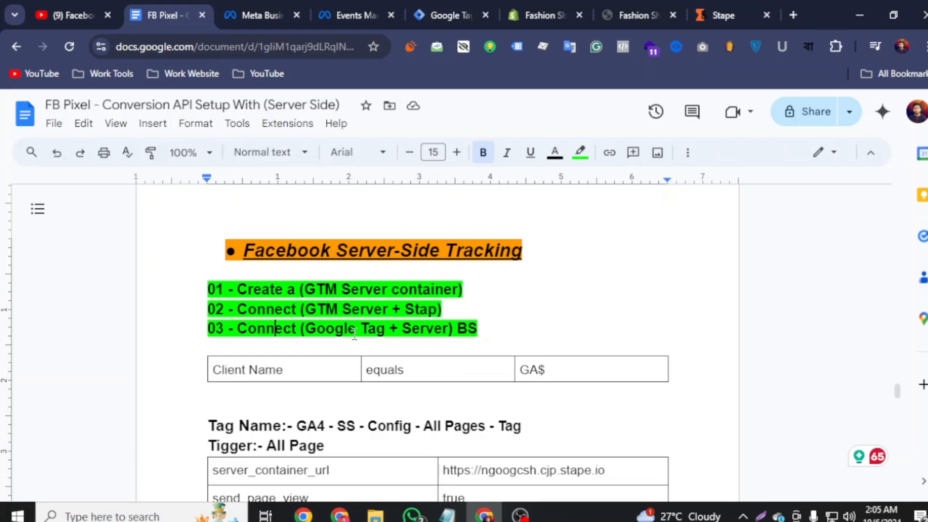
- Create a Google Tag Manager container named "FB Server Side Tracking" with Server as its target platform
{"action": "left_click_drag", "start_coordinate": [463, 290], "coordinate": [201, 300]}
{"action": "left_click", "coordinate": [340, 309]}
{"action": "left_click", "coordinate": [442, 15]}
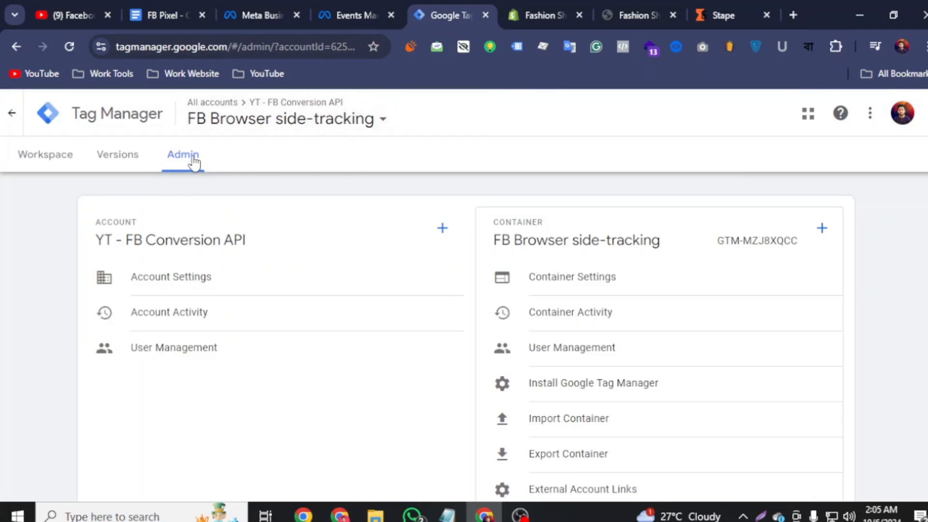
{"action": "left_click", "coordinate": [822, 228]}
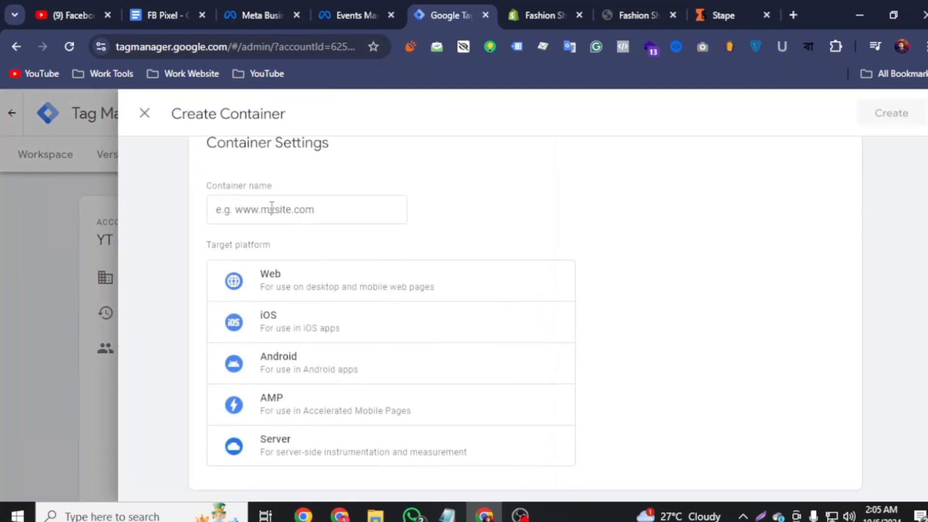
{"action": "left_click", "coordinate": [271, 209]}
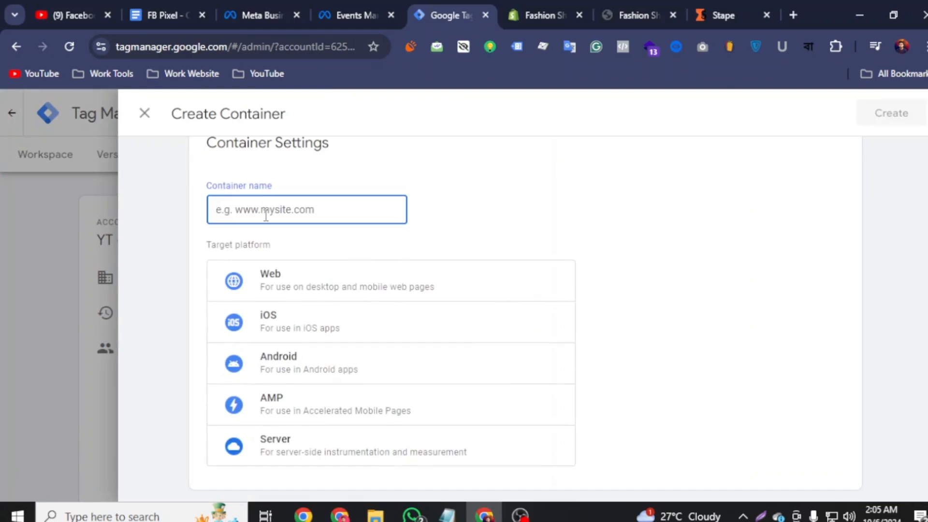
{"action": "type", "text": "FB Server Side Tracking"}
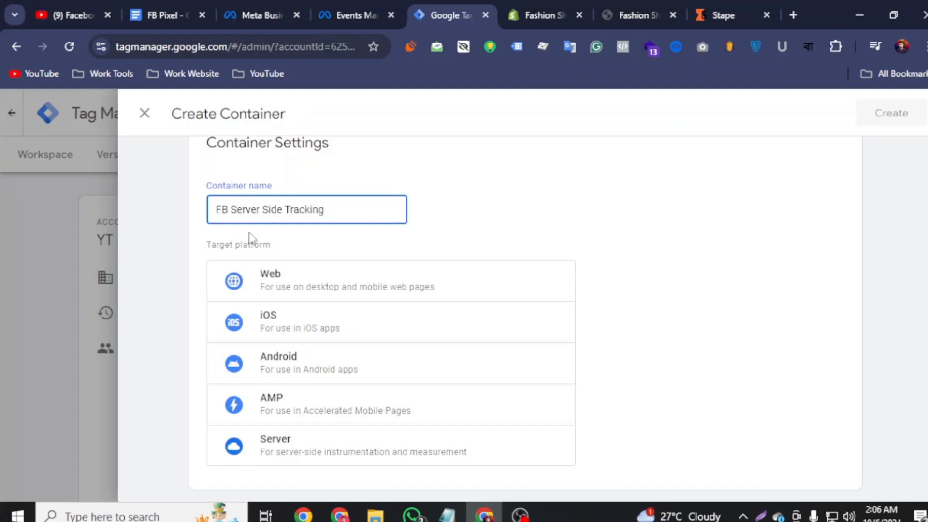
{"action": "left_click", "coordinate": [280, 445]}
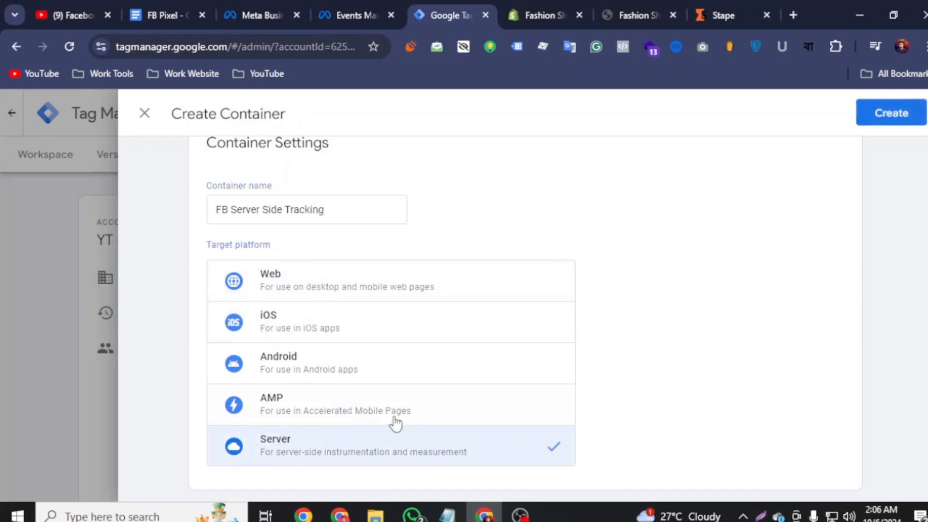
{"action": "left_click", "coordinate": [892, 119]}
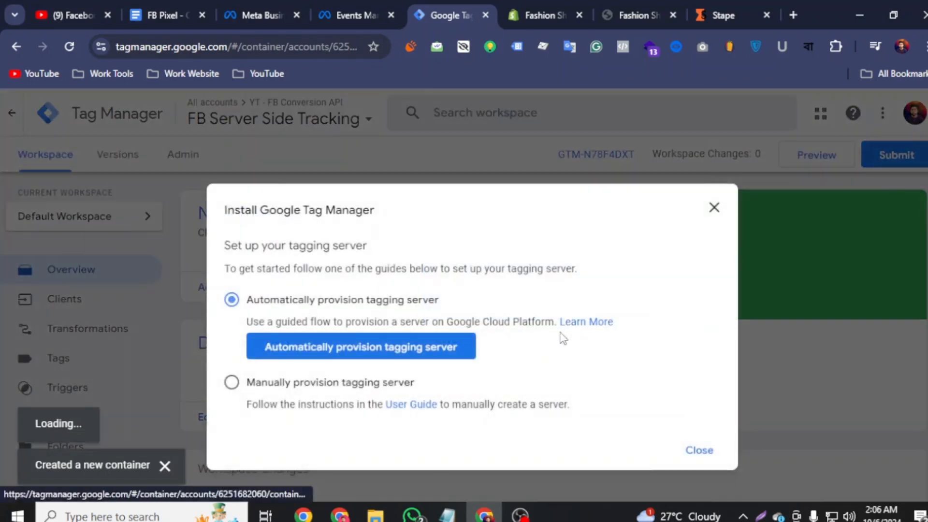
- Choose manual tagging server provisioning to get the container config, and open the new container form in Stape
{"action": "left_click", "coordinate": [232, 384]}
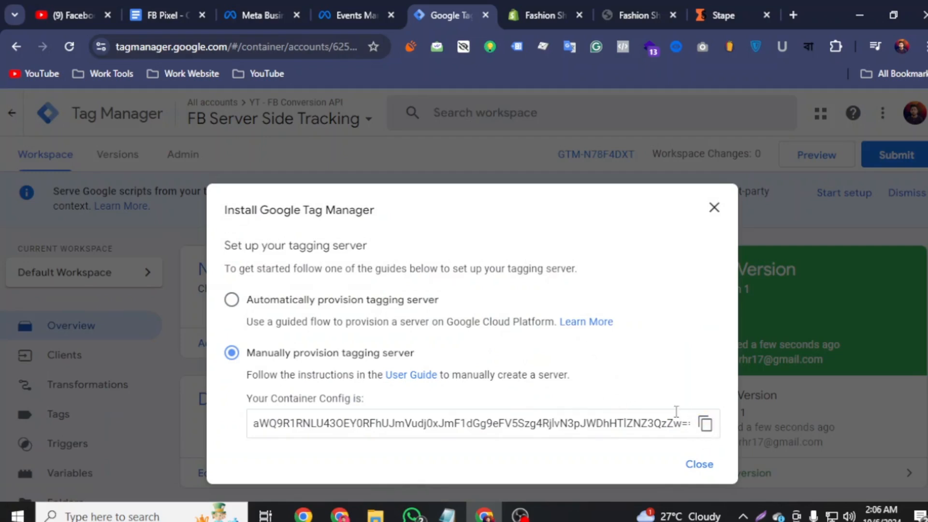
{"action": "left_click", "coordinate": [725, 19]}
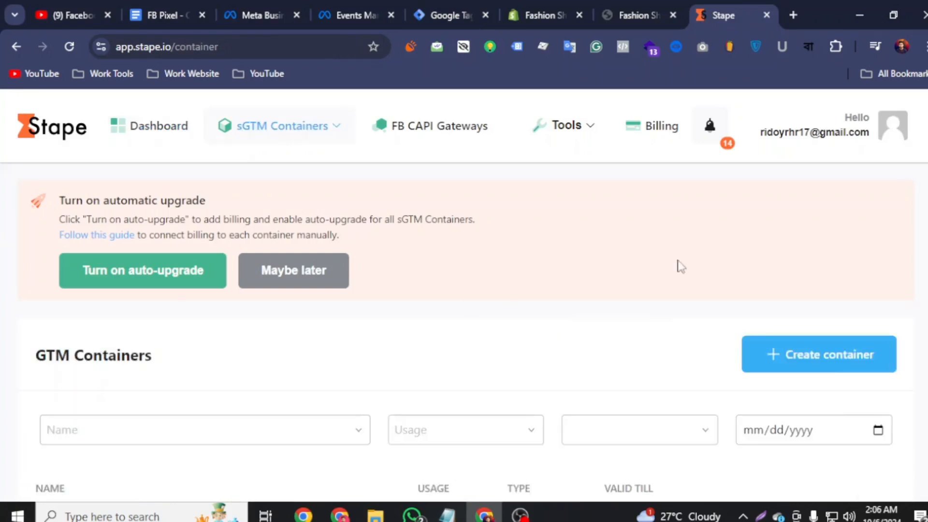
{"action": "scroll", "coordinate": [761, 374], "scroll_direction": "down", "scroll_amount": 3}
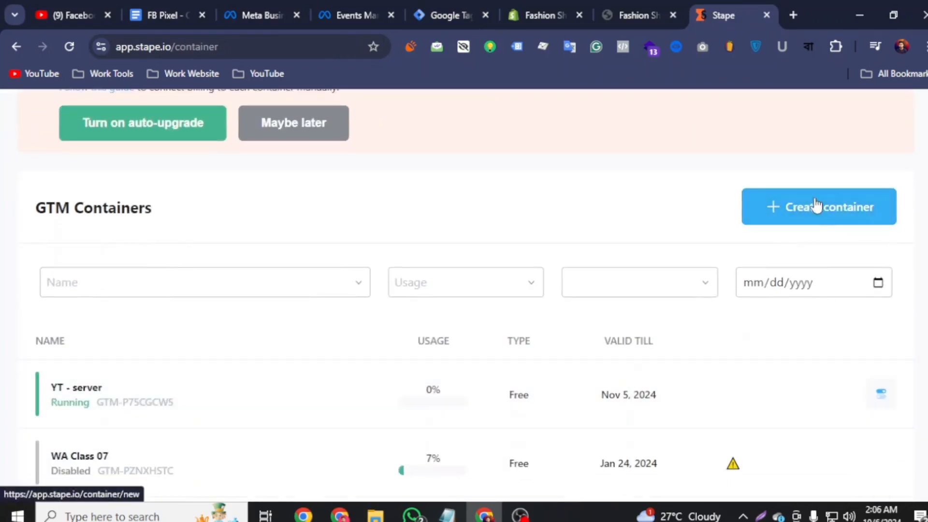
{"action": "left_click", "coordinate": [811, 213]}
{"action": "scroll", "coordinate": [651, 272], "scroll_direction": "down", "scroll_amount": 3}
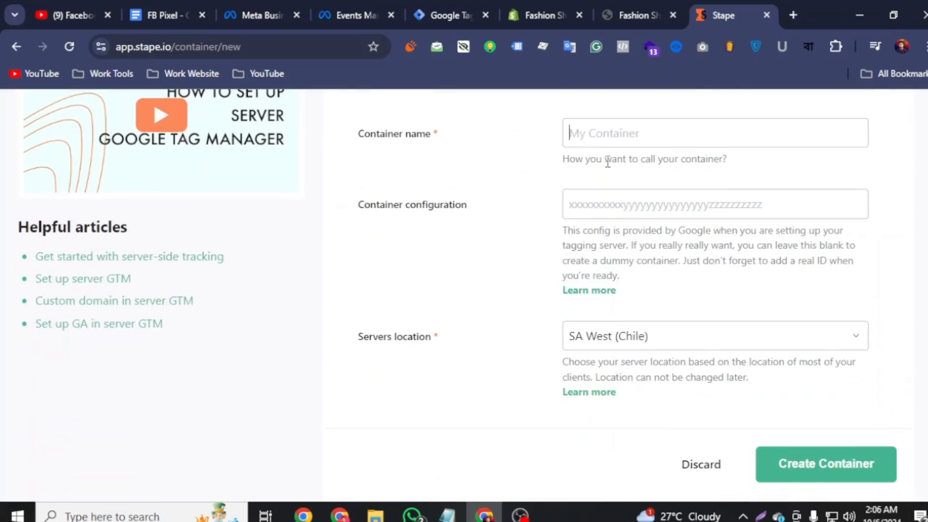
- Name the Stape container "FB Conversion API Tracking" and paste the copied key string into its container configuration
{"action": "left_click", "coordinate": [599, 141]}
{"action": "type", "text": "F"}
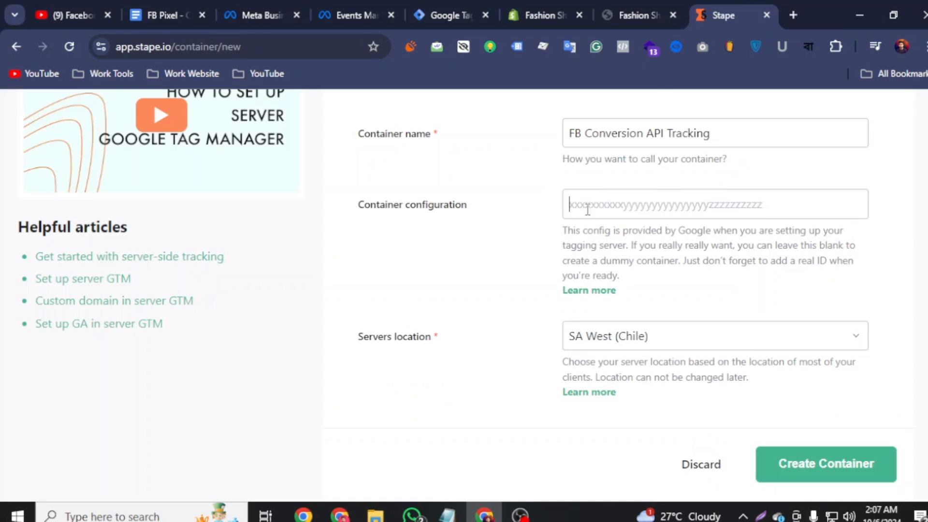
{"action": "right_click", "coordinate": [587, 209]}
{"action": "left_click", "coordinate": [607, 292]}
- Set the server location to AP South (India) and create the Stape container on the Free plan
{"action": "scroll", "coordinate": [622, 321], "scroll_direction": "down", "scroll_amount": 1}
{"action": "left_click", "coordinate": [846, 328]}
{"action": "scroll", "coordinate": [633, 440], "scroll_direction": "down", "scroll_amount": 1}
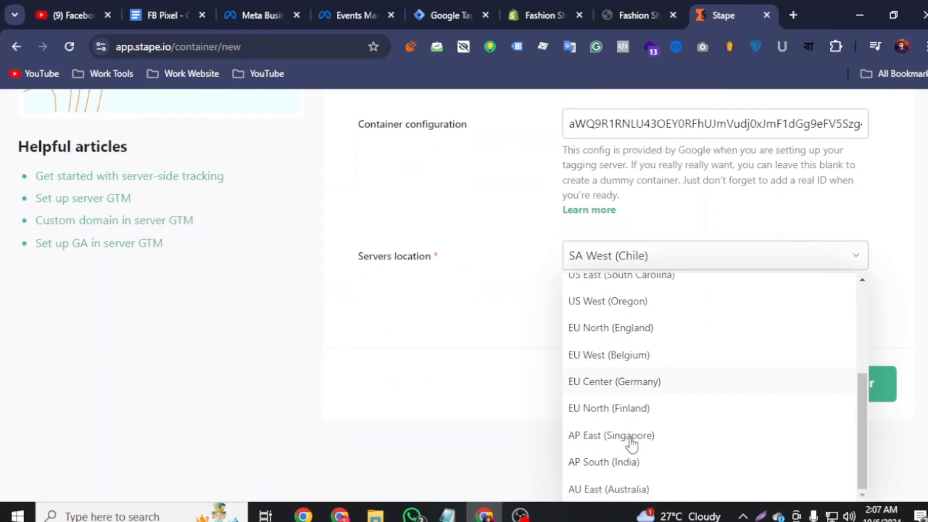
{"action": "left_click", "coordinate": [634, 467]}
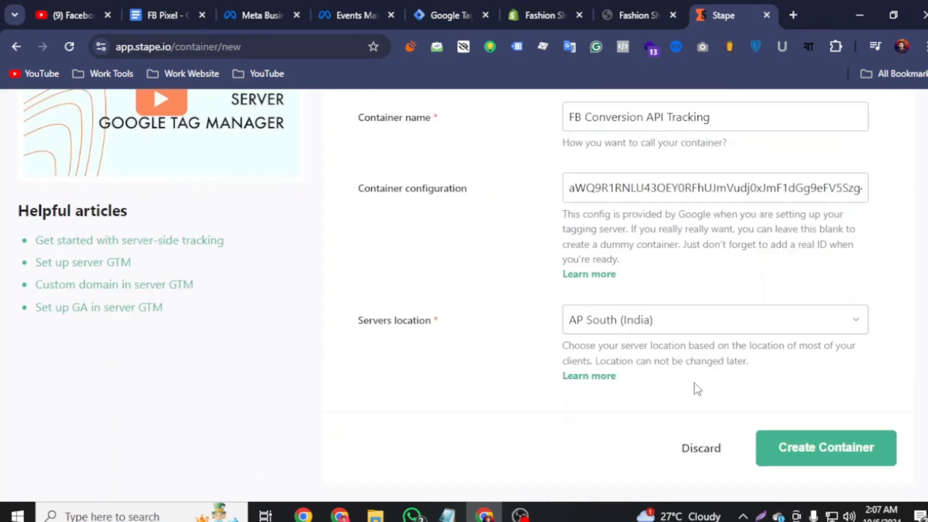
{"action": "left_click", "coordinate": [789, 450]}
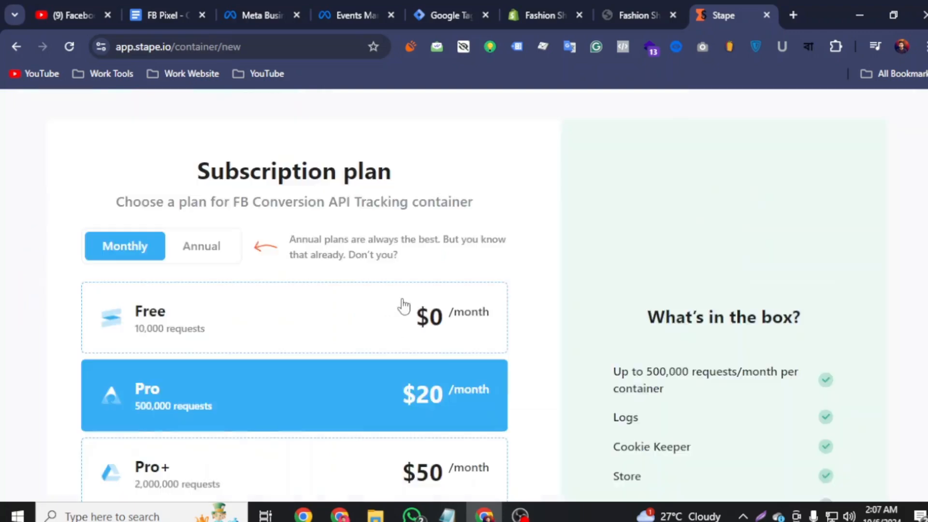
{"action": "scroll", "coordinate": [339, 387], "scroll_direction": "down", "scroll_amount": 10}
{"action": "left_click", "coordinate": [290, 424]}
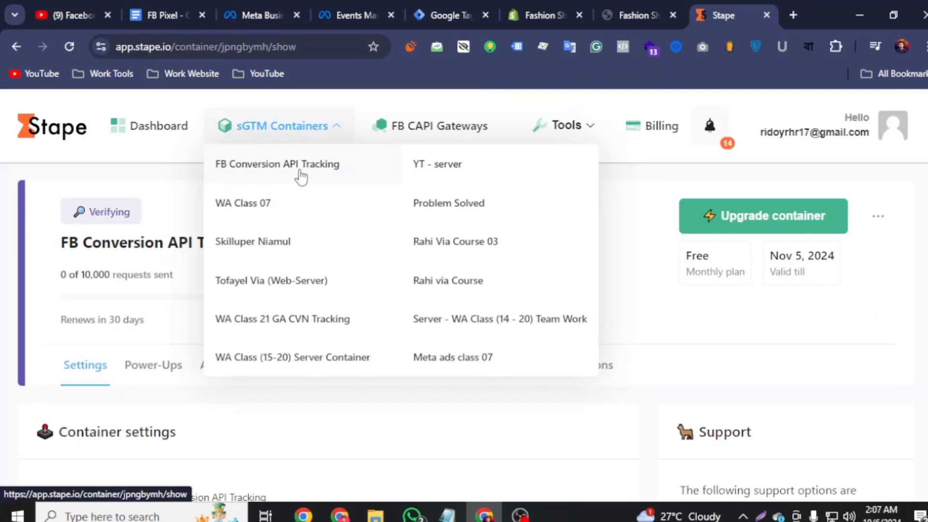
- Review the new Stape container's settings and tagging server domain, then check item 03 in the setup document
{"action": "scroll", "coordinate": [492, 312], "scroll_direction": "down", "scroll_amount": 8}
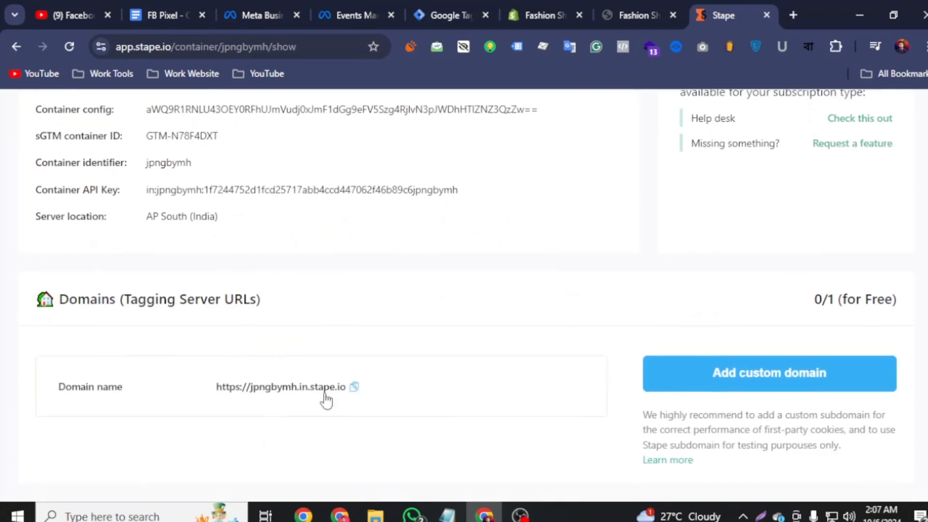
{"action": "scroll", "coordinate": [330, 397], "scroll_direction": "up", "scroll_amount": 5}
{"action": "scroll", "coordinate": [331, 398], "scroll_direction": "down", "scroll_amount": 4}
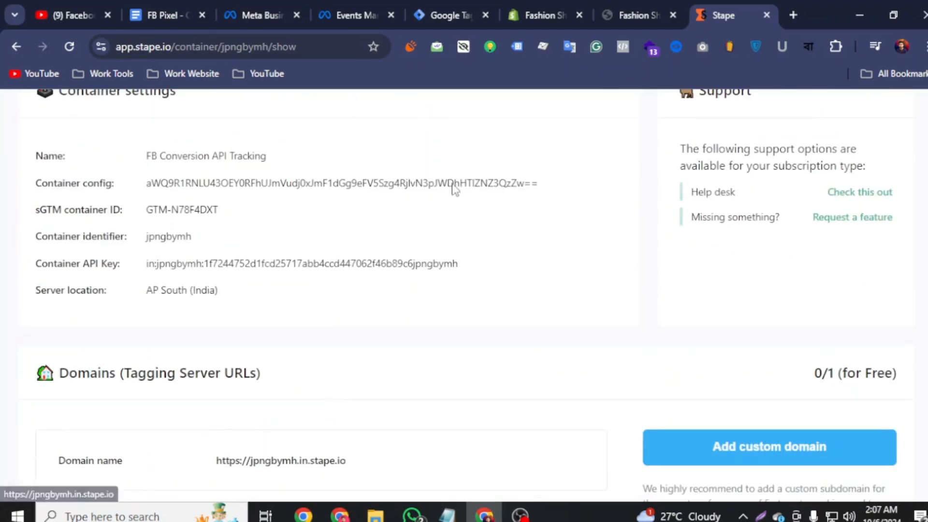
{"action": "left_click", "coordinate": [163, 14]}
{"action": "scroll", "coordinate": [435, 309], "scroll_direction": "down", "scroll_amount": 2}
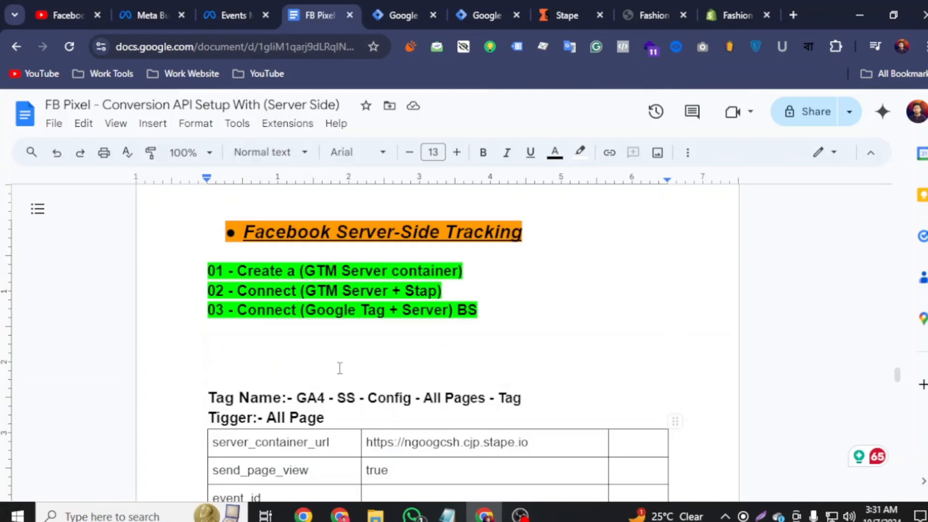
{"action": "left_click_drag", "start_coordinate": [302, 310], "coordinate": [390, 312]}
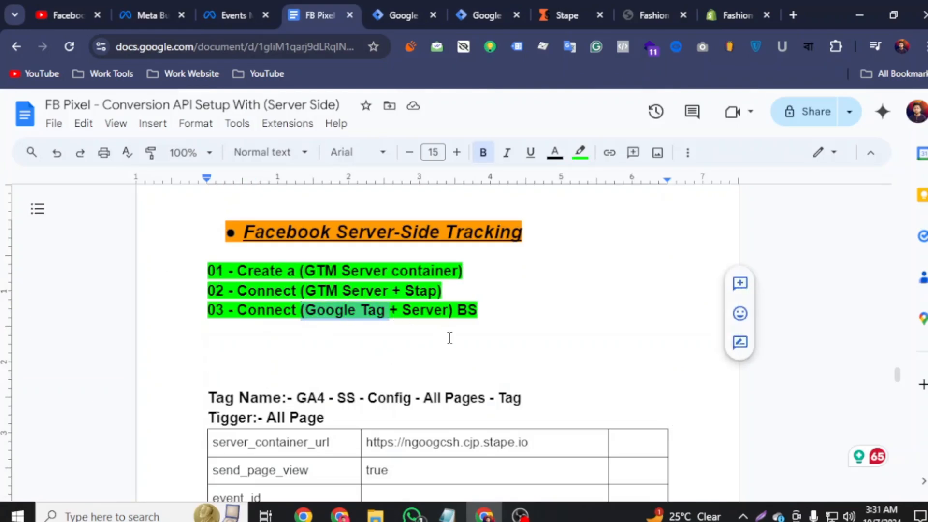
- Start a new tag of type Google Tag in the "FB Browser side-tracking" container
{"action": "left_click", "coordinate": [413, 11]}
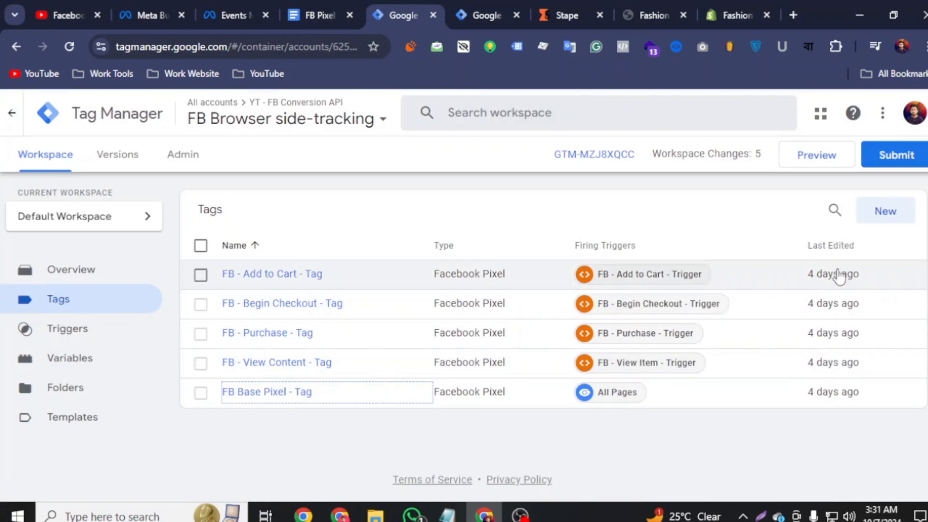
{"action": "left_click", "coordinate": [876, 222]}
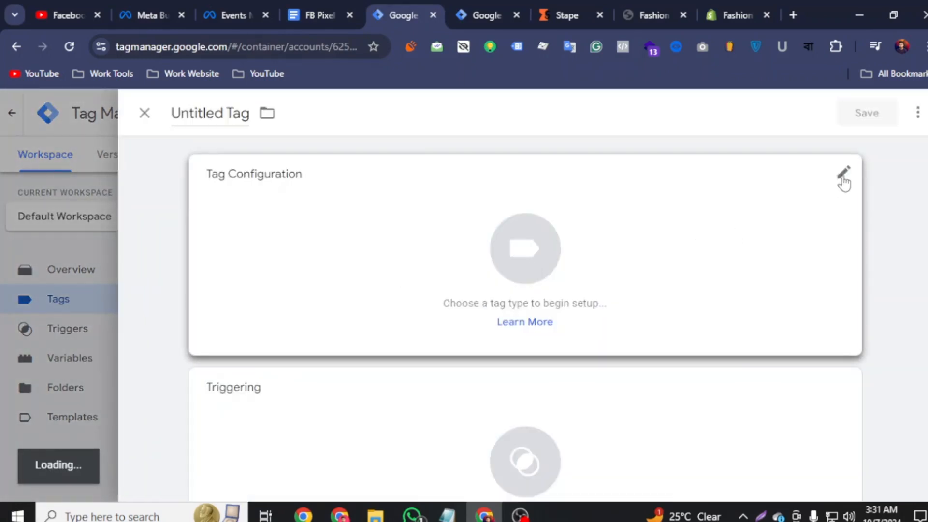
{"action": "left_click", "coordinate": [841, 176]}
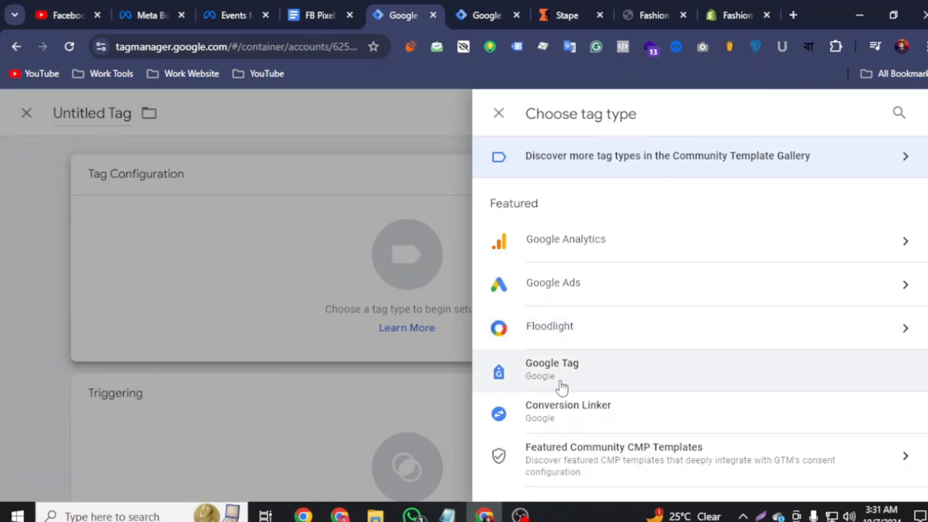
{"action": "left_click", "coordinate": [559, 385]}
{"action": "left_click", "coordinate": [278, 329]}
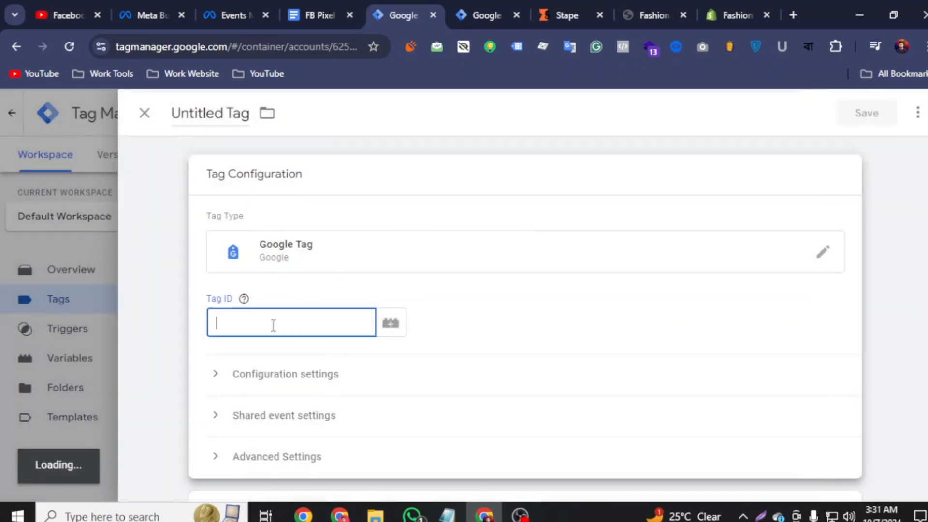
{"action": "left_click", "coordinate": [315, 16]}
{"action": "scroll", "coordinate": [405, 296], "scroll_direction": "down", "scroll_amount": 12}
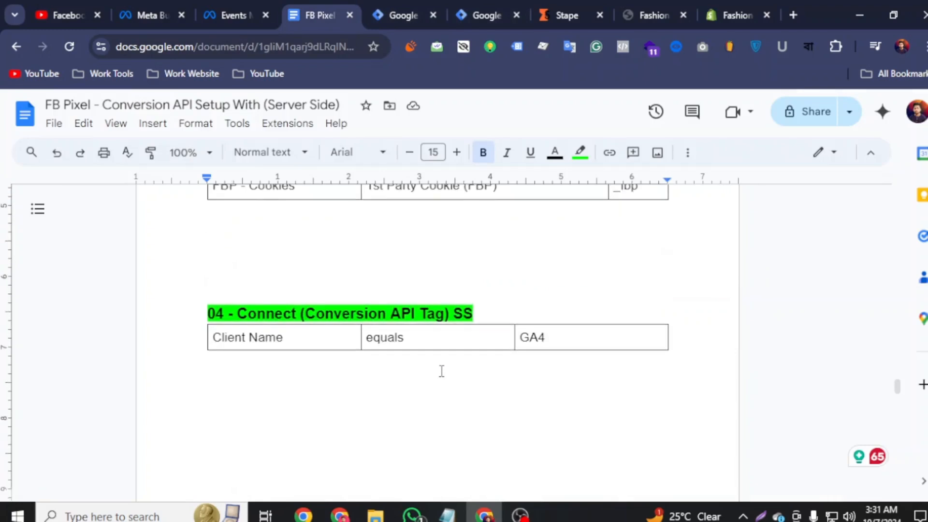
{"action": "left_click_drag", "start_coordinate": [490, 355], "coordinate": [590, 358]}
{"action": "right_click", "coordinate": [576, 368]}
{"action": "left_click", "coordinate": [613, 188]}
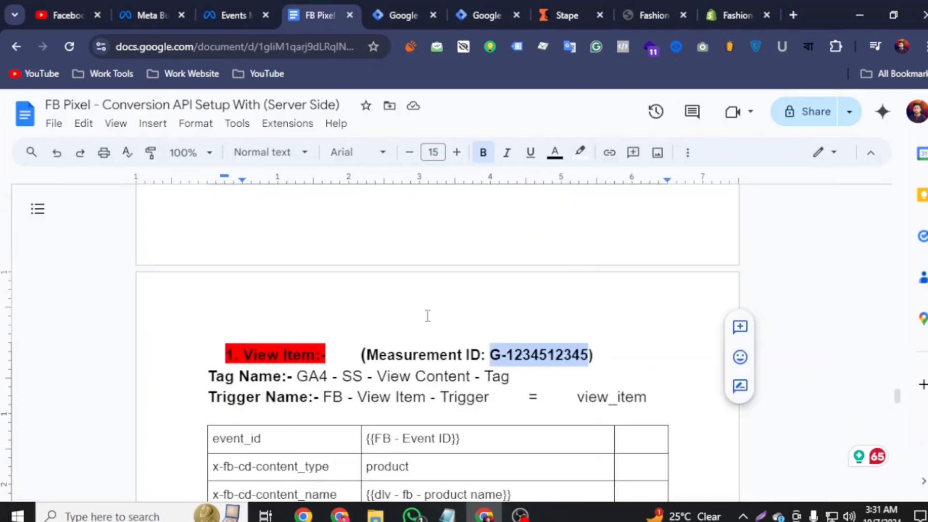
{"action": "scroll", "coordinate": [451, 301], "scroll_direction": "up", "scroll_amount": 15}
{"action": "left_click", "coordinate": [408, 20]}
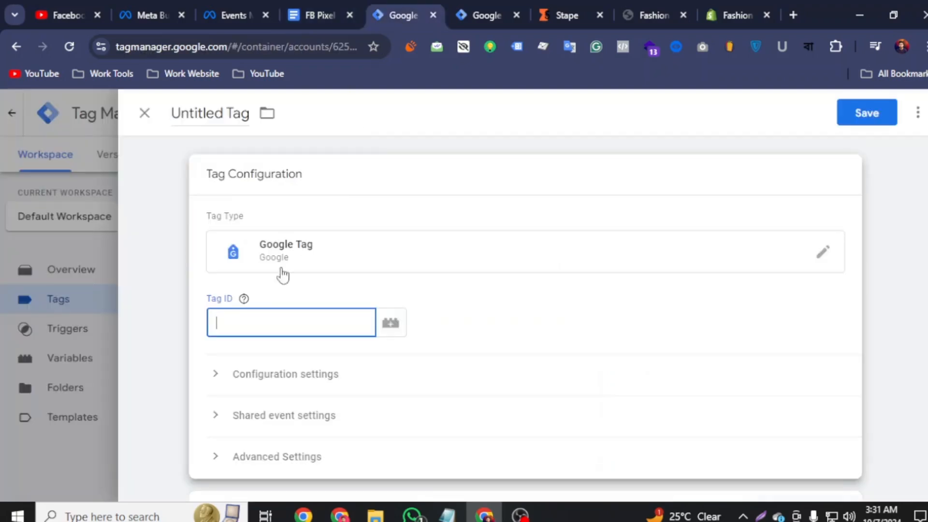
{"action": "right_click", "coordinate": [257, 317]}
{"action": "left_click", "coordinate": [291, 153]}
- Add six empty configuration parameter rows to the Google Tag's configuration settings
{"action": "scroll", "coordinate": [295, 293], "scroll_direction": "down", "scroll_amount": 5}
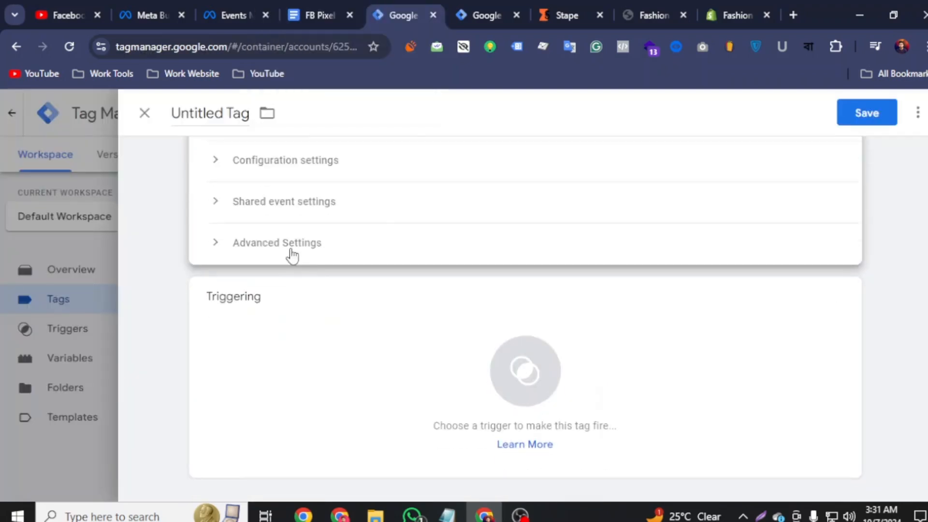
{"action": "scroll", "coordinate": [292, 256], "scroll_direction": "up", "scroll_amount": 4}
{"action": "left_click", "coordinate": [222, 383]}
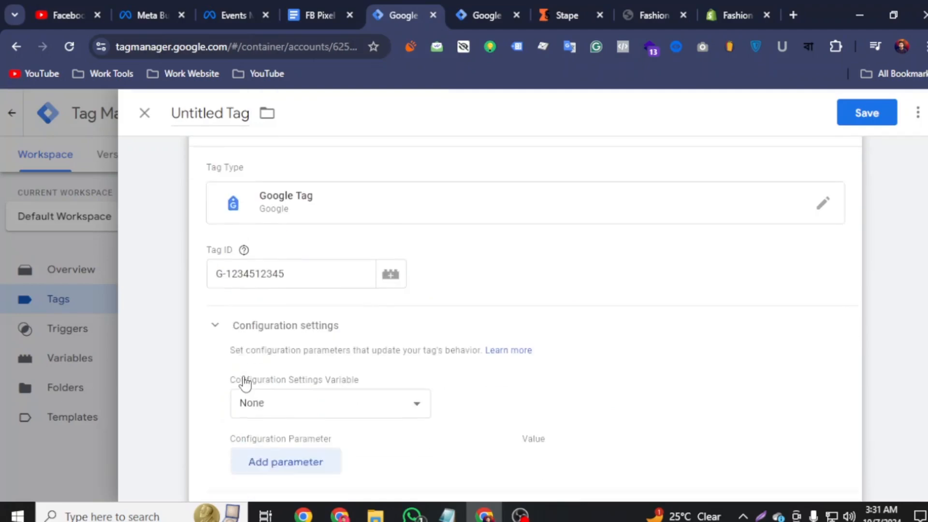
{"action": "scroll", "coordinate": [245, 383], "scroll_direction": "down", "scroll_amount": 4}
{"action": "left_click", "coordinate": [292, 289]}
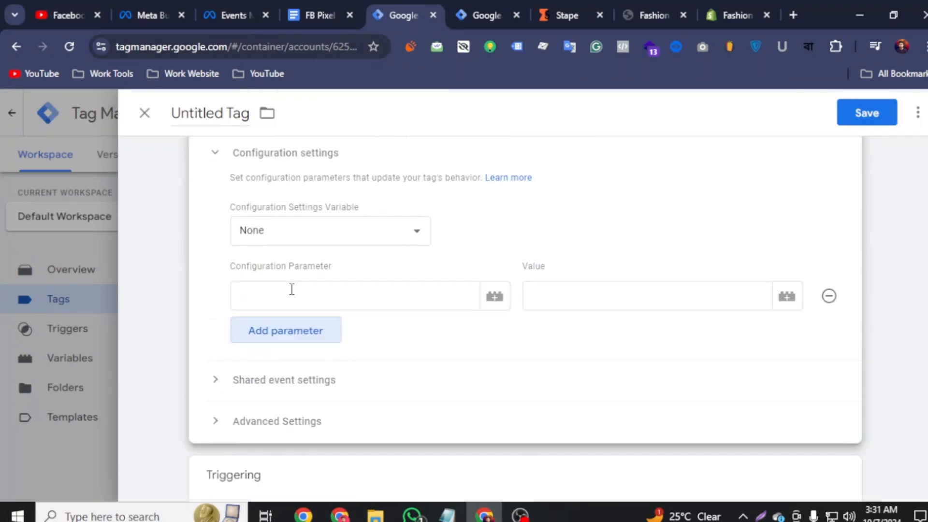
{"action": "left_click", "coordinate": [299, 338]}
{"action": "left_click", "coordinate": [297, 372]}
{"action": "left_click", "coordinate": [299, 418]}
{"action": "left_click", "coordinate": [301, 457]}
{"action": "scroll", "coordinate": [304, 435], "scroll_direction": "down", "scroll_amount": 3}
{"action": "left_click", "coordinate": [301, 350]}
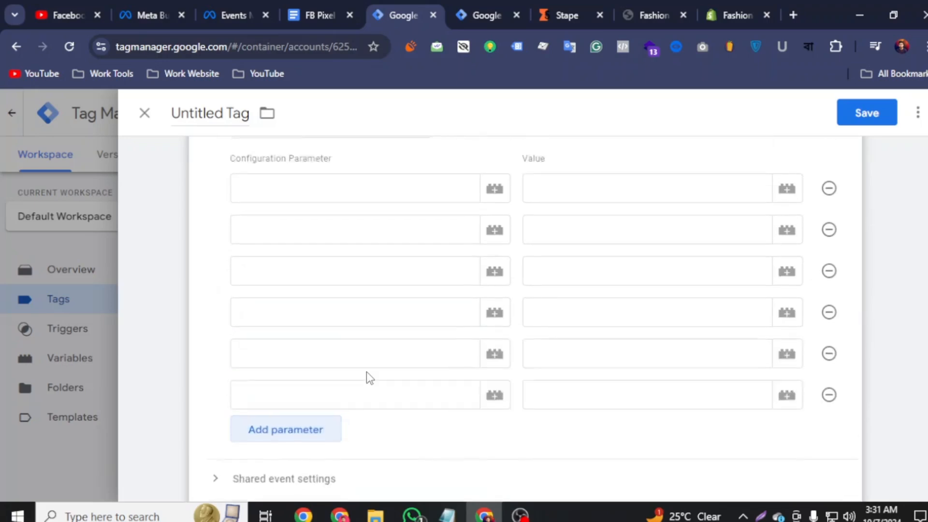
- Set the first configuration parameter to server_container_url, following the GA4 - SS - Config - All Pages table in the setup document
{"action": "scroll", "coordinate": [268, 336], "scroll_direction": "up", "scroll_amount": 3}
{"action": "left_click", "coordinate": [266, 295]}
{"action": "scroll", "coordinate": [266, 296], "scroll_direction": "down", "scroll_amount": 3}
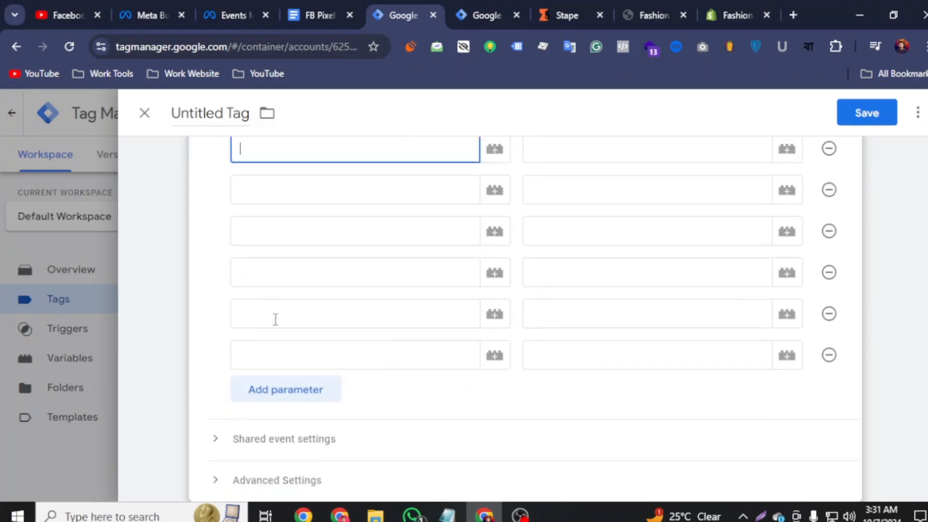
{"action": "scroll", "coordinate": [275, 319], "scroll_direction": "up", "scroll_amount": 2}
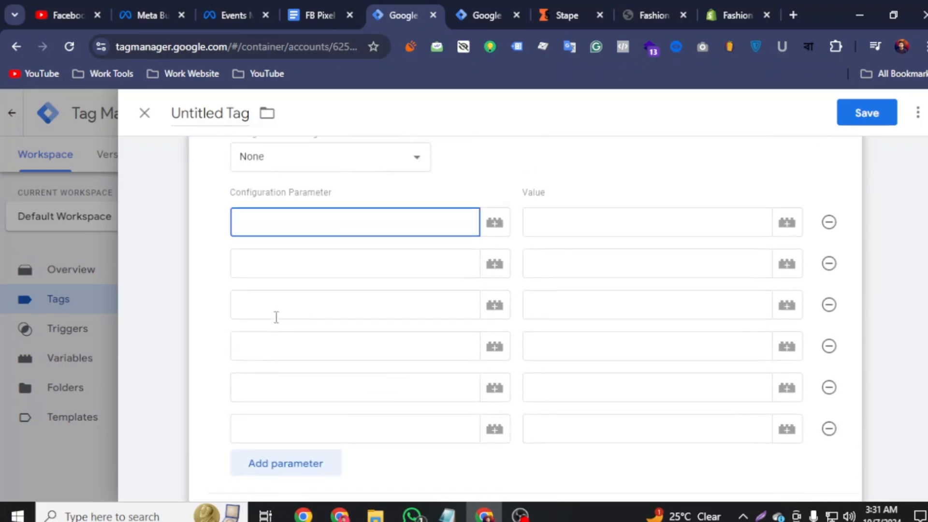
{"action": "left_click", "coordinate": [312, 16]}
{"action": "scroll", "coordinate": [292, 207], "scroll_direction": "down", "scroll_amount": 20}
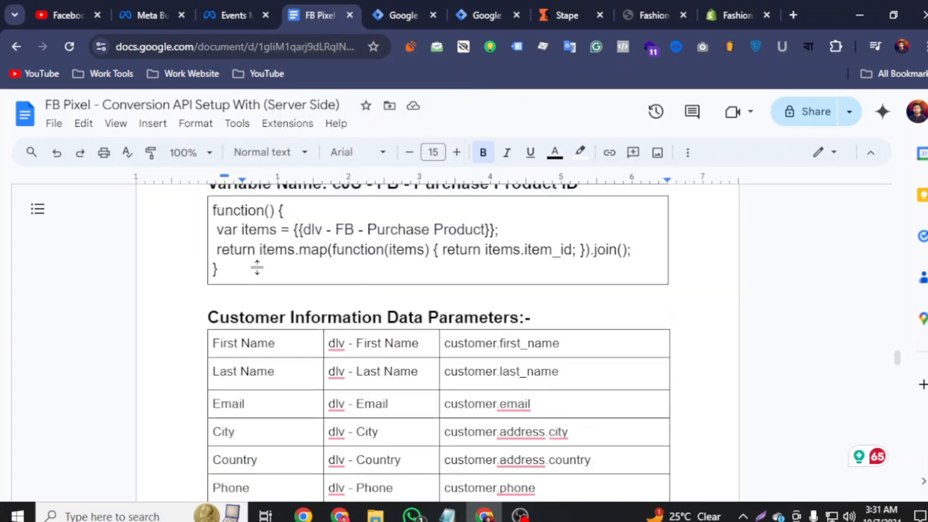
{"action": "scroll", "coordinate": [262, 261], "scroll_direction": "down", "scroll_amount": 1}
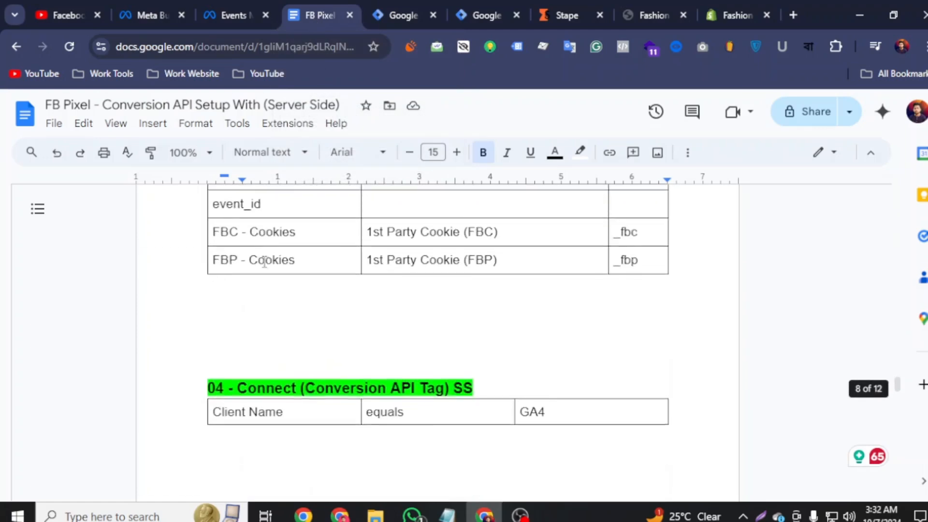
{"action": "scroll", "coordinate": [261, 290], "scroll_direction": "up", "scroll_amount": 3}
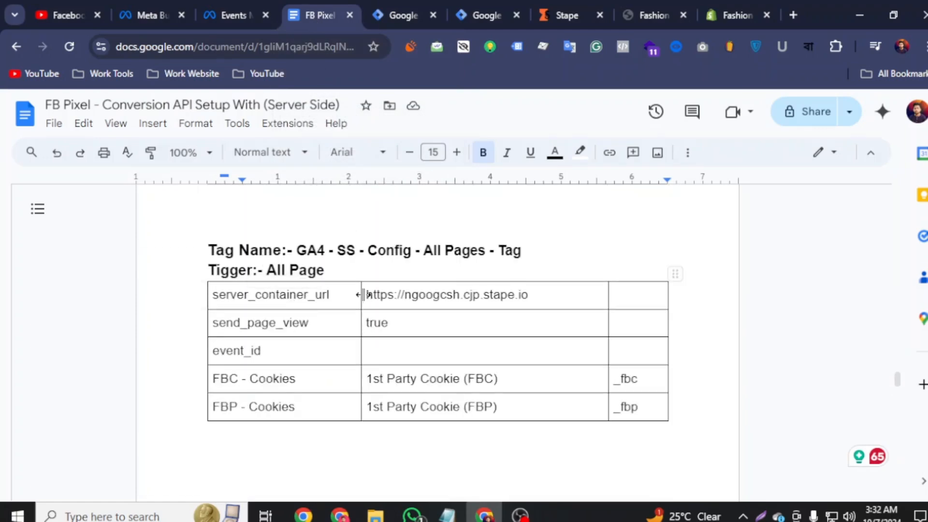
{"action": "left_click", "coordinate": [410, 16]}
{"action": "type", "text": "ser"}
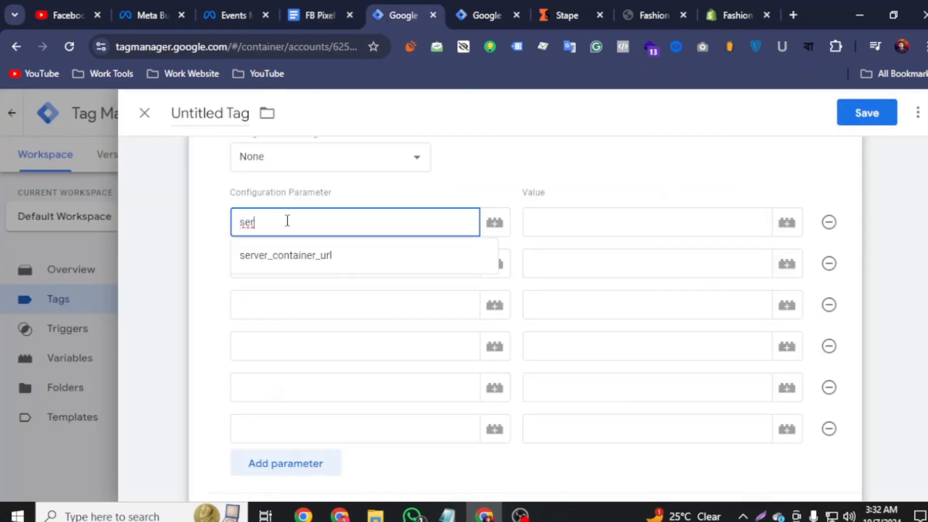
{"action": "left_click", "coordinate": [292, 256]}
{"action": "left_click", "coordinate": [584, 223]}
{"action": "left_click", "coordinate": [575, 3]}
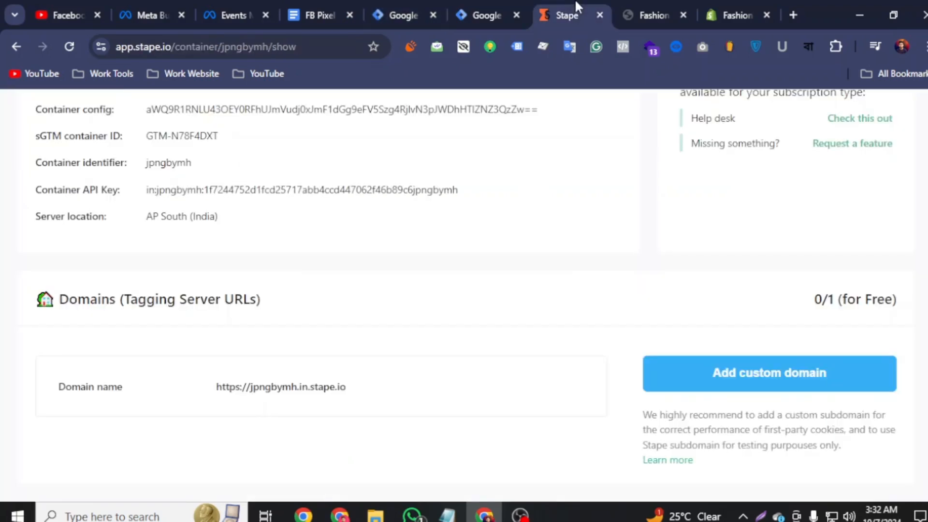
{"action": "left_click", "coordinate": [353, 388]}
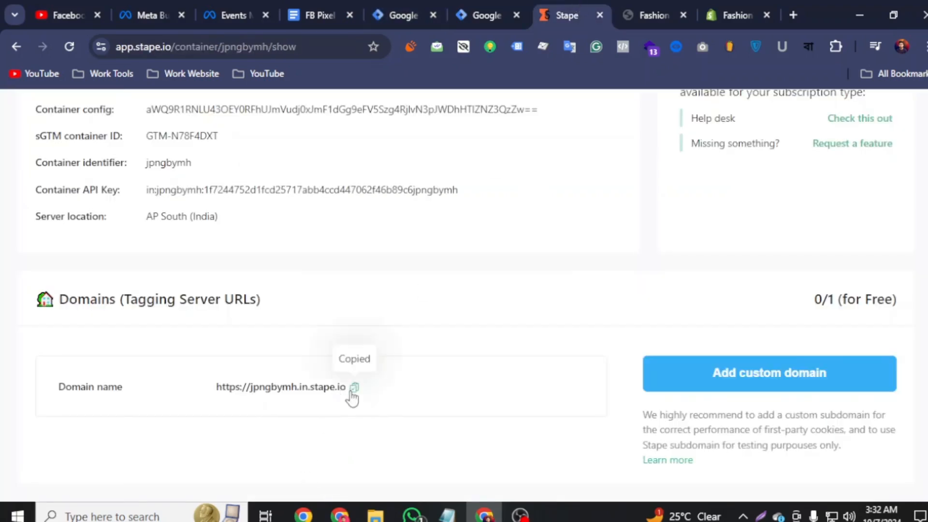
{"action": "left_click", "coordinate": [329, 11]}
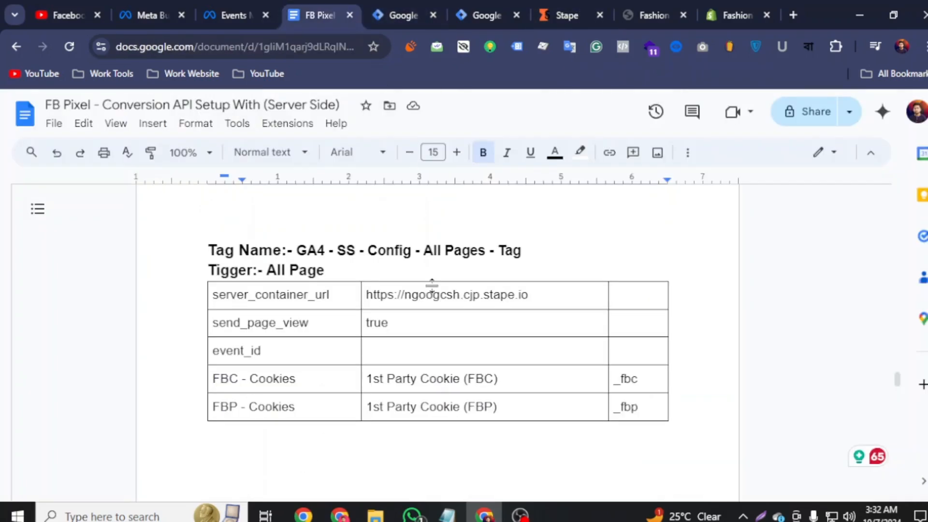
{"action": "left_click", "coordinate": [394, 13]}
{"action": "left_click", "coordinate": [533, 218]}
{"action": "right_click", "coordinate": [534, 218]}
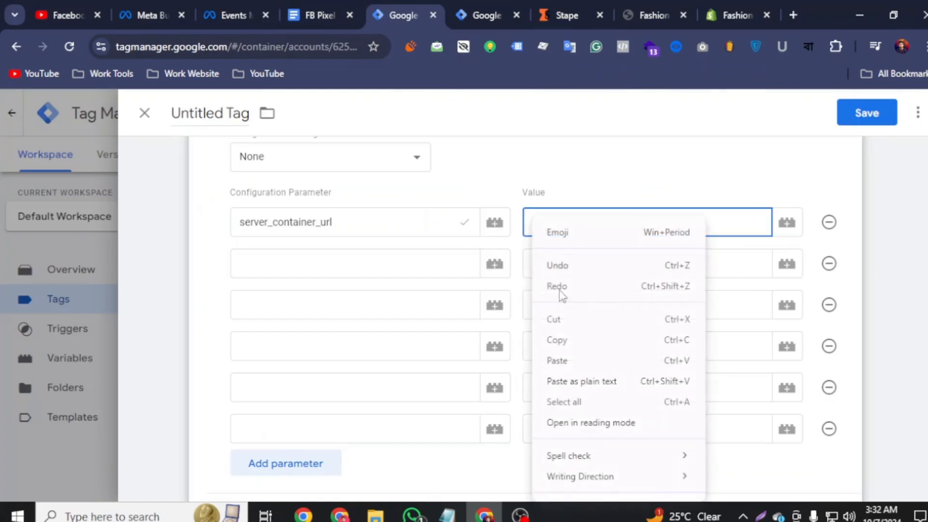
{"action": "left_click", "coordinate": [561, 358]}
- Set the second configuration parameter to send_page_view
{"action": "left_click", "coordinate": [252, 261]}
{"action": "type", "text": "send"}
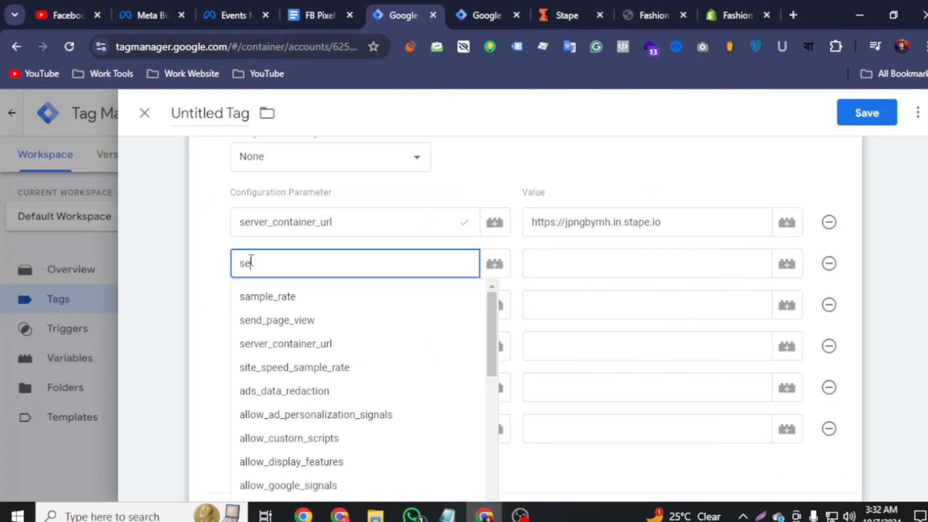
{"action": "scroll", "coordinate": [251, 259], "scroll_direction": "up", "scroll_amount": 2}
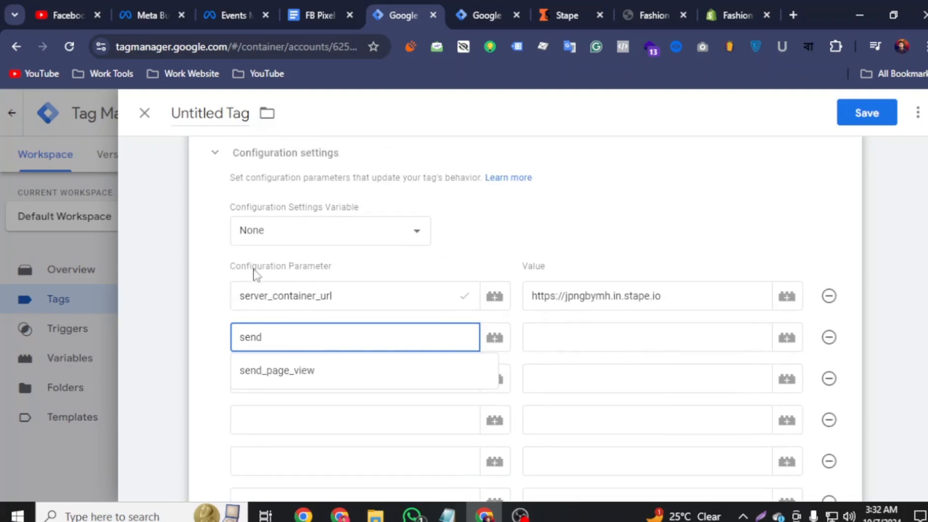
{"action": "left_click", "coordinate": [290, 381]}
- Copy the value true from the setup document's table into the value of send_page_view
{"action": "left_click", "coordinate": [537, 338]}
{"action": "left_click", "coordinate": [319, 15]}
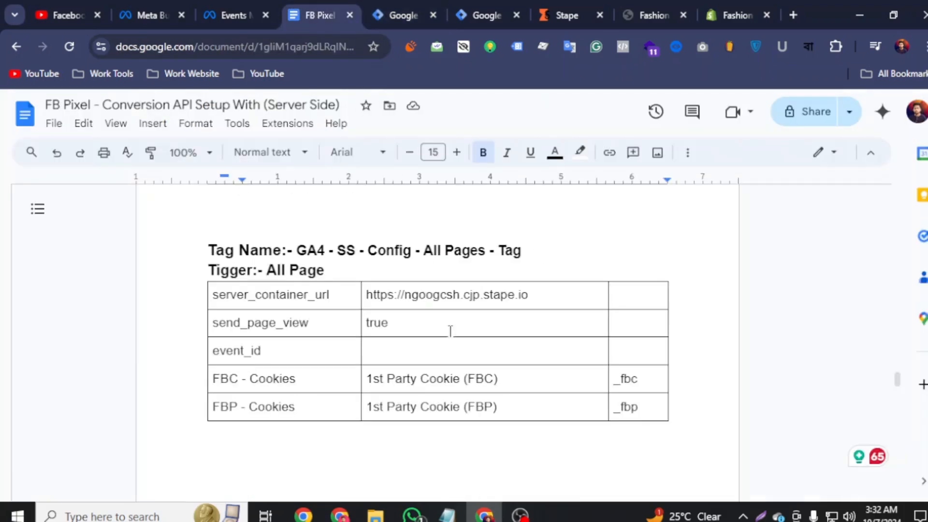
{"action": "right_click", "coordinate": [374, 322]}
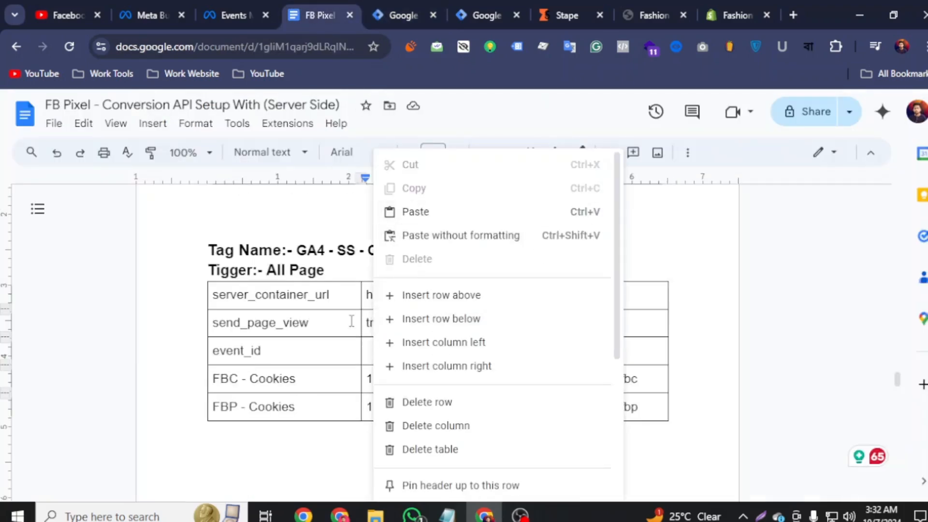
{"action": "left_click", "coordinate": [356, 321]}
{"action": "double_click", "coordinate": [380, 323]}
{"action": "right_click", "coordinate": [382, 322]}
{"action": "left_click", "coordinate": [399, 190]}
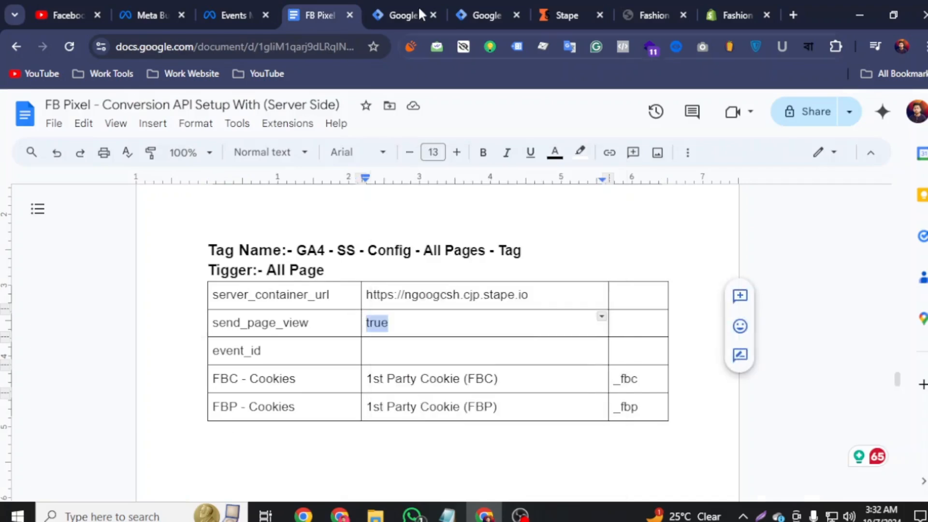
{"action": "left_click", "coordinate": [410, 15]}
{"action": "right_click", "coordinate": [555, 337]}
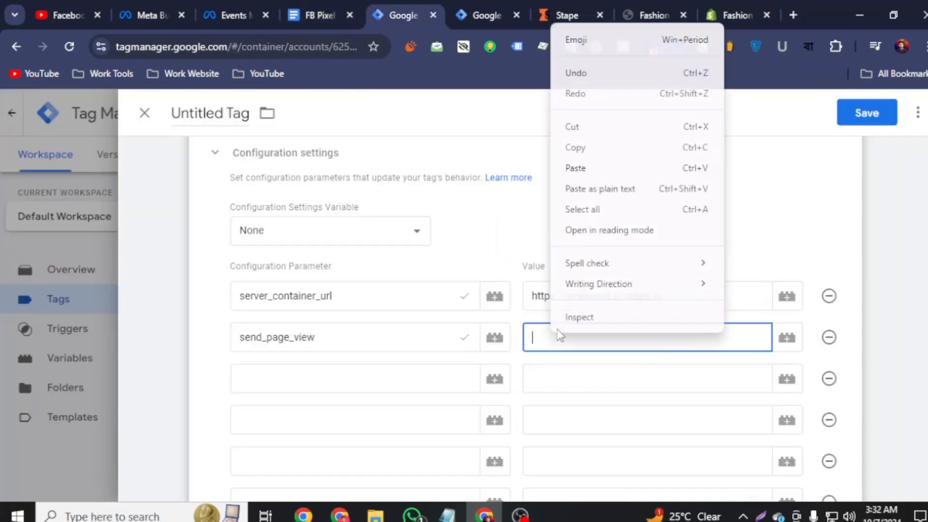
{"action": "left_click", "coordinate": [594, 181]}
- Copy the name event_id from the setup document into the third configuration parameter
{"action": "left_click", "coordinate": [293, 378]}
{"action": "left_click", "coordinate": [310, 15]}
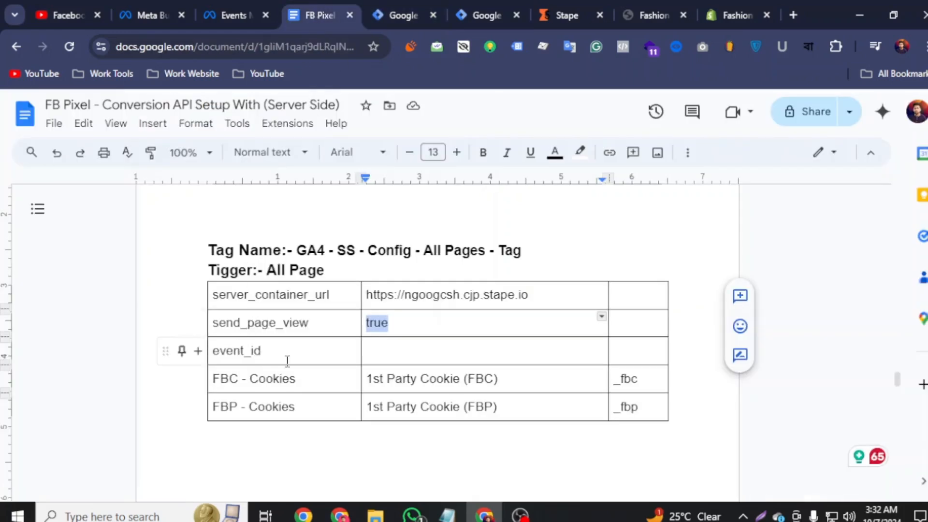
{"action": "left_click_drag", "start_coordinate": [271, 356], "coordinate": [212, 351]}
{"action": "right_click", "coordinate": [215, 351]}
{"action": "left_click", "coordinate": [284, 190]}
{"action": "left_click", "coordinate": [392, 16]}
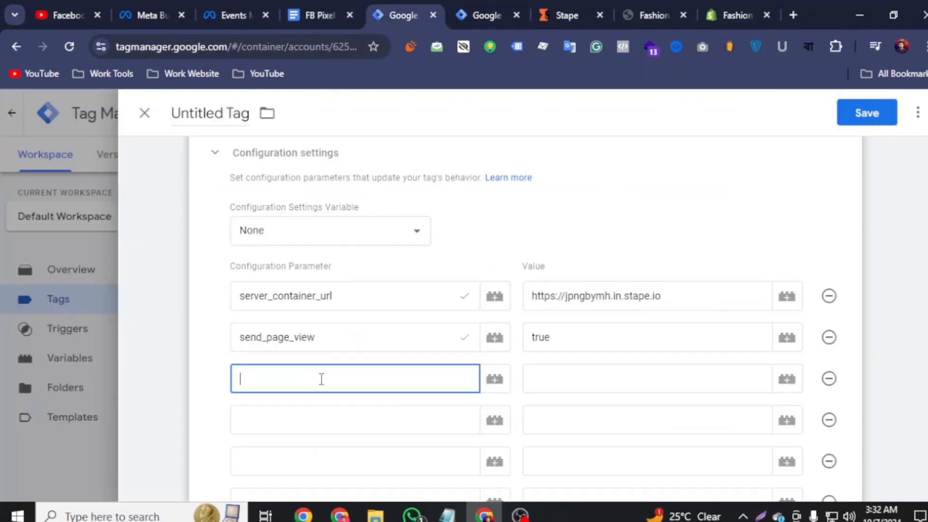
{"action": "right_click", "coordinate": [251, 389]}
{"action": "left_click", "coordinate": [285, 226]}
- Copy the name FBC - Cookies from the setup document into the fourth configuration parameter
{"action": "scroll", "coordinate": [312, 401], "scroll_direction": "down", "scroll_amount": 2}
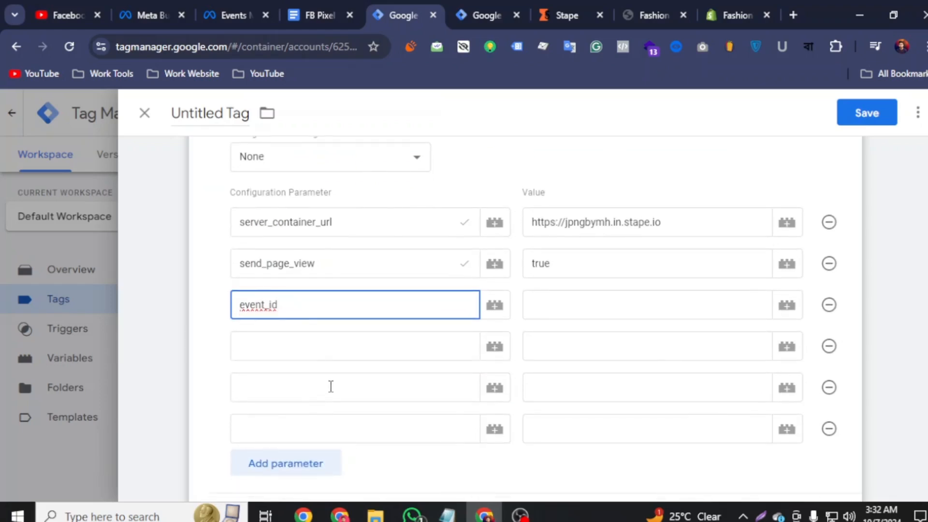
{"action": "left_click", "coordinate": [267, 350]}
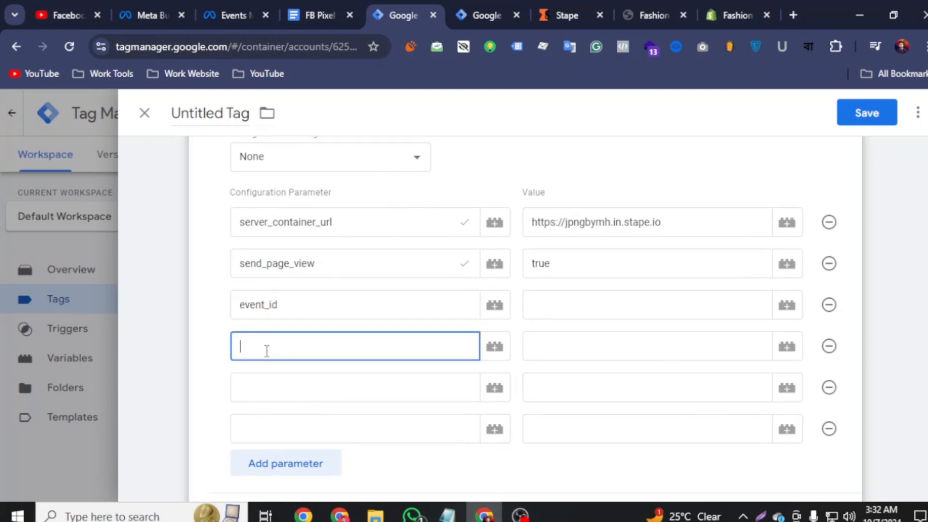
{"action": "left_click", "coordinate": [321, 11]}
{"action": "left_click_drag", "start_coordinate": [296, 379], "coordinate": [213, 378]}
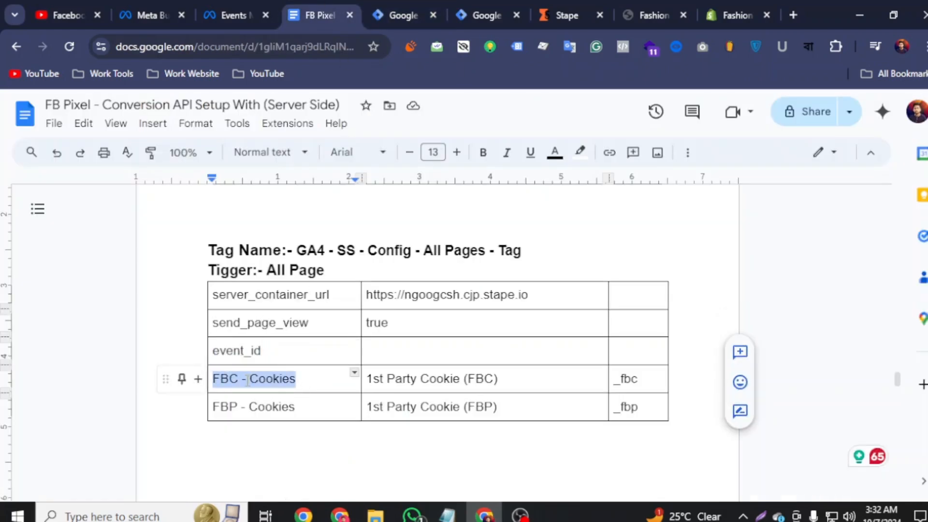
{"action": "right_click", "coordinate": [248, 380]}
{"action": "left_click", "coordinate": [296, 190]}
{"action": "left_click", "coordinate": [394, 12]}
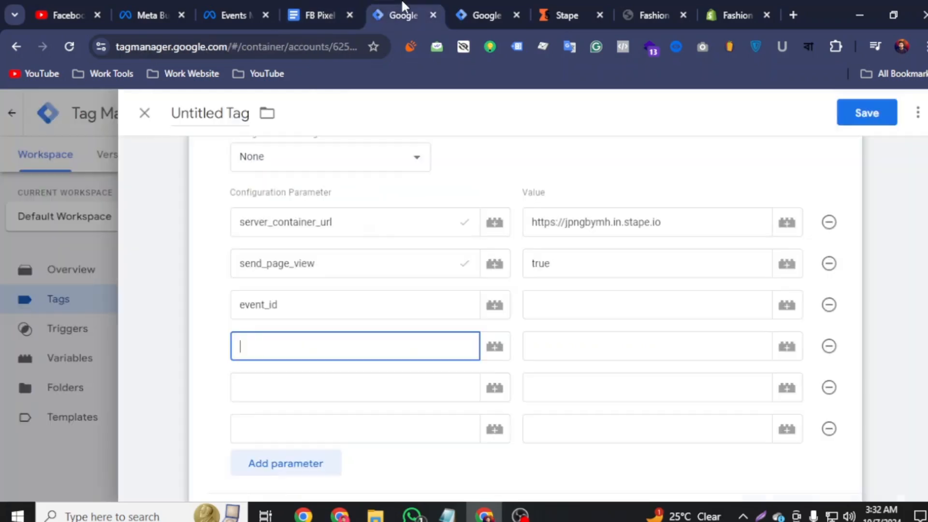
{"action": "right_click", "coordinate": [260, 345]}
{"action": "left_click", "coordinate": [296, 178]}
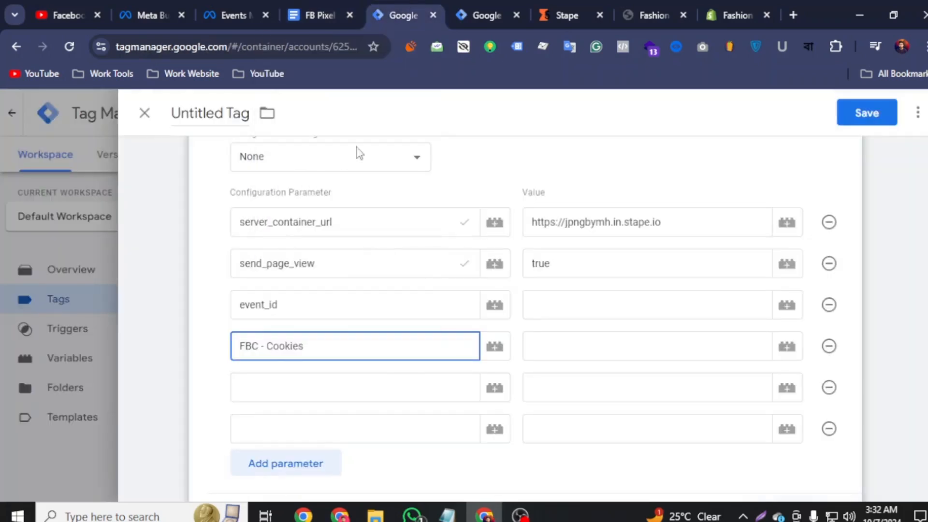
- Start a new variable of type Data Layer Variable for the value of the FBC - Cookies parameter
{"action": "left_click", "coordinate": [481, 13]}
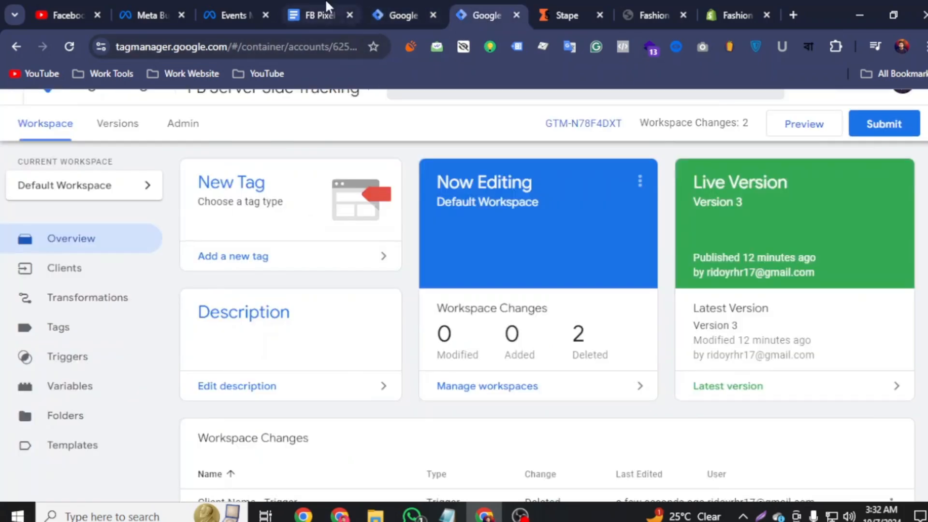
{"action": "left_click", "coordinate": [326, 12]}
{"action": "left_click", "coordinate": [463, 375]}
{"action": "left_click", "coordinate": [401, 15]}
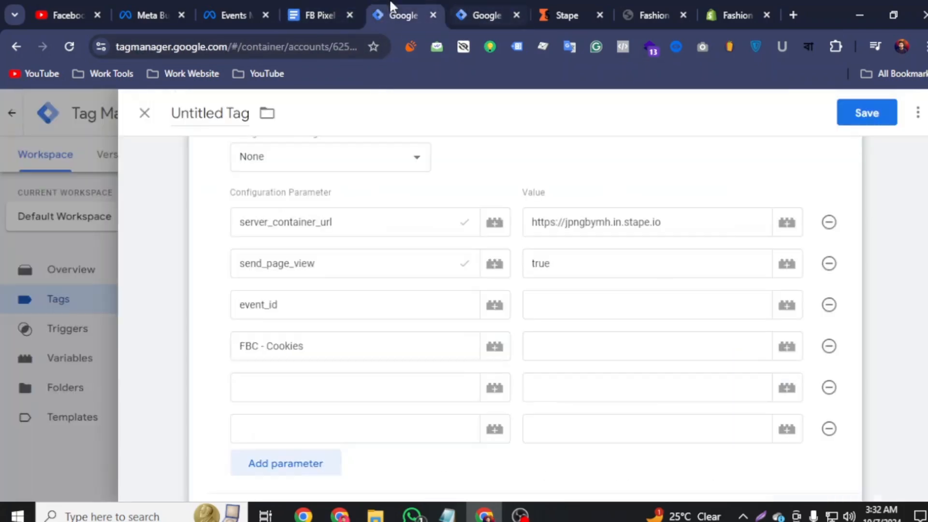
{"action": "left_click", "coordinate": [789, 357]}
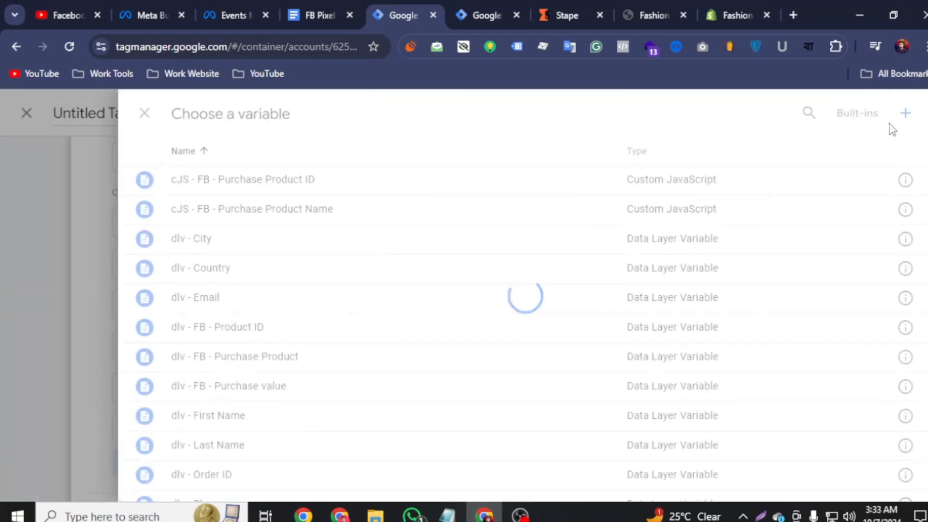
{"action": "left_click", "coordinate": [904, 115]}
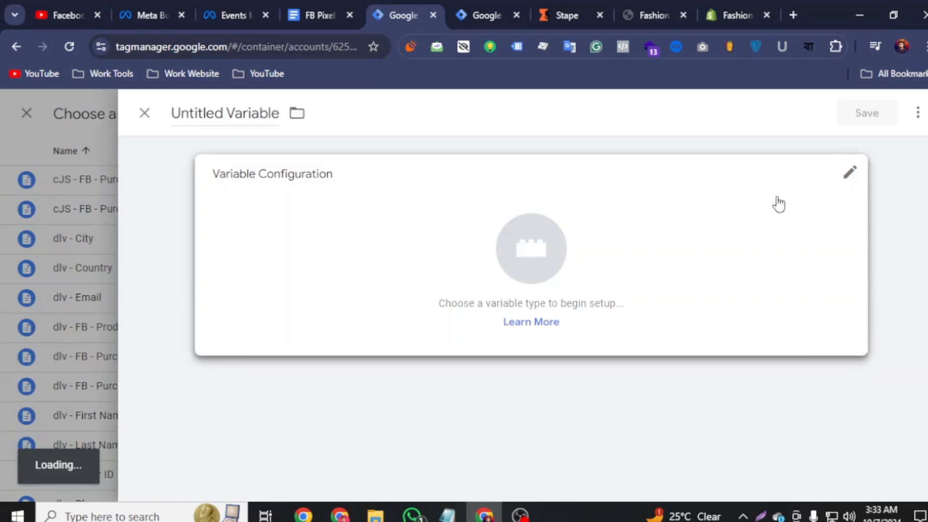
{"action": "left_click", "coordinate": [793, 215]}
{"action": "scroll", "coordinate": [532, 329], "scroll_direction": "down", "scroll_amount": 2}
{"action": "scroll", "coordinate": [546, 367], "scroll_direction": "down", "scroll_amount": 2}
{"action": "scroll", "coordinate": [549, 369], "scroll_direction": "up", "scroll_amount": 6}
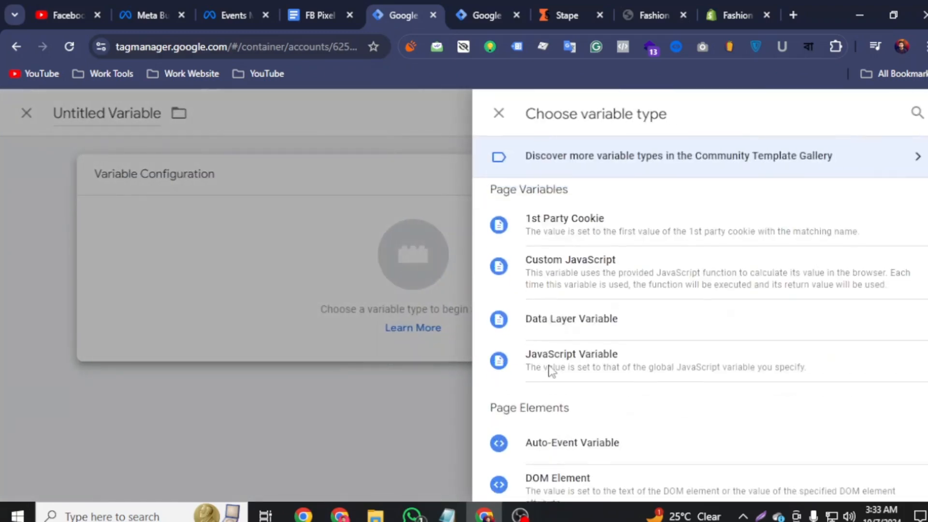
{"action": "left_click", "coordinate": [552, 383]}
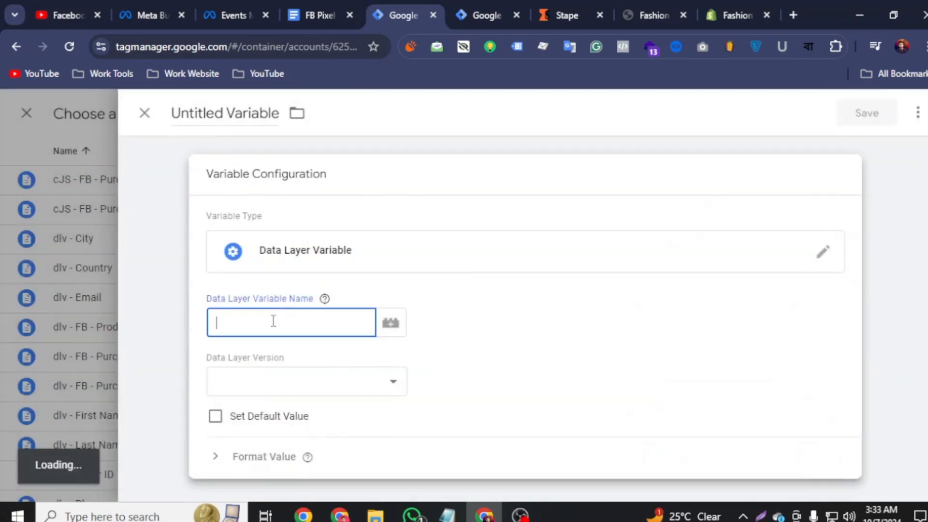
- Copy _fbc from the setup document into the new variable's Data Layer Variable Name
{"action": "left_click", "coordinate": [319, 7]}
{"action": "left_click_drag", "start_coordinate": [653, 384], "coordinate": [620, 382]}
{"action": "right_click", "coordinate": [618, 383]}
{"action": "left_click", "coordinate": [641, 187]}
{"action": "left_click", "coordinate": [396, 15]}
{"action": "right_click", "coordinate": [233, 323]}
{"action": "left_click", "coordinate": [265, 186]}
- Name the variable 1st Party Cookie (FBC) using the setup document's text and save it as the FBC - Cookies value
{"action": "left_click", "coordinate": [324, 5]}
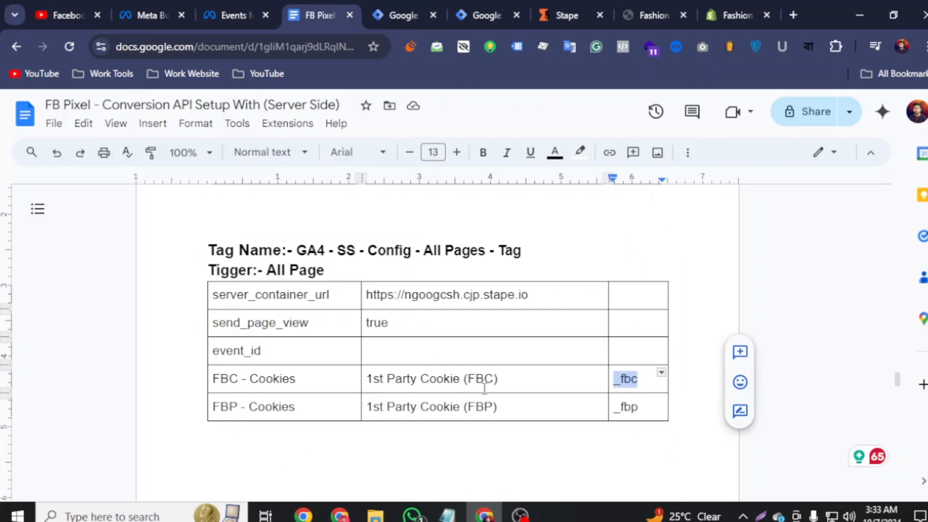
{"action": "left_click_drag", "start_coordinate": [499, 378], "coordinate": [370, 375]}
{"action": "right_click", "coordinate": [392, 376]}
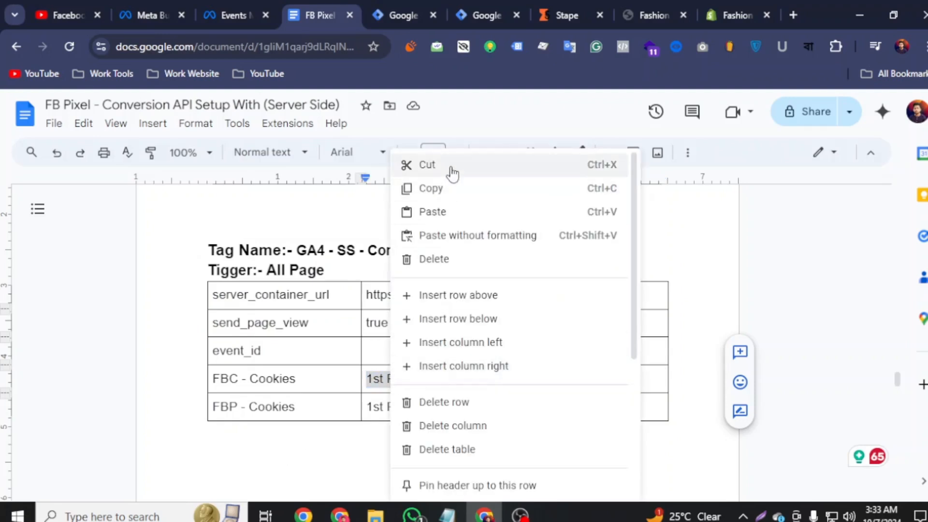
{"action": "left_click", "coordinate": [449, 189]}
{"action": "left_click", "coordinate": [396, 14]}
{"action": "left_click", "coordinate": [210, 110]}
{"action": "triple_click", "coordinate": [213, 110]}
{"action": "right_click", "coordinate": [215, 109]}
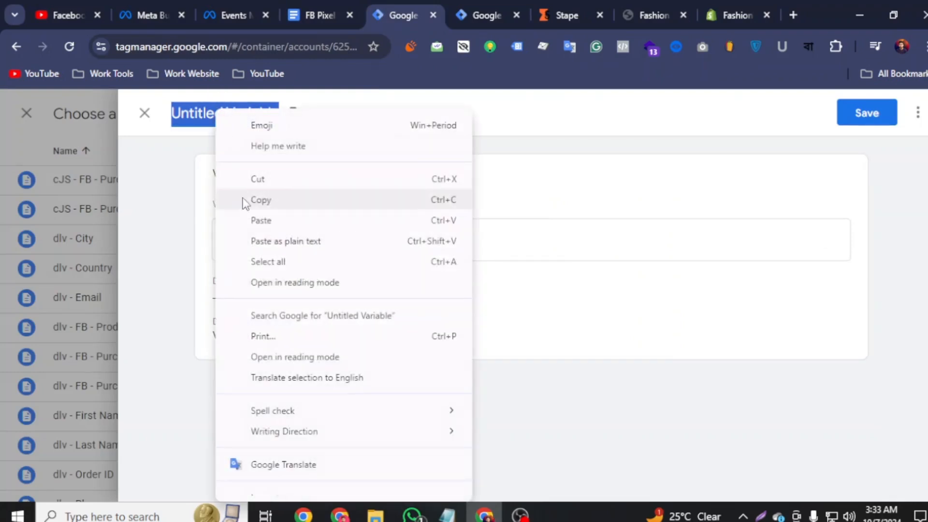
{"action": "left_click", "coordinate": [261, 220]}
{"action": "left_click", "coordinate": [843, 116]}
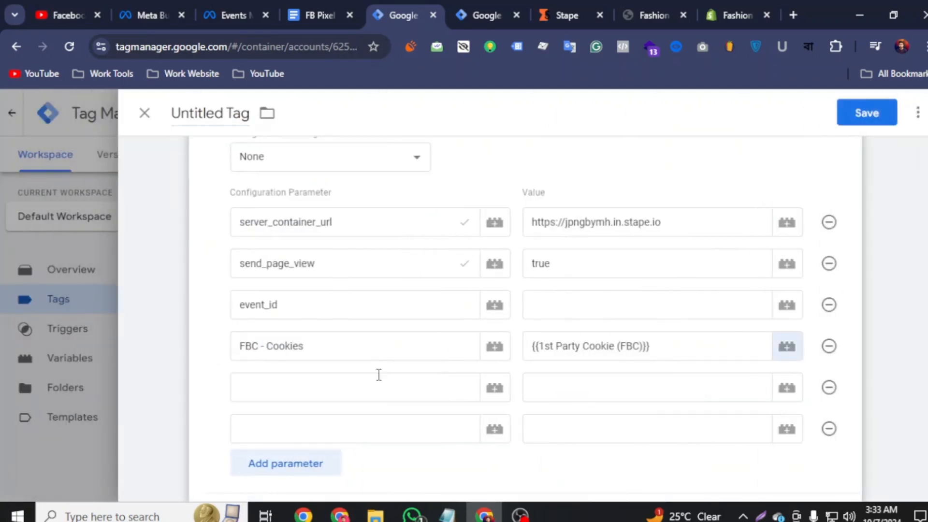
- Copy the name FBP - Cookies from the setup document into the fifth configuration parameter
{"action": "left_click", "coordinate": [386, 381]}
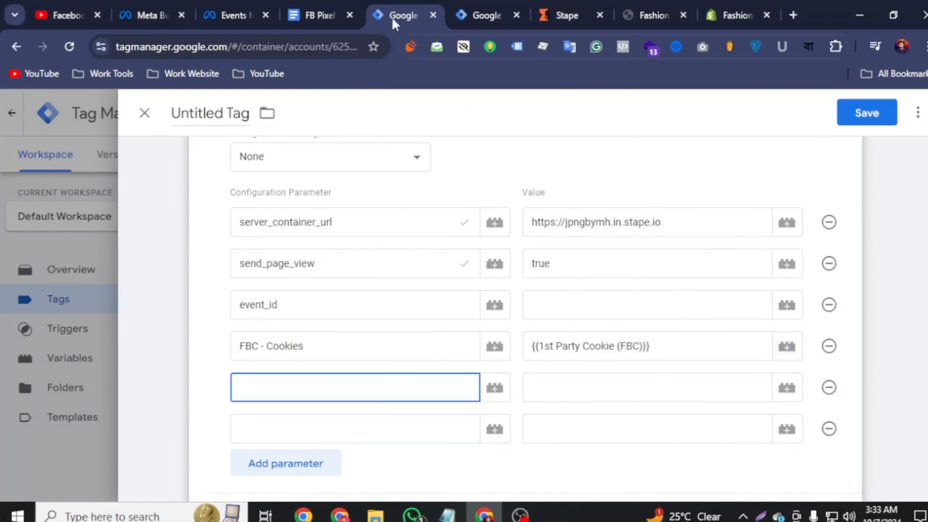
{"action": "left_click", "coordinate": [313, 7]}
{"action": "left_click_drag", "start_coordinate": [296, 410], "coordinate": [212, 408]}
{"action": "right_click", "coordinate": [218, 408]}
{"action": "left_click", "coordinate": [275, 198]}
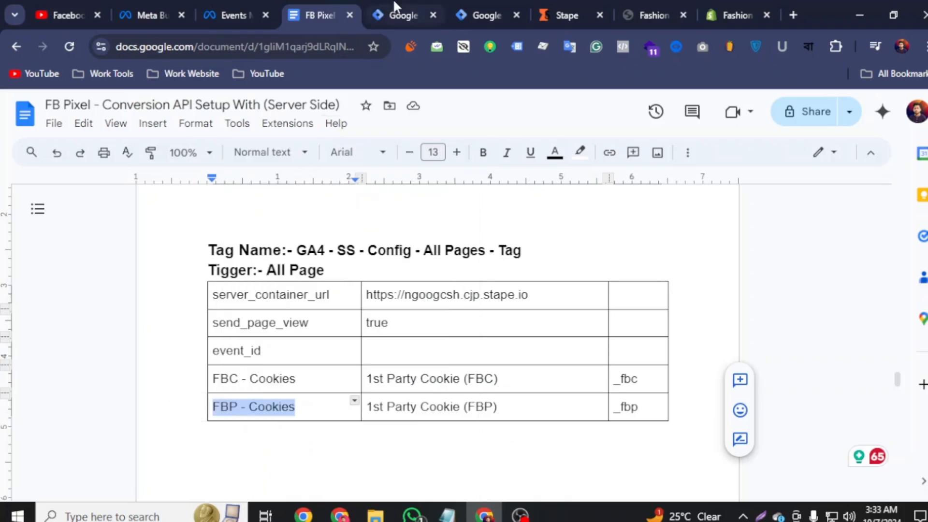
{"action": "left_click", "coordinate": [398, 7]}
{"action": "right_click", "coordinate": [245, 392]}
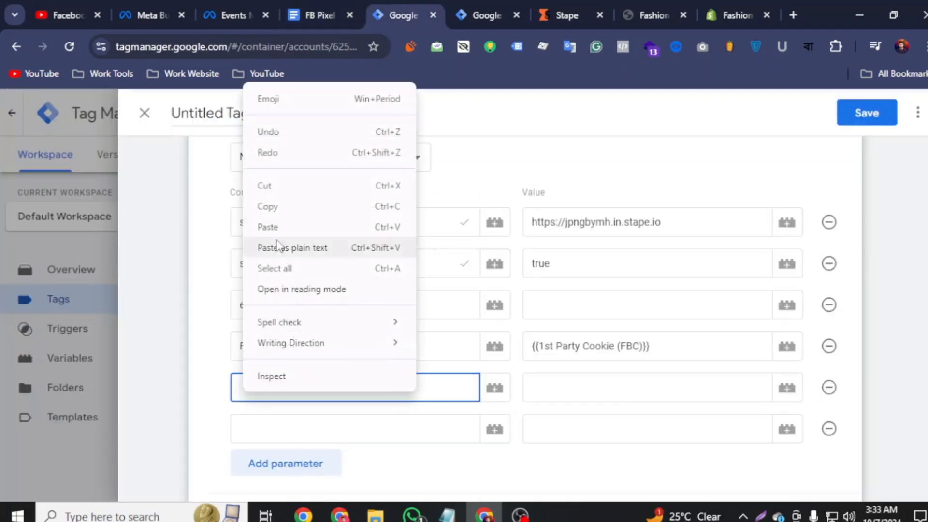
{"action": "left_click", "coordinate": [339, 226]}
- Start a new variable of type Data Layer Variable for the value of the FBP - Cookies parameter
{"action": "left_click", "coordinate": [580, 393]}
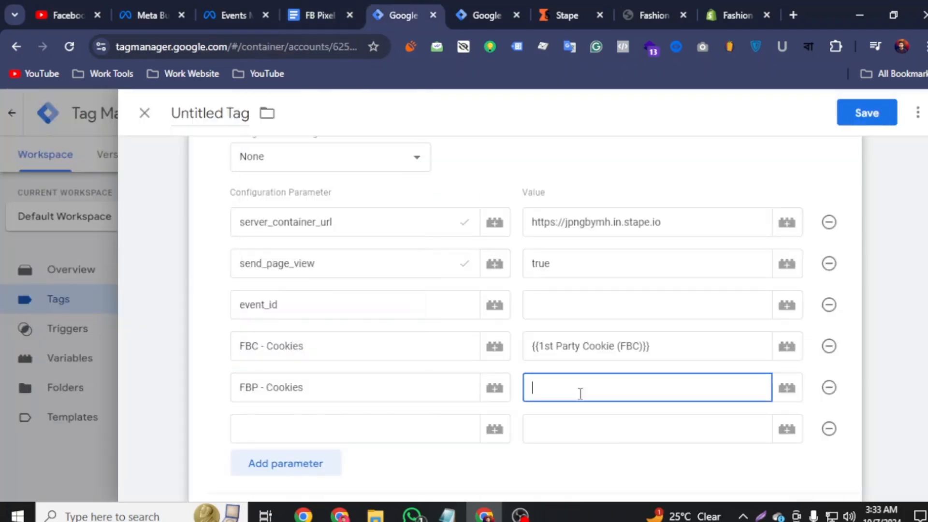
{"action": "left_click", "coordinate": [786, 388]}
{"action": "left_click", "coordinate": [904, 114]}
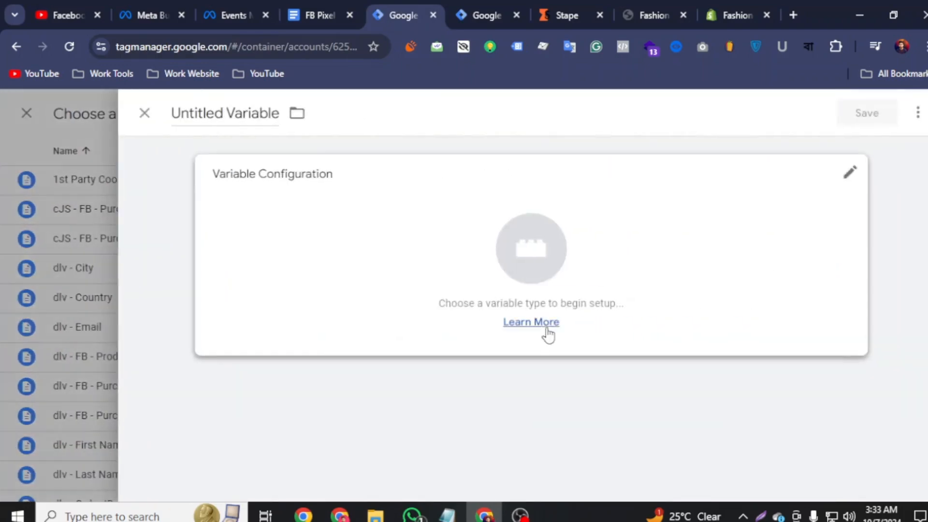
{"action": "left_click", "coordinate": [527, 242]}
{"action": "scroll", "coordinate": [624, 377], "scroll_direction": "down", "scroll_amount": 2}
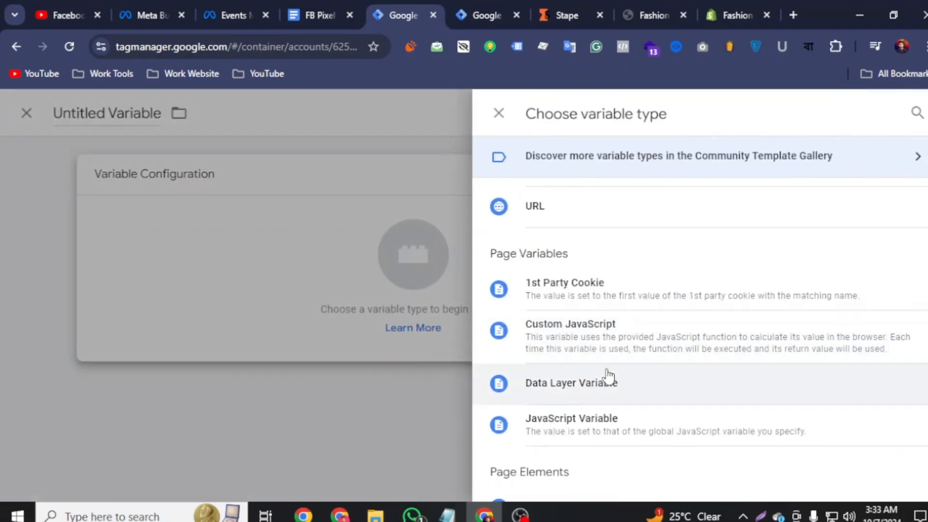
{"action": "left_click", "coordinate": [561, 385]}
- Copy _fbp from the setup document into the new variable's Data Layer Variable Name
{"action": "left_click", "coordinate": [288, 329]}
{"action": "left_click", "coordinate": [319, 15]}
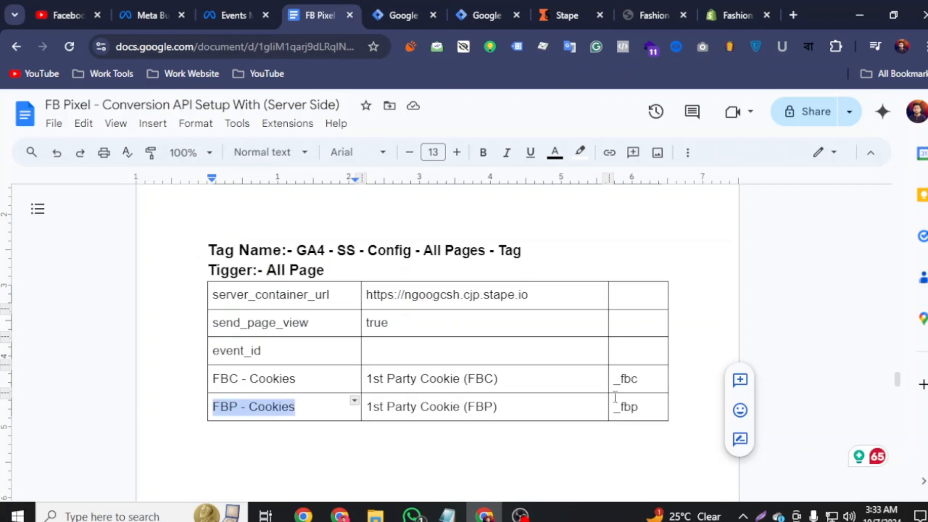
{"action": "double_click", "coordinate": [629, 407]}
{"action": "right_click", "coordinate": [628, 407]}
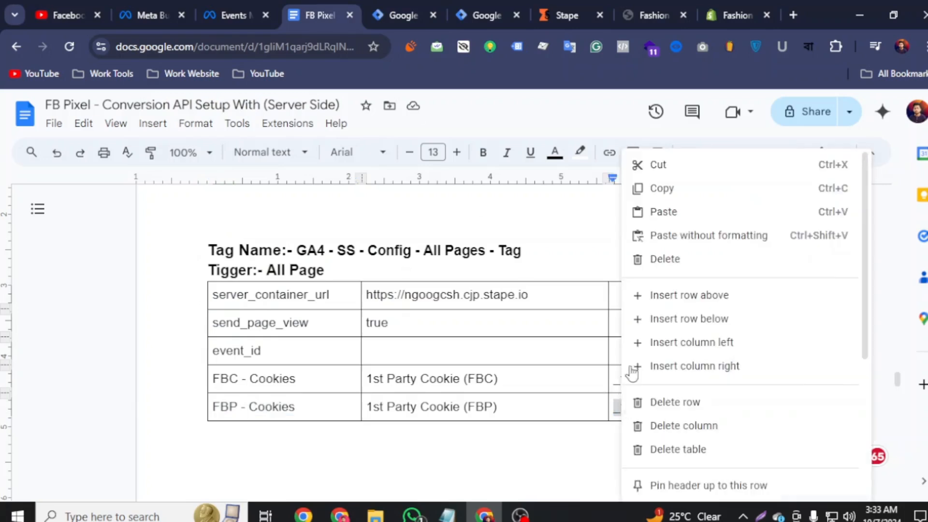
{"action": "left_click", "coordinate": [657, 187]}
{"action": "left_click", "coordinate": [401, 15]}
{"action": "right_click", "coordinate": [245, 330]}
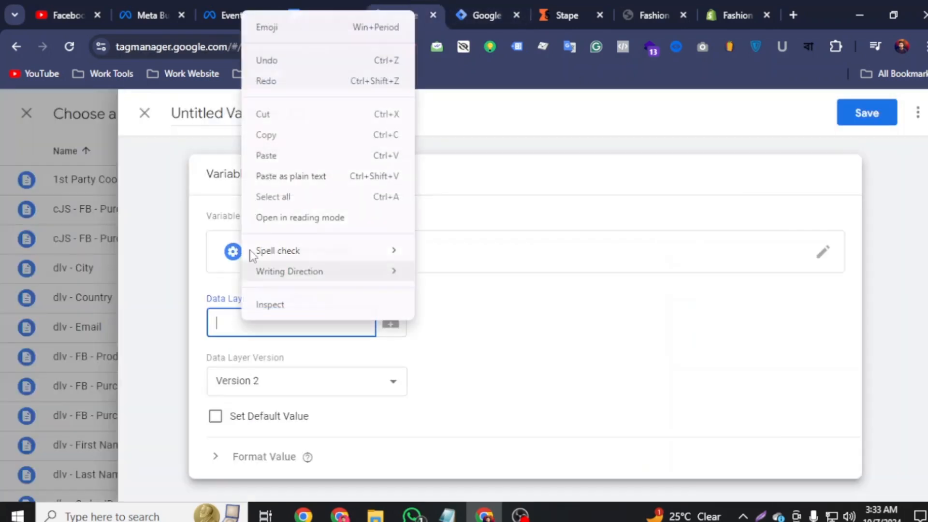
{"action": "left_click", "coordinate": [282, 152]}
- Name the variable 1st Party Cookie (FBP) using the setup document's text and save it as the FBP - Cookies value
{"action": "left_click", "coordinate": [305, 15]}
{"action": "left_click_drag", "start_coordinate": [509, 409], "coordinate": [372, 405]}
{"action": "right_click", "coordinate": [370, 405]}
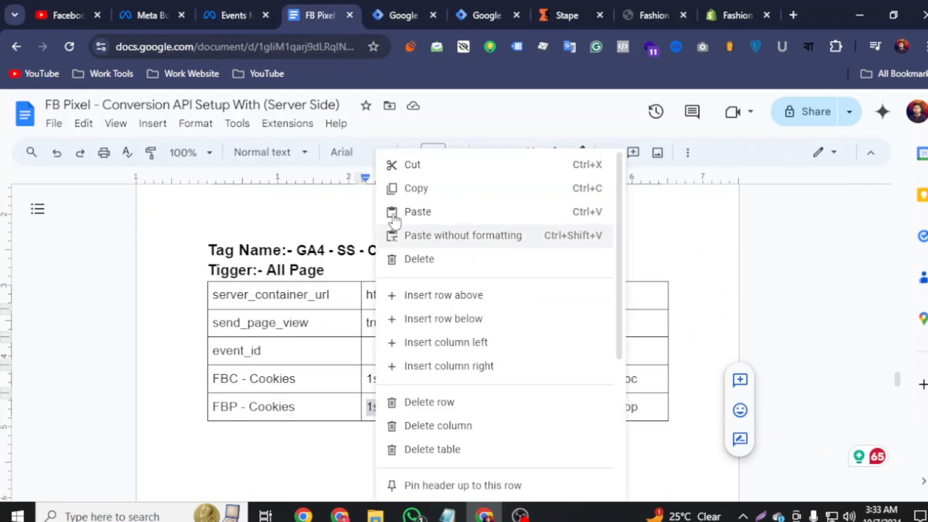
{"action": "left_click", "coordinate": [389, 187]}
{"action": "left_click", "coordinate": [401, 15]}
{"action": "double_click", "coordinate": [242, 116]}
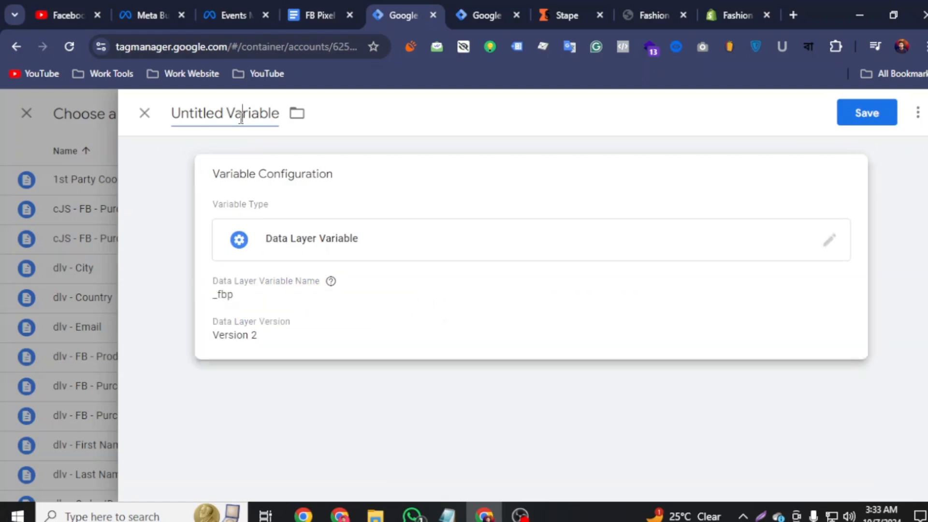
{"action": "right_click", "coordinate": [242, 117]}
{"action": "triple_click", "coordinate": [241, 112]}
{"action": "right_click", "coordinate": [241, 115]}
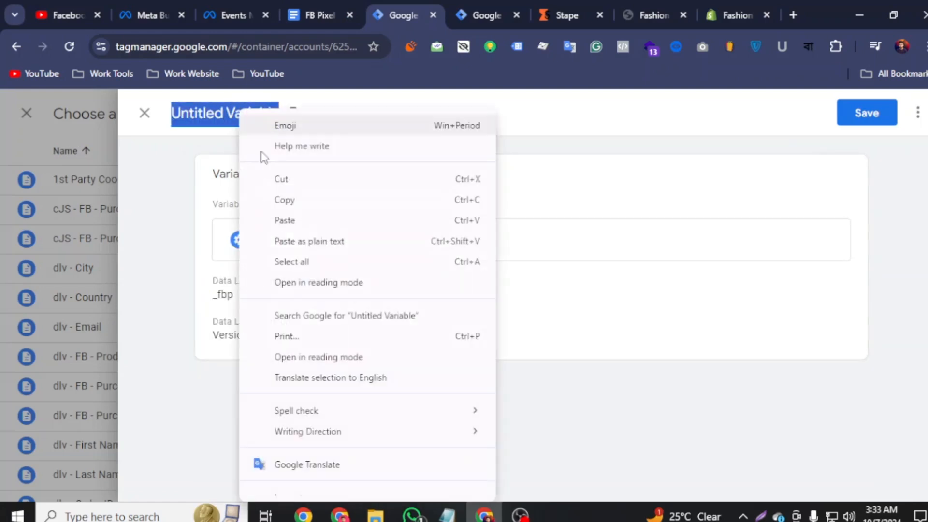
{"action": "left_click", "coordinate": [283, 237]}
{"action": "left_click", "coordinate": [883, 108]}
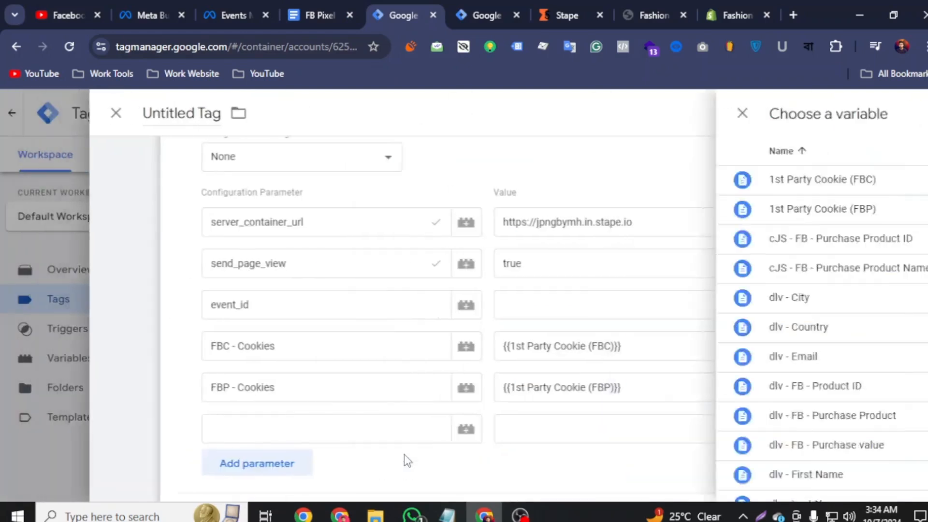
- Remove the empty sixth configuration parameter row and set the tag to fire on the All Pages trigger
{"action": "left_click", "coordinate": [829, 429]}
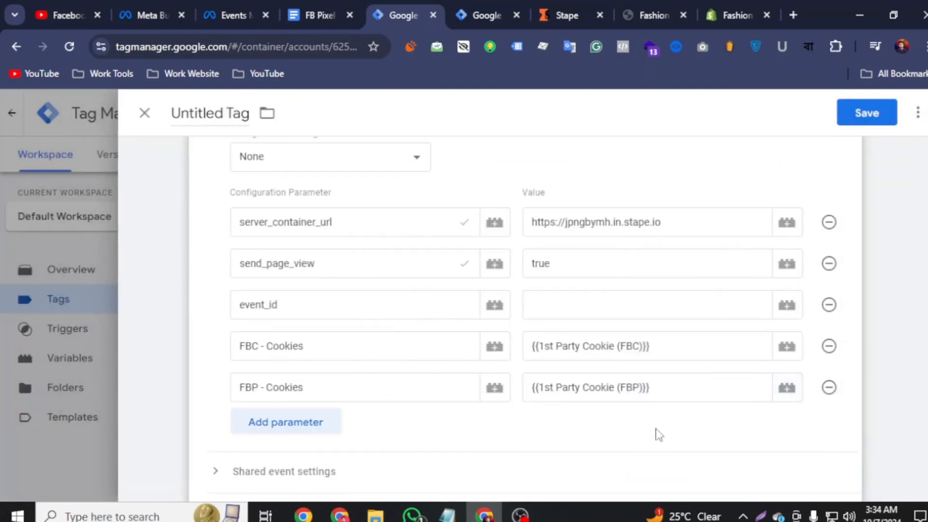
{"action": "scroll", "coordinate": [375, 399], "scroll_direction": "up", "scroll_amount": 6}
{"action": "scroll", "coordinate": [356, 362], "scroll_direction": "down", "scroll_amount": 11}
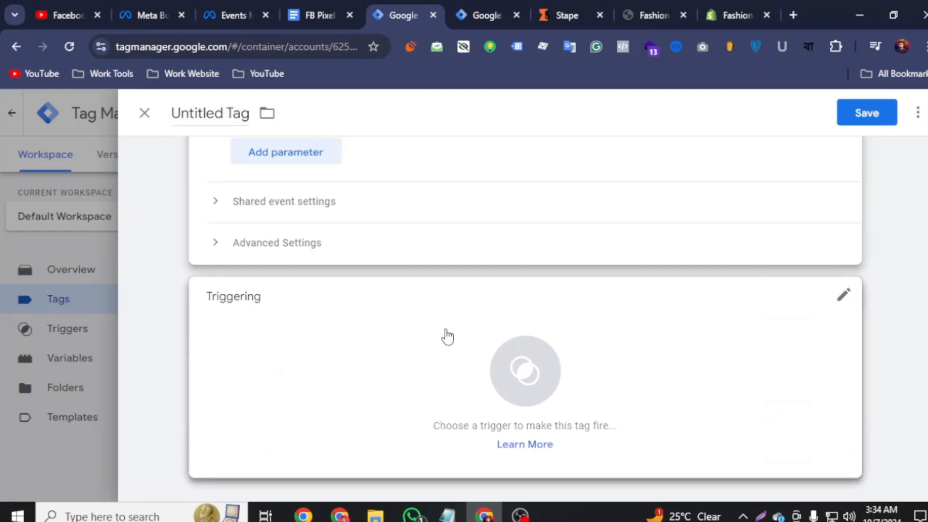
{"action": "left_click", "coordinate": [445, 337]}
{"action": "left_click", "coordinate": [191, 180]}
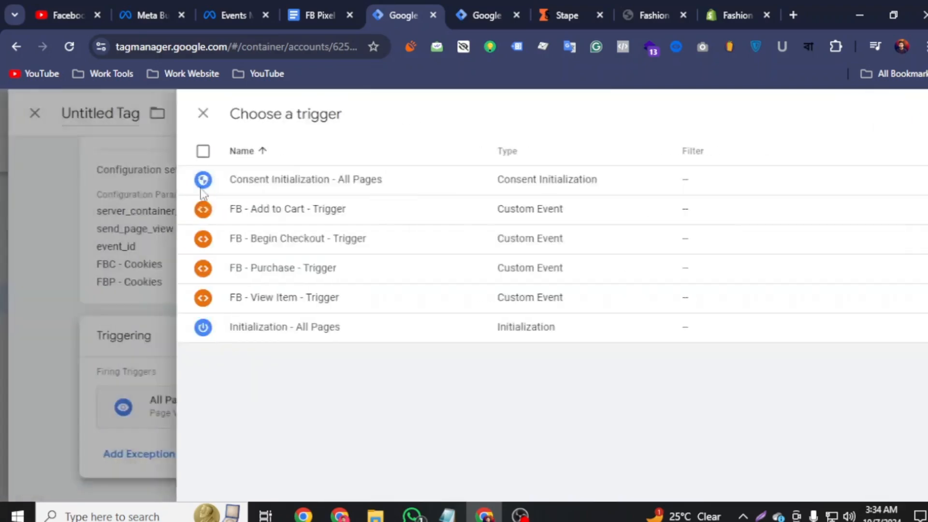
- Copy the tag name GA4 - SS - Config - All Pages - Tag from the setup document and use it to name the tag
{"action": "scroll", "coordinate": [338, 290], "scroll_direction": "up", "scroll_amount": 5}
{"action": "left_click", "coordinate": [319, 15]}
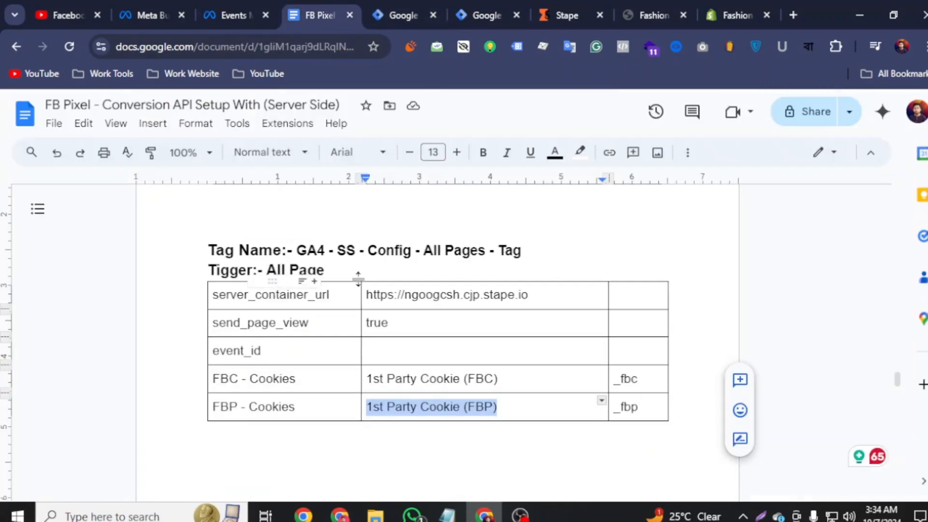
{"action": "left_click_drag", "start_coordinate": [297, 250], "coordinate": [532, 246]}
{"action": "right_click", "coordinate": [512, 249]}
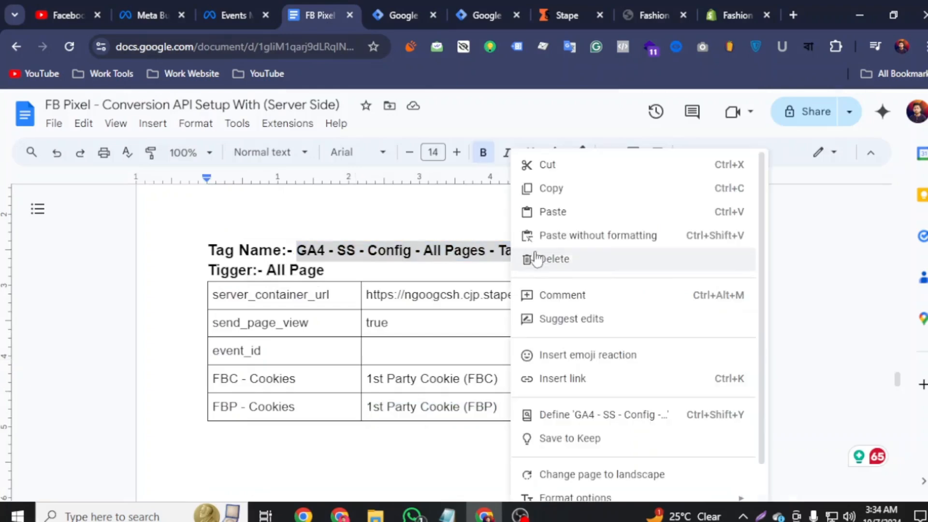
{"action": "left_click", "coordinate": [556, 196]}
{"action": "left_click", "coordinate": [402, 15]}
{"action": "left_click", "coordinate": [217, 112]}
{"action": "triple_click", "coordinate": [216, 110]}
{"action": "right_click", "coordinate": [232, 115]}
{"action": "left_click", "coordinate": [256, 213]}
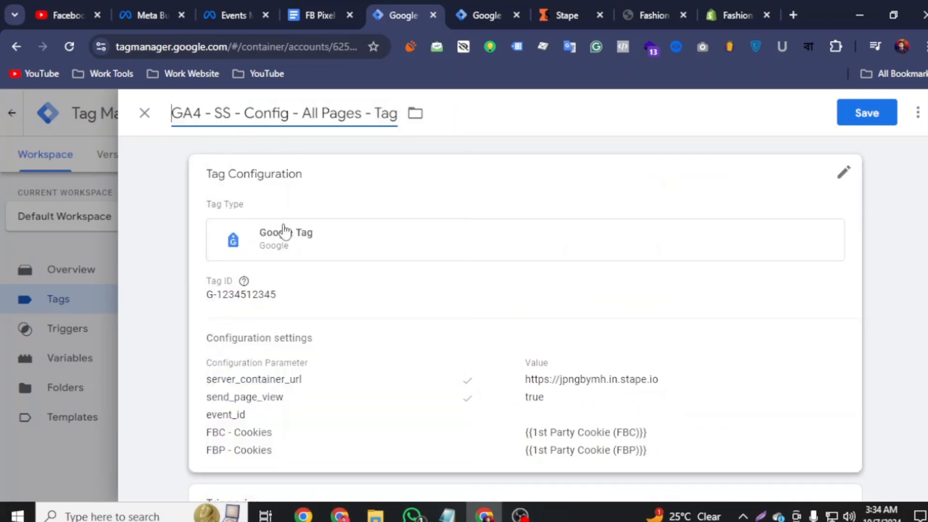
- Check the tag's configuration parameters and save the tag
{"action": "scroll", "coordinate": [348, 273], "scroll_direction": "down", "scroll_amount": 3}
{"action": "left_click", "coordinate": [348, 273]}
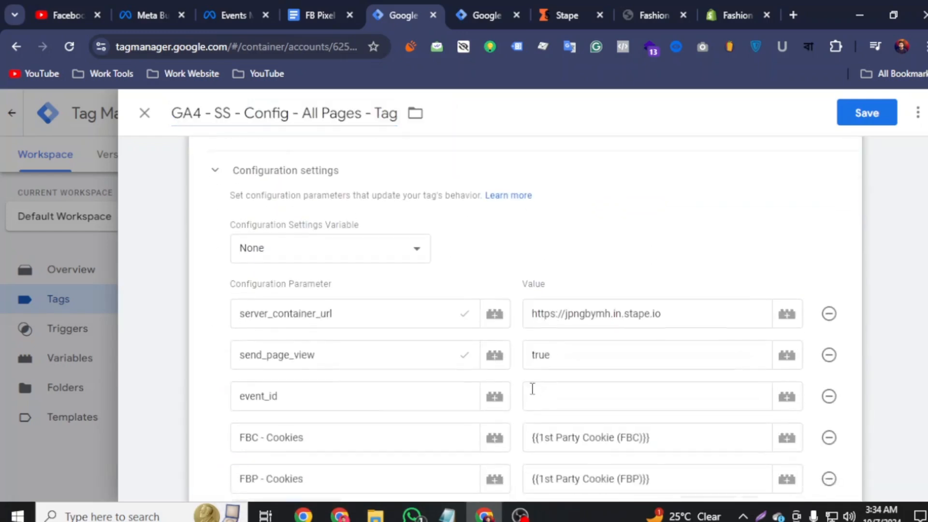
{"action": "scroll", "coordinate": [433, 360], "scroll_direction": "up", "scroll_amount": 4}
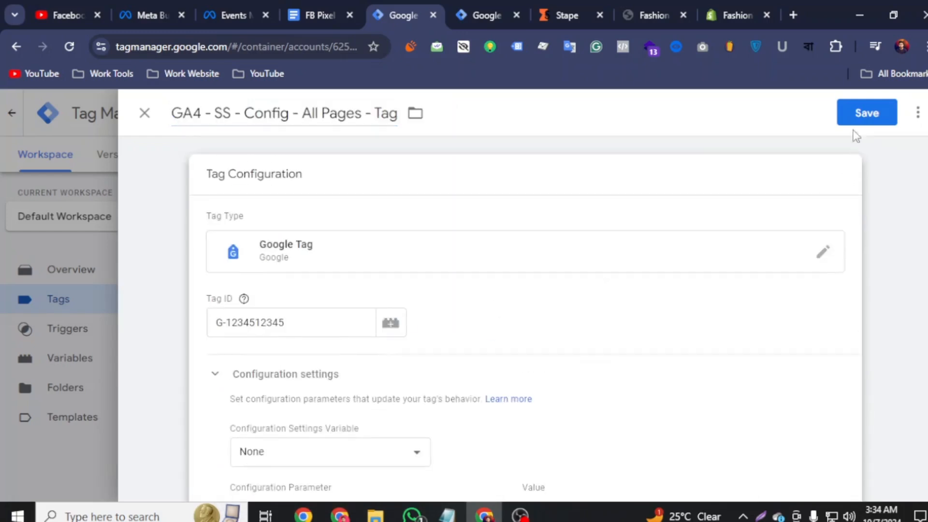
{"action": "left_click", "coordinate": [863, 114]}
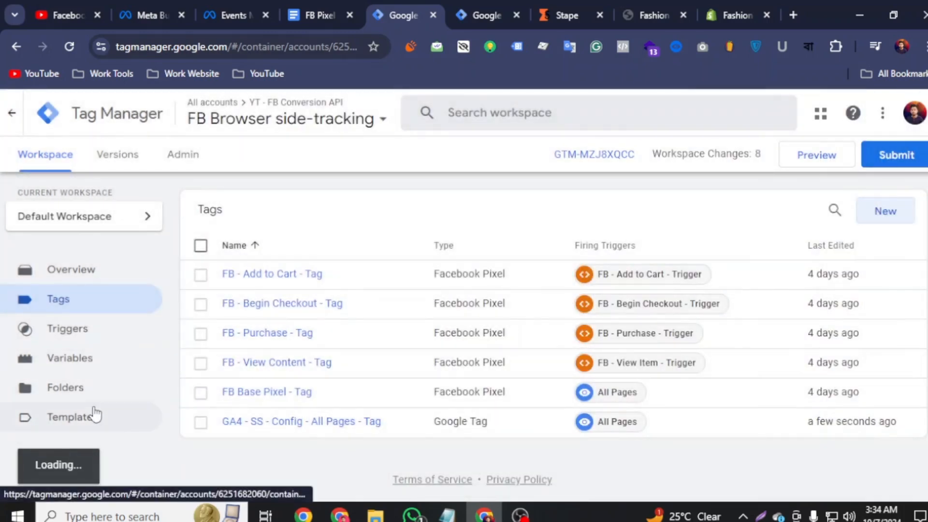
- Search the community gallery of variable templates for "even"
{"action": "left_click", "coordinate": [93, 414]}
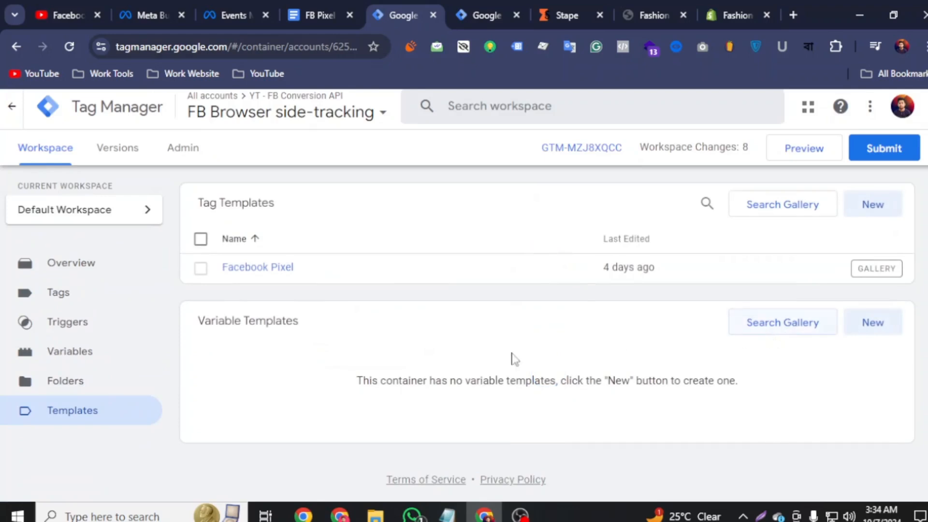
{"action": "left_click", "coordinate": [804, 337]}
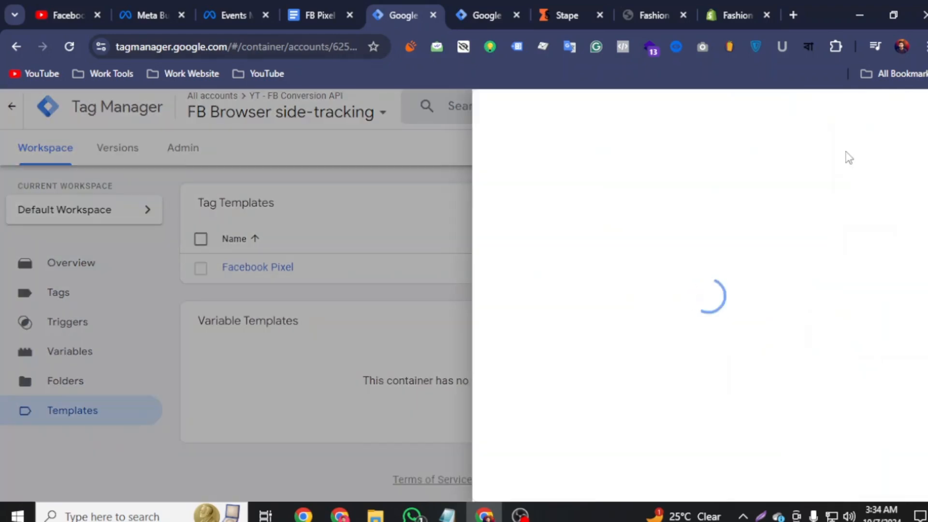
{"action": "type", "text": "en"}
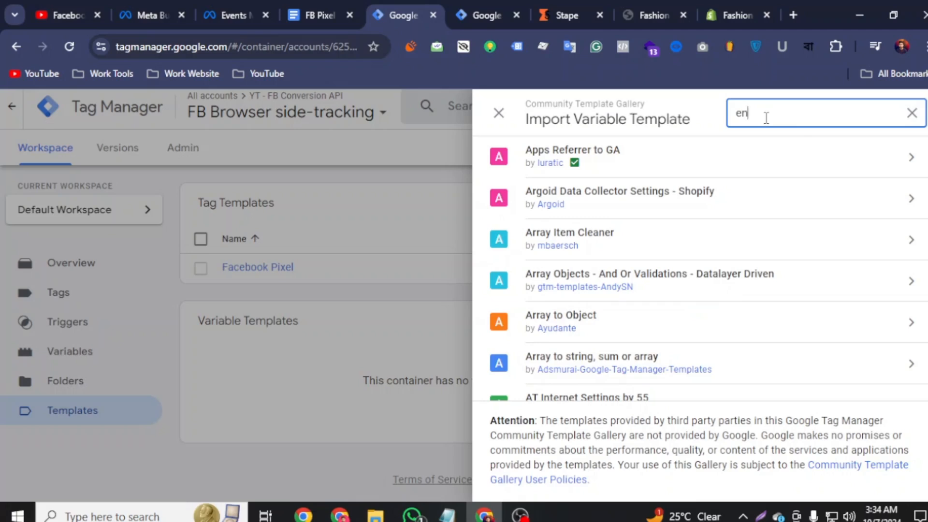
{"action": "type", "text": "v"}
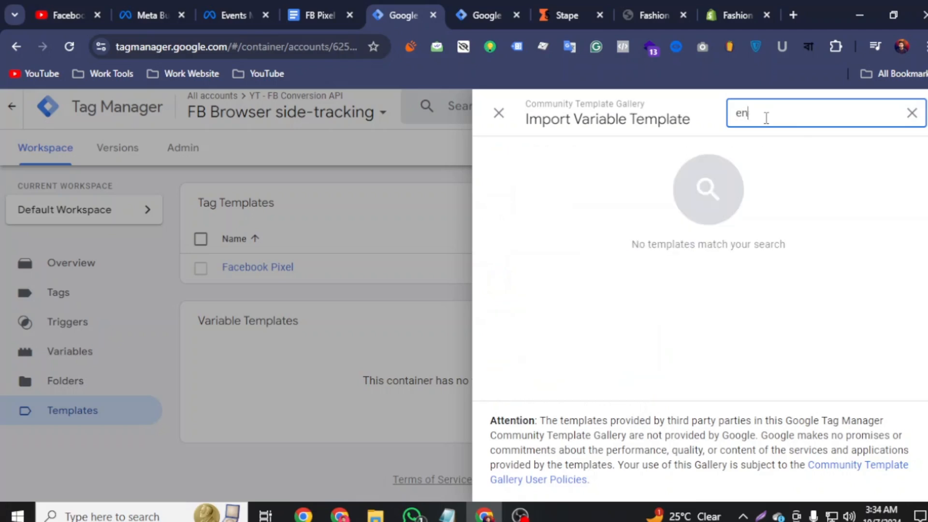
{"action": "key", "text": "BackSpace"}
{"action": "key", "text": "BackSpace"}
{"action": "type", "text": "ven"}
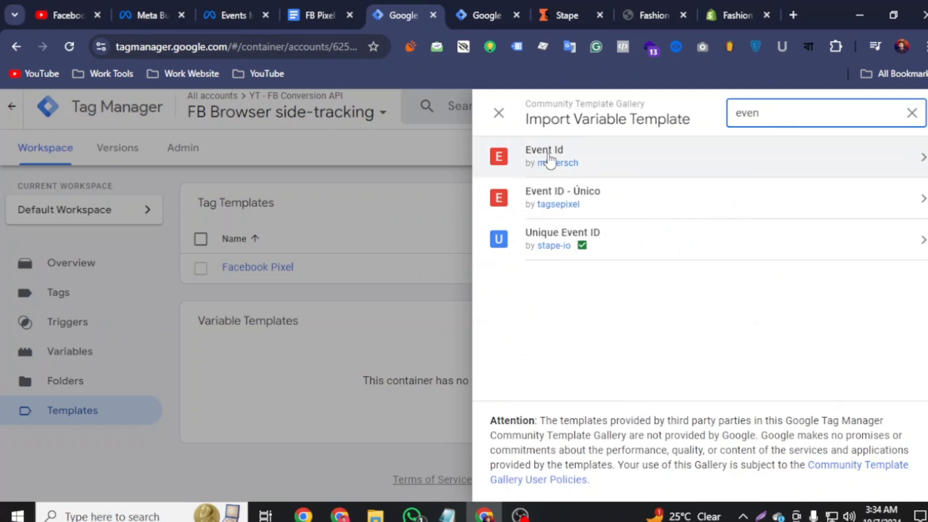
- Add the Event Id variable template to the workspace and accept its permissions
{"action": "left_click", "coordinate": [550, 160]}
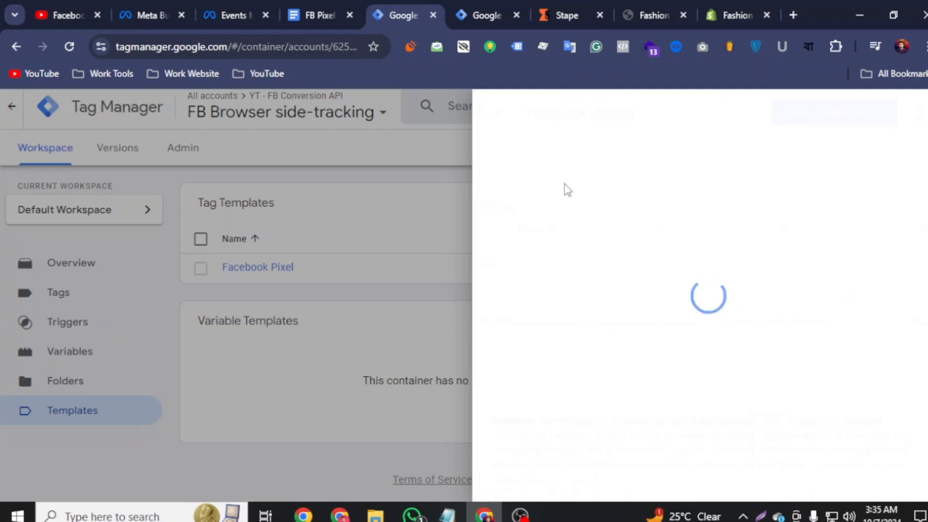
{"action": "left_click", "coordinate": [887, 107]}
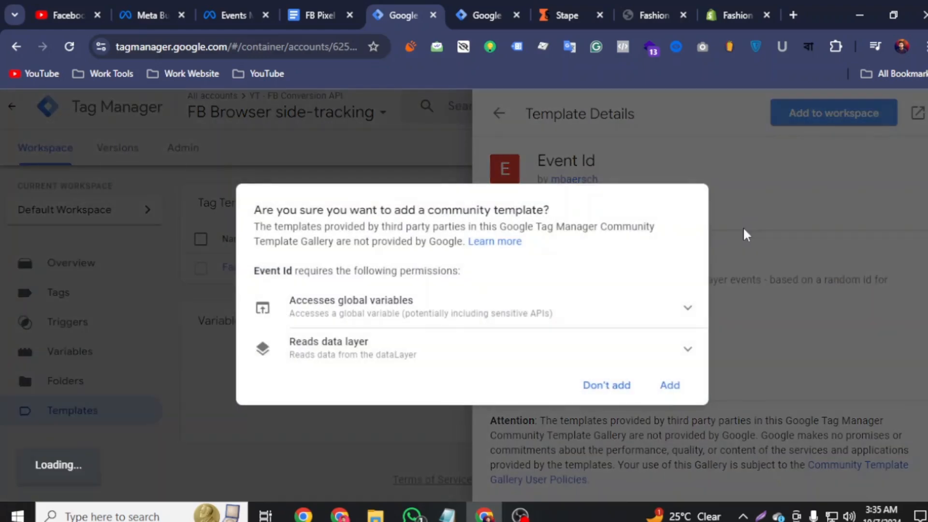
{"action": "left_click", "coordinate": [670, 386]}
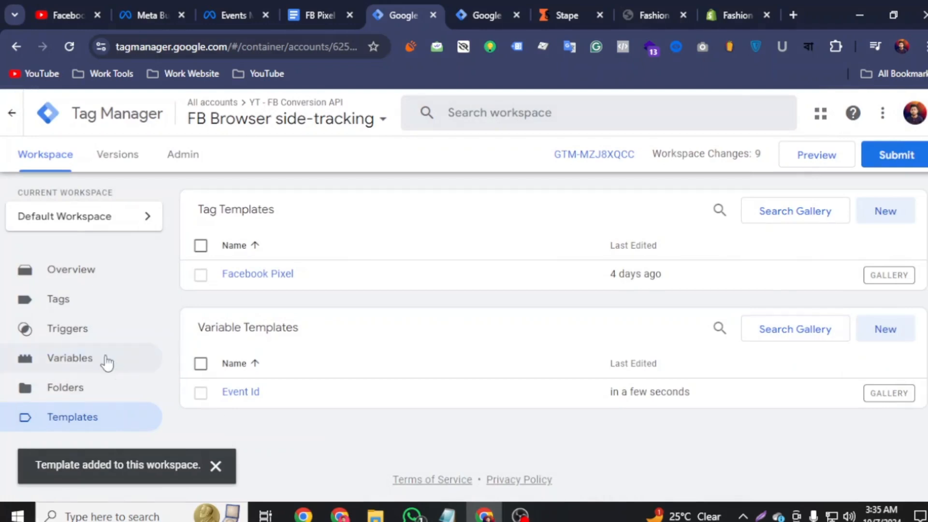
- Open the workspace's variables and look through the user-defined ones
{"action": "left_click", "coordinate": [107, 363]}
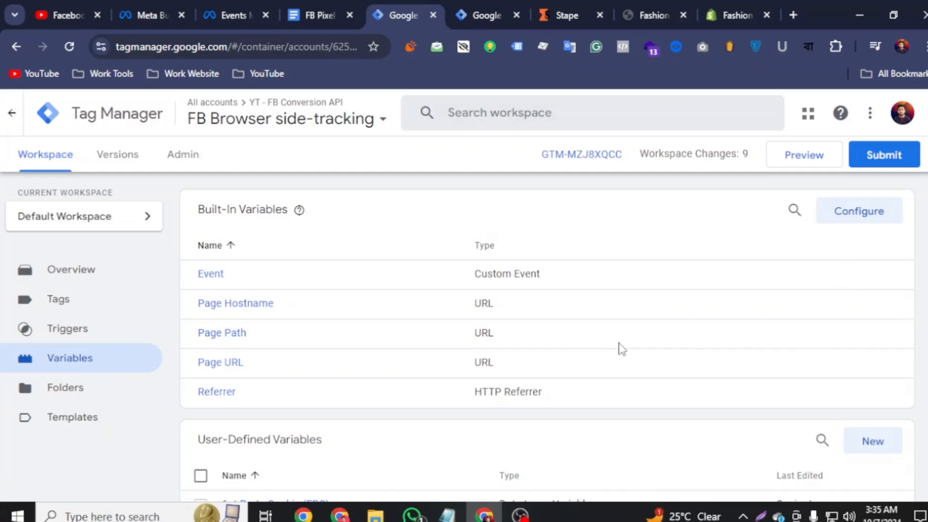
{"action": "scroll", "coordinate": [624, 347], "scroll_direction": "down", "scroll_amount": 3}
{"action": "scroll", "coordinate": [616, 353], "scroll_direction": "down", "scroll_amount": 5}
{"action": "scroll", "coordinate": [769, 249], "scroll_direction": "up", "scroll_amount": 6}
{"action": "left_click", "coordinate": [873, 368]}
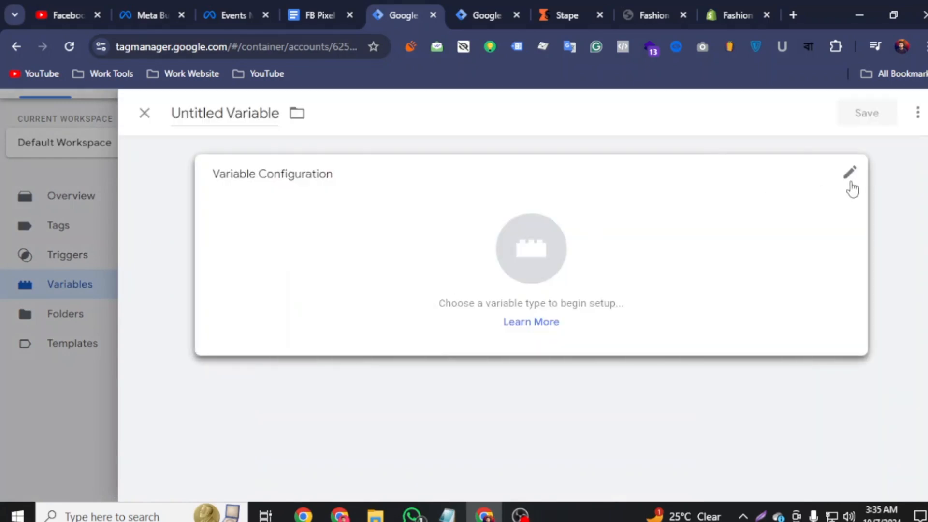
{"action": "left_click", "coordinate": [852, 192]}
{"action": "scroll", "coordinate": [609, 304], "scroll_direction": "down", "scroll_amount": 3}
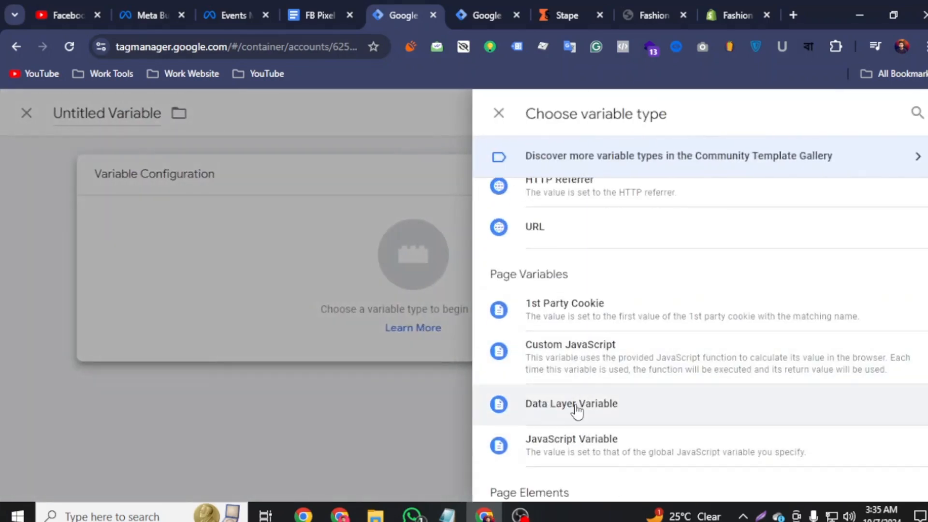
{"action": "left_click", "coordinate": [576, 410]}
{"action": "left_click", "coordinate": [153, 121]}
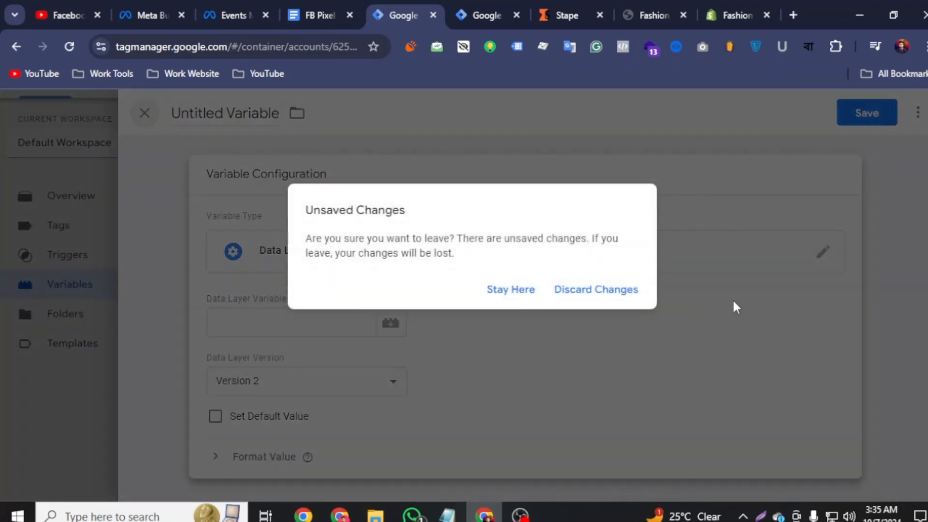
{"action": "left_click", "coordinate": [611, 285]}
- Create a user-defined variable of the Event Id type, name it "Event ID" and save it
{"action": "left_click", "coordinate": [859, 362]}
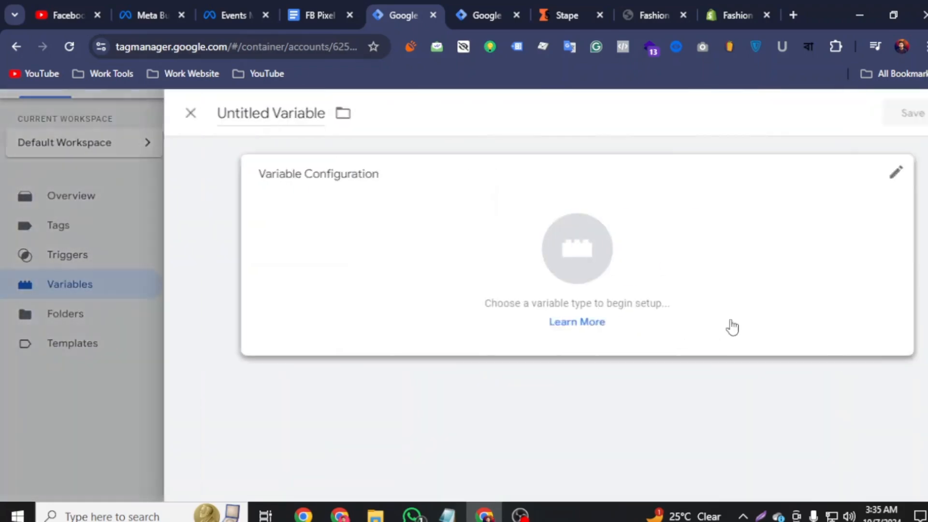
{"action": "left_click", "coordinate": [852, 186]}
{"action": "left_click", "coordinate": [587, 258]}
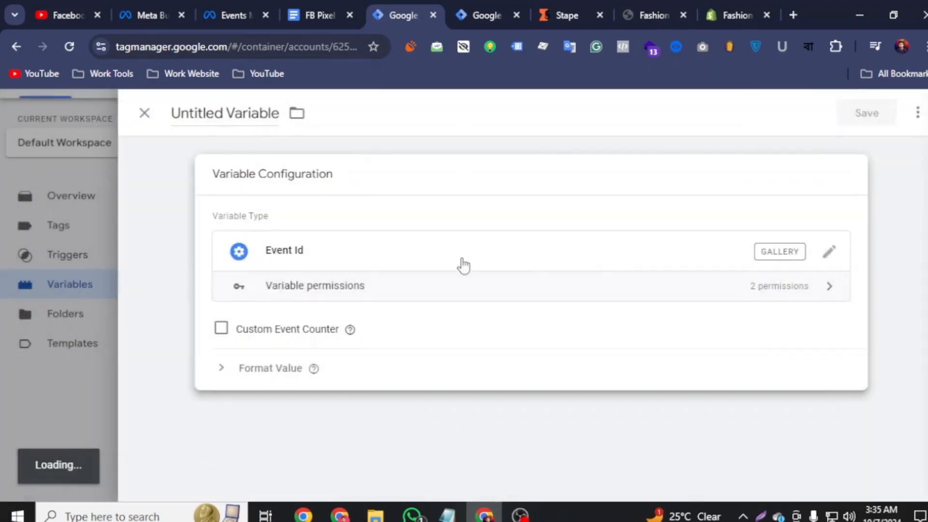
{"action": "left_click", "coordinate": [236, 112]}
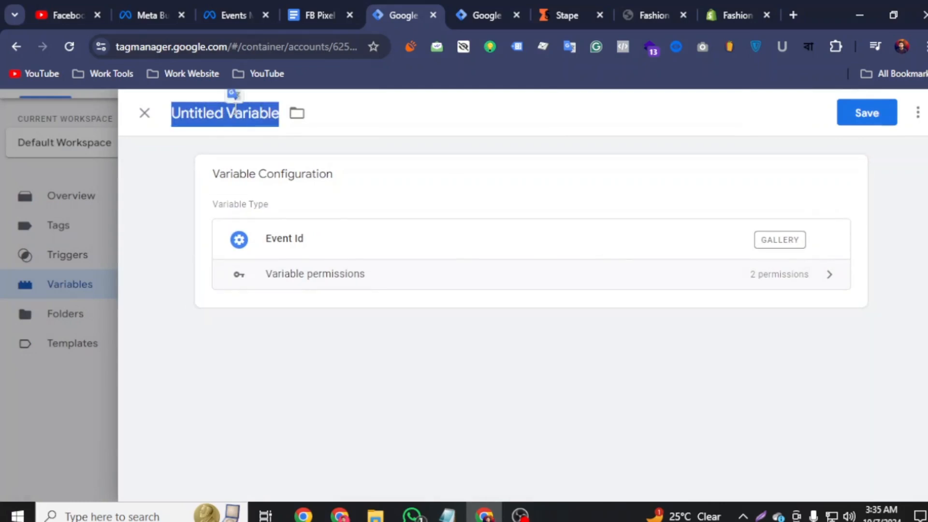
{"action": "type", "text": "Event ID"}
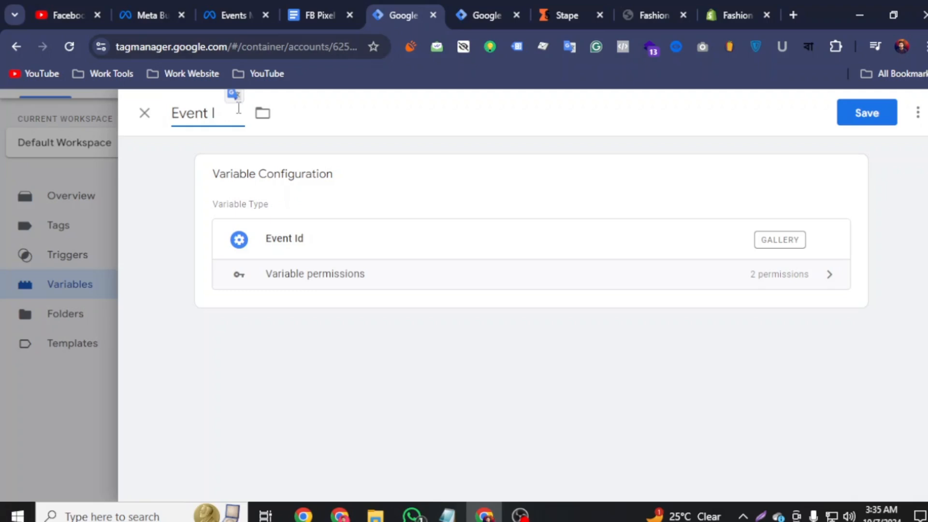
{"action": "left_click", "coordinate": [870, 119]}
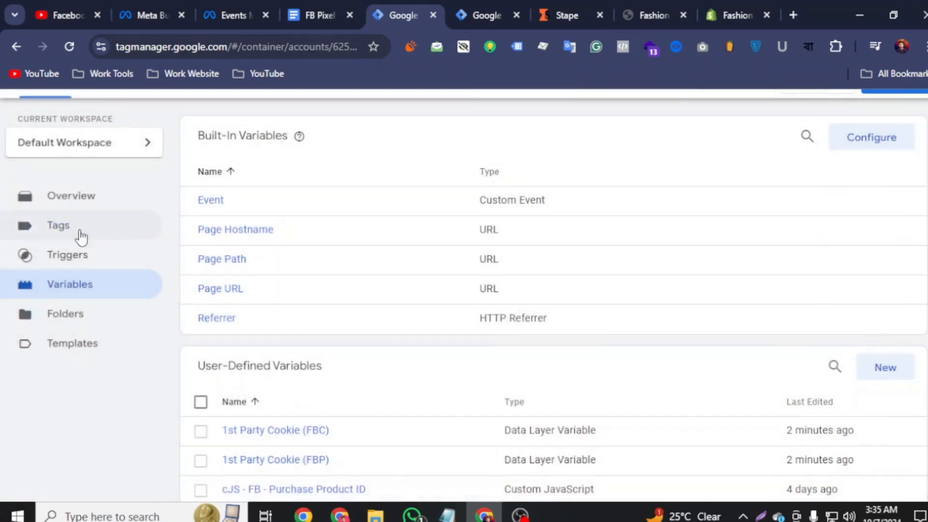
- Set the event_id parameter of the "GA4 - SS - Config - All Pages - Tag" to the Event ID variable and save the tag
{"action": "left_click", "coordinate": [72, 227]}
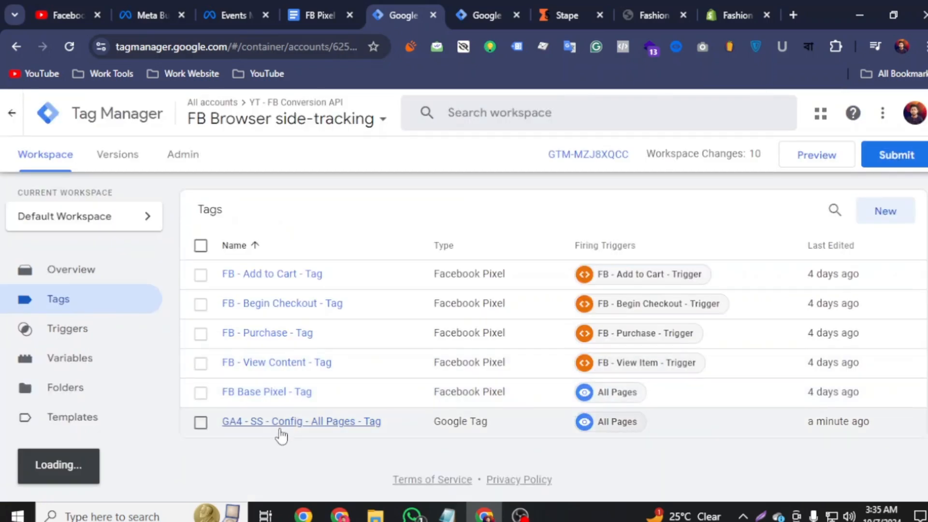
{"action": "left_click", "coordinate": [280, 427]}
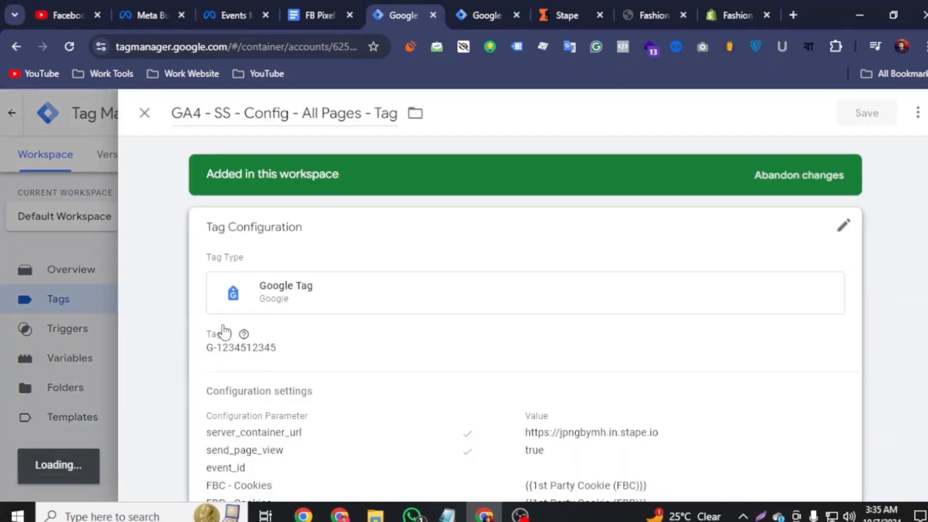
{"action": "scroll", "coordinate": [601, 428], "scroll_direction": "down", "scroll_amount": 1}
{"action": "left_click", "coordinate": [601, 421]}
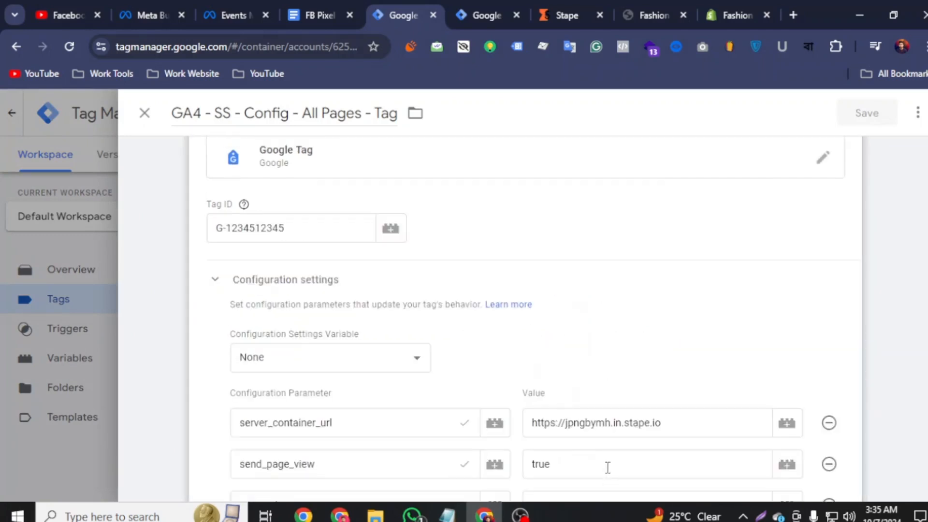
{"action": "scroll", "coordinate": [605, 426], "scroll_direction": "down", "scroll_amount": 3}
{"action": "left_click", "coordinate": [786, 360]}
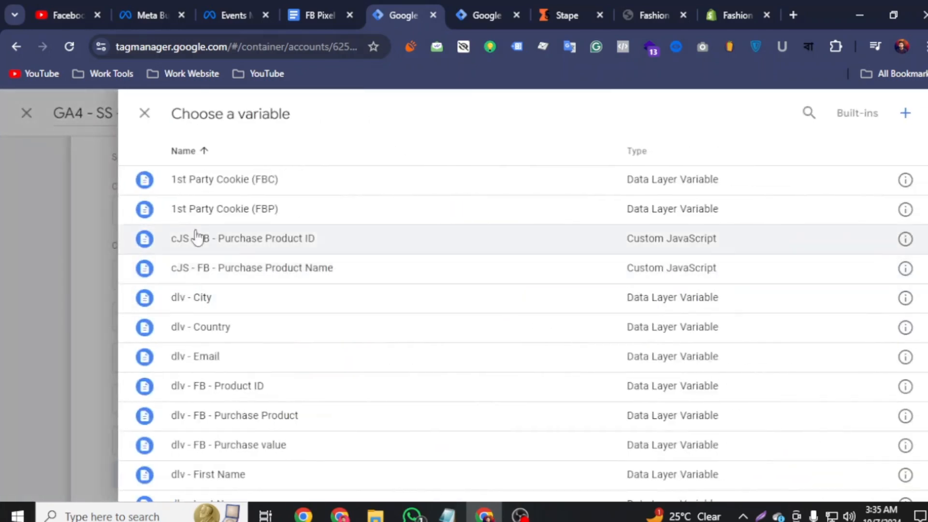
{"action": "scroll", "coordinate": [249, 394], "scroll_direction": "down", "scroll_amount": 9}
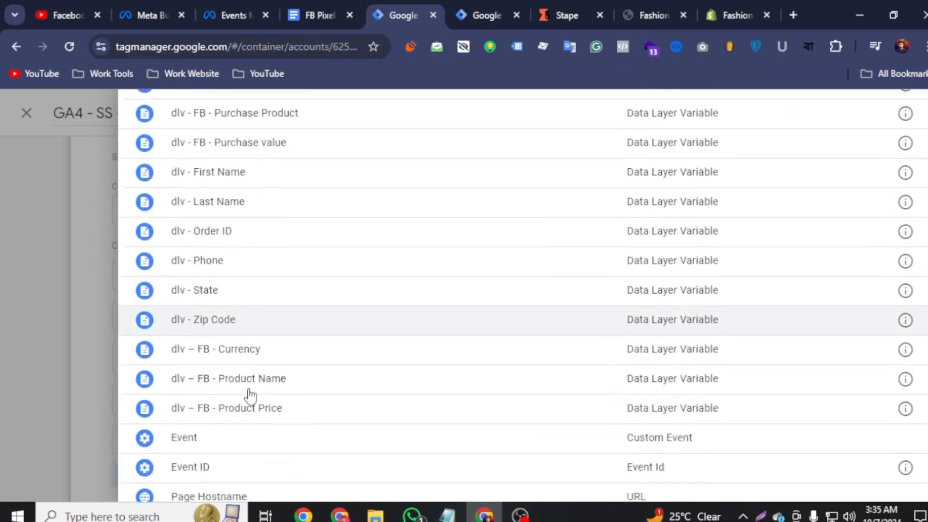
{"action": "left_click", "coordinate": [224, 355]}
{"action": "scroll", "coordinate": [227, 339], "scroll_direction": "up", "scroll_amount": 7}
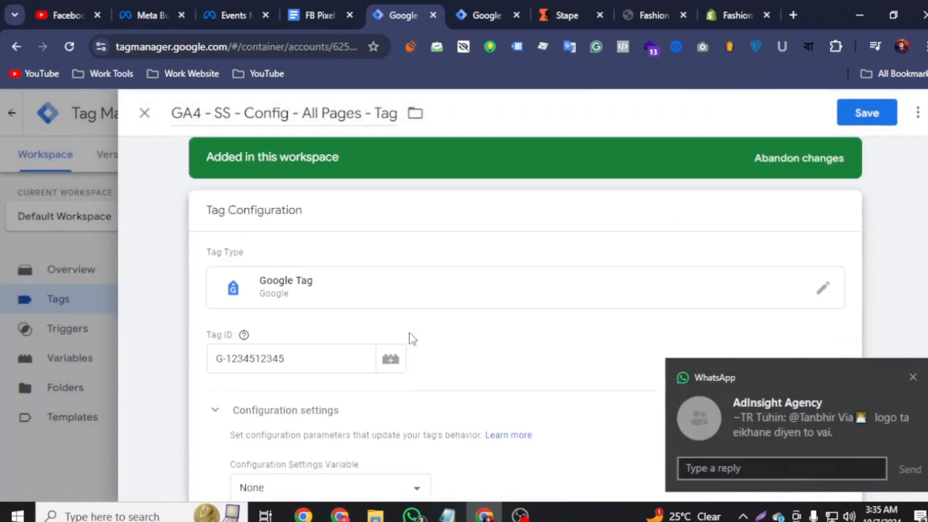
{"action": "left_click", "coordinate": [868, 116]}
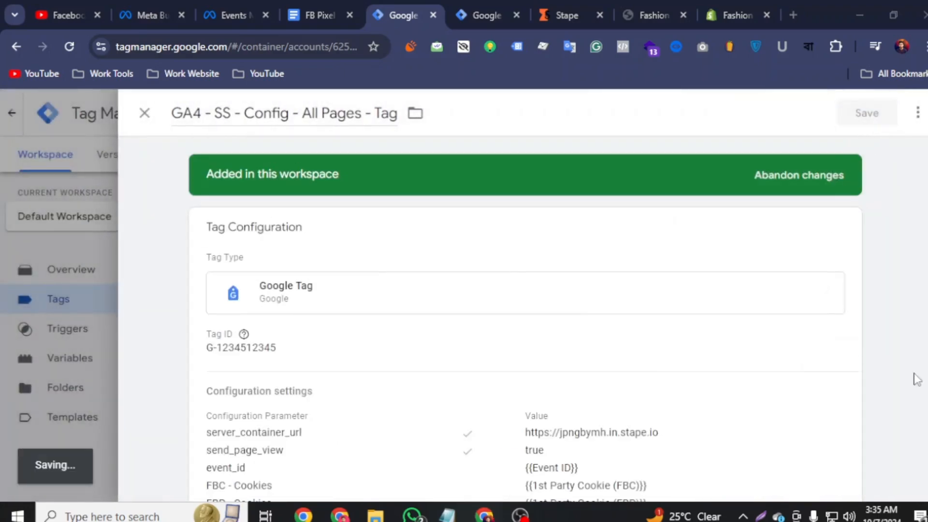
{"action": "scroll", "coordinate": [394, 358], "scroll_direction": "down", "scroll_amount": 4}
{"action": "scroll", "coordinate": [394, 357], "scroll_direction": "up", "scroll_amount": 4}
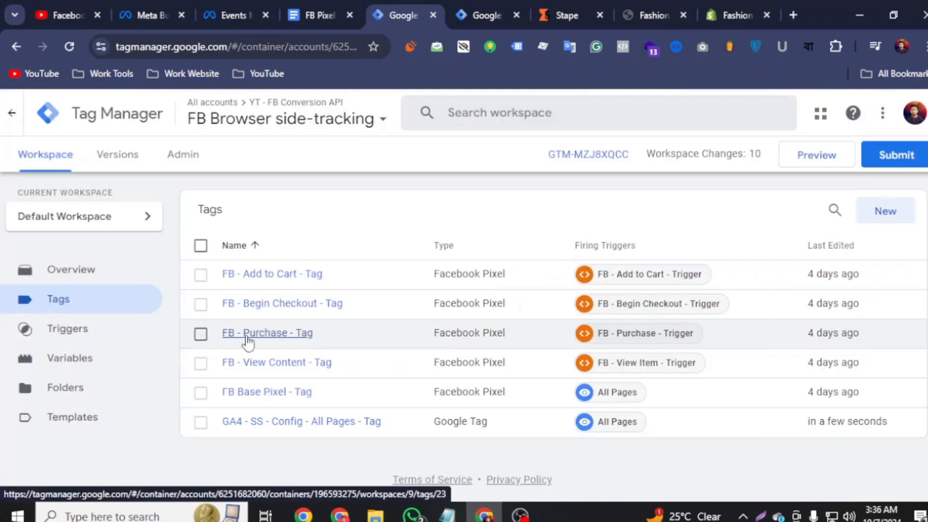
- Review the "04 - Connect (Conversion API Tag) SS" section in the setup document
{"action": "left_click", "coordinate": [319, 15]}
{"action": "left_click_drag", "start_coordinate": [478, 239], "coordinate": [188, 238]}
{"action": "left_click", "coordinate": [300, 365]}
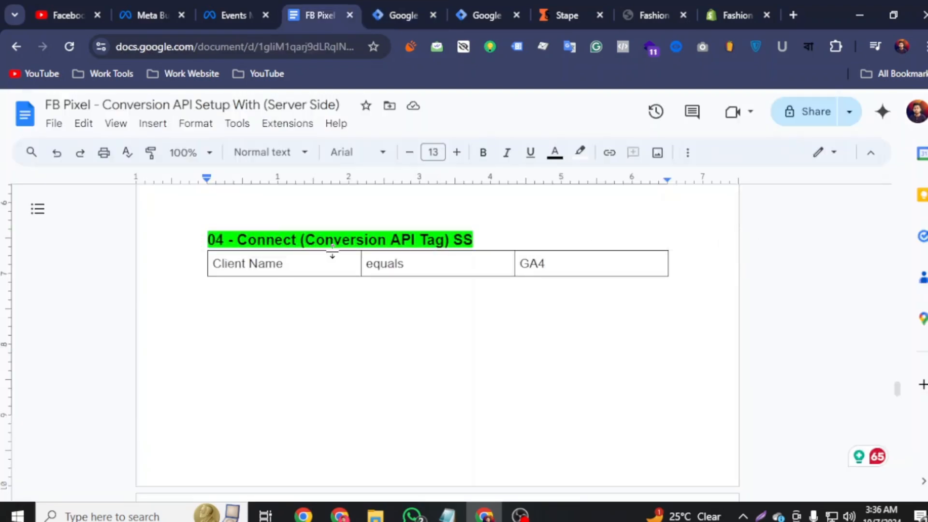
- Start a new tag in the FB Server Side Tracking container using the Conversions API Tag type
{"action": "left_click", "coordinate": [481, 9]}
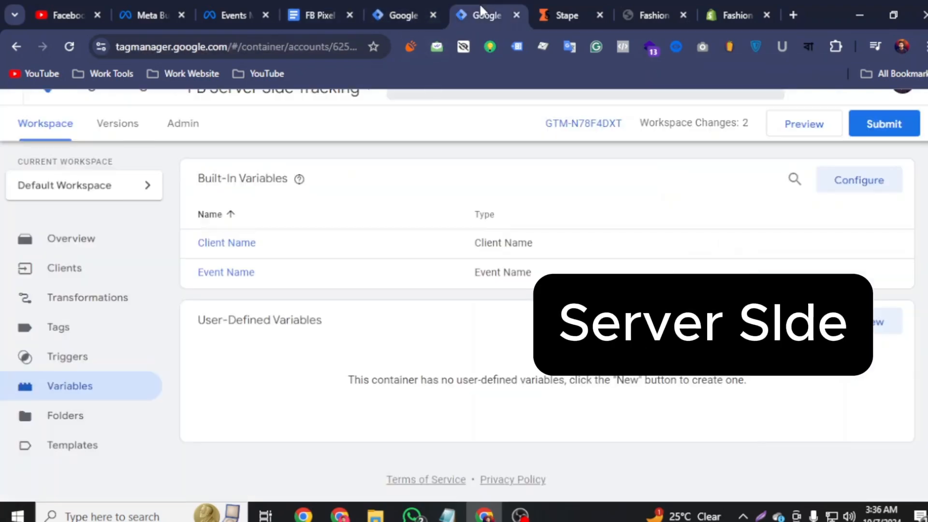
{"action": "left_click", "coordinate": [75, 327]}
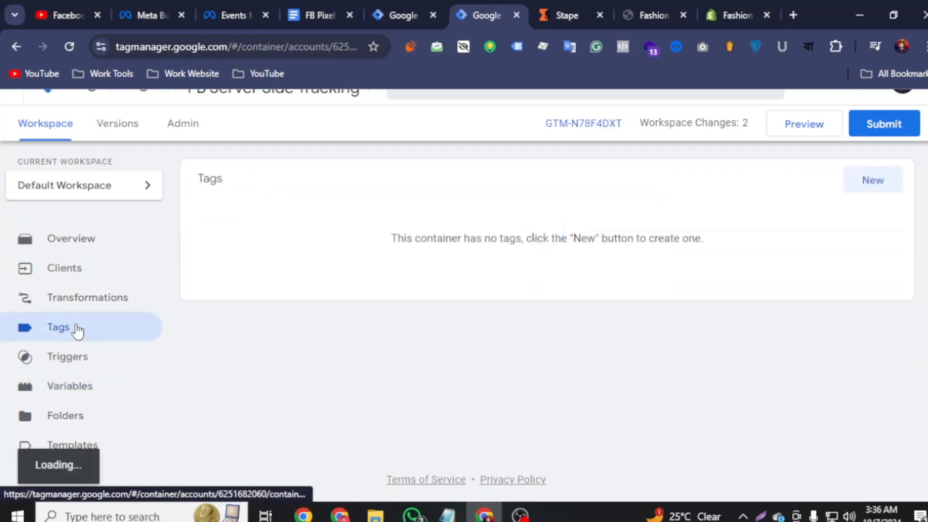
{"action": "left_click", "coordinate": [854, 180]}
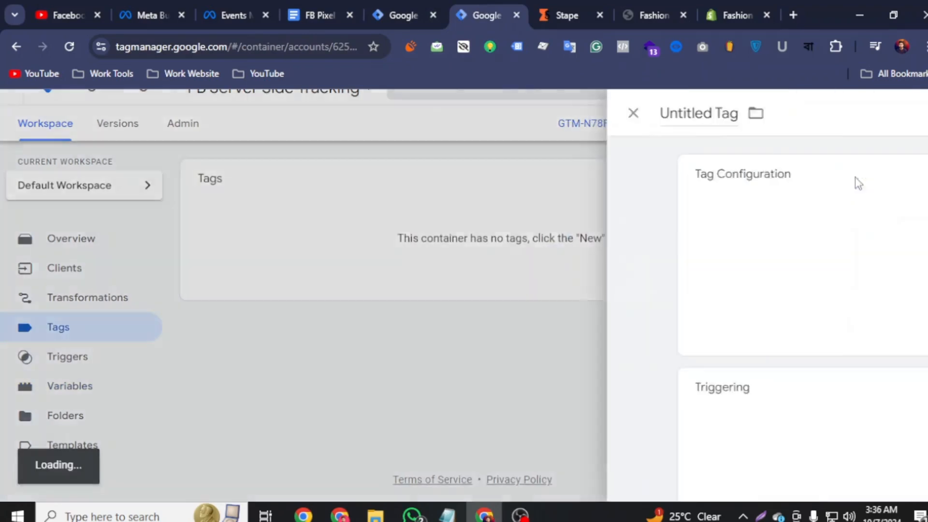
{"action": "left_click", "coordinate": [850, 183]}
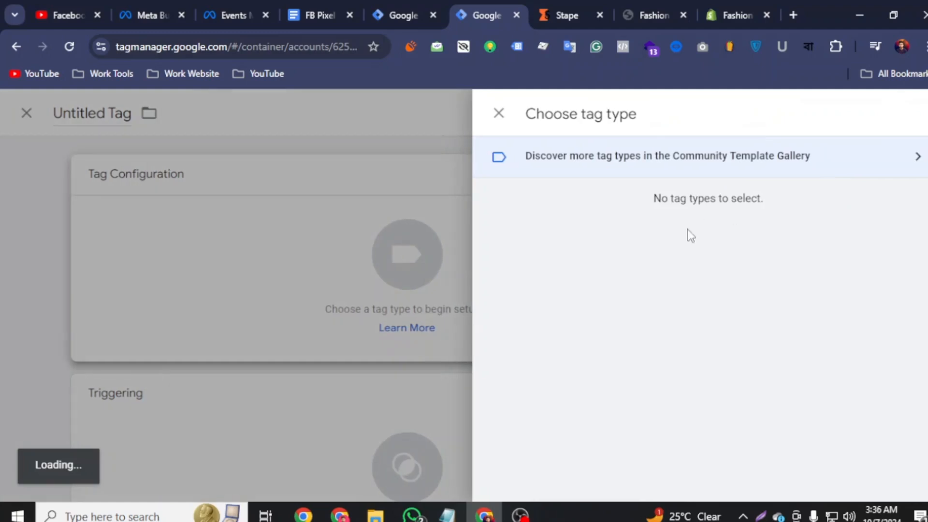
{"action": "scroll", "coordinate": [582, 326], "scroll_direction": "down", "scroll_amount": 2}
{"action": "scroll", "coordinate": [610, 333], "scroll_direction": "down", "scroll_amount": 1}
{"action": "left_click", "coordinate": [598, 364]}
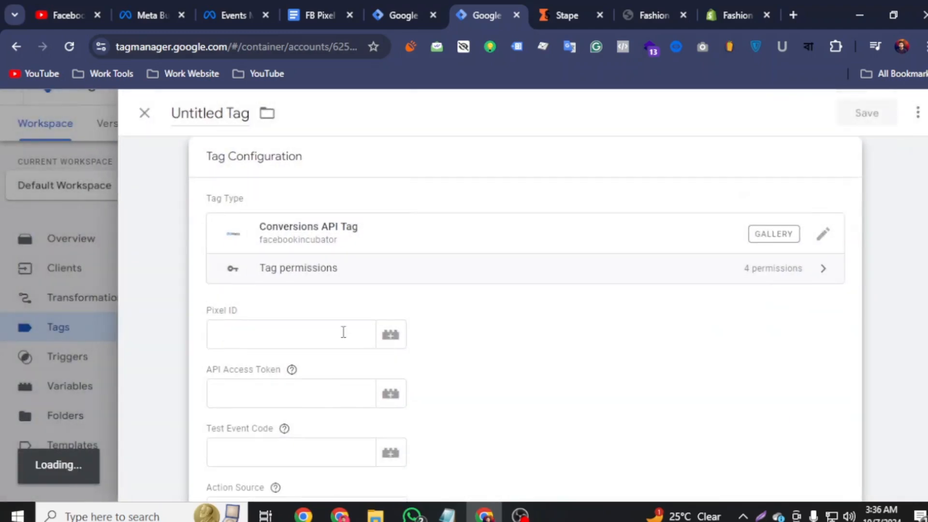
- Copy the YT - Pixel dataset ID from Events Manager into the Conversions API tag's Pixel ID
{"action": "left_click", "coordinate": [297, 342]}
{"action": "scroll", "coordinate": [300, 345], "scroll_direction": "down", "scroll_amount": 2}
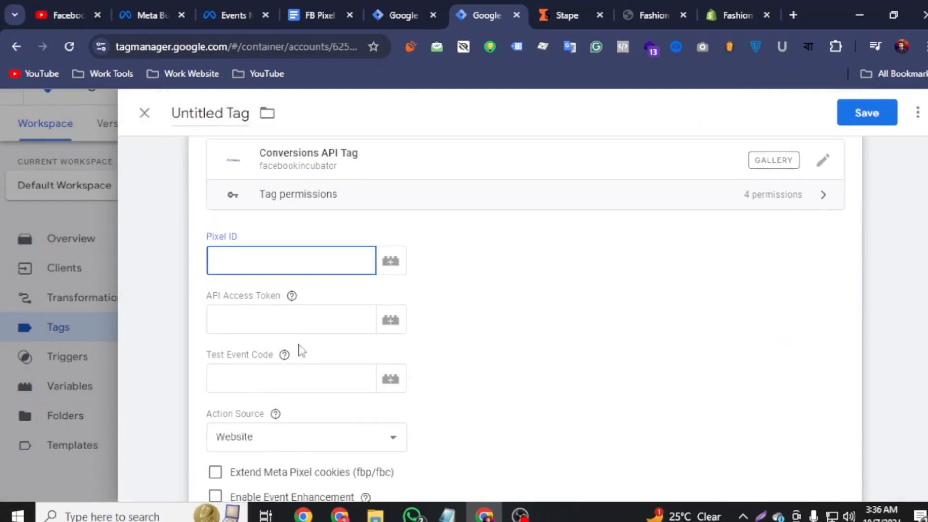
{"action": "left_click", "coordinate": [228, 15]}
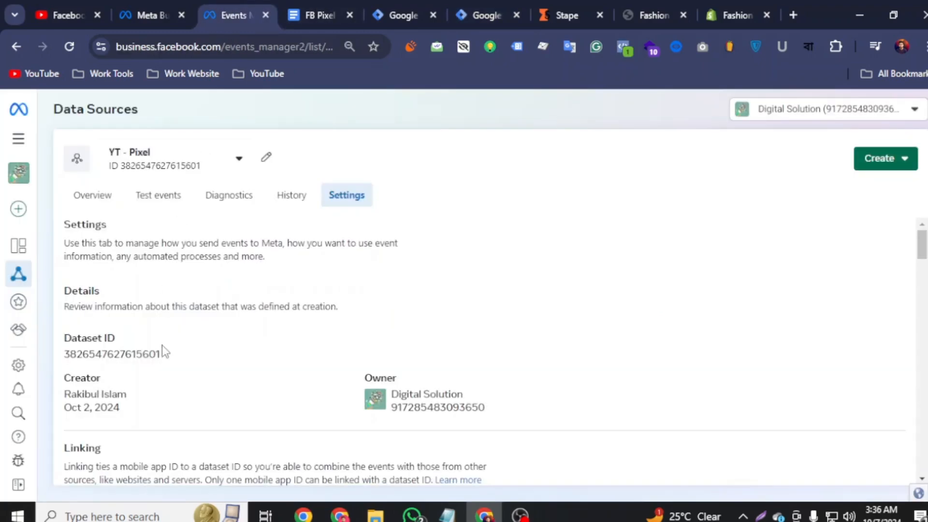
{"action": "left_click_drag", "start_coordinate": [168, 355], "coordinate": [64, 356]}
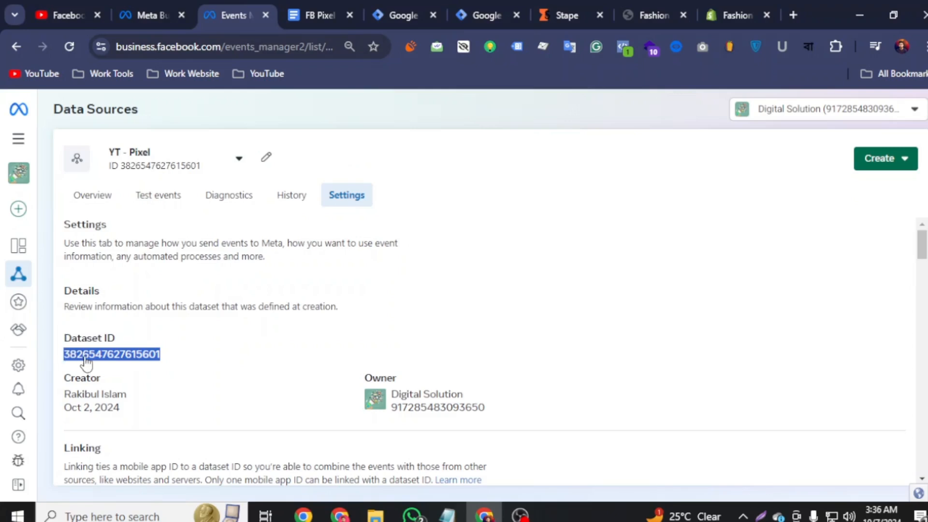
{"action": "right_click", "coordinate": [85, 356]}
{"action": "left_click", "coordinate": [137, 170]}
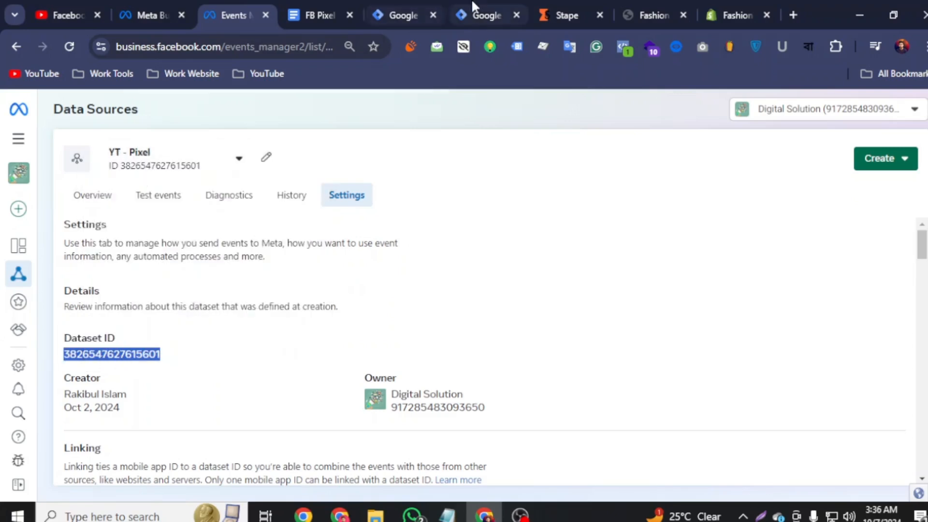
{"action": "left_click", "coordinate": [478, 15]}
{"action": "right_click", "coordinate": [243, 260]}
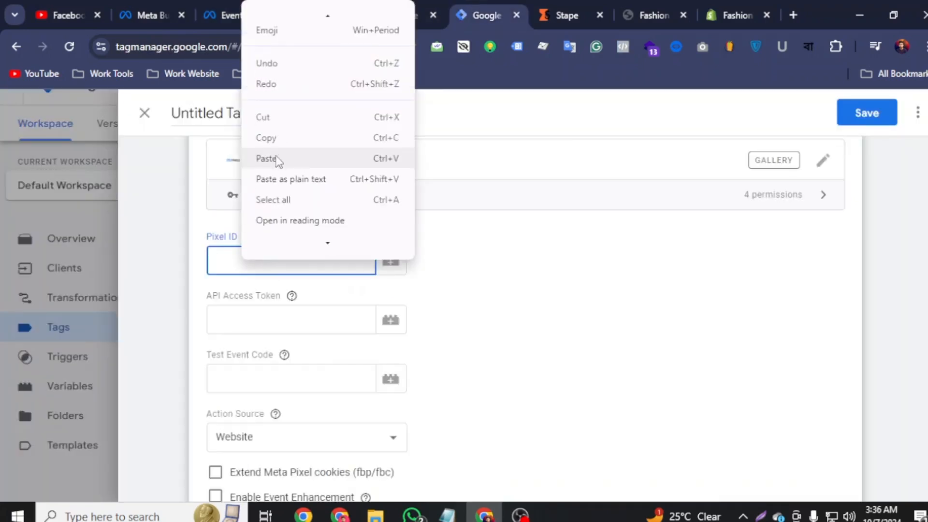
{"action": "left_click", "coordinate": [309, 157]}
- Generate a Conversions API access token for the pixel in Events Manager and paste it into the tag's API Access Token field
{"action": "left_click", "coordinate": [245, 331]}
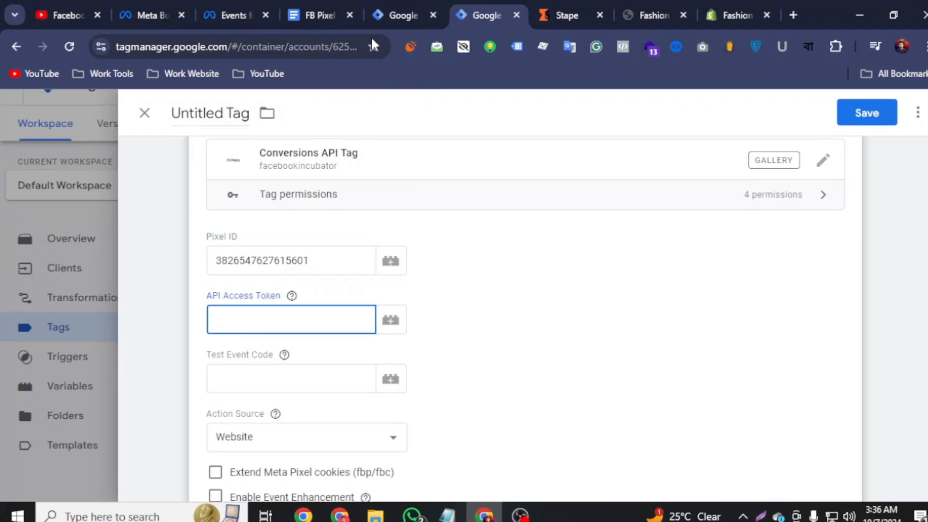
{"action": "left_click", "coordinate": [259, 12]}
{"action": "scroll", "coordinate": [193, 289], "scroll_direction": "down", "scroll_amount": 10}
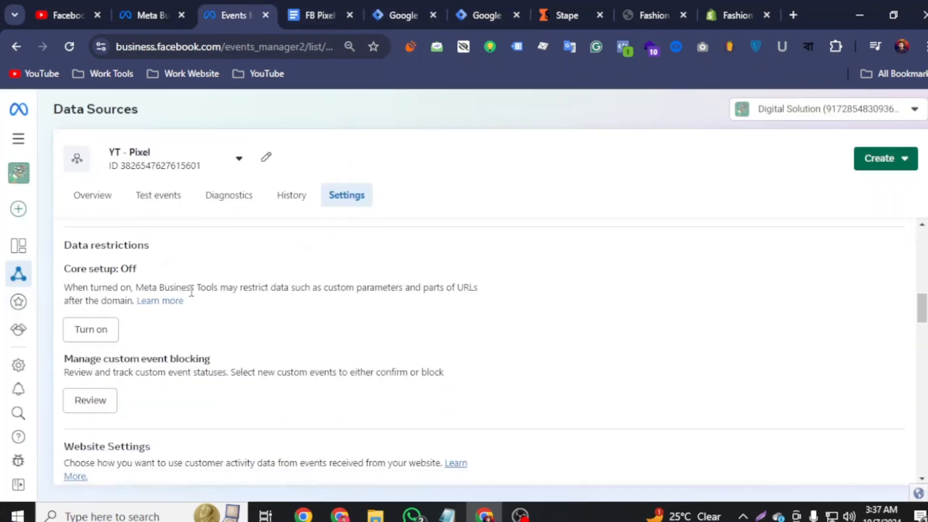
{"action": "scroll", "coordinate": [191, 292], "scroll_direction": "down", "scroll_amount": 10}
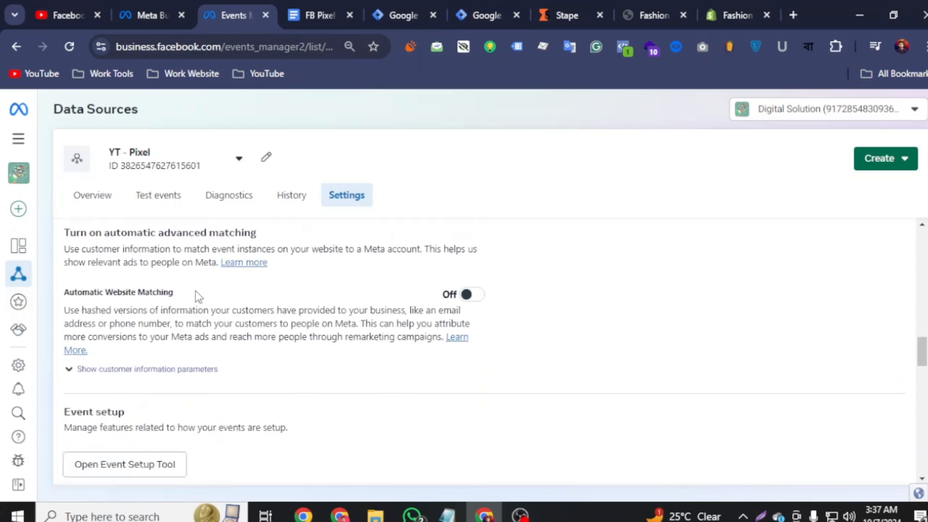
{"action": "scroll", "coordinate": [195, 291], "scroll_direction": "down", "scroll_amount": 10}
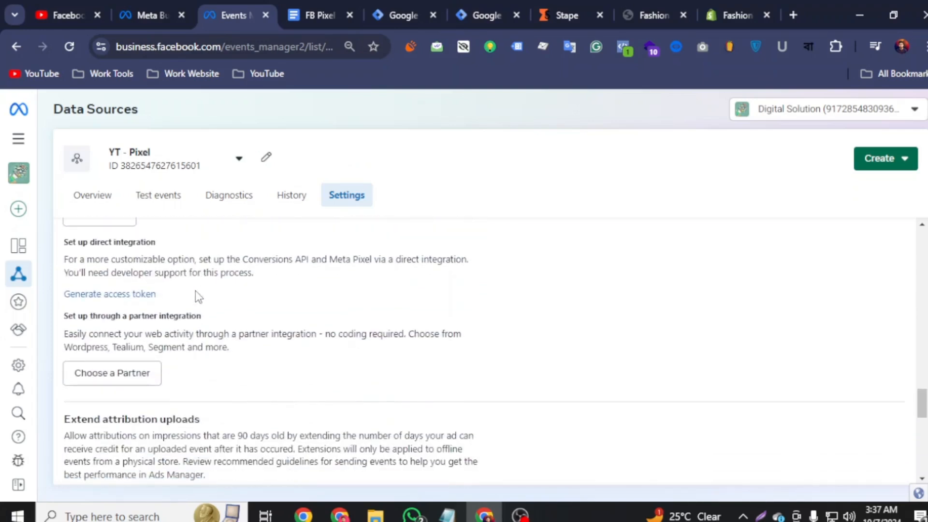
{"action": "left_click", "coordinate": [119, 294]}
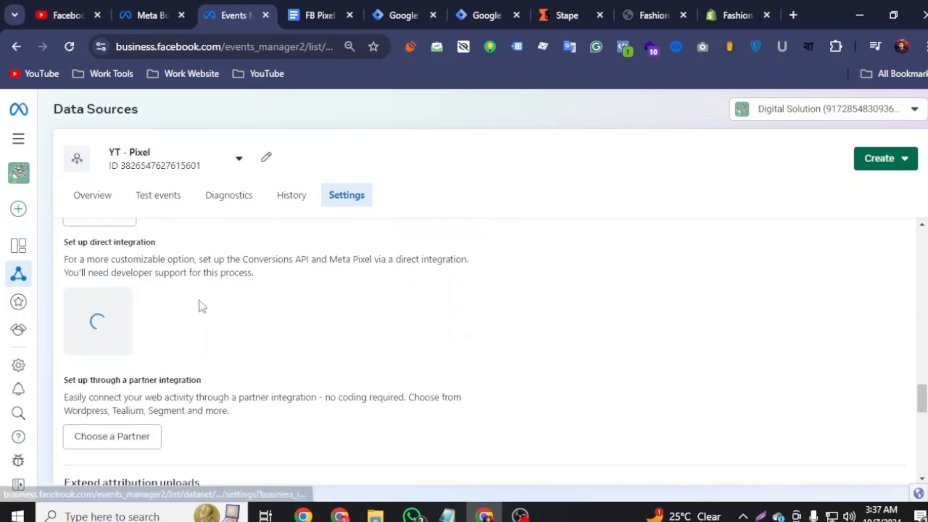
{"action": "left_click", "coordinate": [214, 358]}
{"action": "left_click", "coordinate": [457, 15]}
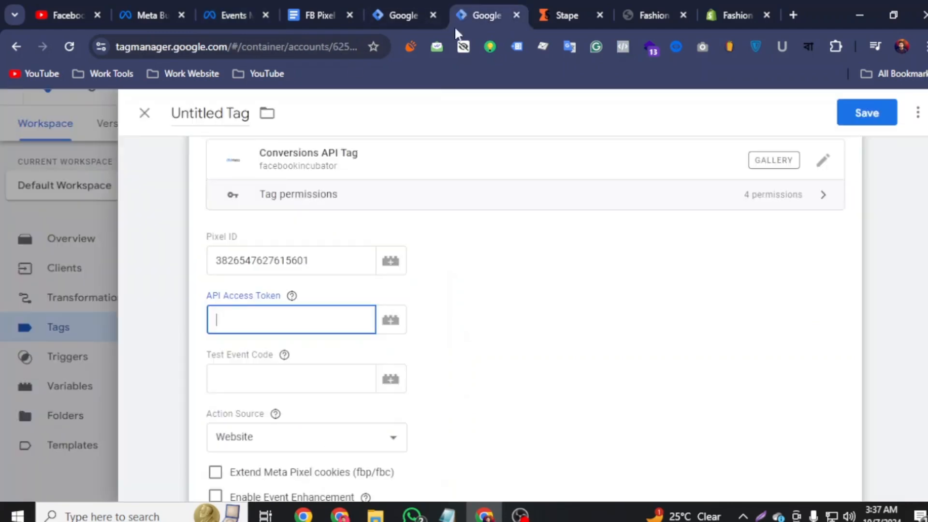
{"action": "right_click", "coordinate": [229, 318]}
{"action": "left_click", "coordinate": [266, 152]}
- Copy the test event code from the pixel's test events page into the tag's Test Event Code
{"action": "left_click", "coordinate": [273, 380]}
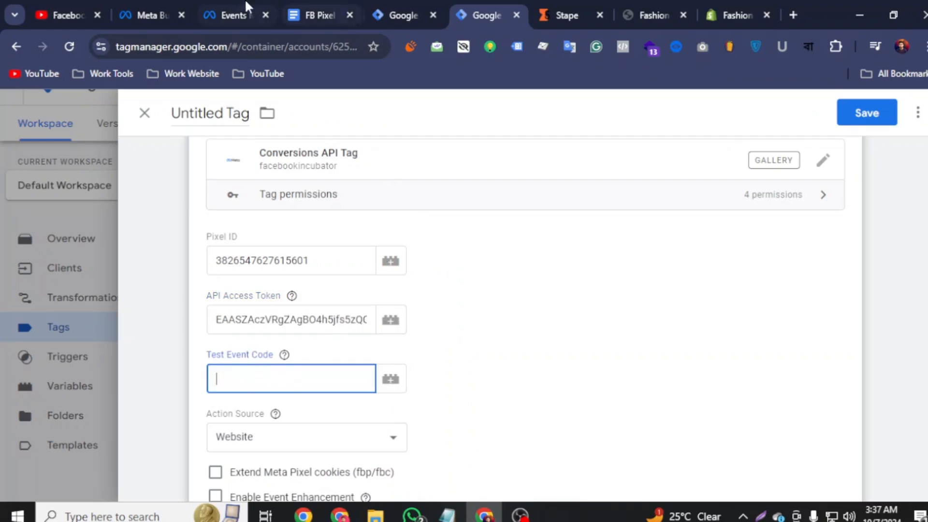
{"action": "left_click", "coordinate": [234, 15]}
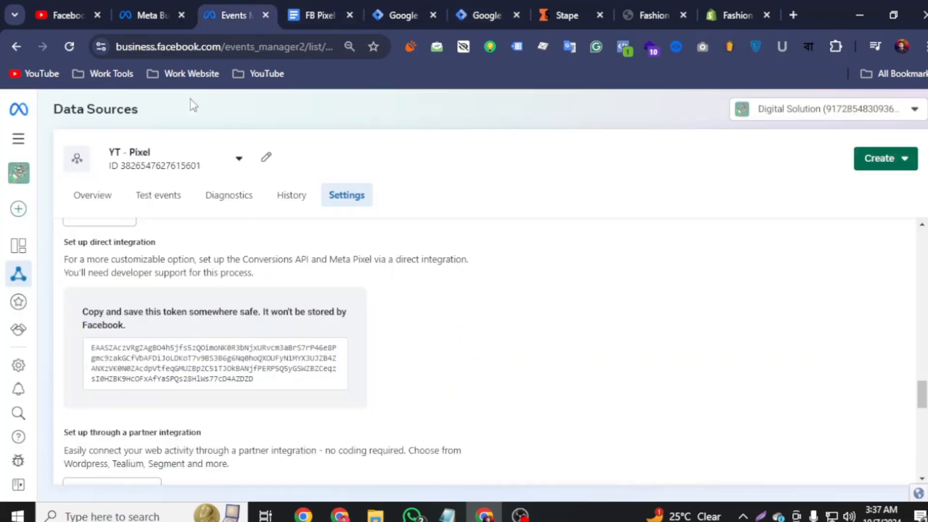
{"action": "left_click", "coordinate": [153, 203]}
{"action": "double_click", "coordinate": [229, 382]}
{"action": "right_click", "coordinate": [236, 381]}
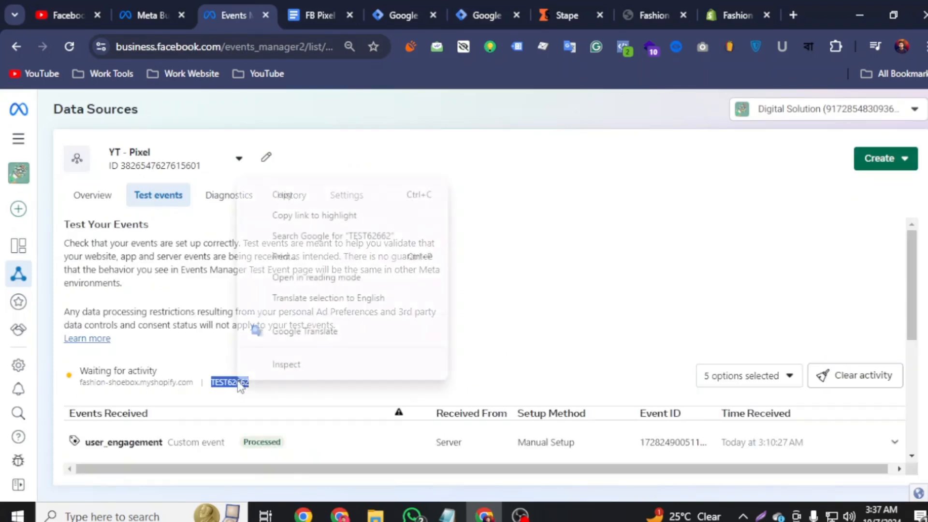
{"action": "left_click", "coordinate": [287, 197]}
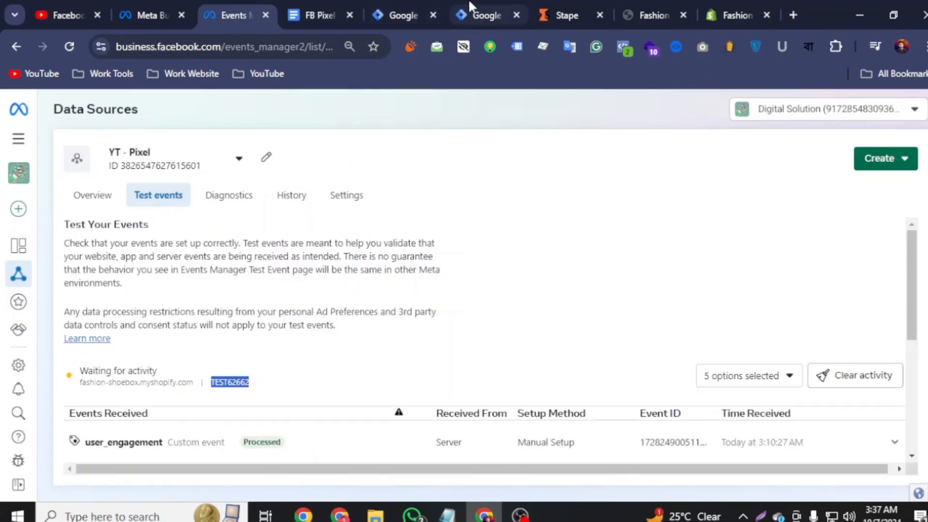
{"action": "left_click", "coordinate": [483, 15]}
{"action": "right_click", "coordinate": [252, 374]}
{"action": "left_click", "coordinate": [280, 205]}
- Start a new trigger of the Custom type for the Conversions API tag in the server container
{"action": "scroll", "coordinate": [360, 357], "scroll_direction": "down", "scroll_amount": 5}
{"action": "scroll", "coordinate": [371, 351], "scroll_direction": "up", "scroll_amount": 7}
{"action": "scroll", "coordinate": [377, 345], "scroll_direction": "down", "scroll_amount": 4}
{"action": "scroll", "coordinate": [382, 333], "scroll_direction": "up", "scroll_amount": 4}
{"action": "scroll", "coordinate": [383, 327], "scroll_direction": "down", "scroll_amount": 9}
{"action": "left_click", "coordinate": [492, 283]}
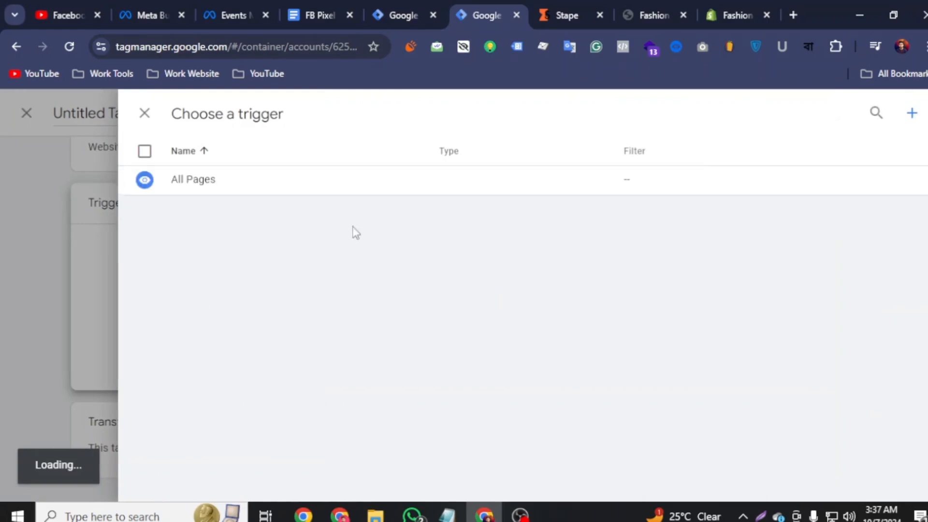
{"action": "left_click", "coordinate": [911, 115]}
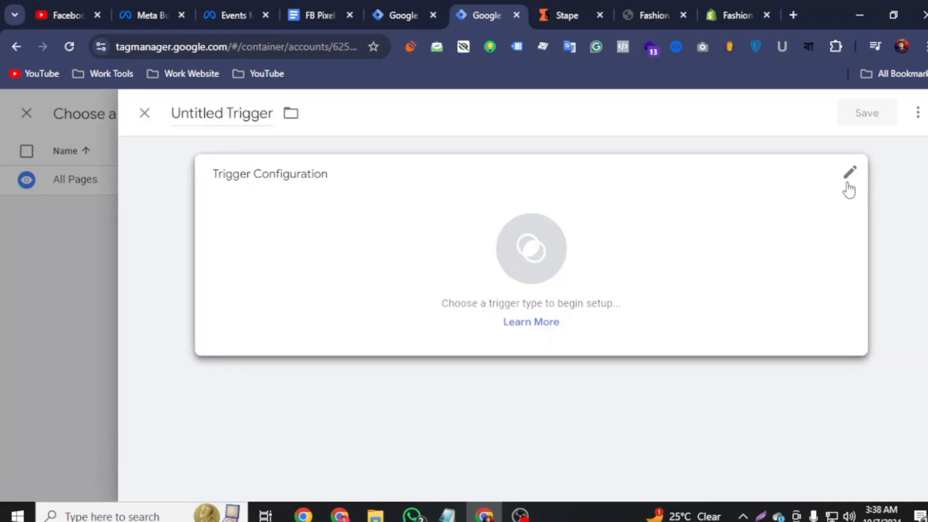
{"action": "left_click", "coordinate": [844, 195]}
{"action": "left_click", "coordinate": [546, 161]}
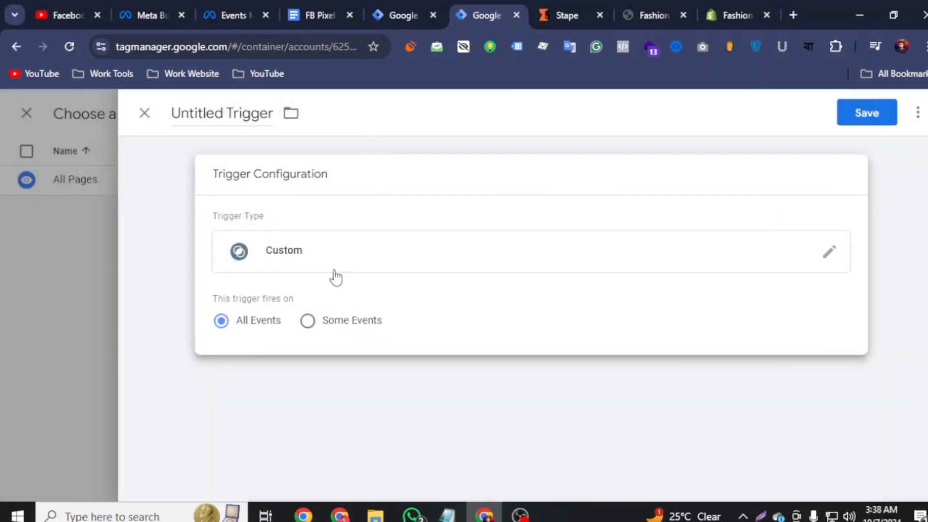
- Make the custom trigger fire on Some Events where Client Name equals GA4
{"action": "left_click", "coordinate": [308, 321]}
{"action": "left_click", "coordinate": [436, 382]}
{"action": "left_click", "coordinate": [453, 63]}
{"action": "left_click", "coordinate": [617, 382]}
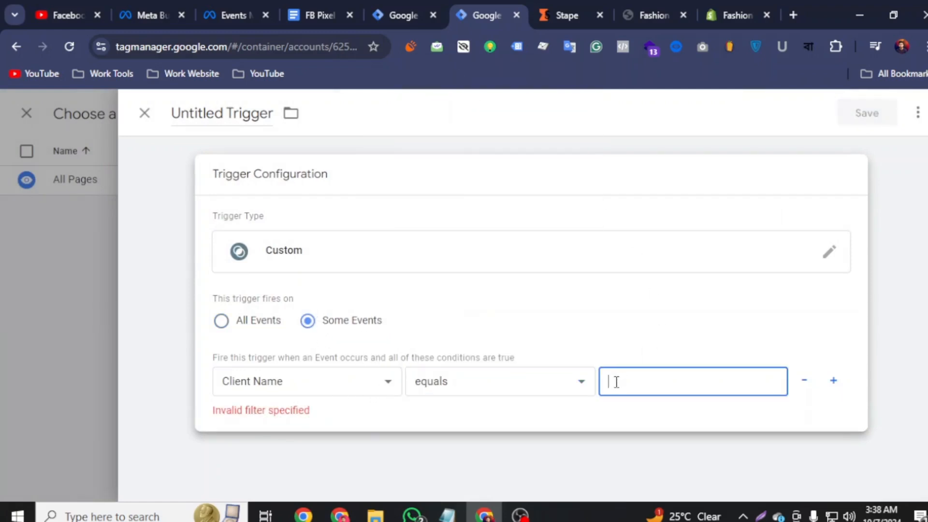
{"action": "type", "text": "GA4"}
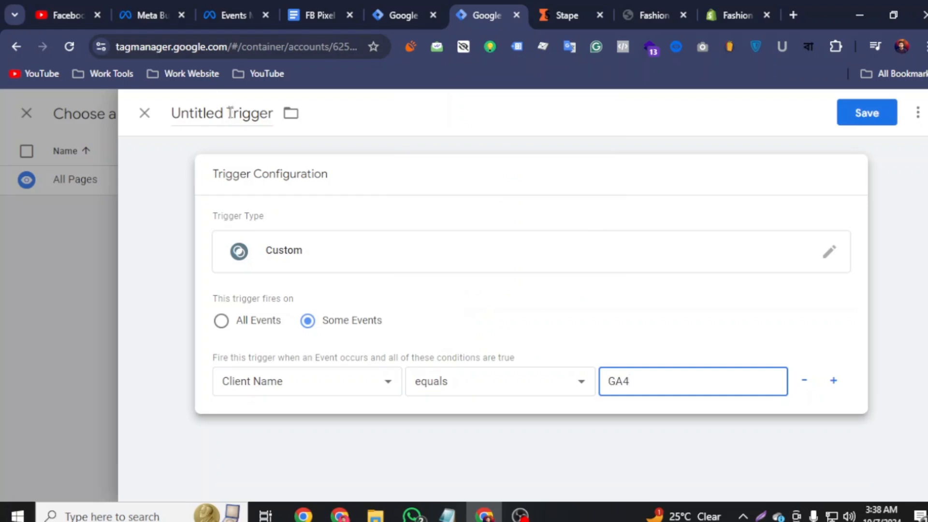
- Name the trigger "Client Name - Trigger" and save it as the tag's firing trigger
{"action": "left_click_drag", "start_coordinate": [224, 112], "coordinate": [166, 114]}
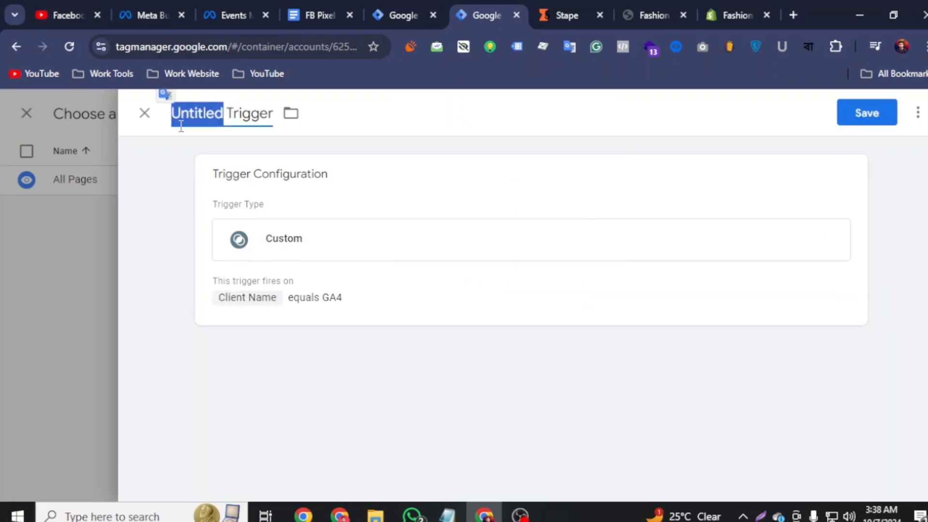
{"action": "type", "text": "Clien"}
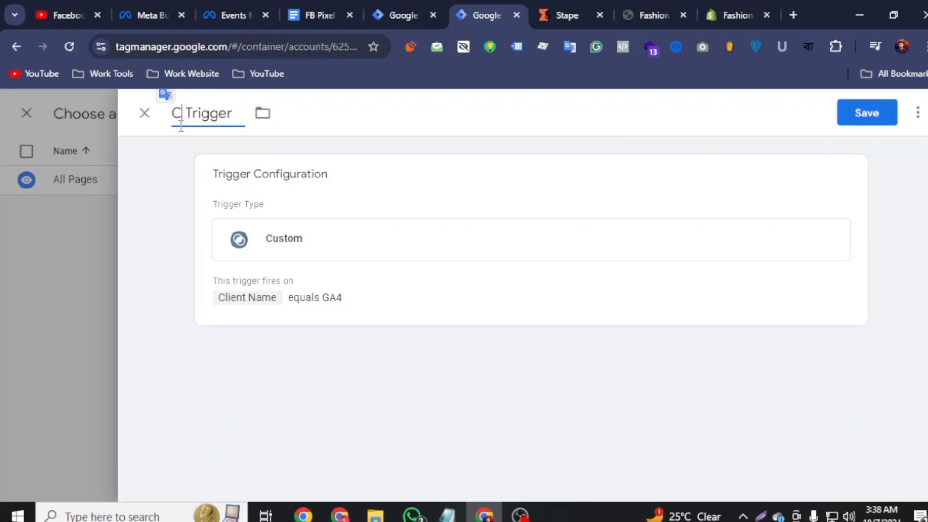
{"action": "type", "text": "t Name"}
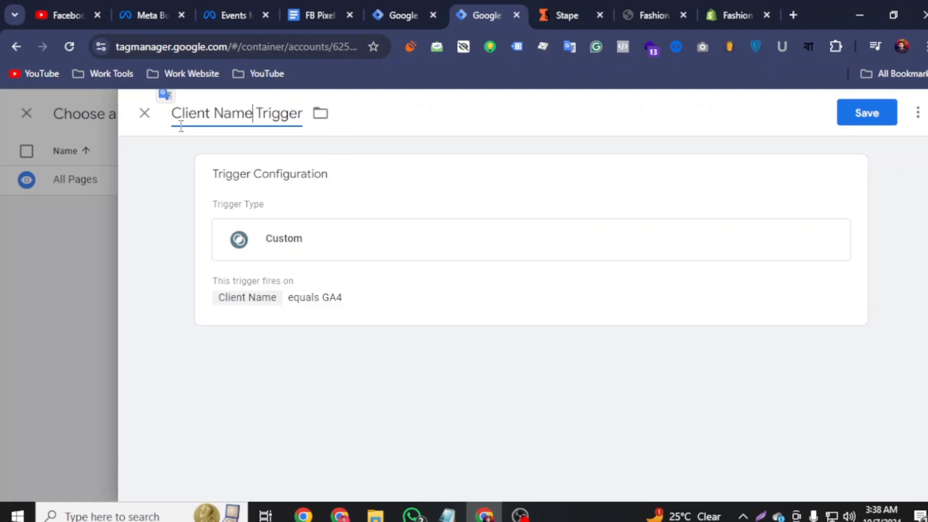
{"action": "type", "text": " -"}
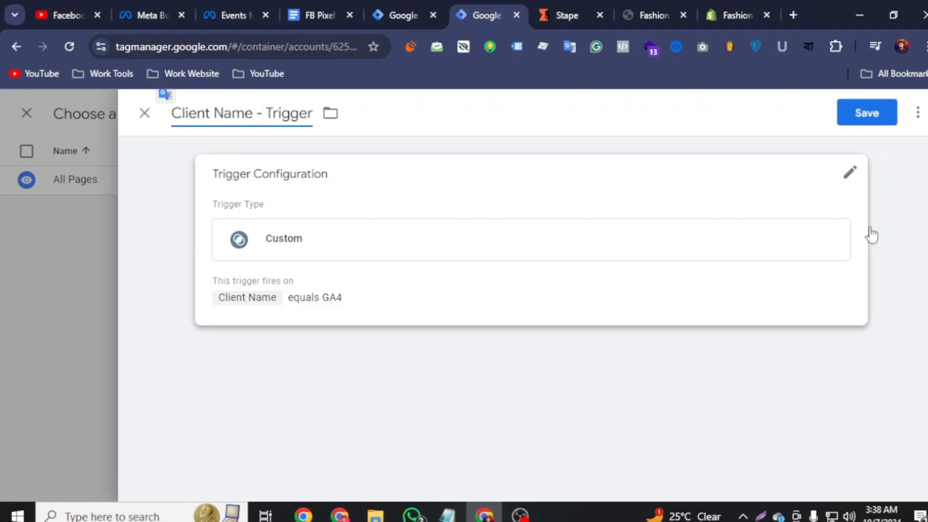
{"action": "left_click", "coordinate": [862, 123]}
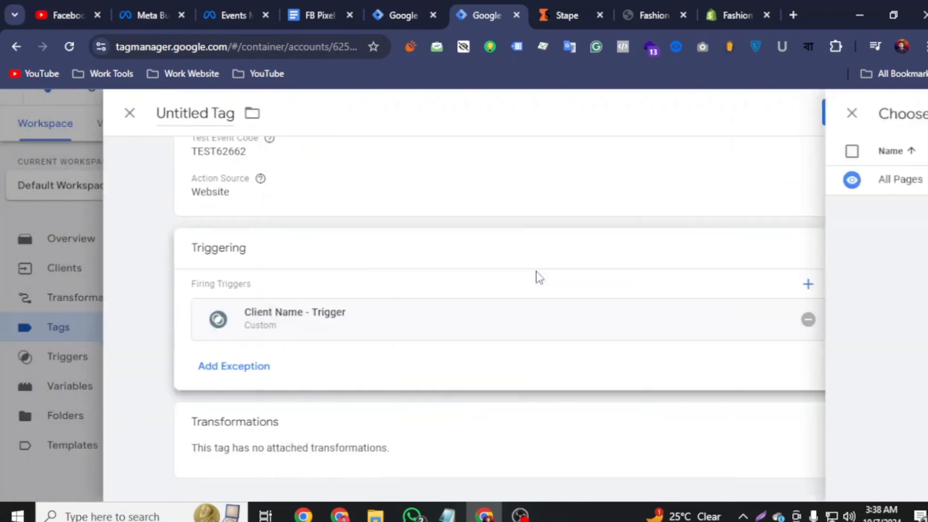
- Name the Conversions API tag "FB Conversion API - Tag" and save it
{"action": "scroll", "coordinate": [246, 223], "scroll_direction": "up", "scroll_amount": 1}
{"action": "scroll", "coordinate": [245, 224], "scroll_direction": "up", "scroll_amount": 4}
{"action": "left_click_drag", "start_coordinate": [223, 113], "coordinate": [144, 114]}
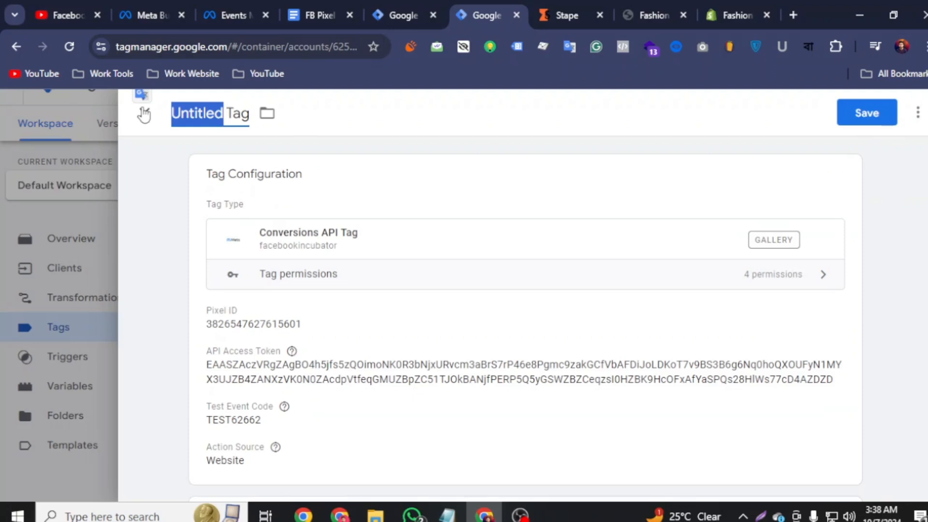
{"action": "type", "text": "Clib"}
{"action": "key", "text": "BackSpace"}
{"action": "key", "text": "BackSpace"}
{"action": "key", "text": "BackSpace"}
{"action": "key", "text": "BackSpace"}
{"action": "type", "text": "FB"}
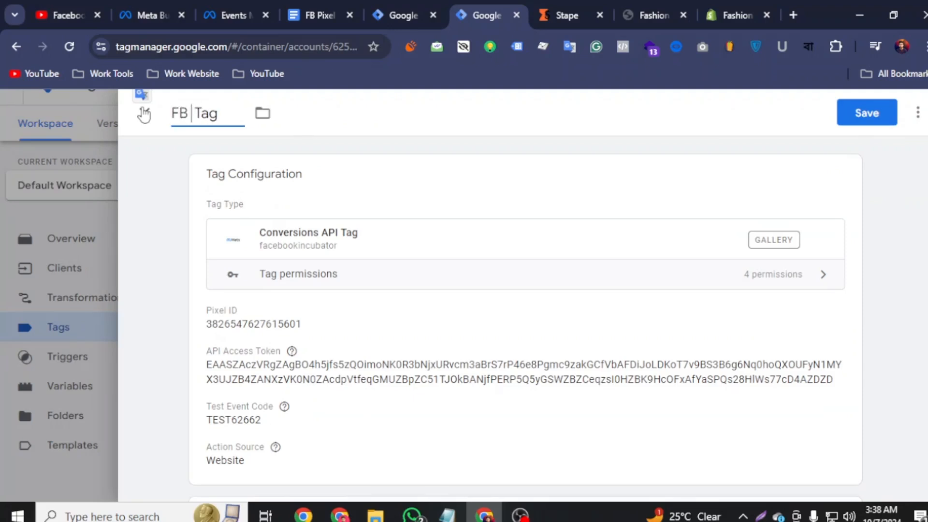
{"action": "type", "text": " Conve"}
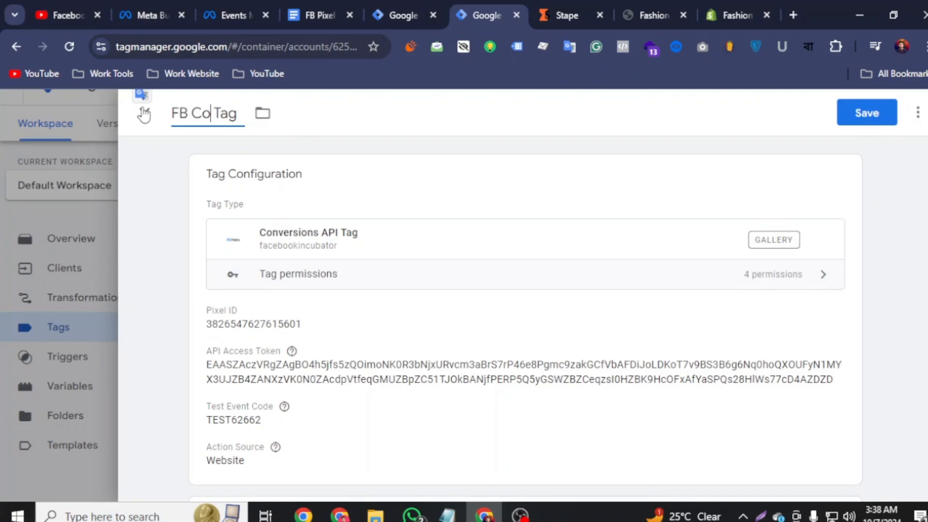
{"action": "type", "text": "rsion"}
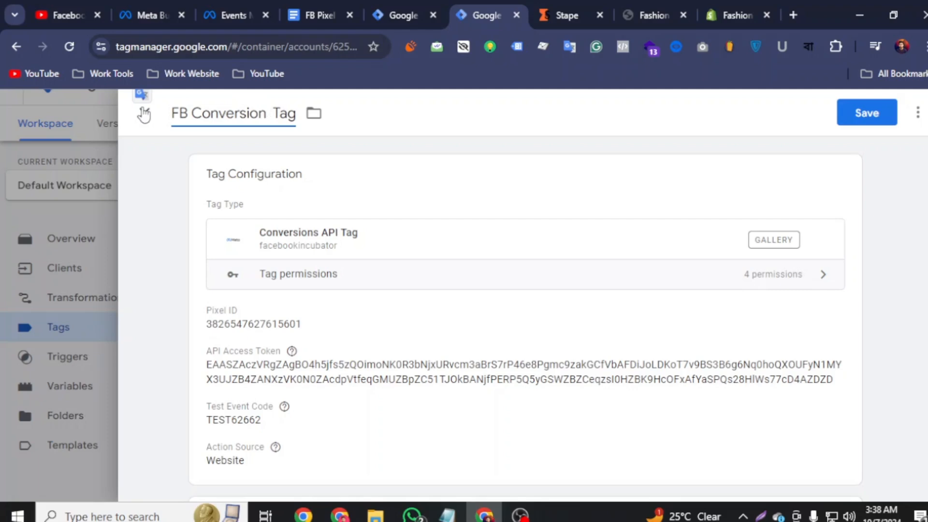
{"action": "type", "text": " API"}
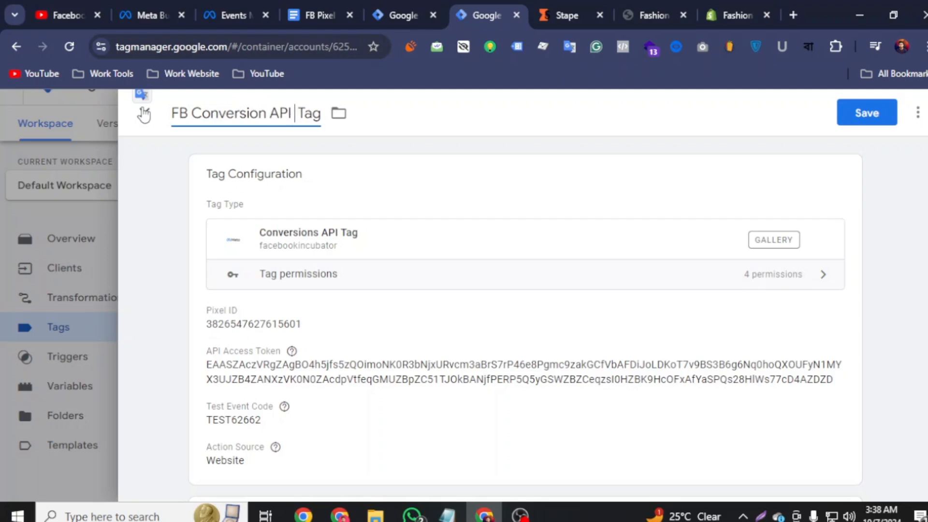
{"action": "type", "text": " -"}
{"action": "scroll", "coordinate": [356, 269], "scroll_direction": "down", "scroll_amount": 5}
{"action": "scroll", "coordinate": [356, 252], "scroll_direction": "up", "scroll_amount": 5}
{"action": "left_click", "coordinate": [866, 115]}
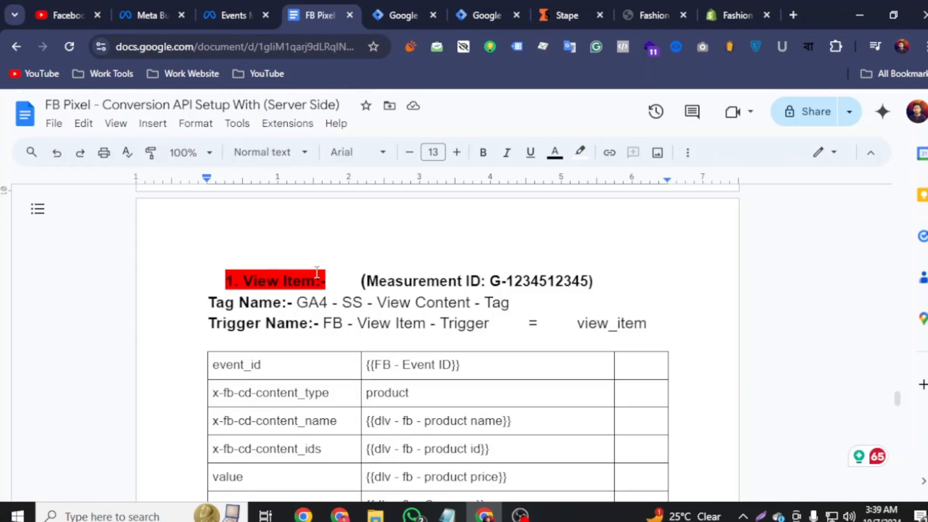
- Start a new tag in the FB Browser side-tracking container using the Google Analytics: GA4 Event type
{"action": "scroll", "coordinate": [317, 272], "scroll_direction": "down", "scroll_amount": 12}
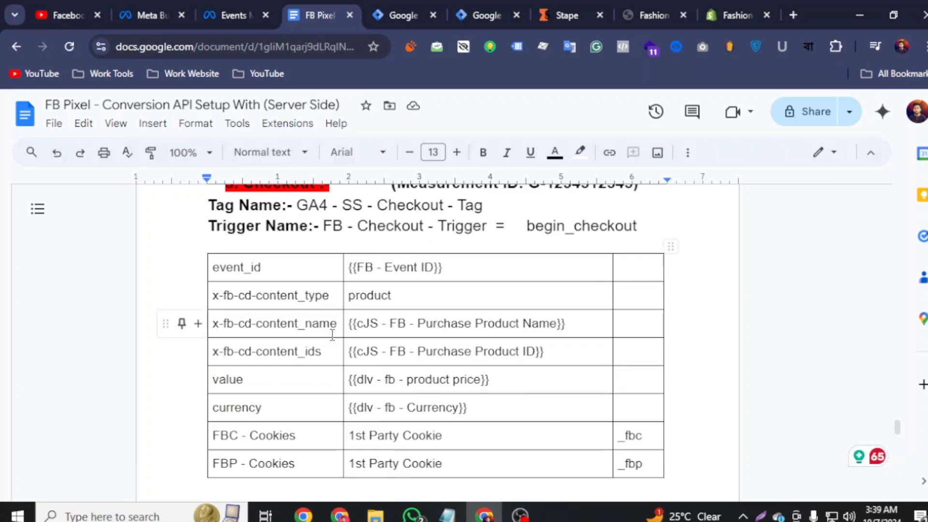
{"action": "scroll", "coordinate": [334, 329], "scroll_direction": "up", "scroll_amount": 14}
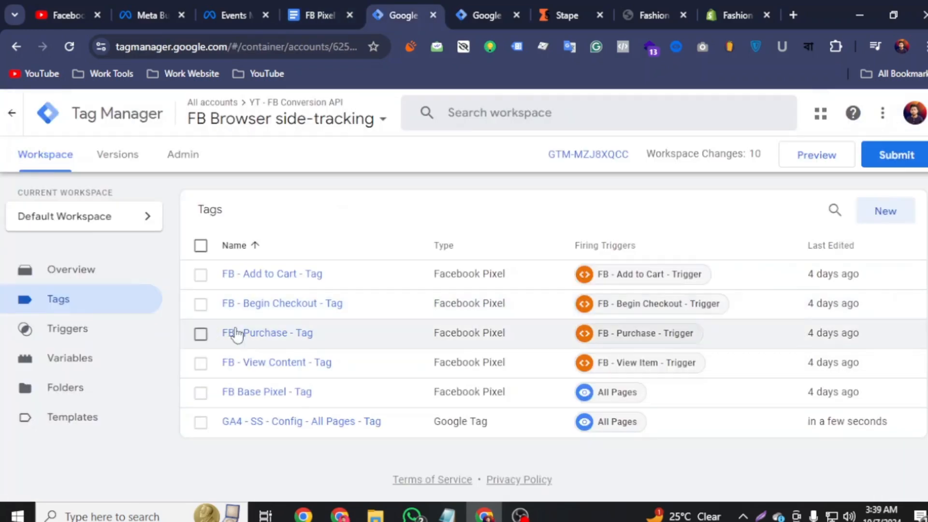
{"action": "left_click", "coordinate": [885, 213]}
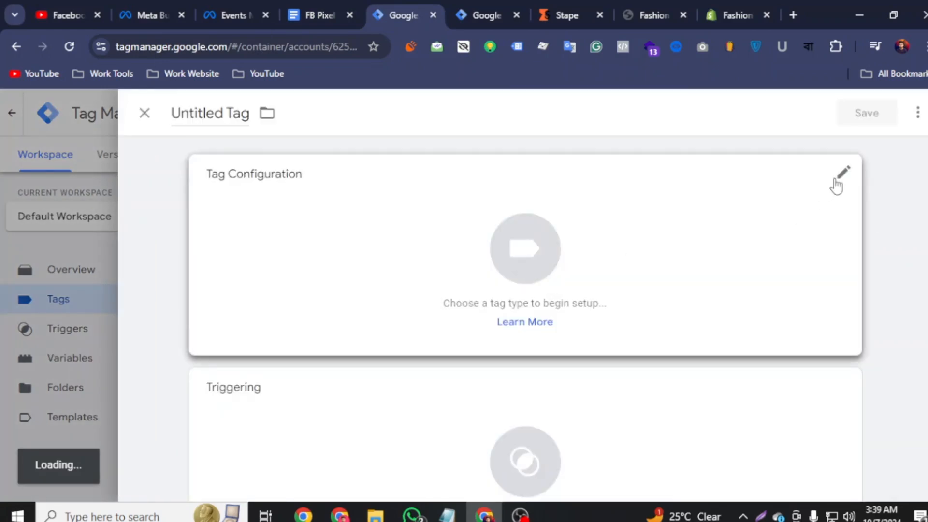
{"action": "left_click", "coordinate": [837, 187]}
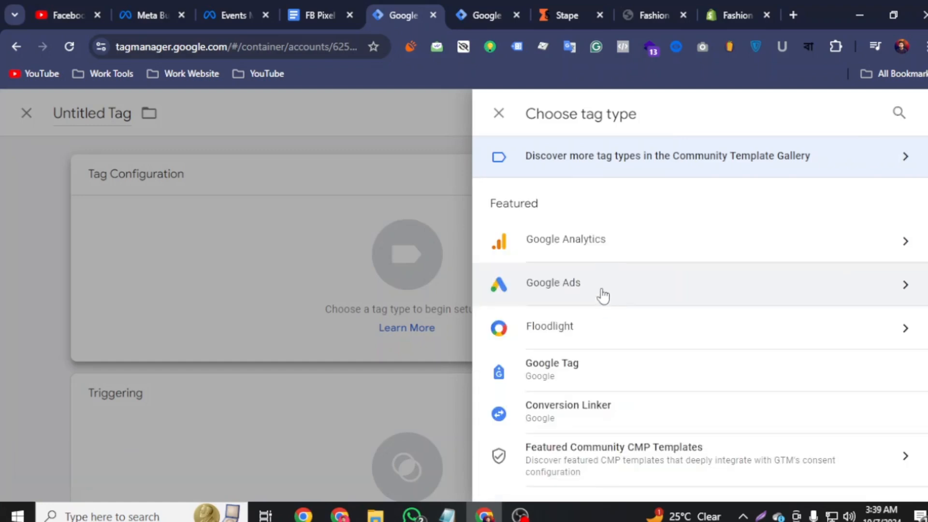
{"action": "left_click", "coordinate": [595, 254]}
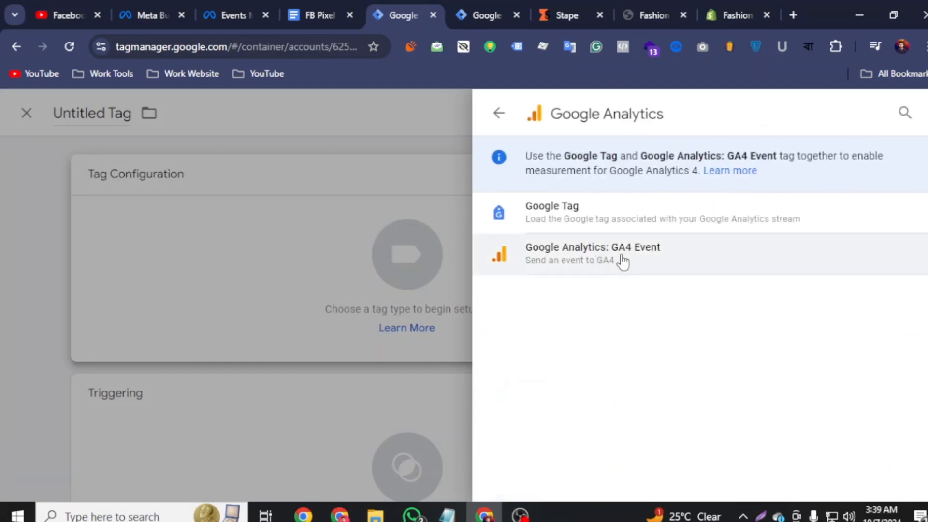
{"action": "left_click", "coordinate": [623, 262]}
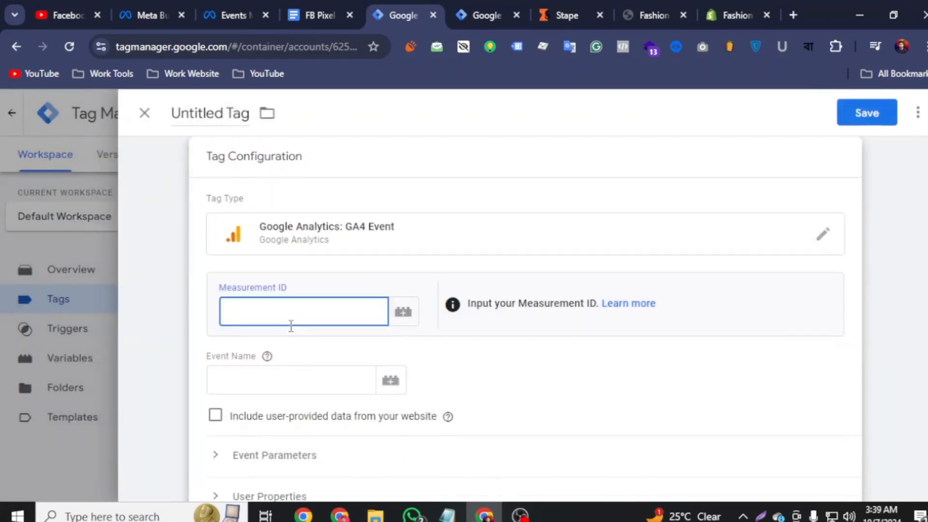
{"action": "left_click", "coordinate": [332, 19]}
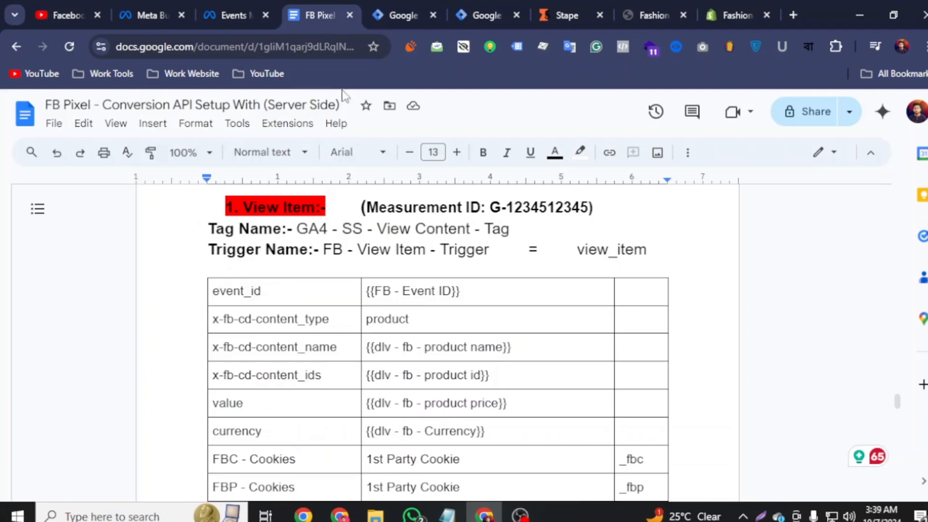
{"action": "left_click_drag", "start_coordinate": [490, 202], "coordinate": [589, 206]}
{"action": "right_click", "coordinate": [589, 207]}
{"action": "left_click", "coordinate": [625, 188]}
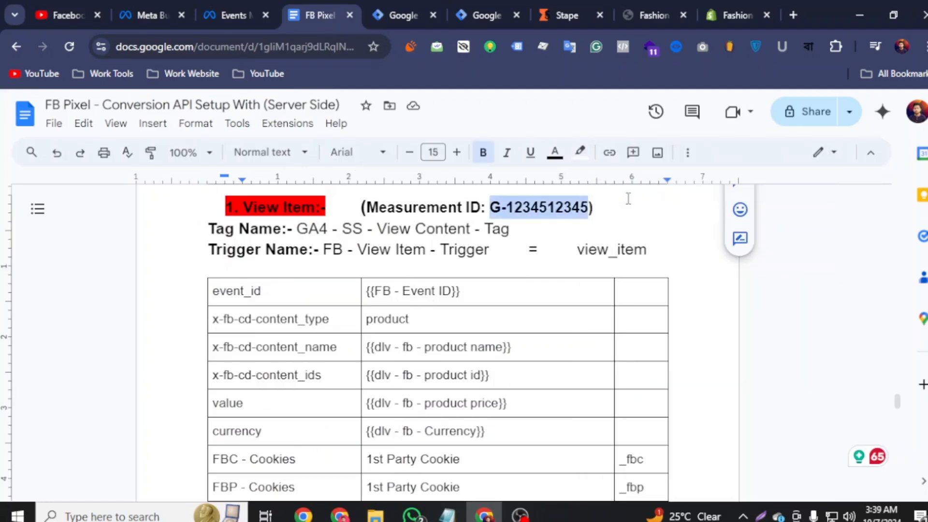
{"action": "left_click", "coordinate": [387, 11]}
{"action": "right_click", "coordinate": [266, 317]}
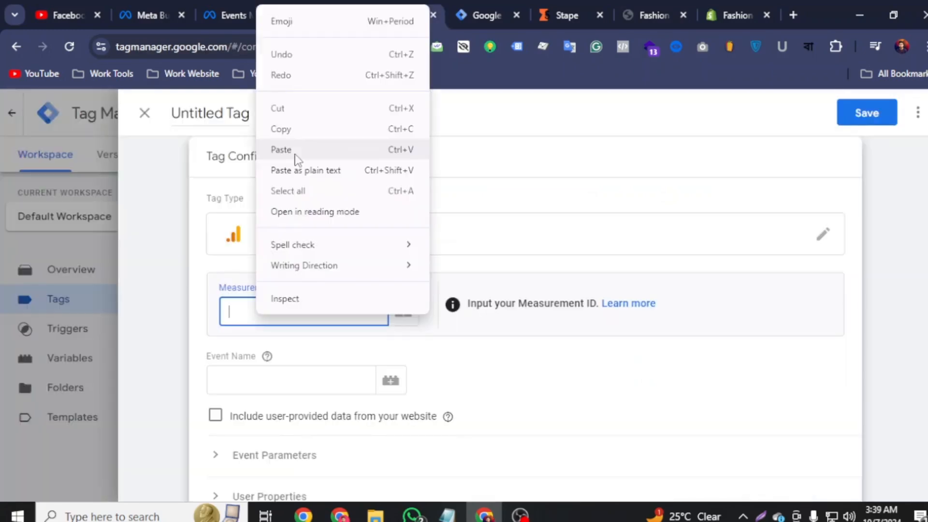
{"action": "left_click", "coordinate": [295, 150]}
- Rename the new tag as "GA4 - SS - View Content - Tag", copying the name from the setup document
{"action": "left_click", "coordinate": [333, 14]}
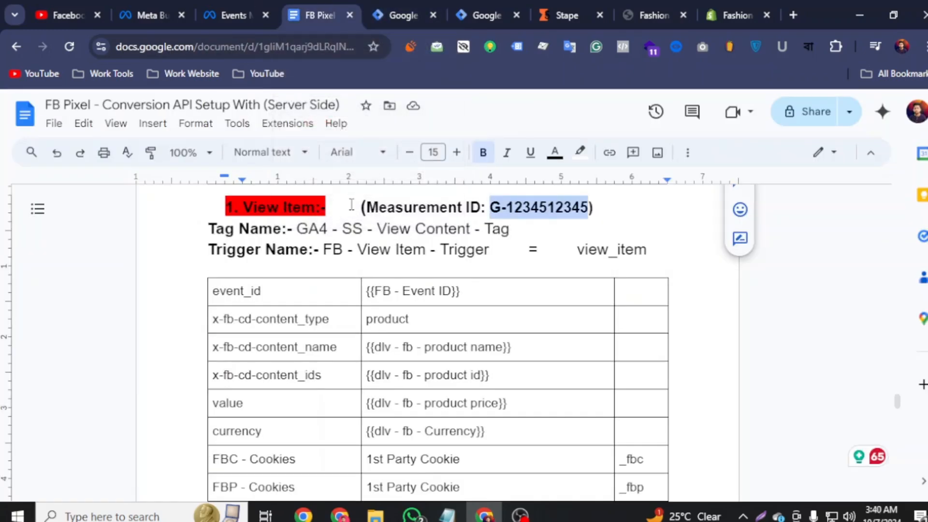
{"action": "left_click_drag", "start_coordinate": [302, 232], "coordinate": [502, 228]}
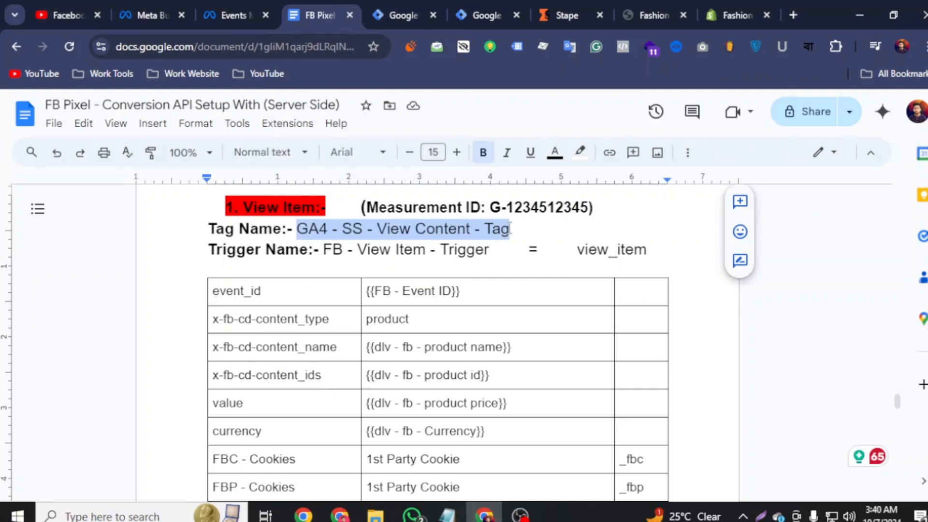
{"action": "right_click", "coordinate": [511, 229]}
{"action": "left_click", "coordinate": [521, 193]}
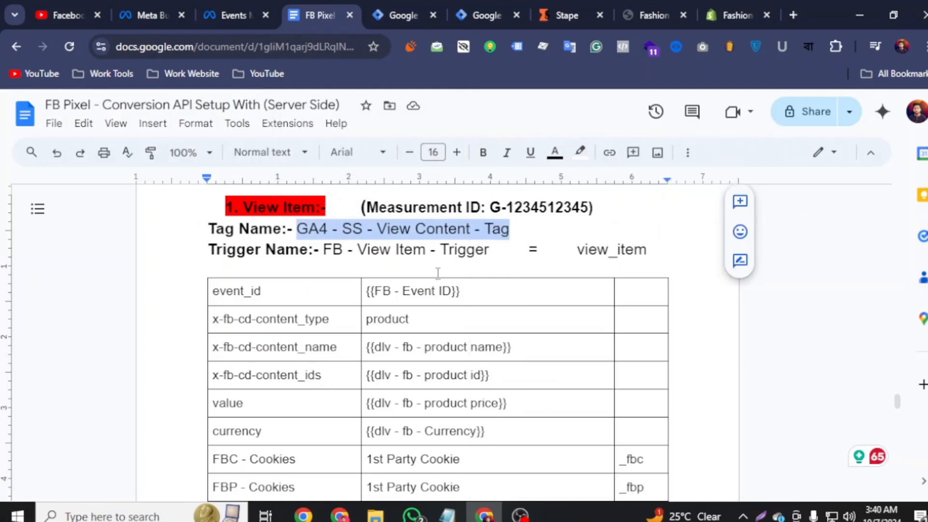
{"action": "left_click", "coordinate": [382, 7]}
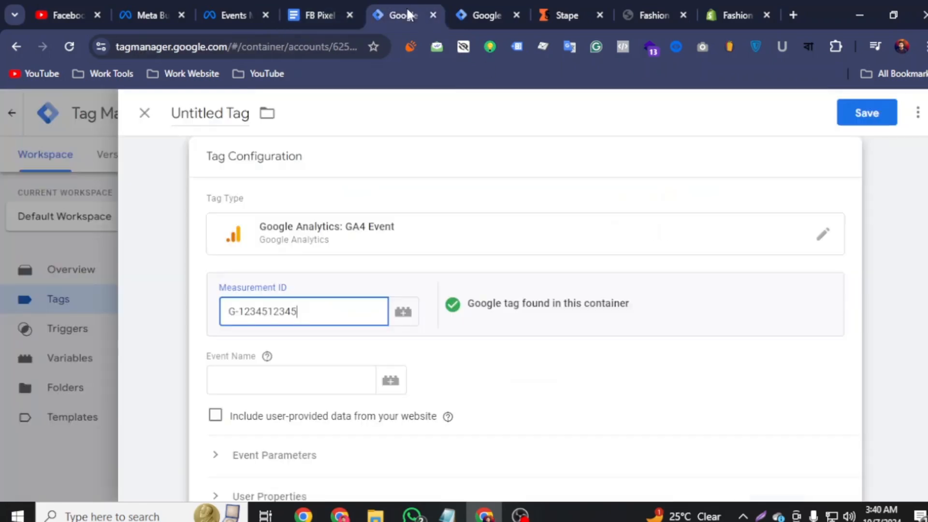
{"action": "triple_click", "coordinate": [213, 114]}
{"action": "right_click", "coordinate": [212, 114]}
{"action": "left_click", "coordinate": [269, 222]}
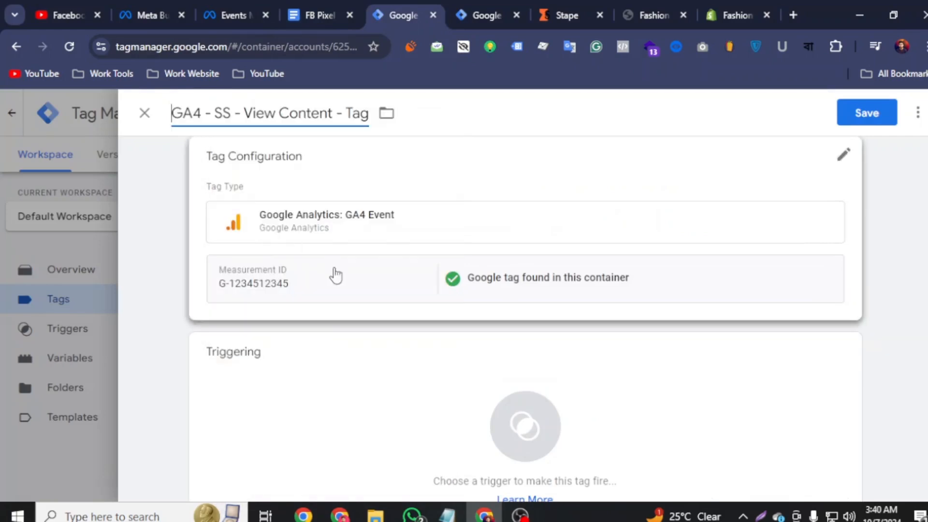
{"action": "left_click", "coordinate": [326, 363]}
{"action": "left_click", "coordinate": [89, 278]}
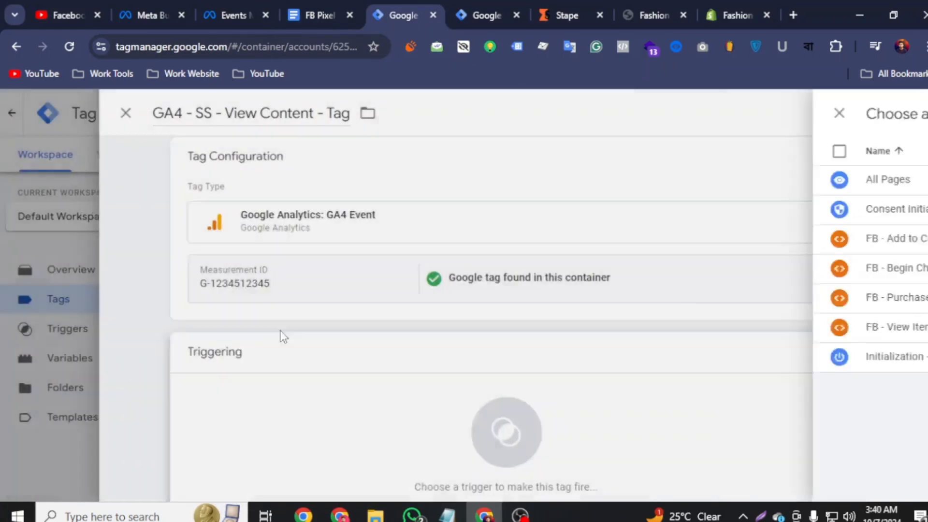
- Copy view_item from the setup document into the tag's Event Name and expand its Event Parameters
{"action": "scroll", "coordinate": [431, 280], "scroll_direction": "down", "scroll_amount": 1}
{"action": "left_click", "coordinate": [362, 249]}
{"action": "left_click", "coordinate": [257, 351]}
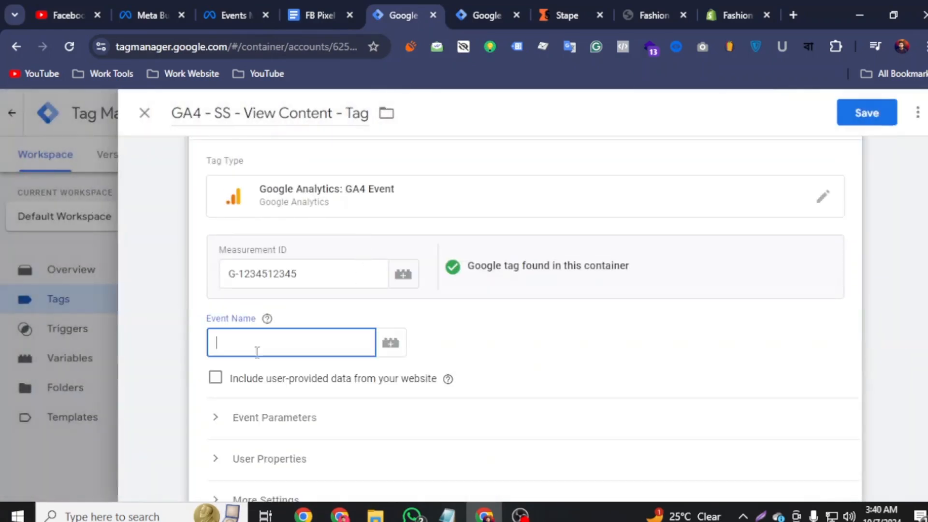
{"action": "left_click", "coordinate": [352, 24]}
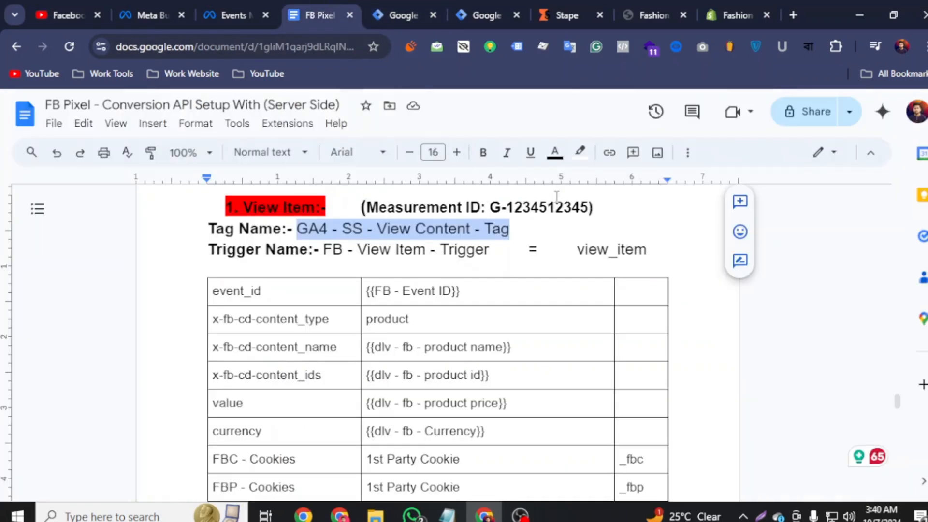
{"action": "double_click", "coordinate": [620, 252]}
{"action": "right_click", "coordinate": [619, 252]}
{"action": "left_click", "coordinate": [654, 187]}
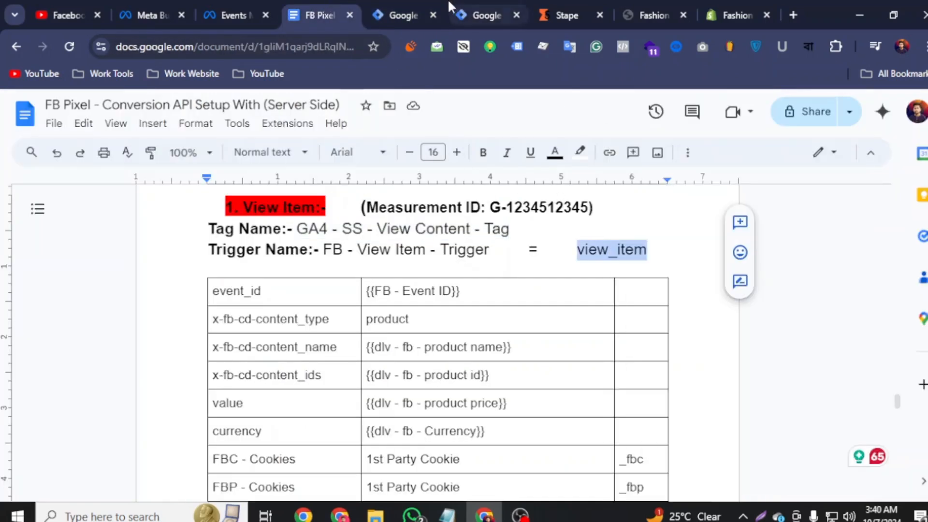
{"action": "left_click", "coordinate": [405, 3]}
{"action": "key", "text": "ctrl+v"}
{"action": "scroll", "coordinate": [209, 283], "scroll_direction": "down", "scroll_amount": 3}
{"action": "left_click", "coordinate": [212, 275]}
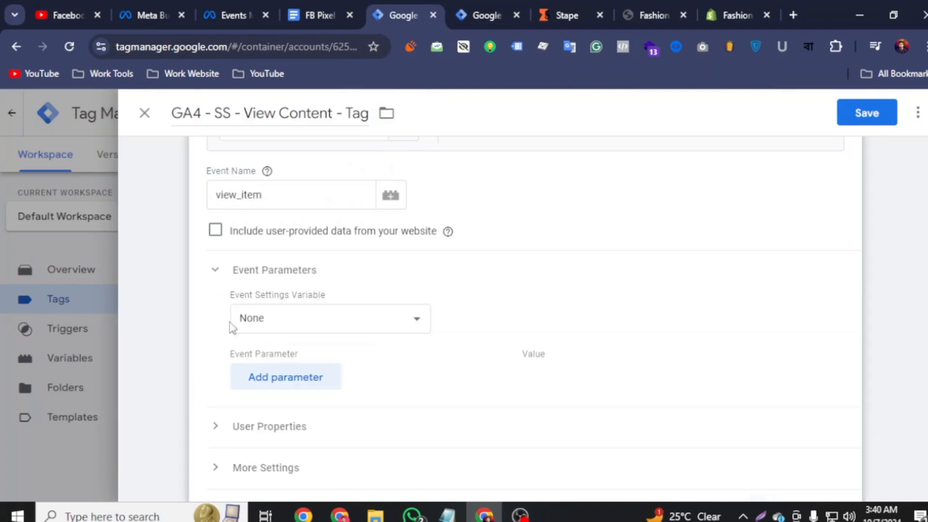
- Add eight empty event parameter rows to the GA4 - SS - View Content - Tag
{"action": "left_click", "coordinate": [267, 389]}
{"action": "left_click", "coordinate": [277, 426]}
{"action": "scroll", "coordinate": [299, 331], "scroll_direction": "down", "scroll_amount": 3}
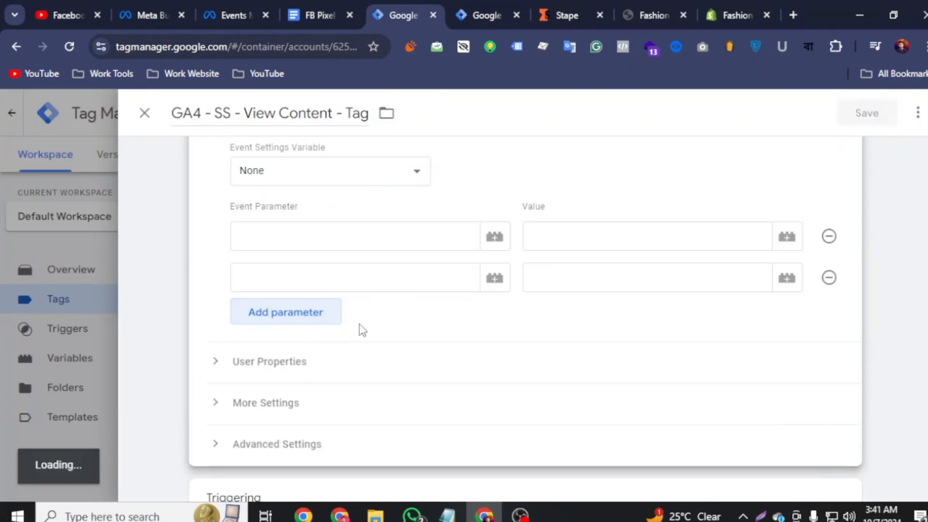
{"action": "left_click", "coordinate": [311, 404]}
{"action": "left_click", "coordinate": [310, 435]}
{"action": "left_click", "coordinate": [314, 474]}
{"action": "scroll", "coordinate": [314, 482], "scroll_direction": "down", "scroll_amount": 3}
{"action": "left_click", "coordinate": [303, 385]}
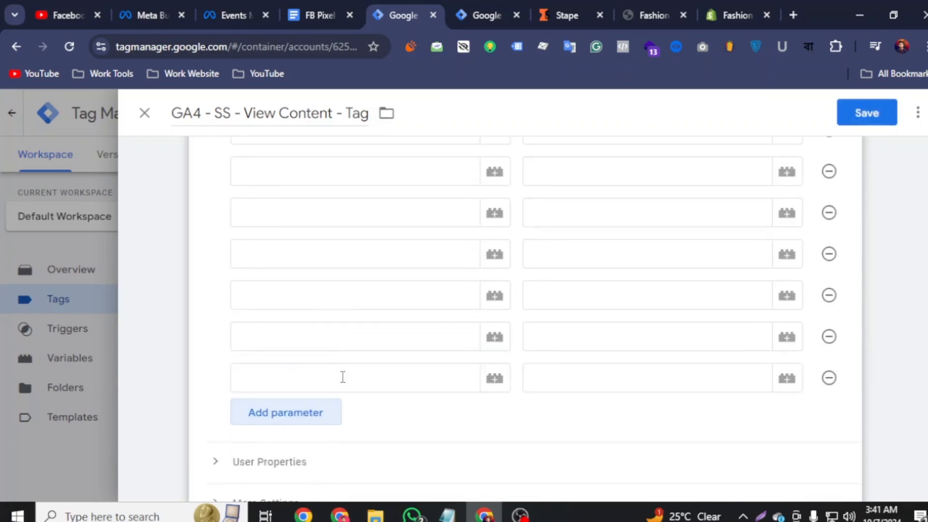
{"action": "scroll", "coordinate": [327, 332], "scroll_direction": "up", "scroll_amount": 5}
- Copy event_id from the setup document's View Item table into the tag's first event parameter name
{"action": "left_click", "coordinate": [309, 302]}
{"action": "left_click", "coordinate": [327, 2]}
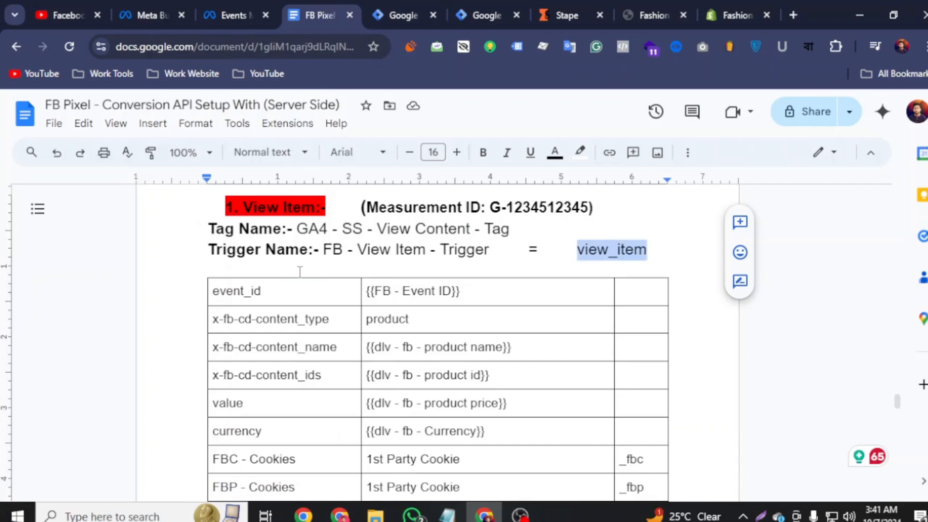
{"action": "left_click_drag", "start_coordinate": [262, 291], "coordinate": [217, 290]}
{"action": "right_click", "coordinate": [224, 291]}
{"action": "left_click", "coordinate": [259, 186]}
{"action": "left_click", "coordinate": [401, 15]}
{"action": "right_click", "coordinate": [258, 320]}
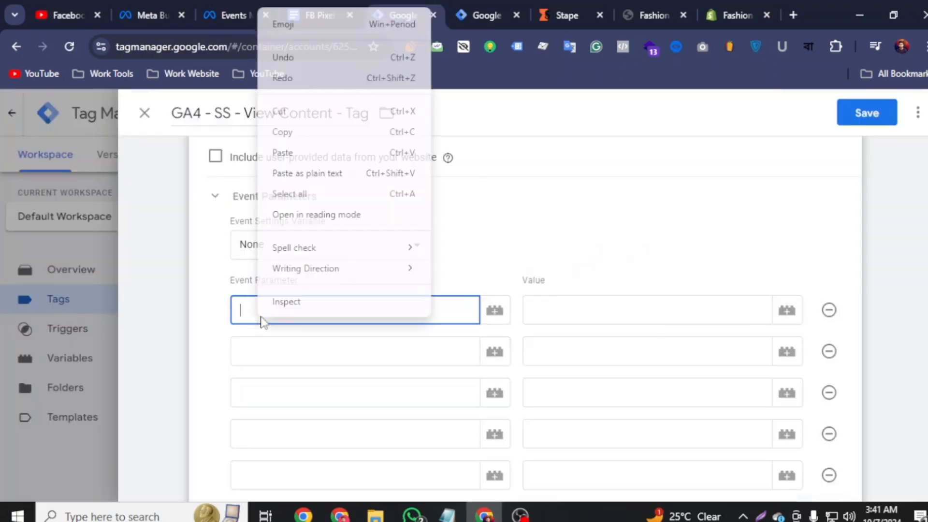
{"action": "left_click", "coordinate": [306, 171]}
- Copy x-fb-cd-content_type from the setup document into the tag's second event parameter name
{"action": "left_click", "coordinate": [282, 341]}
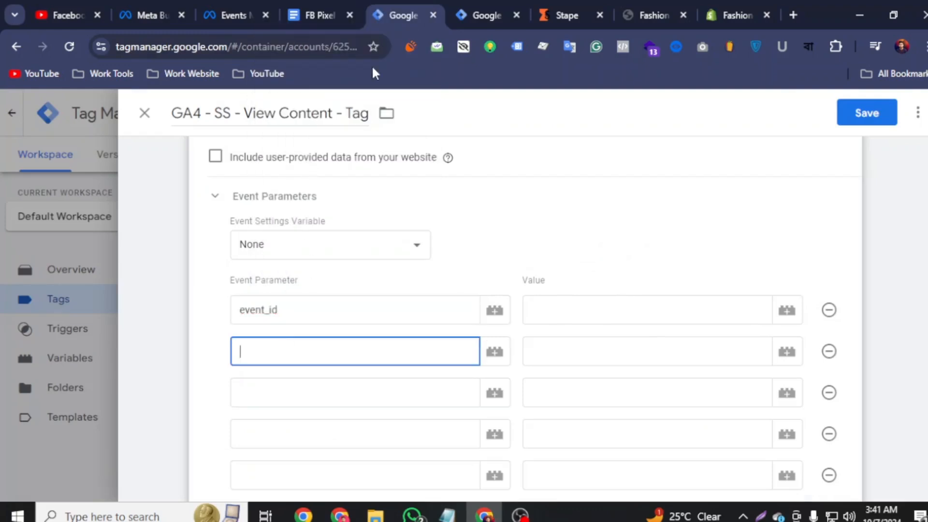
{"action": "left_click", "coordinate": [324, 10]}
{"action": "left_click_drag", "start_coordinate": [329, 319], "coordinate": [213, 319]}
{"action": "right_click", "coordinate": [256, 320]}
{"action": "left_click", "coordinate": [296, 188]}
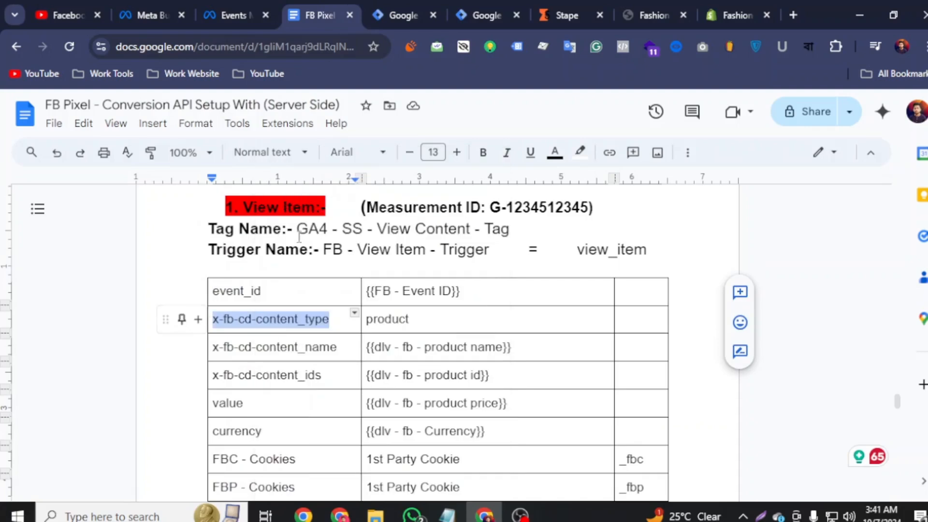
{"action": "left_click", "coordinate": [418, 4]}
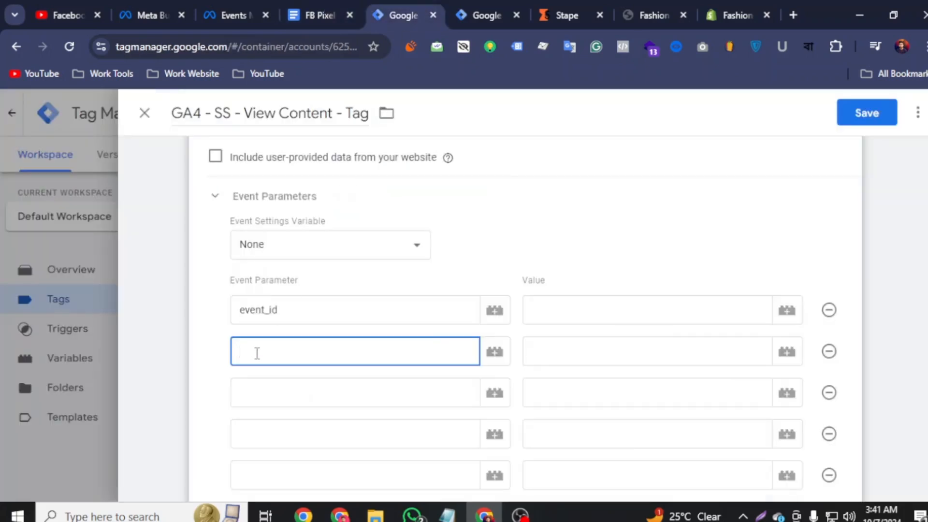
{"action": "right_click", "coordinate": [257, 353]}
{"action": "left_click", "coordinate": [270, 187]}
- Ready the tag's third event parameter name for input and select x-fb-cd-content_name in the setup document's View Item table
{"action": "scroll", "coordinate": [270, 242], "scroll_direction": "down", "scroll_amount": 2}
{"action": "left_click", "coordinate": [278, 313]}
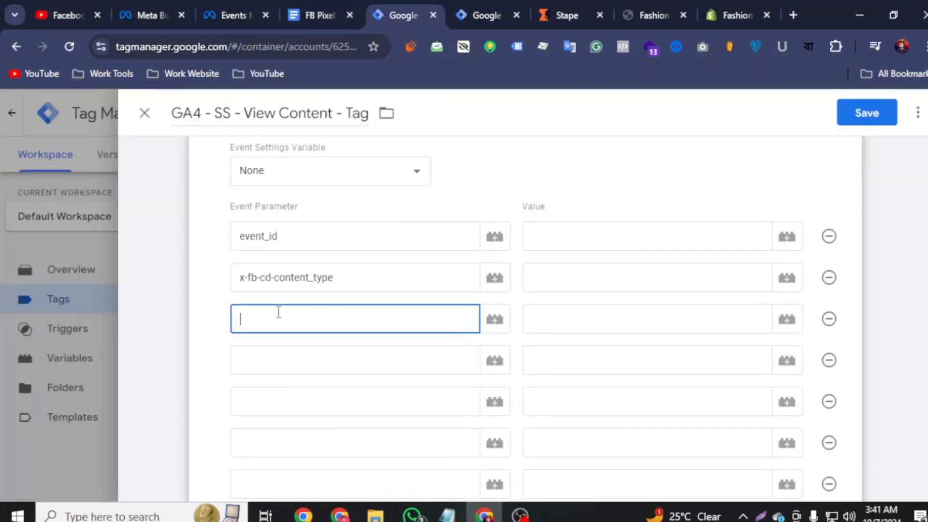
{"action": "left_click", "coordinate": [327, 15]}
{"action": "left_click_drag", "start_coordinate": [337, 347], "coordinate": [213, 348]}
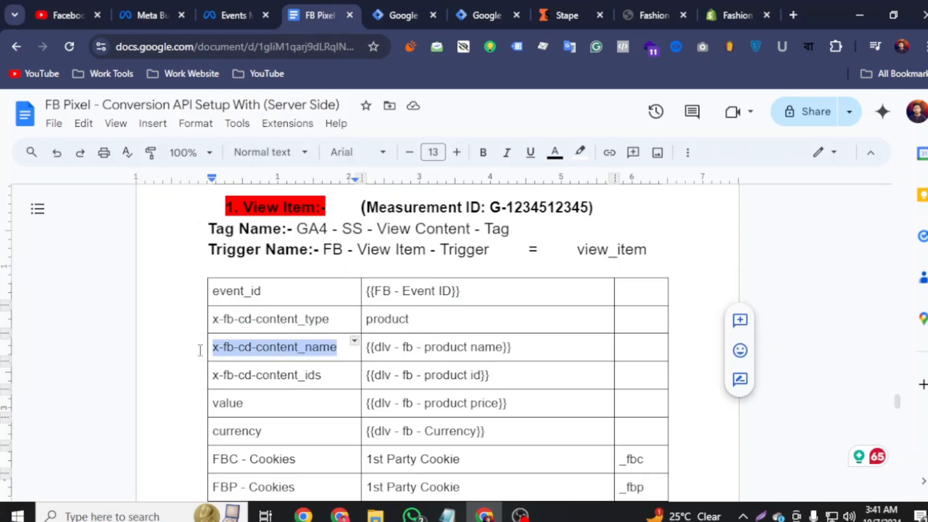
{"action": "right_click", "coordinate": [231, 358]}
{"action": "left_click", "coordinate": [285, 165]}
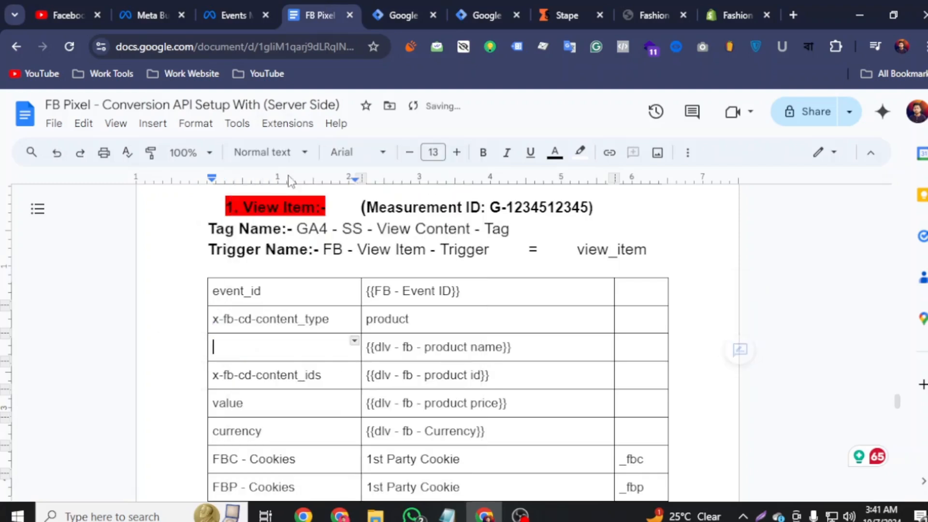
{"action": "left_click", "coordinate": [57, 152]}
- Copy the selected x-fb-cd-content_name from the setup document into the tag's third event parameter name
{"action": "right_click", "coordinate": [245, 349]}
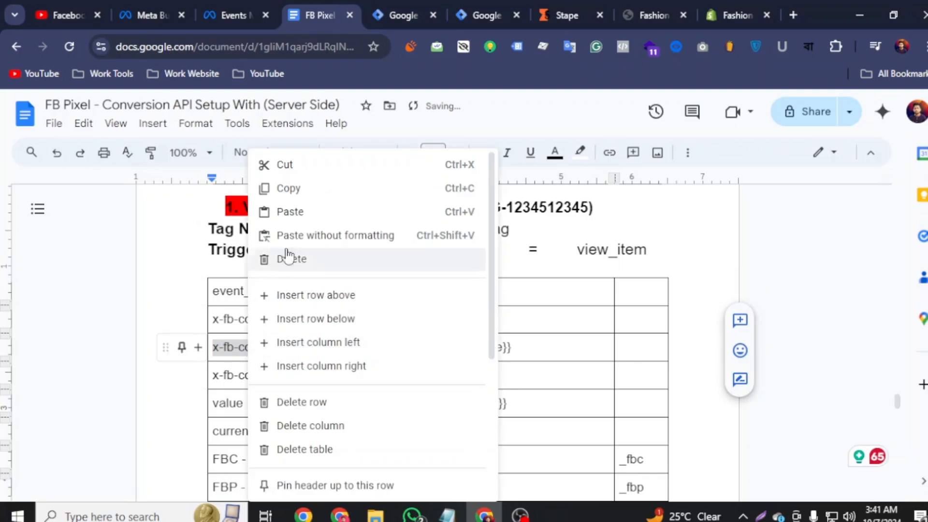
{"action": "left_click", "coordinate": [290, 188]}
{"action": "left_click", "coordinate": [391, 13]}
{"action": "right_click", "coordinate": [252, 316]}
{"action": "left_click", "coordinate": [292, 149]}
- Copy x-fb-cd-content_ids from the setup document into the tag's fourth event parameter name
{"action": "left_click", "coordinate": [265, 359]}
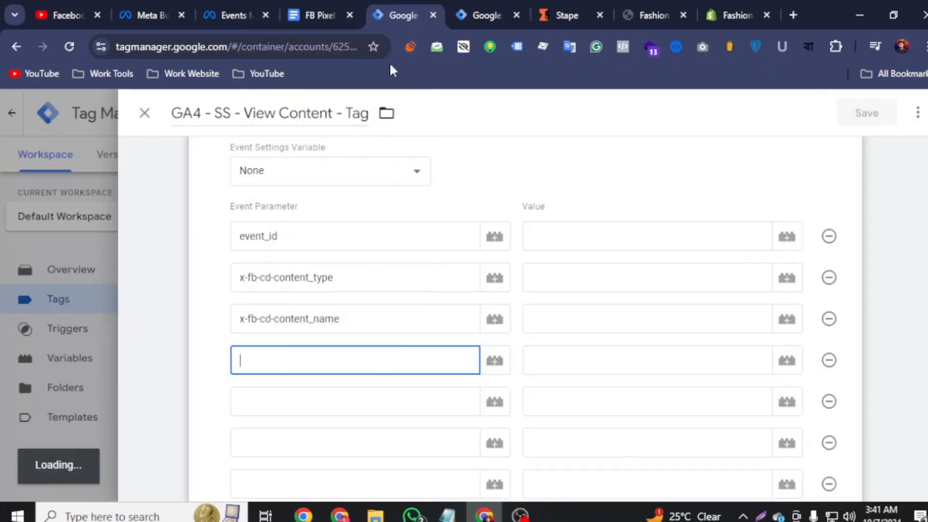
{"action": "left_click", "coordinate": [320, 16]}
{"action": "left_click_drag", "start_coordinate": [321, 375], "coordinate": [203, 376]}
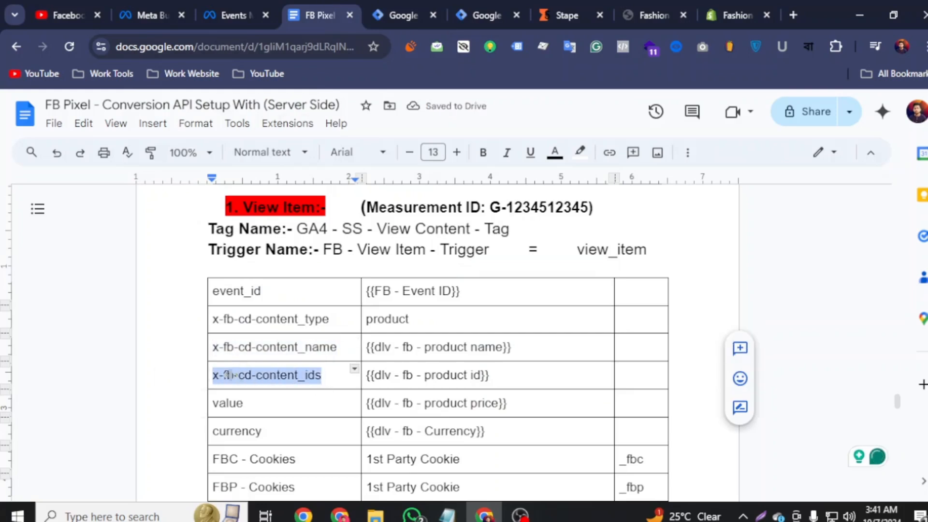
{"action": "right_click", "coordinate": [239, 376]}
{"action": "left_click", "coordinate": [259, 190]}
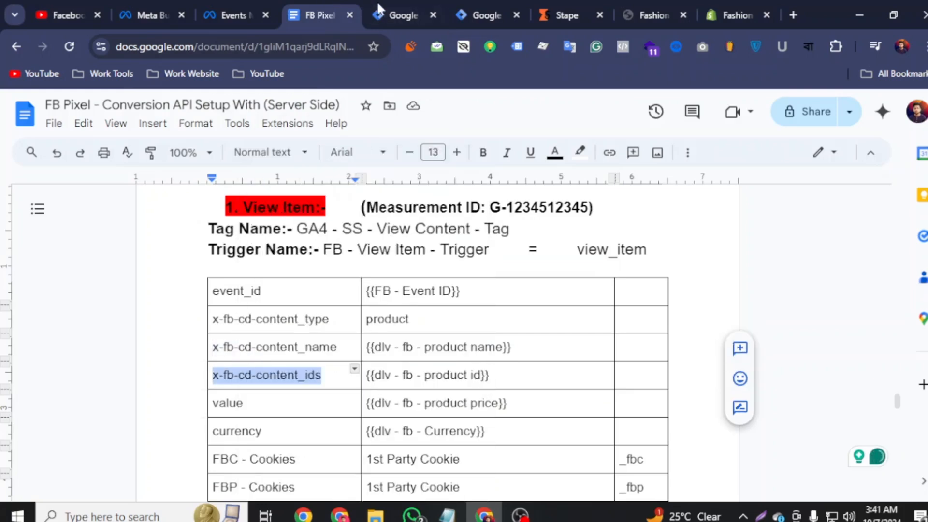
{"action": "left_click", "coordinate": [397, 15]}
{"action": "right_click", "coordinate": [247, 353]}
{"action": "left_click", "coordinate": [306, 183]}
- Copy value from the setup document's View Item table into the tag's fifth event parameter name
{"action": "left_click", "coordinate": [322, 10]}
{"action": "scroll", "coordinate": [241, 324], "scroll_direction": "down", "scroll_amount": 2}
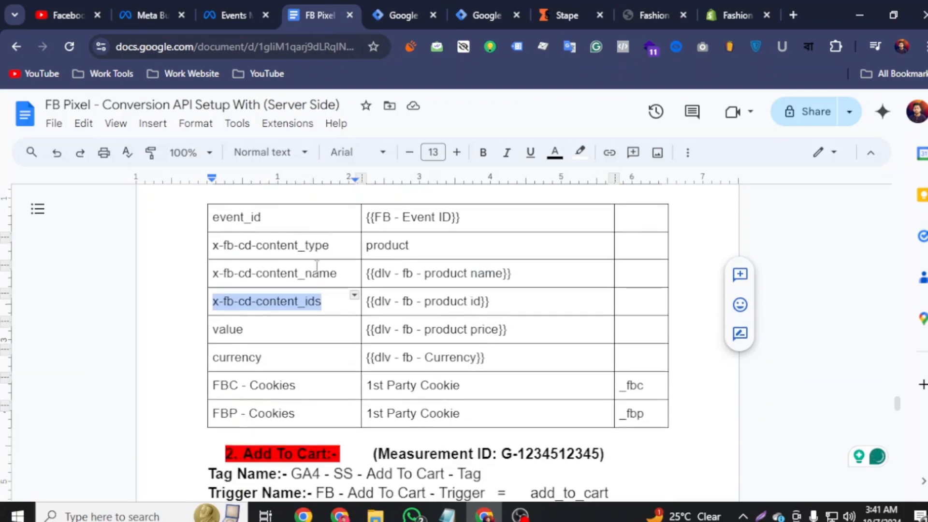
{"action": "double_click", "coordinate": [231, 330]}
{"action": "right_click", "coordinate": [230, 333]}
{"action": "left_click", "coordinate": [256, 188]}
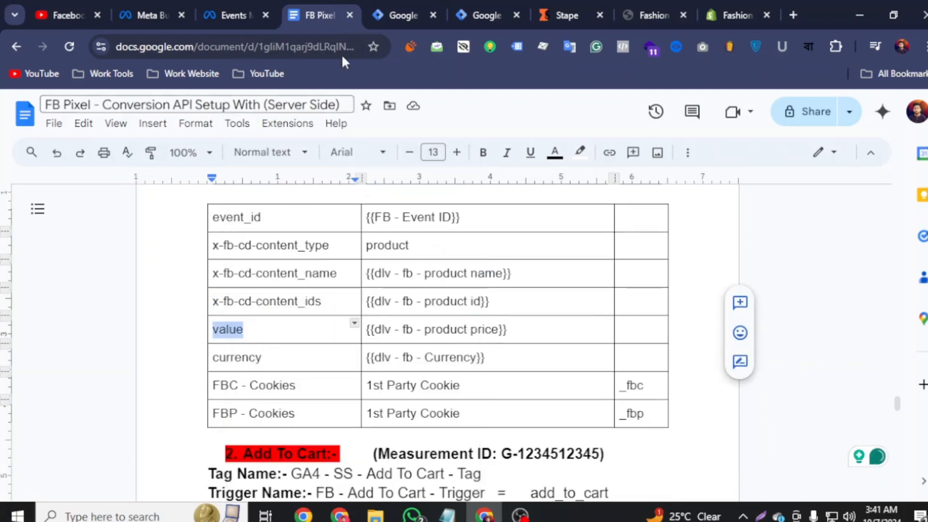
{"action": "left_click", "coordinate": [372, 15]}
{"action": "left_click", "coordinate": [228, 391]}
{"action": "right_click", "coordinate": [240, 401]}
{"action": "left_click", "coordinate": [286, 231]}
- Copy currency from the setup document's View Item table into the tag's sixth event parameter name
{"action": "left_click", "coordinate": [358, 11]}
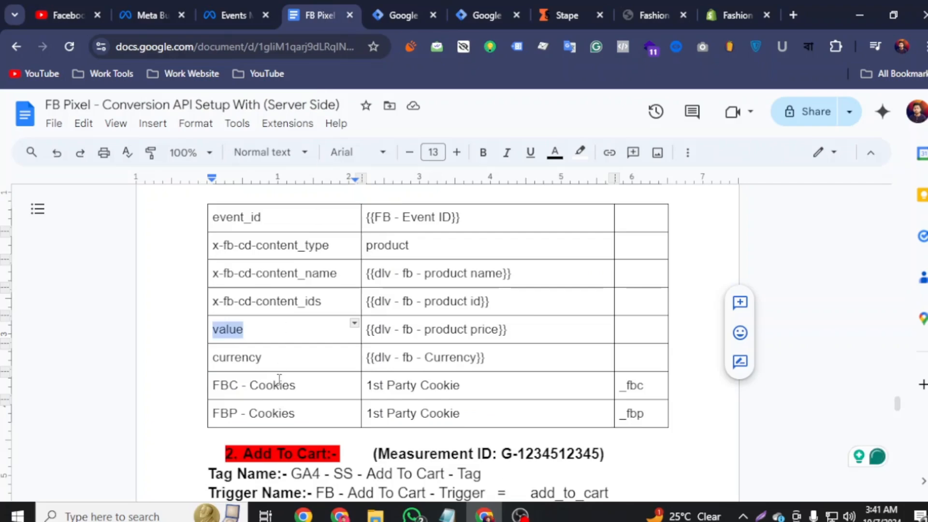
{"action": "triple_click", "coordinate": [243, 358]}
{"action": "right_click", "coordinate": [243, 358]}
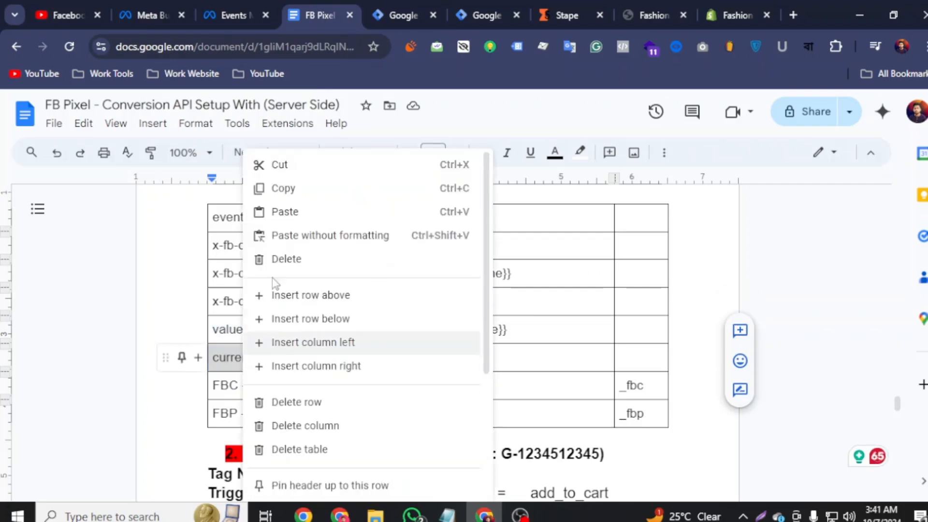
{"action": "left_click", "coordinate": [284, 188]}
{"action": "left_click", "coordinate": [384, 15]}
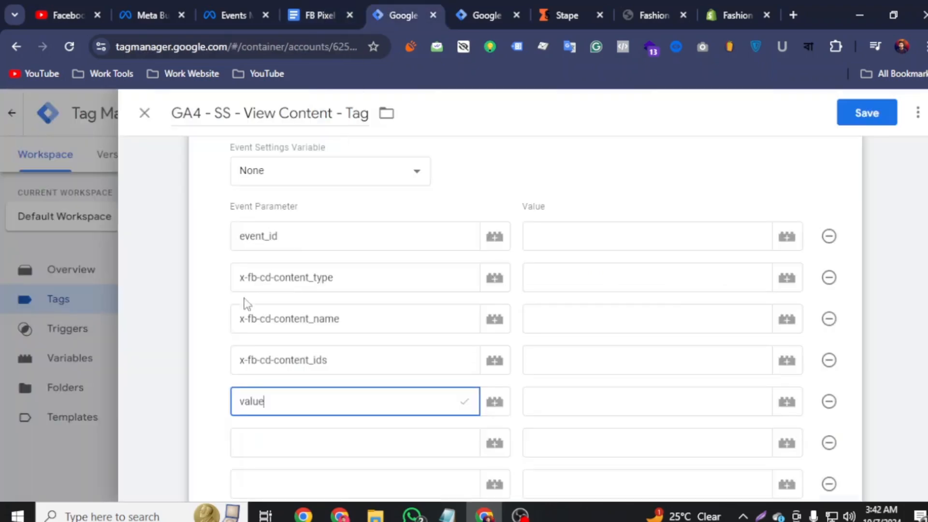
{"action": "right_click", "coordinate": [260, 441]}
{"action": "left_click", "coordinate": [300, 276]}
- Copy FBC - Cookies from the setup document into the tag's seventh event parameter name
{"action": "scroll", "coordinate": [289, 377], "scroll_direction": "down", "scroll_amount": 3}
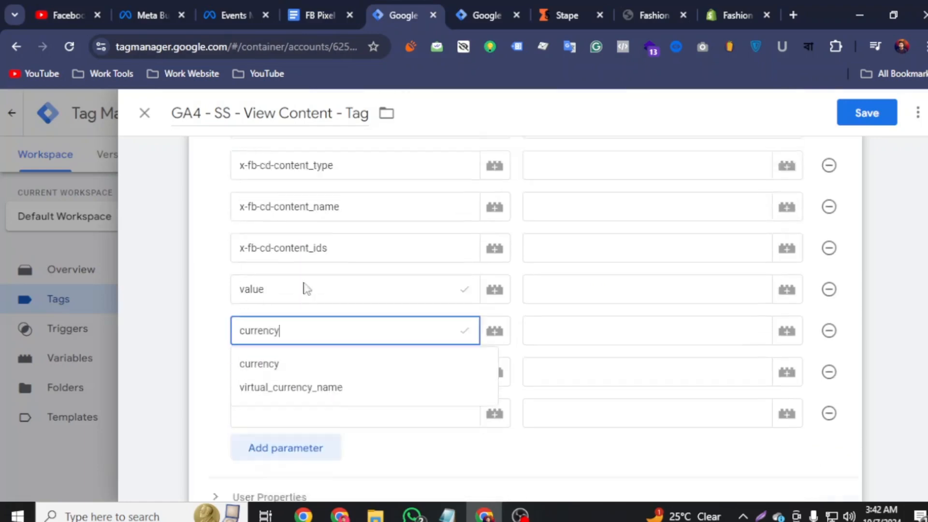
{"action": "left_click", "coordinate": [344, 389]}
{"action": "left_click", "coordinate": [317, 340]}
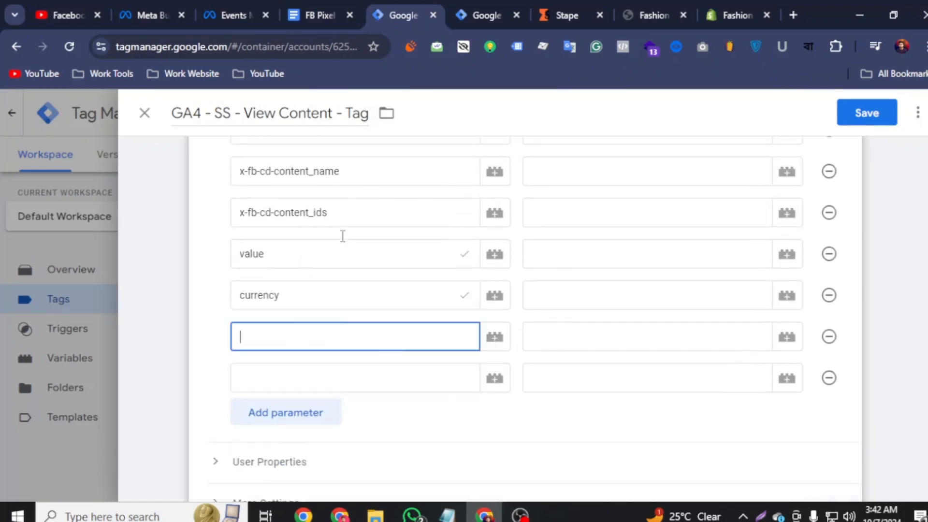
{"action": "left_click", "coordinate": [314, 15]}
{"action": "left_click_drag", "start_coordinate": [296, 385], "coordinate": [209, 385]}
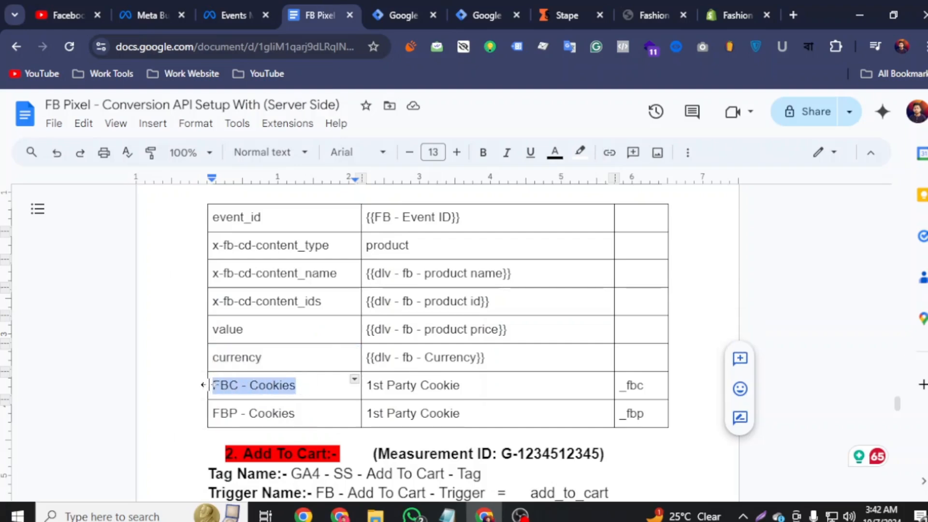
{"action": "right_click", "coordinate": [245, 387]}
{"action": "left_click", "coordinate": [284, 189]}
{"action": "left_click", "coordinate": [403, 15]}
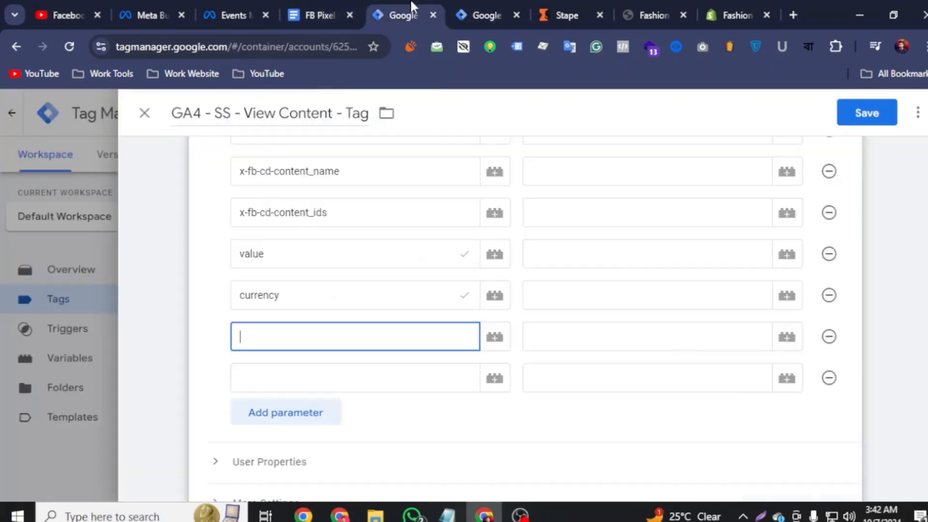
{"action": "right_click", "coordinate": [269, 335]}
{"action": "left_click", "coordinate": [300, 171]}
- Copy FBP - Cookies from the setup document into the tag's eighth event parameter name
{"action": "left_click", "coordinate": [272, 376]}
{"action": "left_click", "coordinate": [339, 14]}
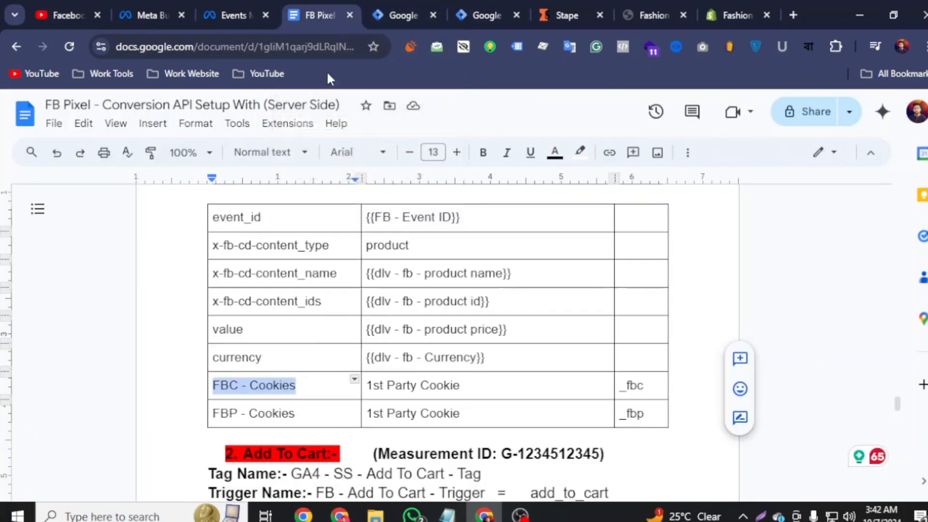
{"action": "left_click_drag", "start_coordinate": [296, 414], "coordinate": [213, 412]}
{"action": "right_click", "coordinate": [233, 413]}
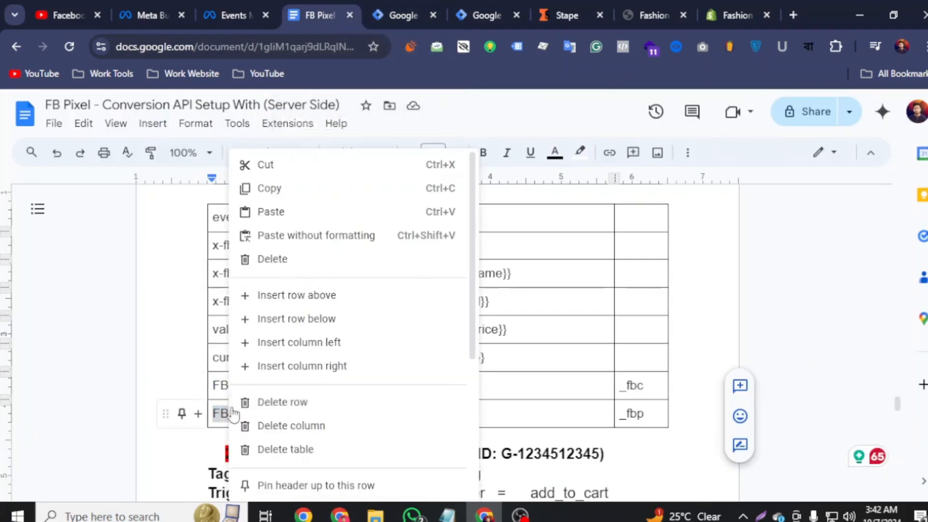
{"action": "left_click", "coordinate": [284, 188]}
{"action": "left_click", "coordinate": [406, 14]}
{"action": "right_click", "coordinate": [275, 387]}
{"action": "left_click", "coordinate": [314, 215]}
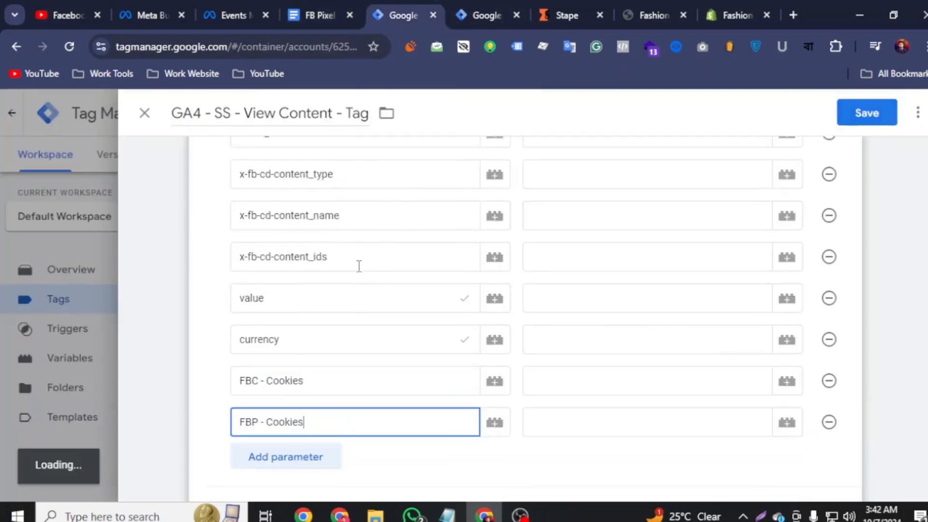
- Set the value of the event_id parameter to the Event ID variable
{"action": "scroll", "coordinate": [538, 218], "scroll_direction": "up", "scroll_amount": 3}
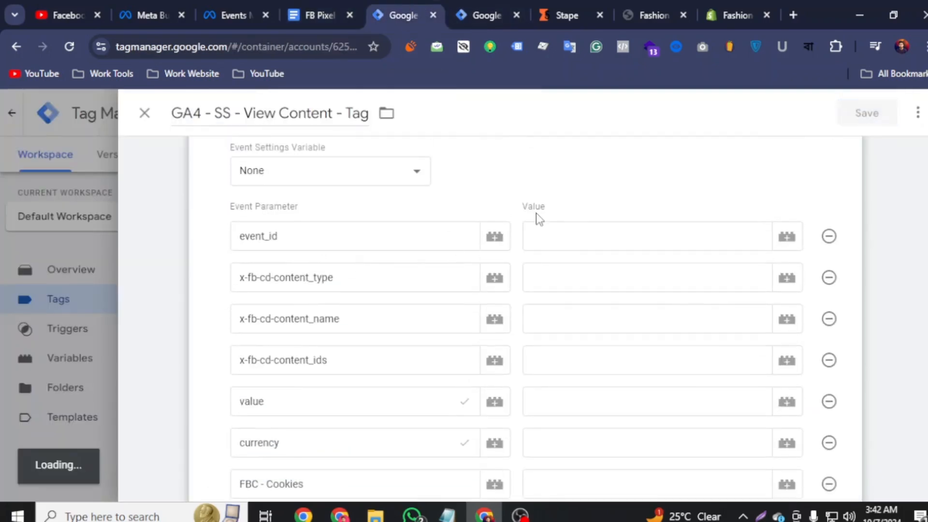
{"action": "left_click", "coordinate": [785, 238]}
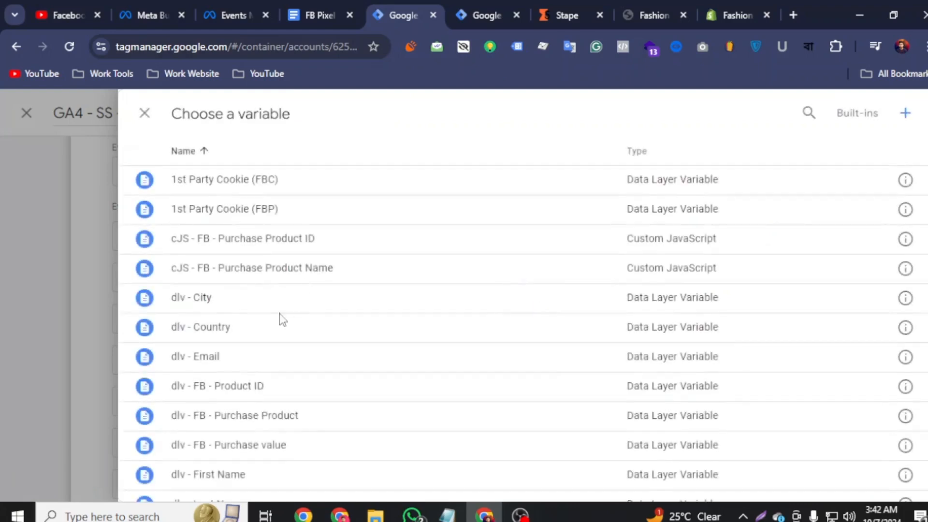
{"action": "scroll", "coordinate": [288, 315], "scroll_direction": "down", "scroll_amount": 2}
{"action": "scroll", "coordinate": [239, 293], "scroll_direction": "down", "scroll_amount": 7}
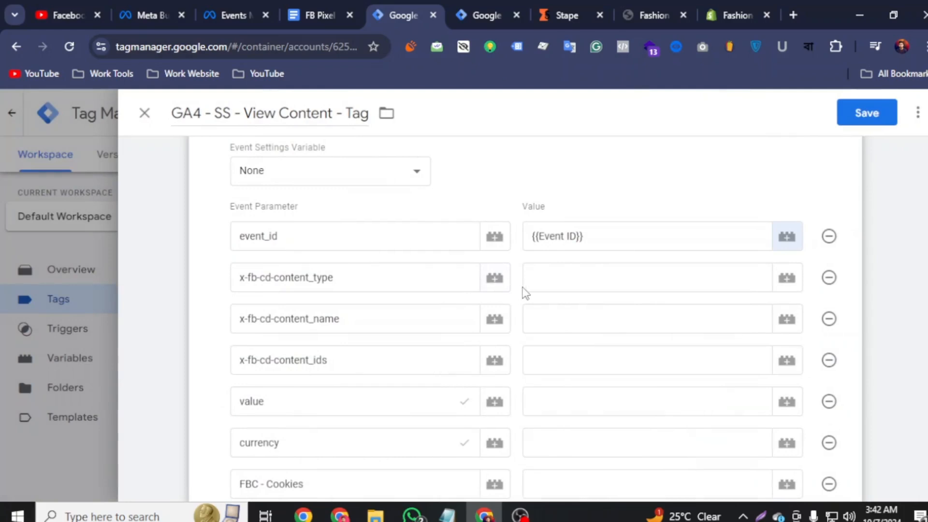
- Copy product from the setup document into the value of the x-fb-cd-content_type parameter
{"action": "left_click", "coordinate": [551, 284]}
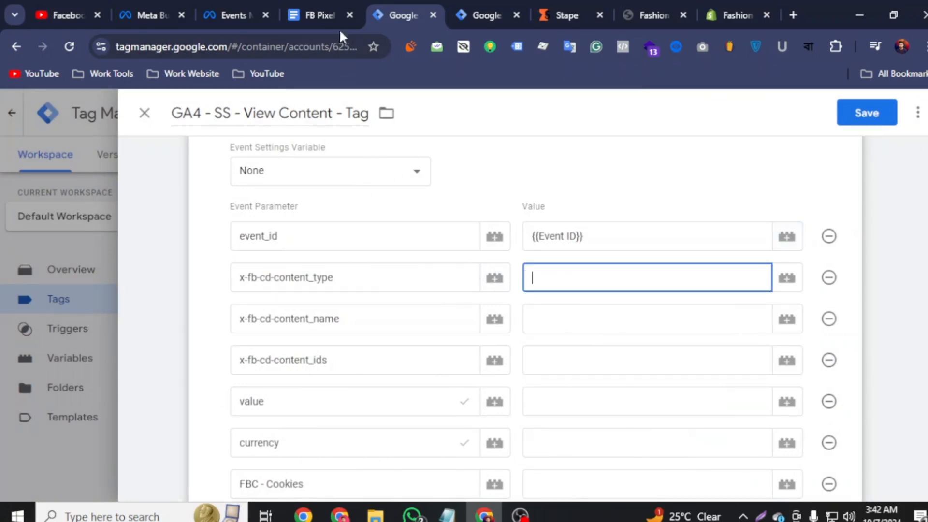
{"action": "key", "text": "ctrl+shift+Tab"}
{"action": "double_click", "coordinate": [411, 243]}
{"action": "right_click", "coordinate": [385, 244]}
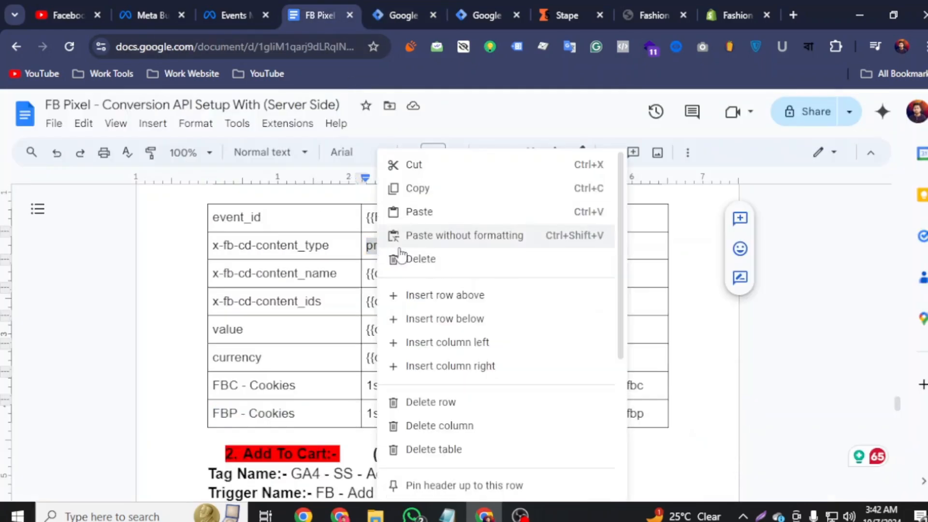
{"action": "left_click", "coordinate": [414, 188]}
{"action": "key", "text": "ctrl+Tab"}
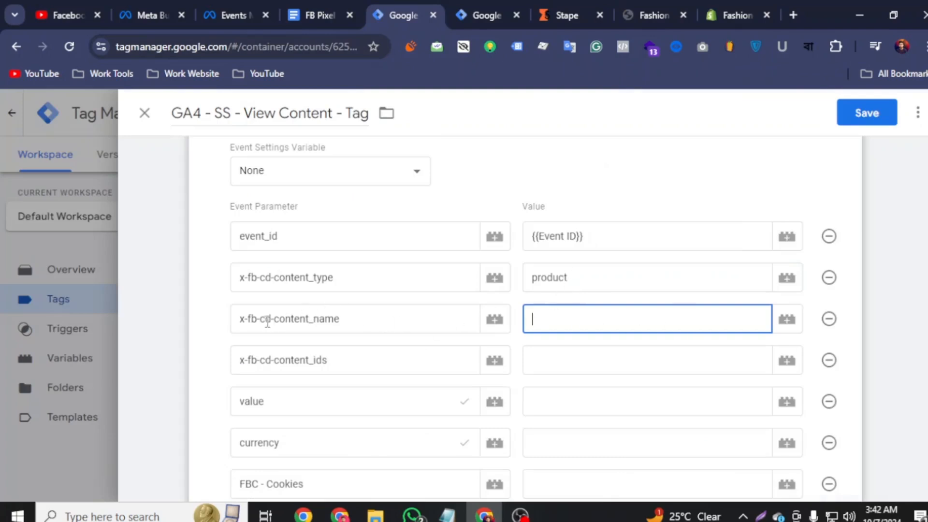
- Set the value of the x-fb-cd-content_name parameter to the dlv – FB - Product Name variable
{"action": "left_click", "coordinate": [788, 329]}
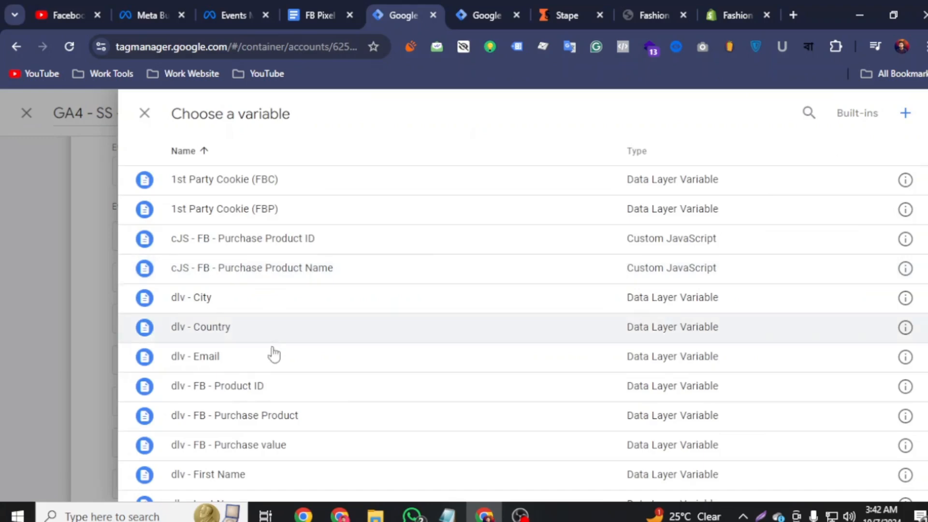
{"action": "scroll", "coordinate": [274, 346], "scroll_direction": "down", "scroll_amount": 3}
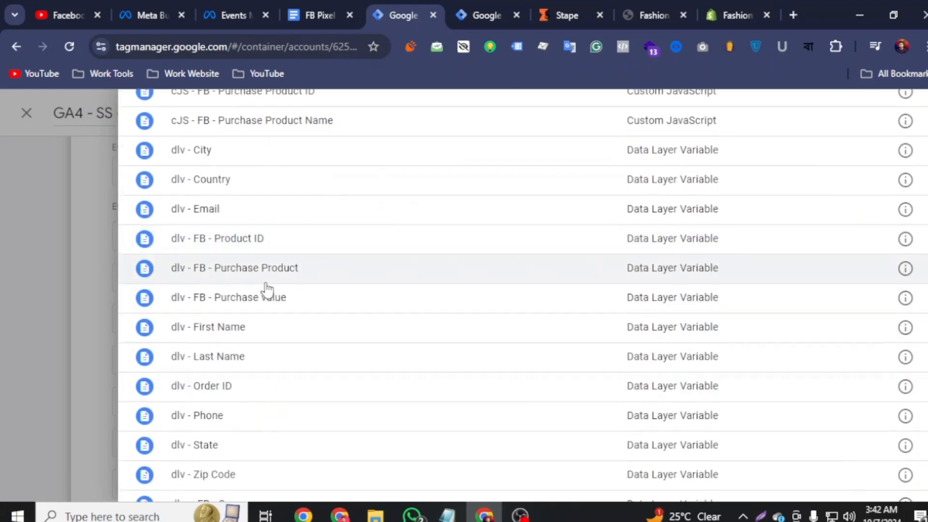
{"action": "scroll", "coordinate": [270, 341], "scroll_direction": "down", "scroll_amount": 3}
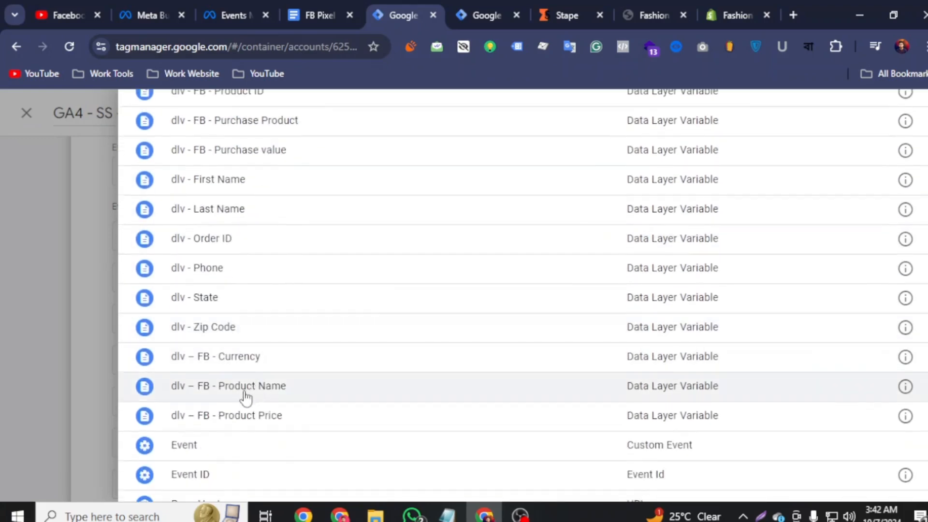
{"action": "left_click", "coordinate": [247, 397]}
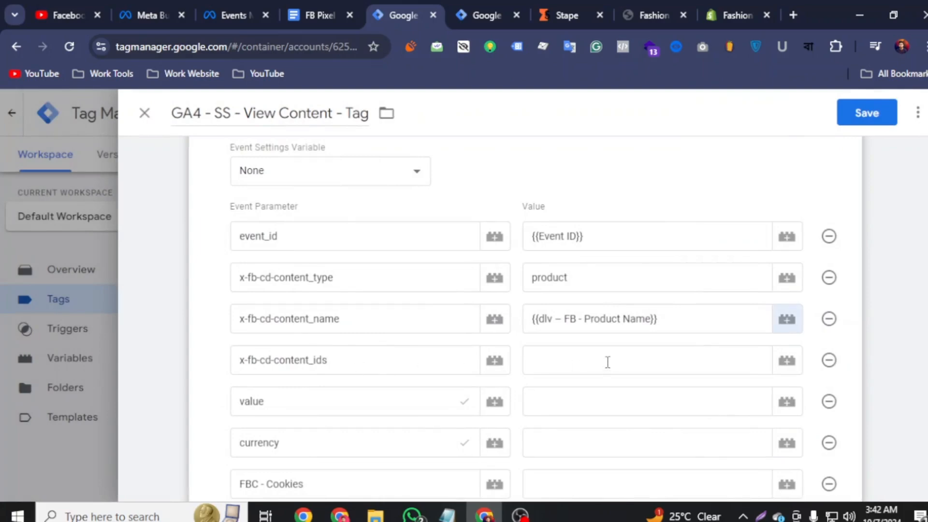
- Set the value of the x-fb-cd-content_ids parameter to the dlv - FB - Product ID variable
{"action": "left_click", "coordinate": [554, 361]}
{"action": "left_click", "coordinate": [787, 360]}
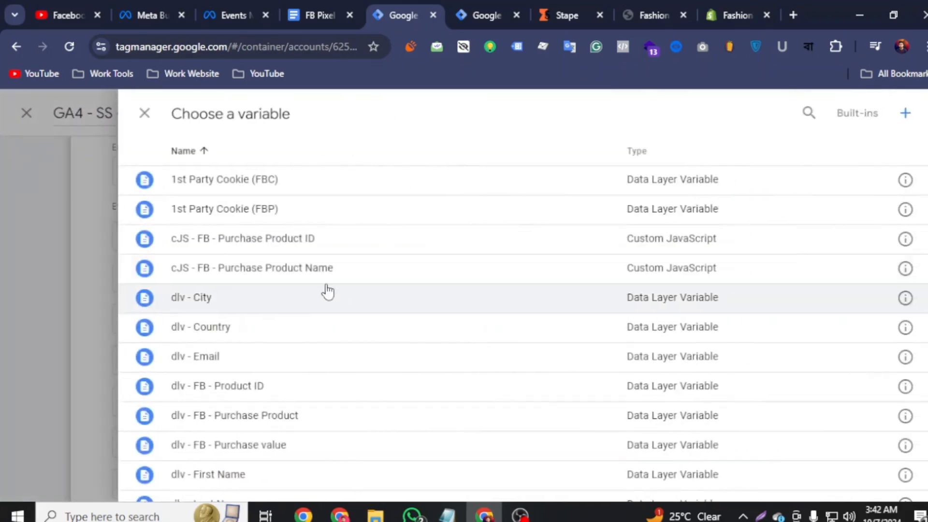
{"action": "scroll", "coordinate": [228, 260], "scroll_direction": "down", "scroll_amount": 3}
{"action": "left_click", "coordinate": [253, 257]}
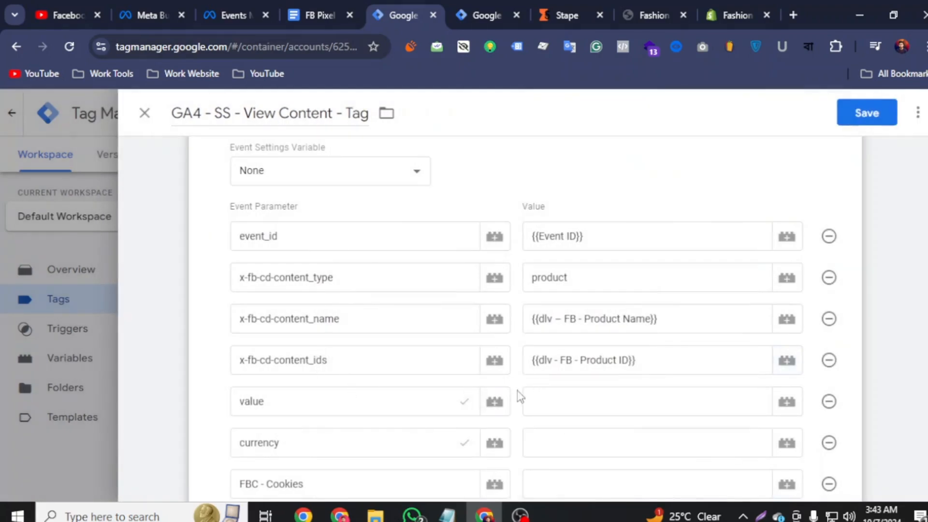
- Assign the dlv – FB - Product Price variable to the event parameter named value
{"action": "left_click", "coordinate": [551, 395]}
{"action": "scroll", "coordinate": [551, 392], "scroll_direction": "down", "scroll_amount": 3}
{"action": "left_click", "coordinate": [787, 253]}
{"action": "scroll", "coordinate": [251, 425], "scroll_direction": "down", "scroll_amount": 5}
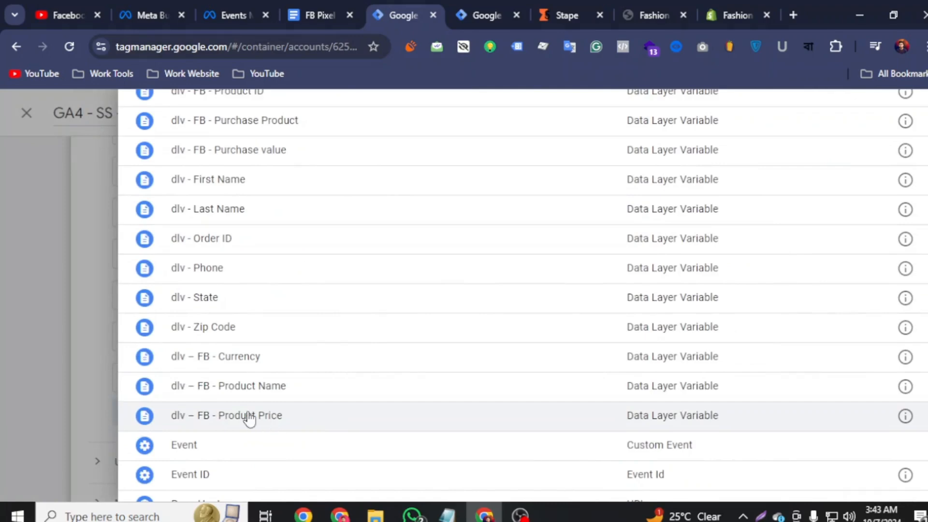
{"action": "left_click", "coordinate": [249, 417]}
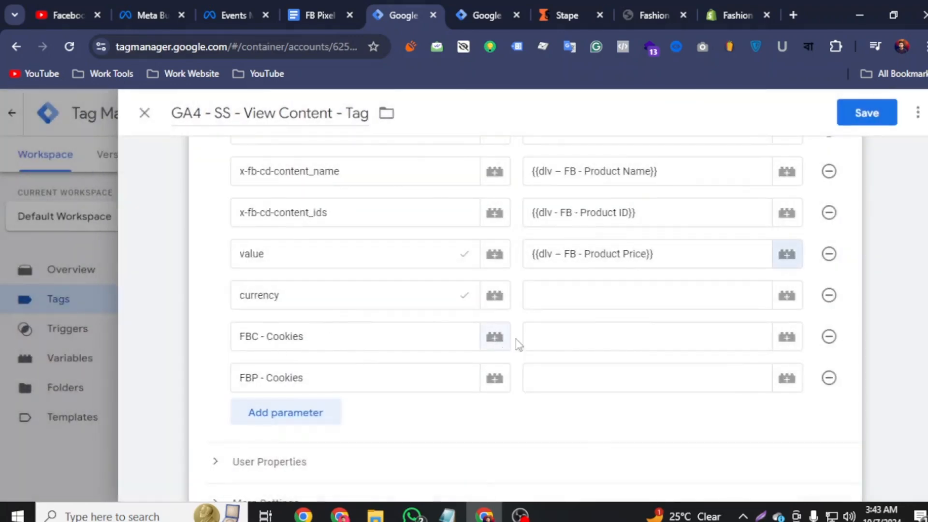
- Set the value of the currency parameter to the dlv – FB - Currency variable
{"action": "left_click", "coordinate": [561, 291]}
{"action": "left_click", "coordinate": [788, 296]}
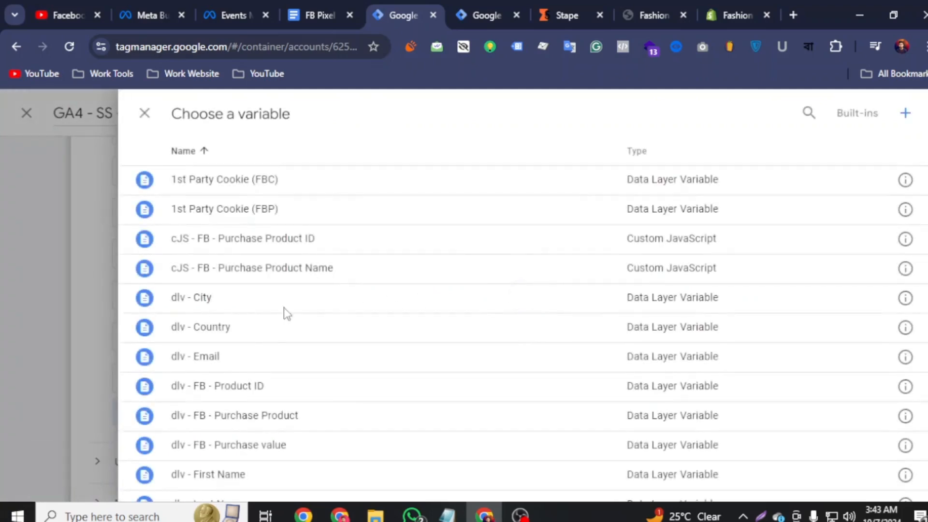
{"action": "scroll", "coordinate": [290, 325], "scroll_direction": "down", "scroll_amount": 3}
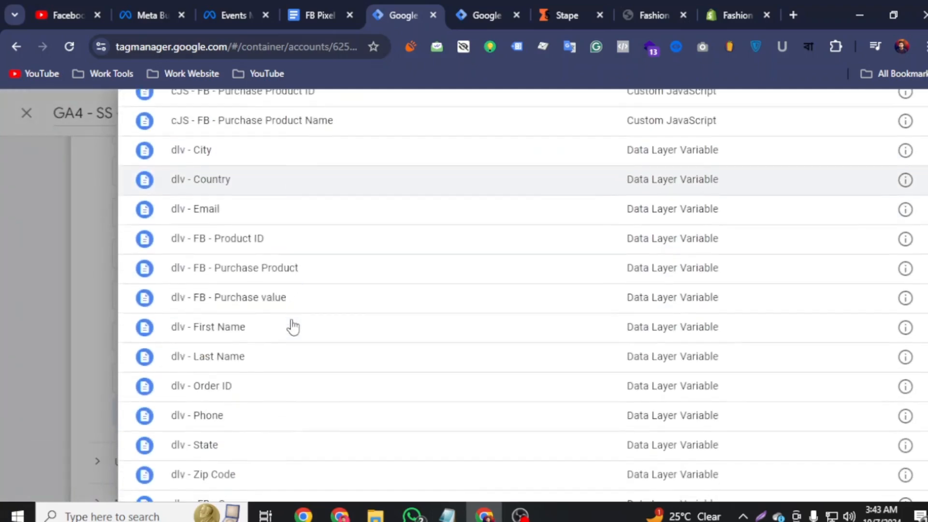
{"action": "scroll", "coordinate": [251, 406], "scroll_direction": "down", "scroll_amount": 3}
{"action": "scroll", "coordinate": [252, 407], "scroll_direction": "down", "scroll_amount": 1}
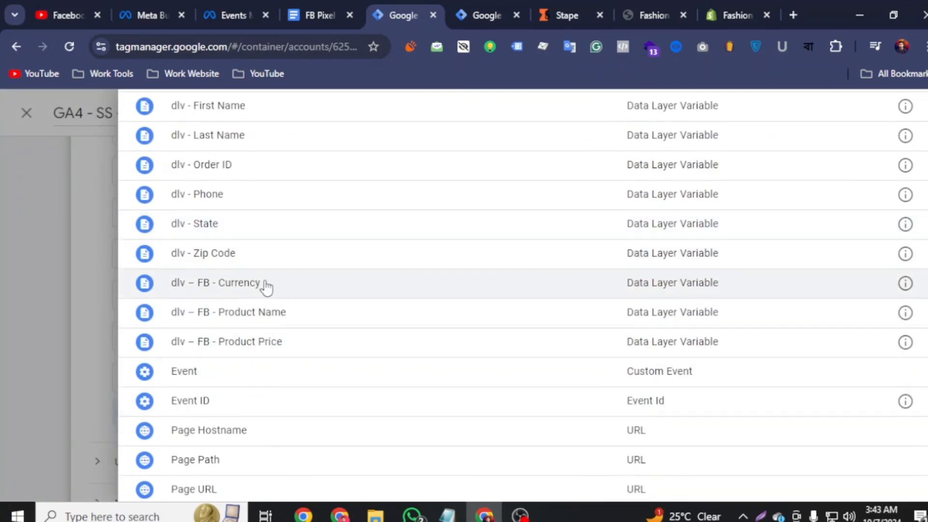
{"action": "left_click", "coordinate": [267, 284]}
- Set FBC - Cookies to the 1st Party Cookie (FBC) variable and FBP - Cookies to 1st Party Cookie (FBP)
{"action": "left_click", "coordinate": [586, 331]}
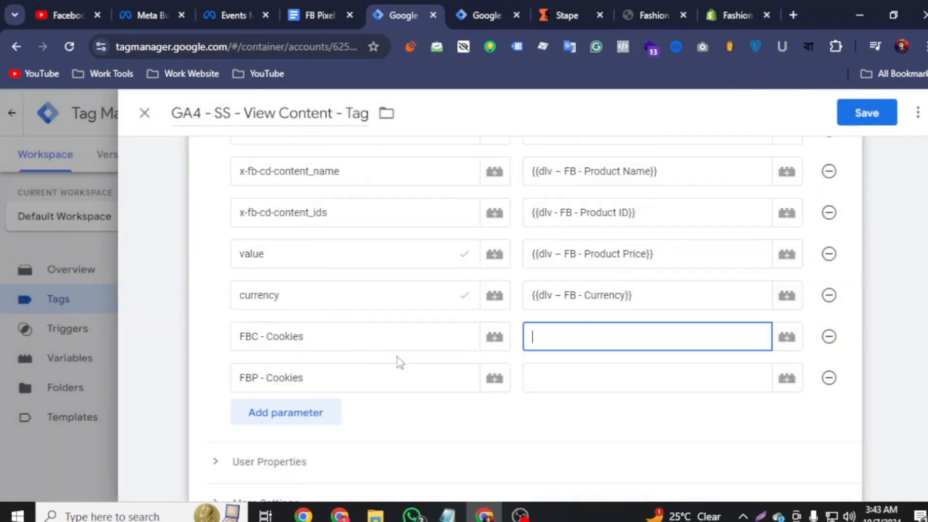
{"action": "left_click", "coordinate": [786, 337]}
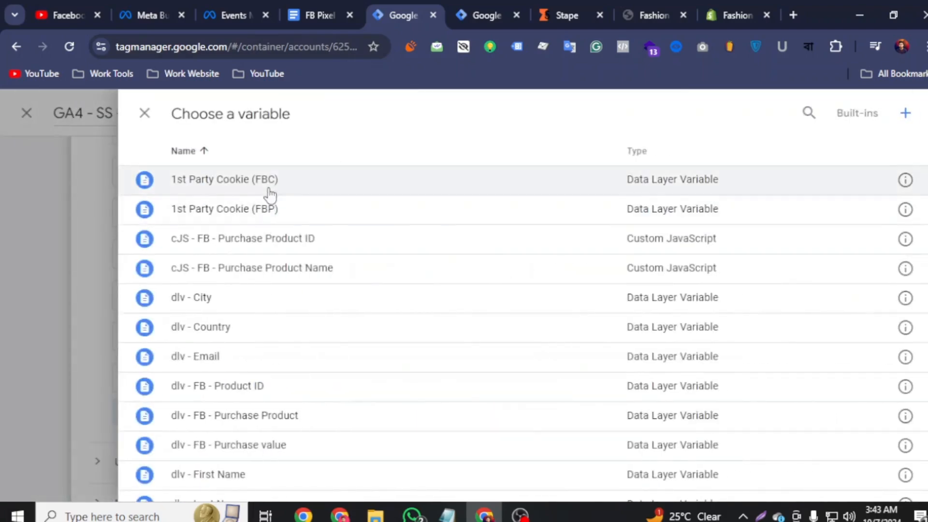
{"action": "left_click", "coordinate": [288, 181]}
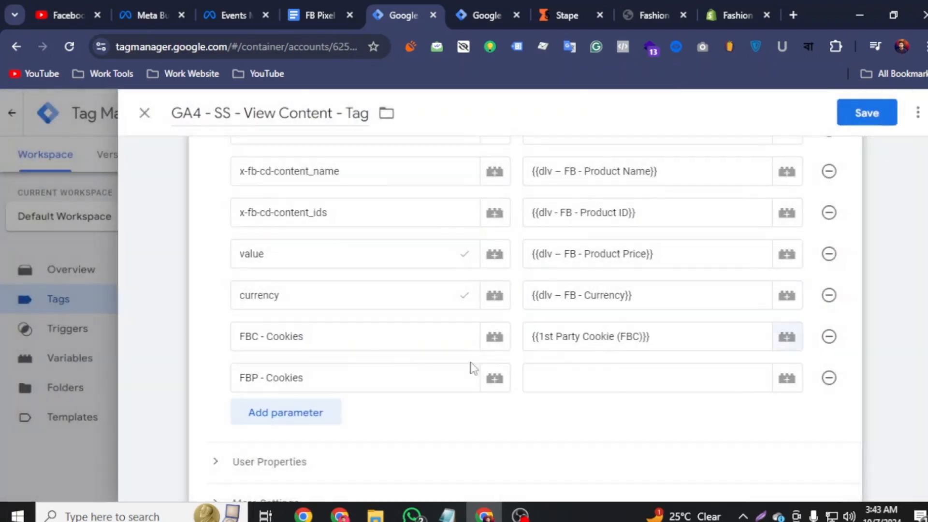
{"action": "left_click", "coordinate": [774, 370]}
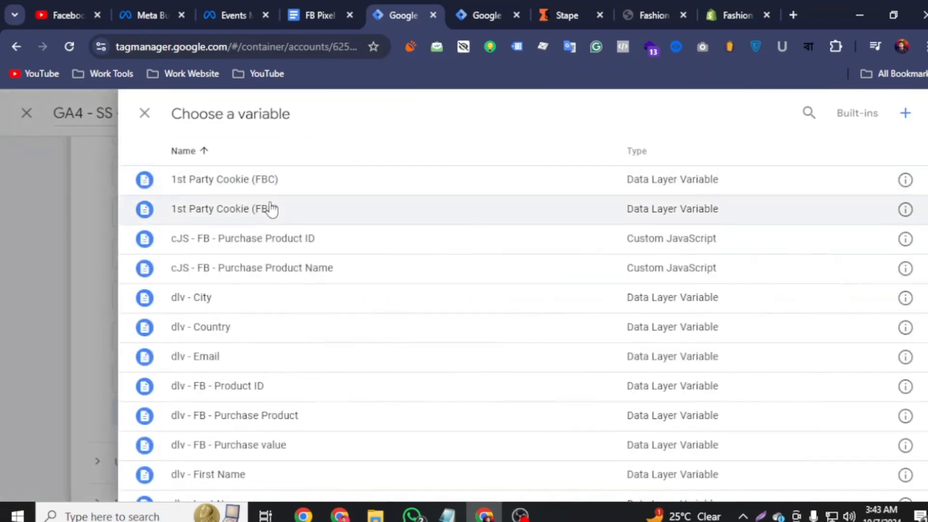
{"action": "left_click", "coordinate": [267, 207]}
- Assign FB - View Item - Trigger as the firing trigger and save the GA4 - SS - View Content - Tag
{"action": "scroll", "coordinate": [389, 379], "scroll_direction": "down", "scroll_amount": 6}
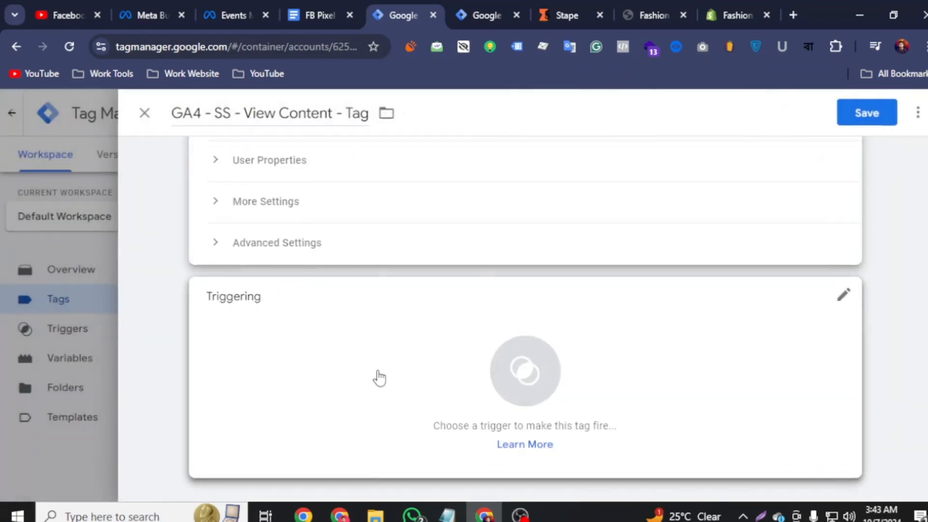
{"action": "left_click", "coordinate": [530, 358]}
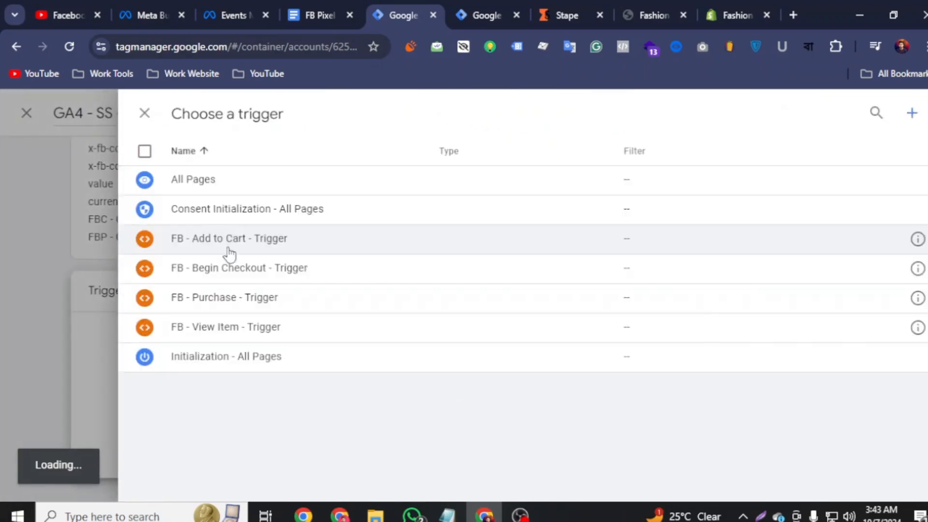
{"action": "left_click", "coordinate": [247, 328]}
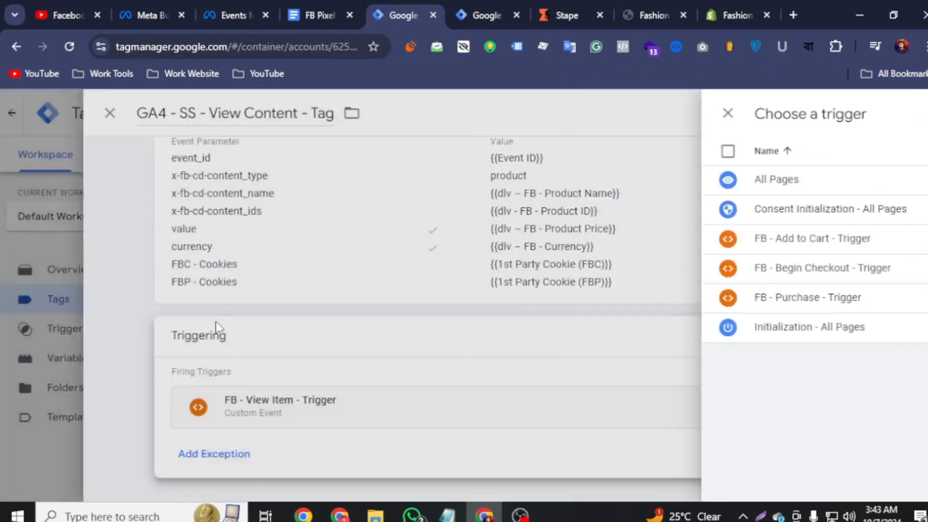
{"action": "scroll", "coordinate": [453, 307], "scroll_direction": "up", "scroll_amount": 5}
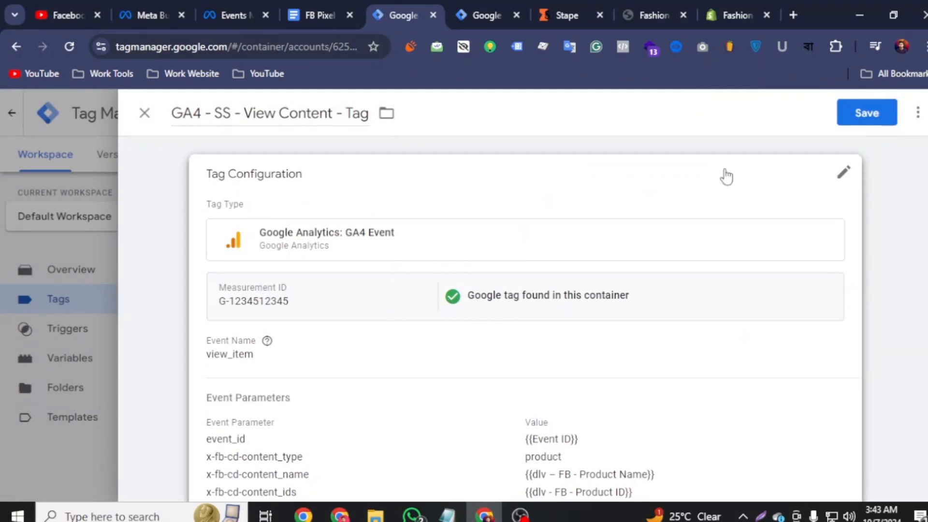
{"action": "left_click", "coordinate": [870, 114]}
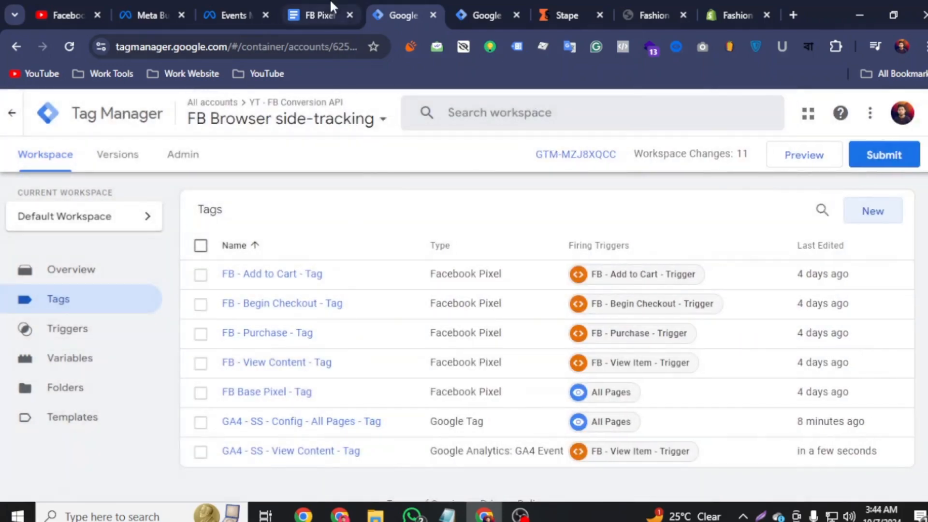
- Check the setup document for the next event and duplicate the GA4 - SS - View Content - Tag
{"action": "left_click", "coordinate": [330, 1]}
{"action": "scroll", "coordinate": [340, 343], "scroll_direction": "down", "scroll_amount": 2}
{"action": "scroll", "coordinate": [340, 343], "scroll_direction": "up", "scroll_amount": 5}
{"action": "scroll", "coordinate": [340, 343], "scroll_direction": "down", "scroll_amount": 8}
{"action": "scroll", "coordinate": [291, 297], "scroll_direction": "down", "scroll_amount": 1}
{"action": "left_click", "coordinate": [411, 1]}
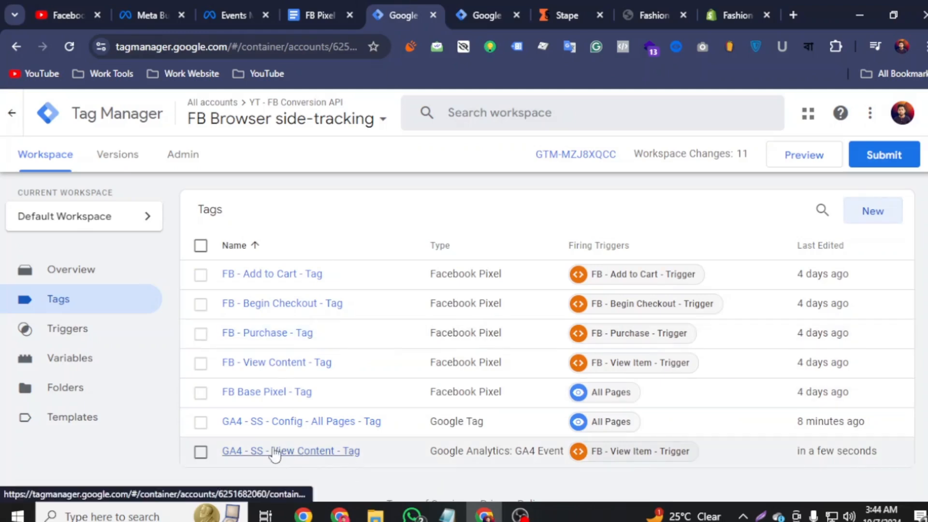
{"action": "left_click", "coordinate": [274, 451]}
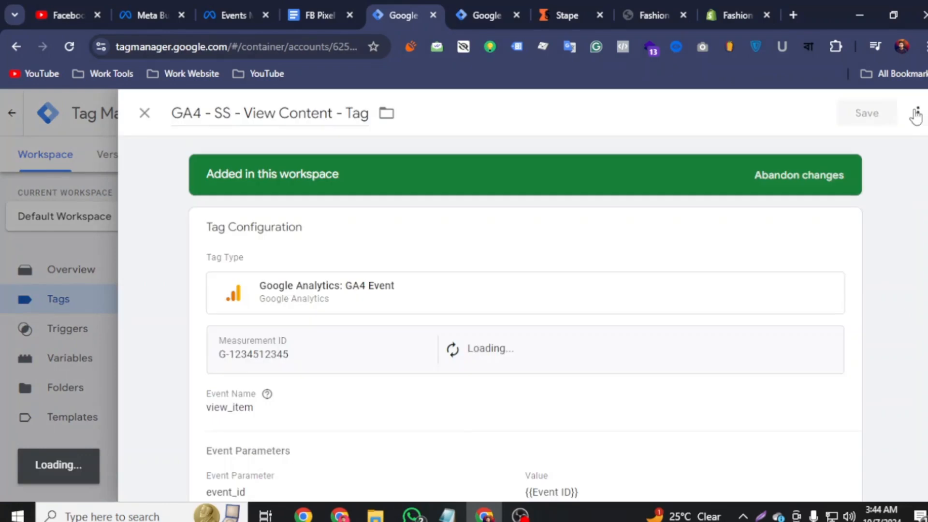
{"action": "left_click", "coordinate": [917, 112]}
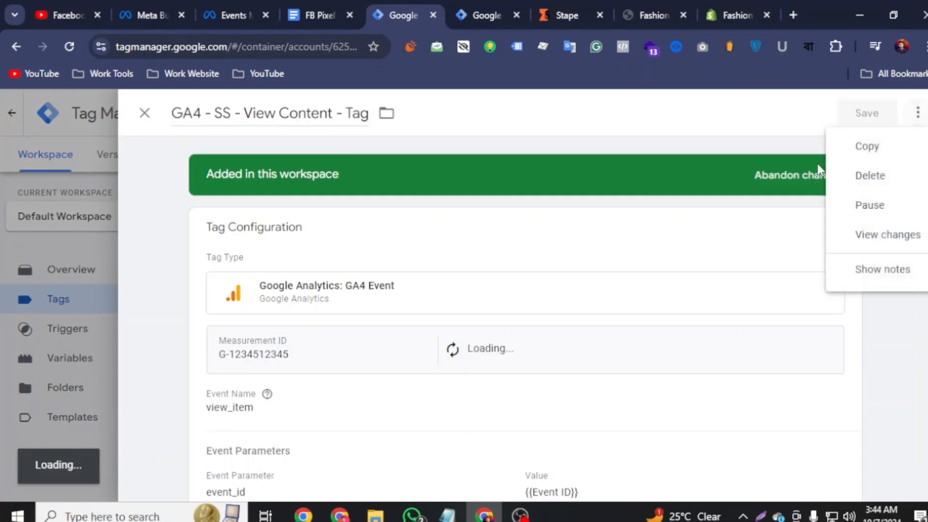
{"action": "left_click", "coordinate": [826, 148]}
- Rename the duplicated tag GA4 - SS - Add To Cart - Tag, copying the name from the setup document
{"action": "left_click", "coordinate": [319, 15]}
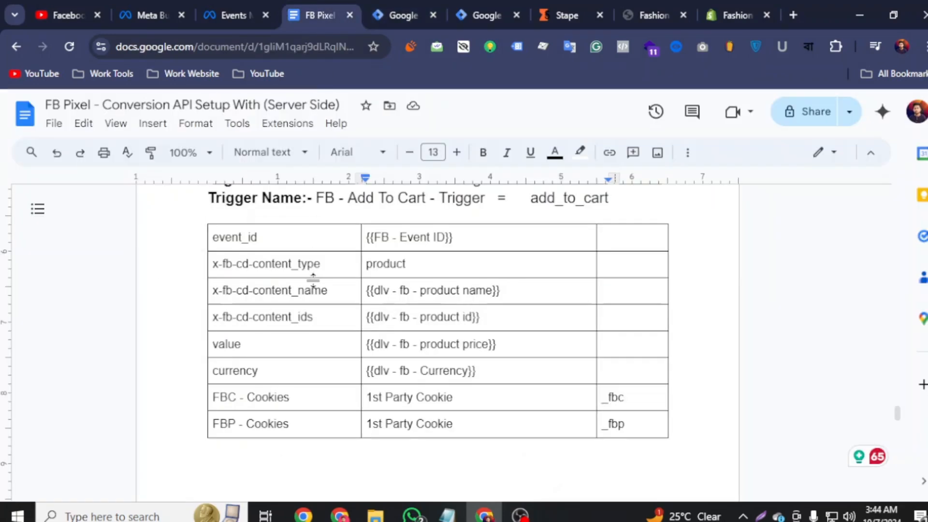
{"action": "scroll", "coordinate": [314, 279], "scroll_direction": "up", "scroll_amount": 3}
{"action": "left_click_drag", "start_coordinate": [293, 330], "coordinate": [477, 326]}
{"action": "right_click", "coordinate": [476, 326]}
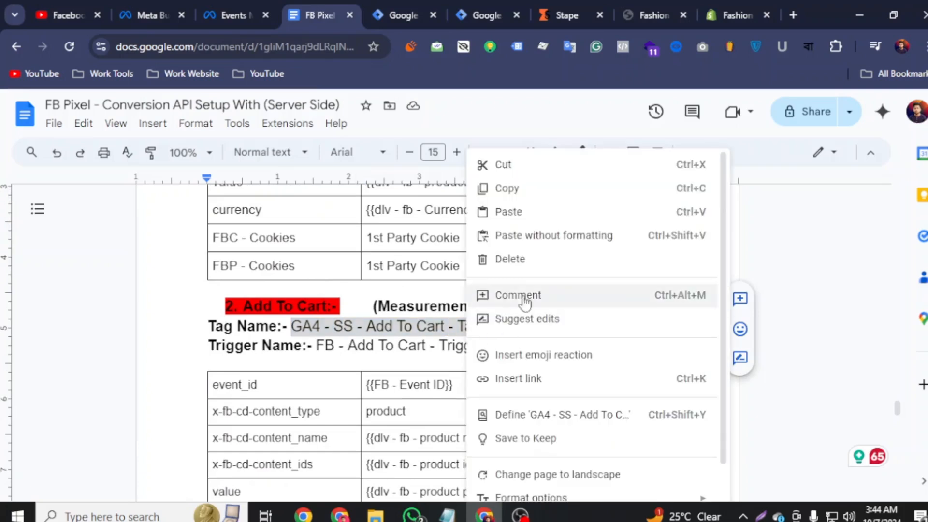
{"action": "left_click", "coordinate": [528, 201]}
{"action": "left_click", "coordinate": [399, 15]}
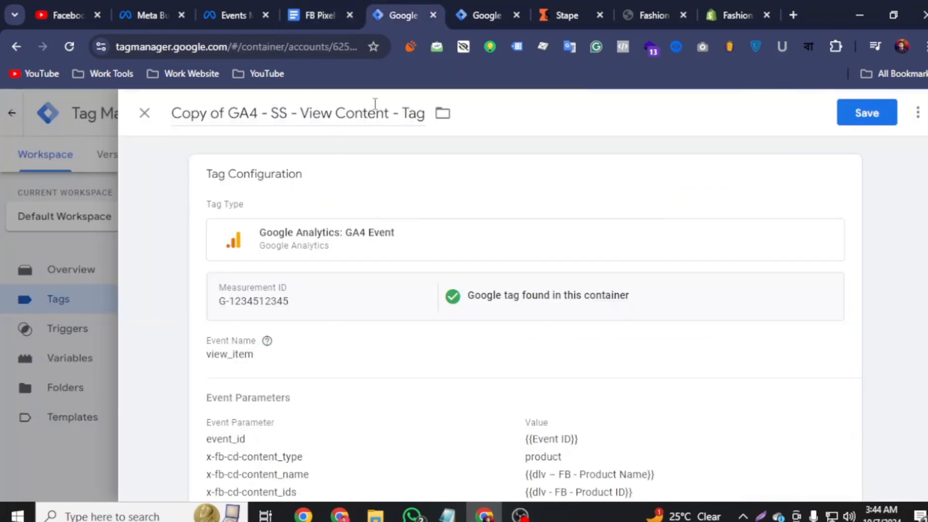
{"action": "left_click_drag", "start_coordinate": [423, 113], "coordinate": [128, 127]}
{"action": "right_click", "coordinate": [193, 115]}
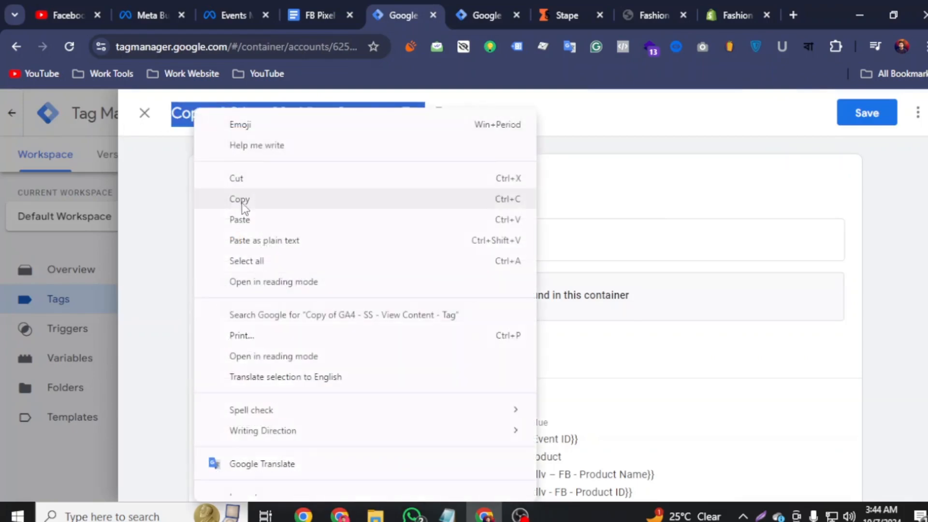
{"action": "left_click", "coordinate": [245, 234]}
- Replace the Add To Cart tag's event name with add_to_cart, copied from the setup document
{"action": "scroll", "coordinate": [249, 232], "scroll_direction": "down", "scroll_amount": 3}
{"action": "left_click", "coordinate": [289, 205]}
{"action": "left_click", "coordinate": [308, 253]}
{"action": "left_click_drag", "start_coordinate": [308, 254], "coordinate": [166, 256]}
{"action": "left_click", "coordinate": [165, 253]}
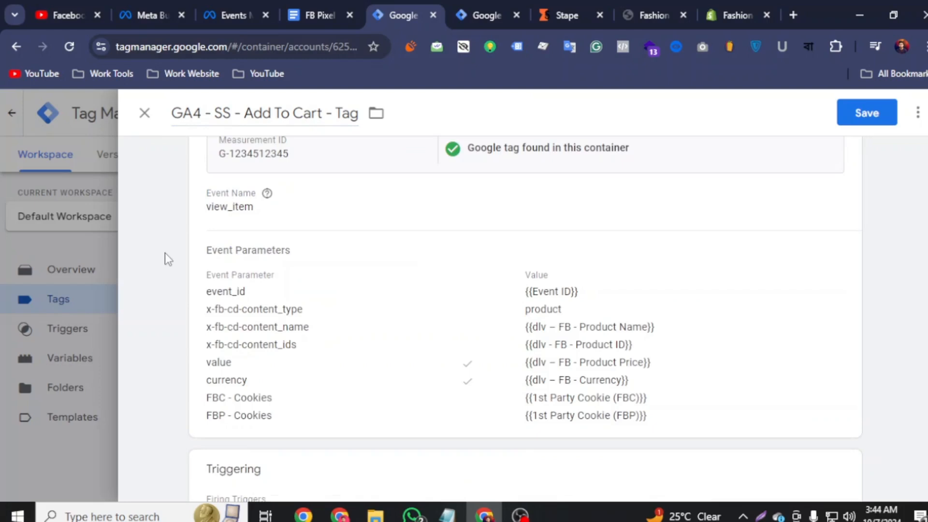
{"action": "left_click", "coordinate": [285, 217]}
{"action": "left_click", "coordinate": [289, 249]}
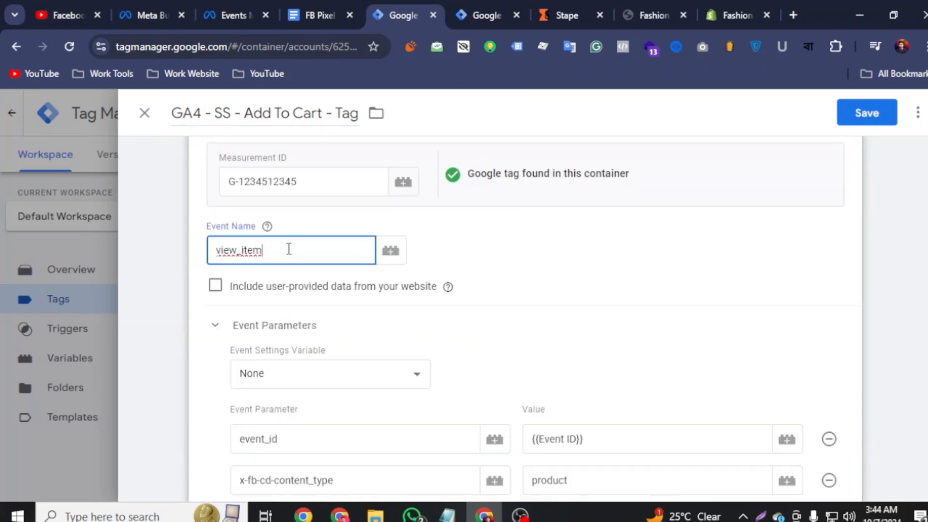
{"action": "left_click", "coordinate": [335, 3]}
{"action": "double_click", "coordinate": [564, 346]}
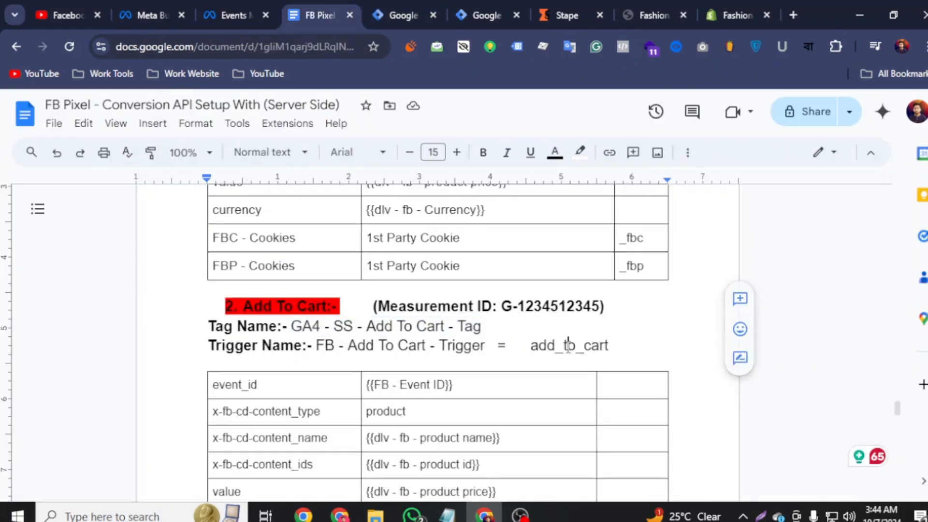
- Copy add_to_cart from the setup document and set it as the event name of the GA4 - SS - Add To Cart - Tag in Tag Manager
{"action": "right_click", "coordinate": [569, 352]}
{"action": "left_click", "coordinate": [630, 190]}
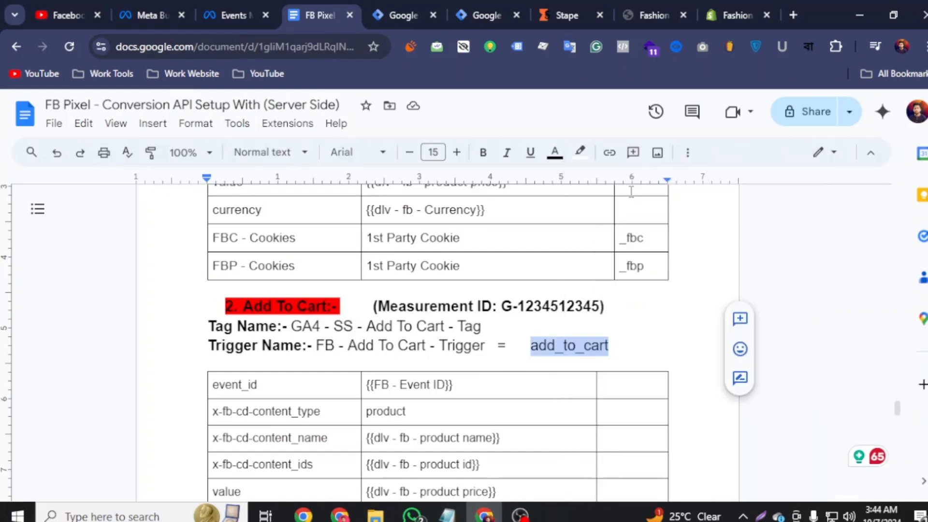
{"action": "left_click", "coordinate": [395, 16]}
{"action": "left_click", "coordinate": [190, 259]}
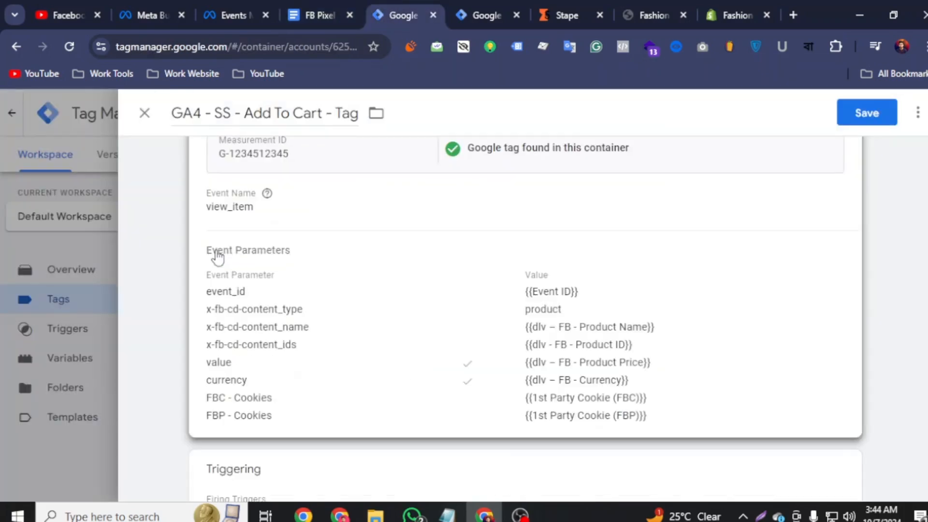
{"action": "left_click", "coordinate": [269, 221]}
{"action": "left_click", "coordinate": [258, 249]}
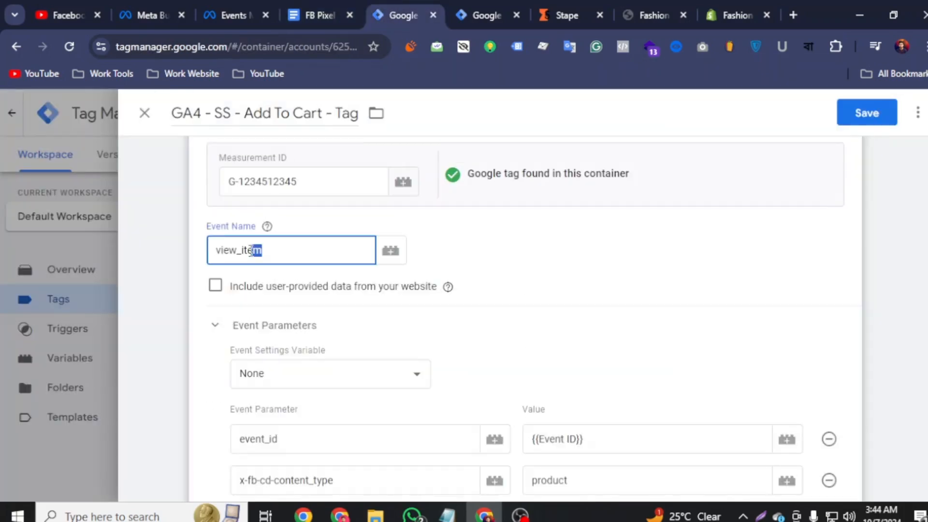
{"action": "right_click", "coordinate": [220, 250]}
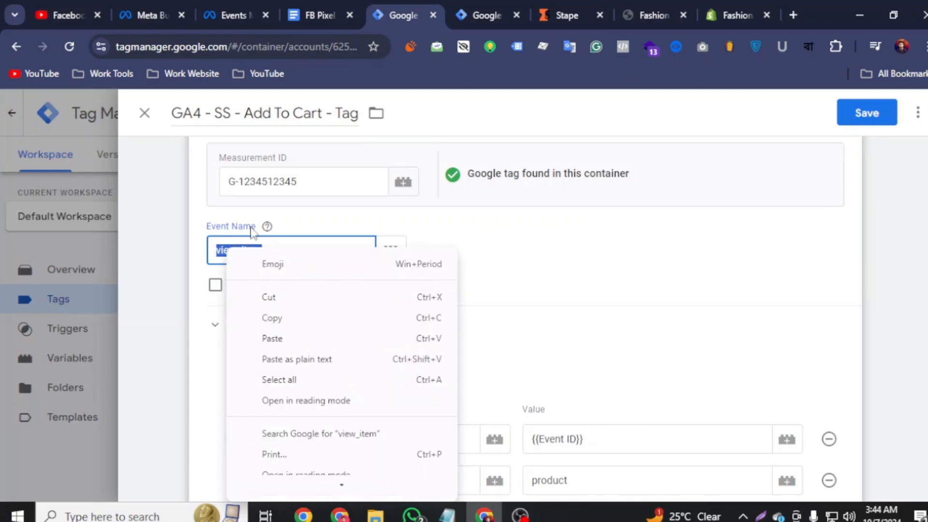
{"action": "left_click", "coordinate": [279, 356]}
- Replace the tag's View Item firing trigger with FB - Add to Cart - Trigger and save the tag
{"action": "scroll", "coordinate": [442, 362], "scroll_direction": "down", "scroll_amount": 5}
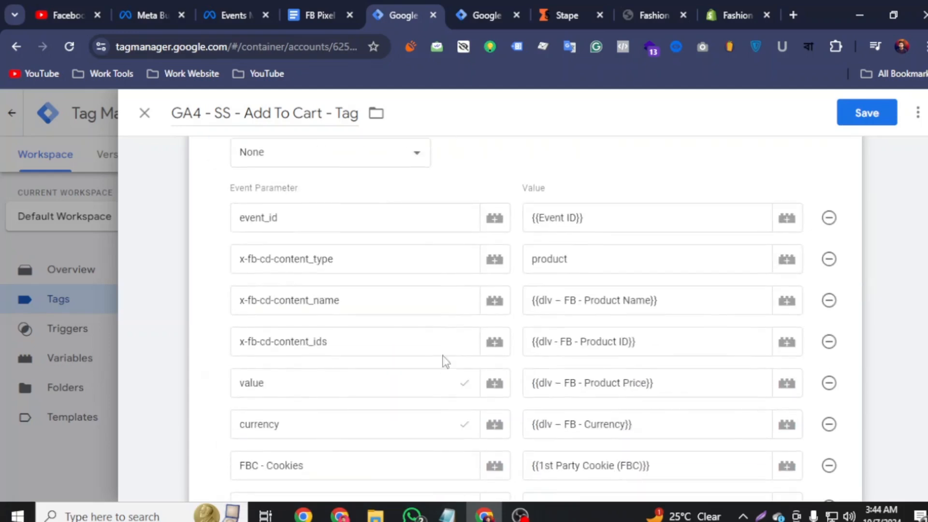
{"action": "scroll", "coordinate": [518, 314], "scroll_direction": "down", "scroll_amount": 6}
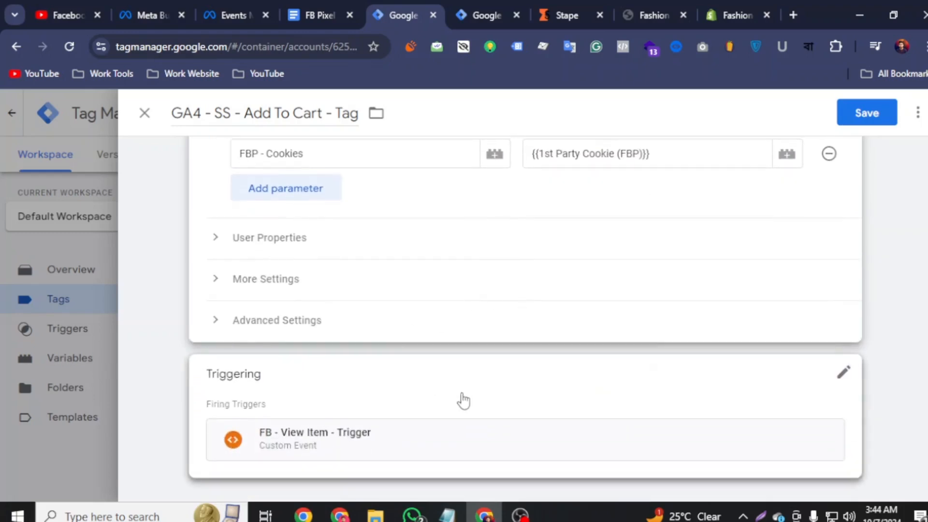
{"action": "left_click", "coordinate": [830, 437]}
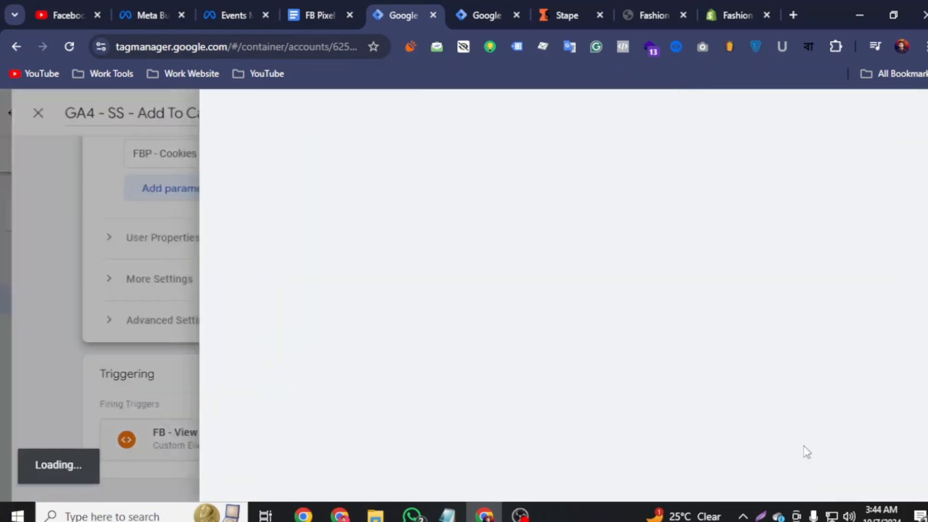
{"action": "left_click", "coordinate": [107, 128]}
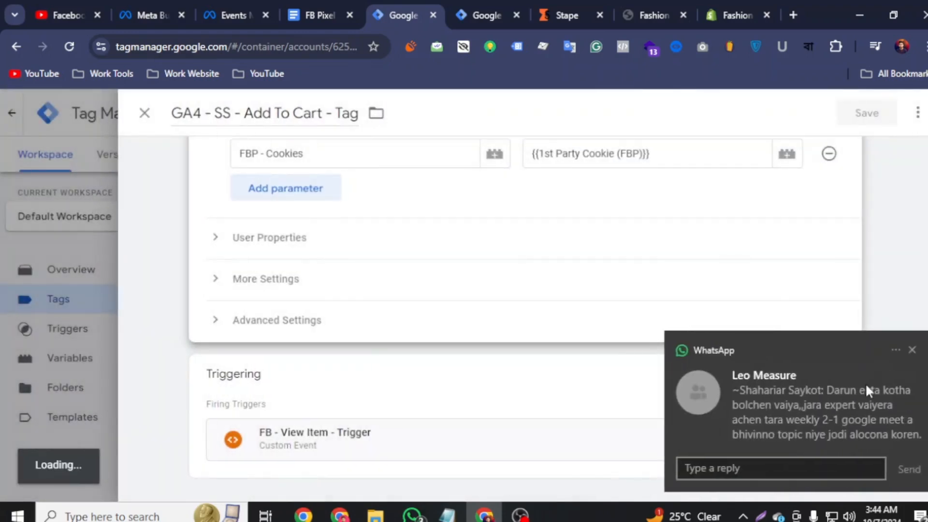
{"action": "left_click", "coordinate": [912, 350]}
{"action": "left_click", "coordinate": [837, 392]}
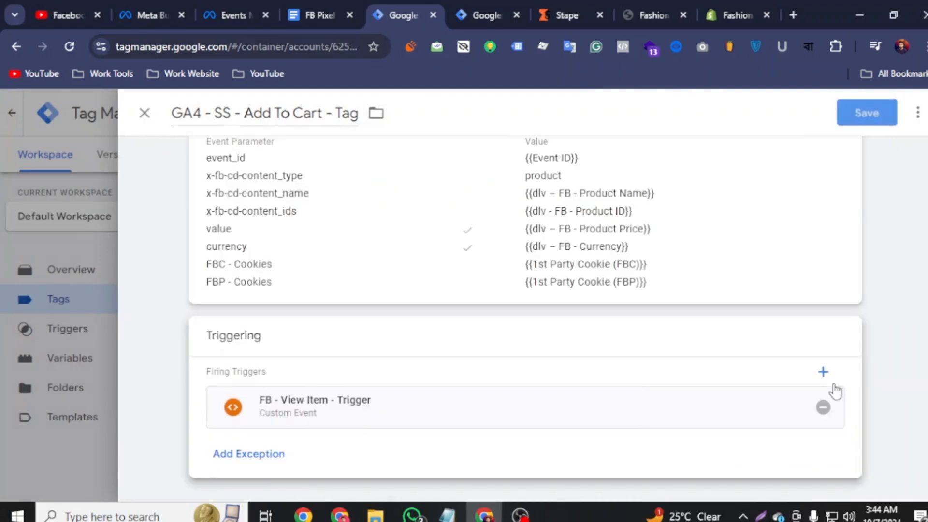
{"action": "left_click", "coordinate": [822, 408]}
{"action": "left_click", "coordinate": [451, 384]}
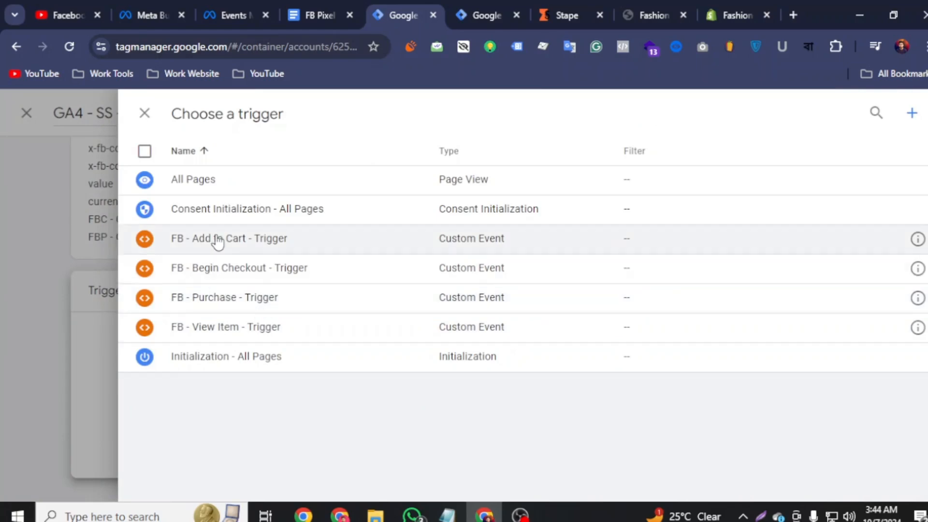
{"action": "left_click", "coordinate": [216, 239]}
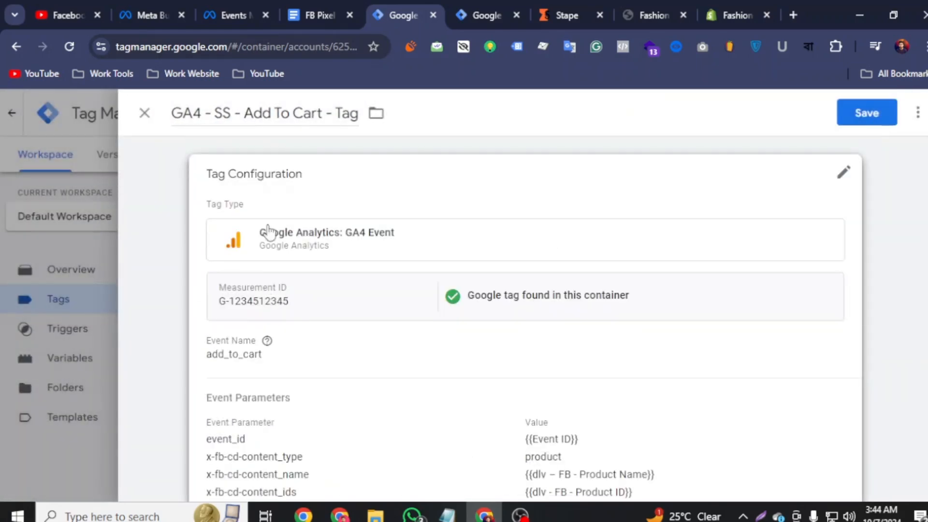
{"action": "left_click", "coordinate": [866, 113]}
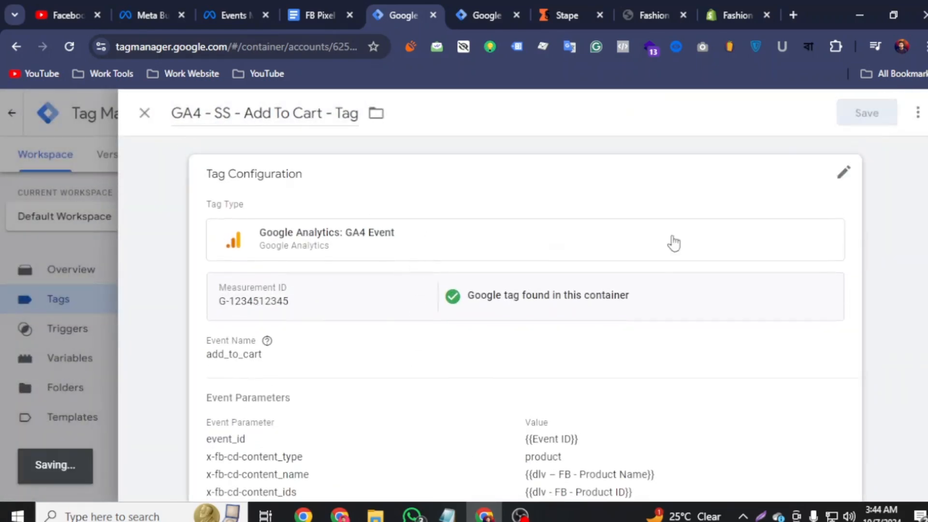
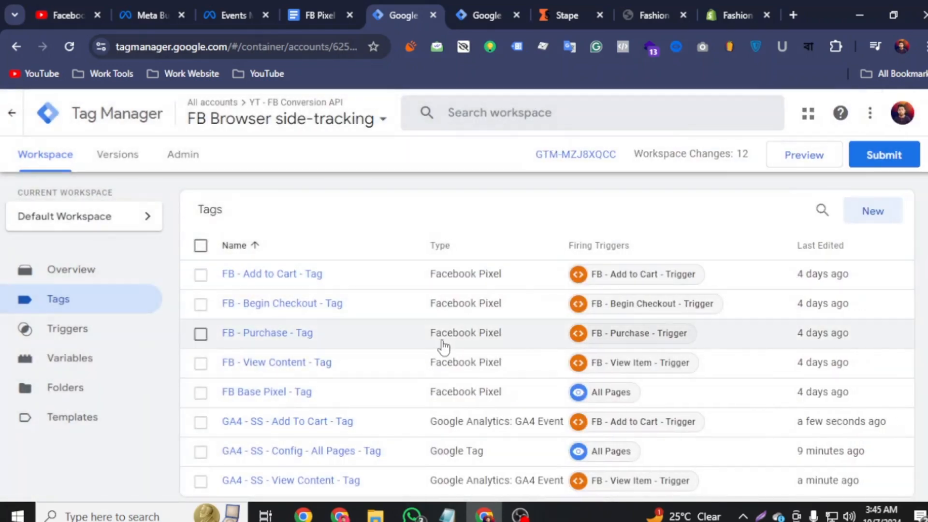
- Consult the Checkout section of the setup document and duplicate the GA4 - SS - Add To Cart - Tag in Tag Manager
{"action": "scroll", "coordinate": [442, 345], "scroll_direction": "down", "scroll_amount": 1}
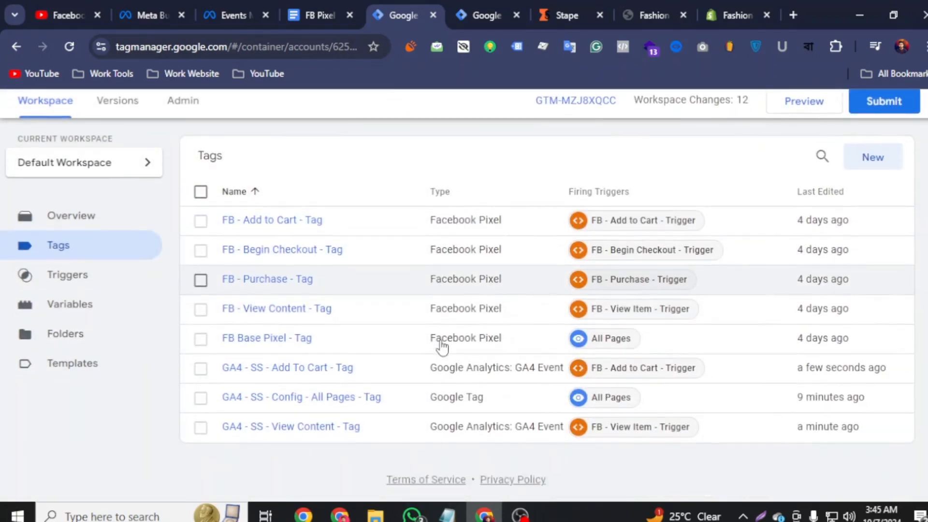
{"action": "left_click", "coordinate": [309, 10]}
{"action": "scroll", "coordinate": [379, 397], "scroll_direction": "down", "scroll_amount": 10}
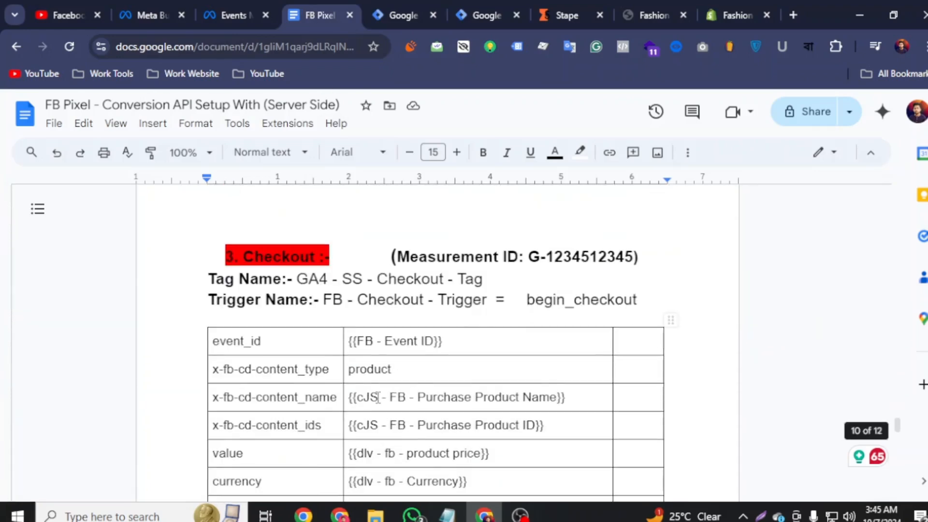
{"action": "scroll", "coordinate": [379, 396], "scroll_direction": "down", "scroll_amount": 4}
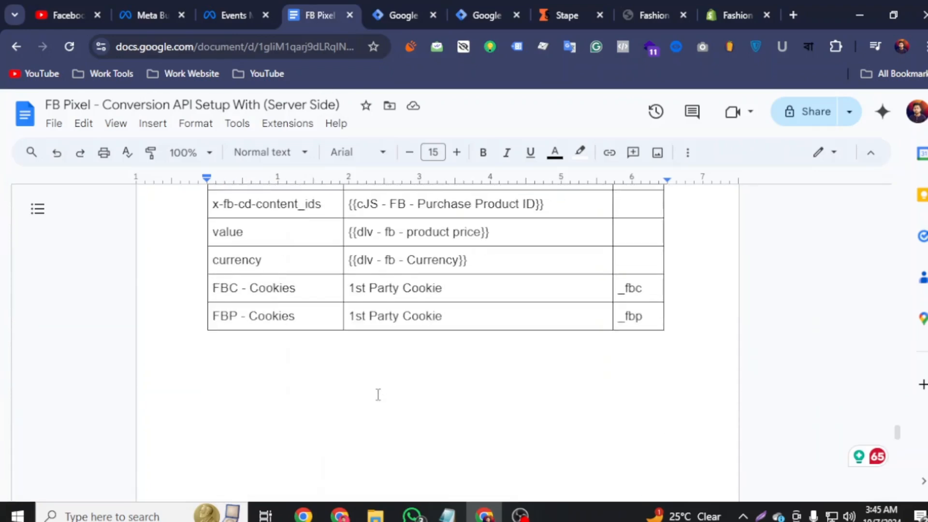
{"action": "scroll", "coordinate": [379, 395], "scroll_direction": "up", "scroll_amount": 3}
{"action": "left_click", "coordinate": [384, 11]}
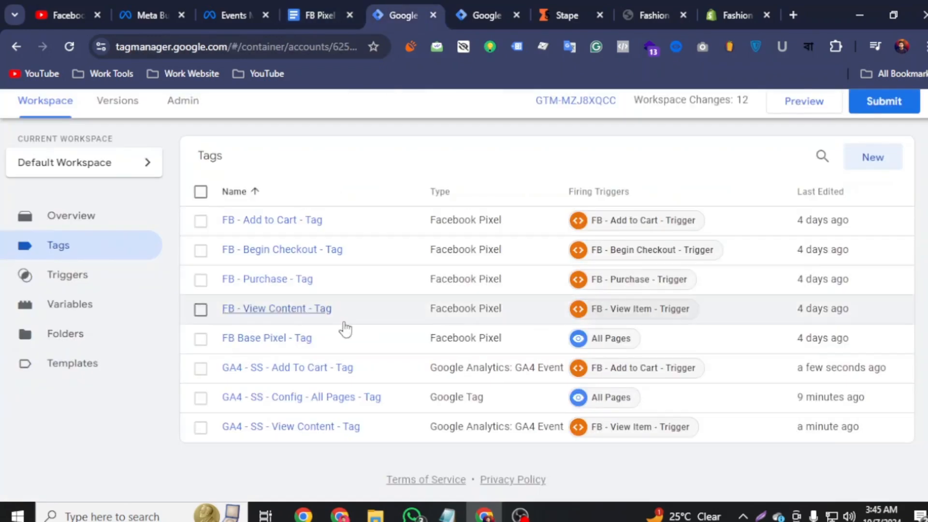
{"action": "left_click", "coordinate": [268, 368]}
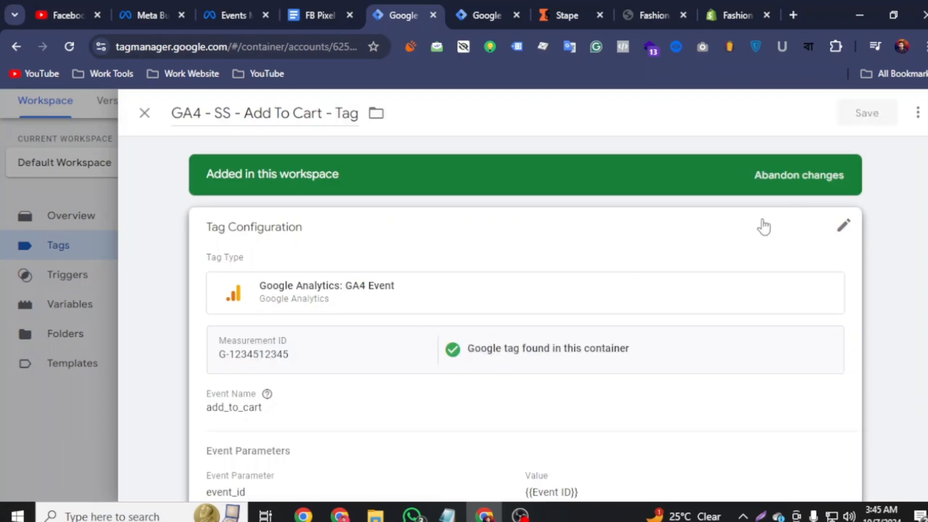
{"action": "left_click", "coordinate": [918, 113]}
{"action": "left_click", "coordinate": [872, 147]}
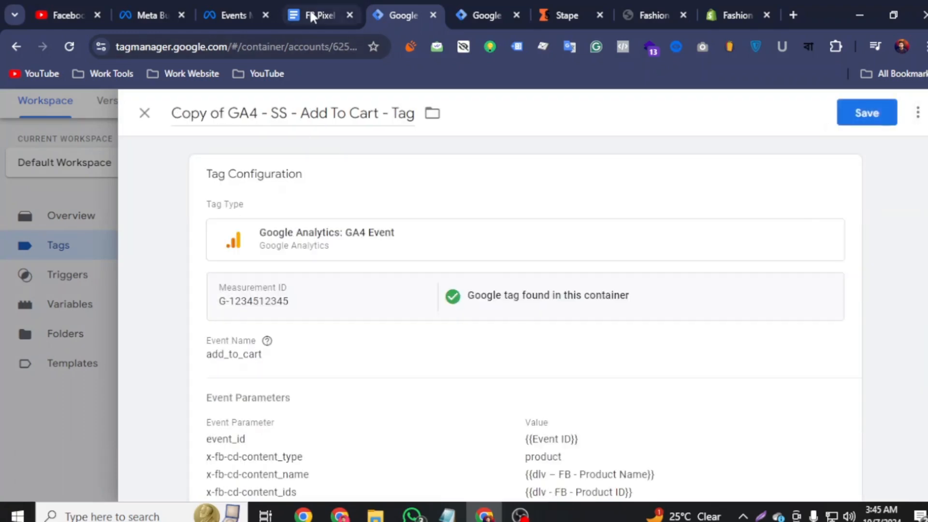
- Copy the Checkout tag name from the setup document and rename the duplicated tag as GA4 - SS - Checkout - Tag
{"action": "left_click", "coordinate": [311, 11]}
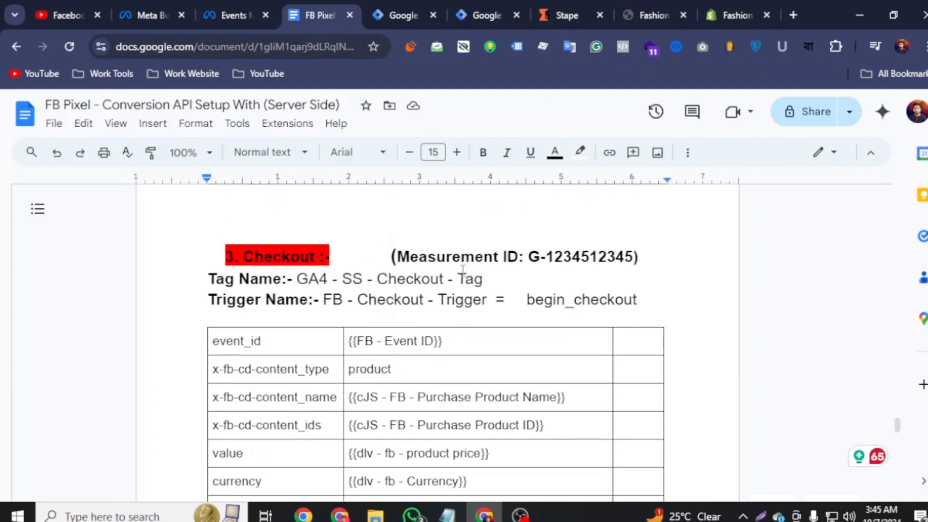
{"action": "left_click_drag", "start_coordinate": [486, 274], "coordinate": [305, 287]}
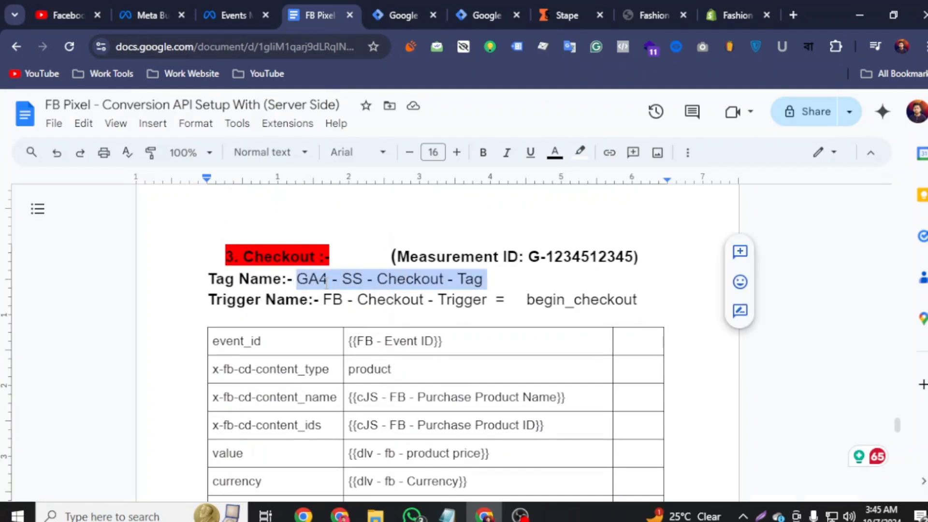
{"action": "right_click", "coordinate": [326, 284]}
{"action": "left_click", "coordinate": [371, 188]}
{"action": "left_click", "coordinate": [387, 12]}
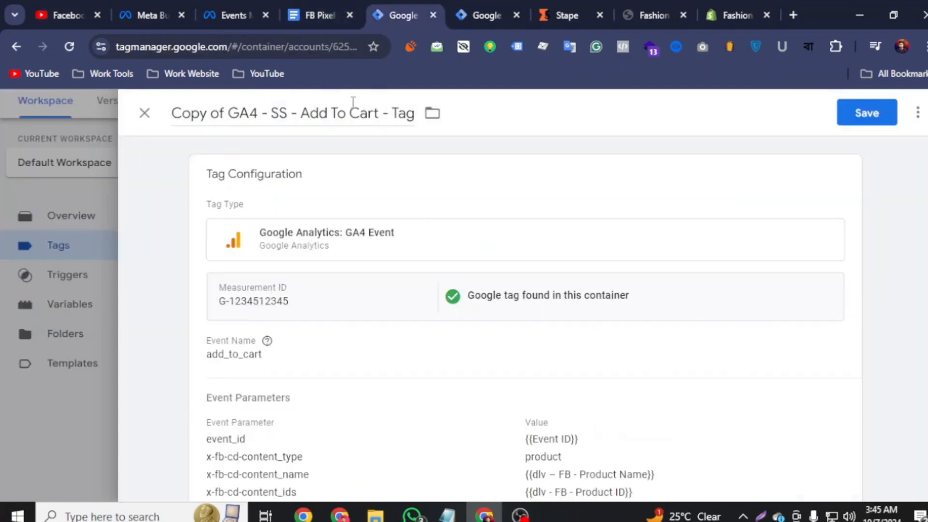
{"action": "left_click_drag", "start_coordinate": [410, 114], "coordinate": [311, 114]}
{"action": "left_click", "coordinate": [380, 115]}
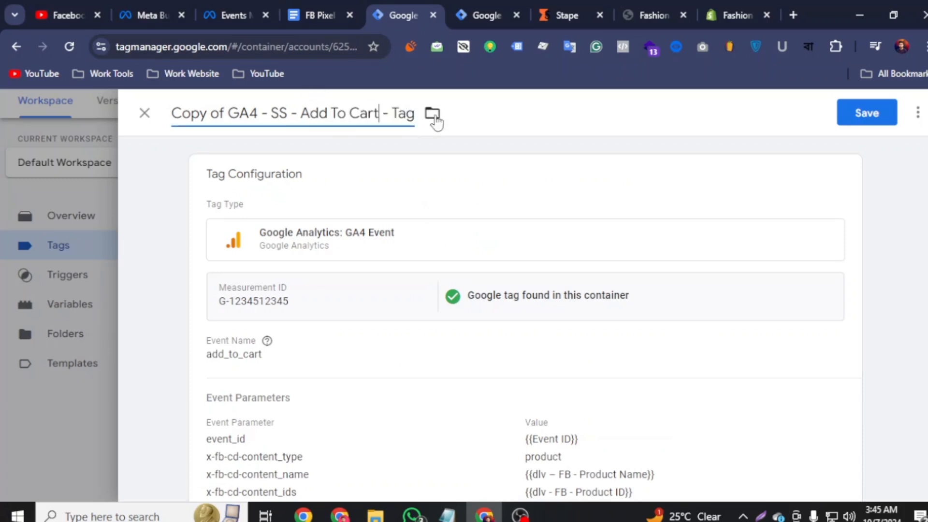
{"action": "left_click_drag", "start_coordinate": [414, 113], "coordinate": [176, 113]}
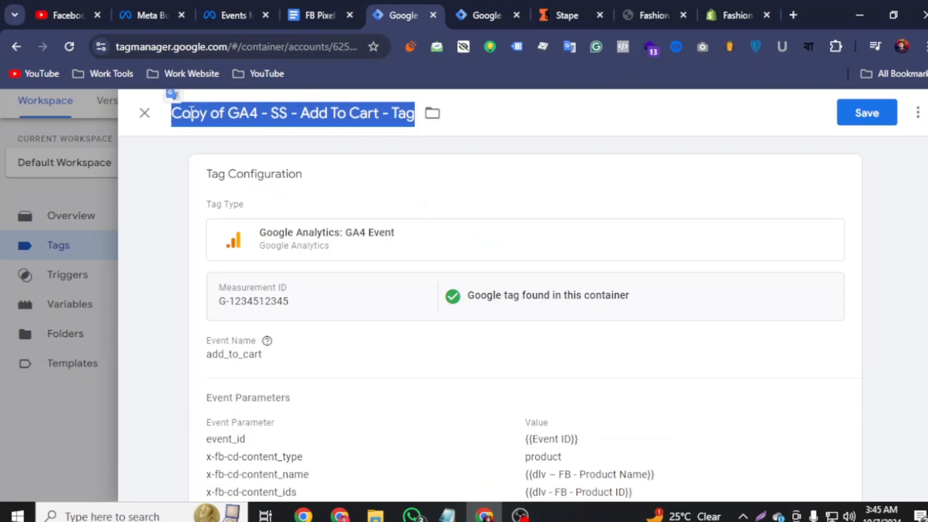
{"action": "right_click", "coordinate": [190, 114]}
{"action": "left_click", "coordinate": [237, 224]}
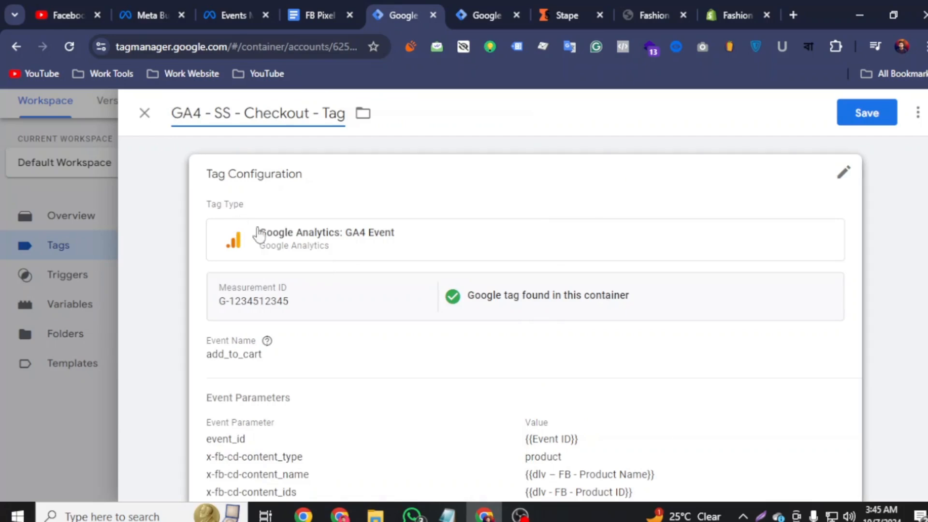
- Copy begin_checkout from the setup document's Checkout section and set it as the Checkout tag's event name
{"action": "left_click", "coordinate": [302, 365]}
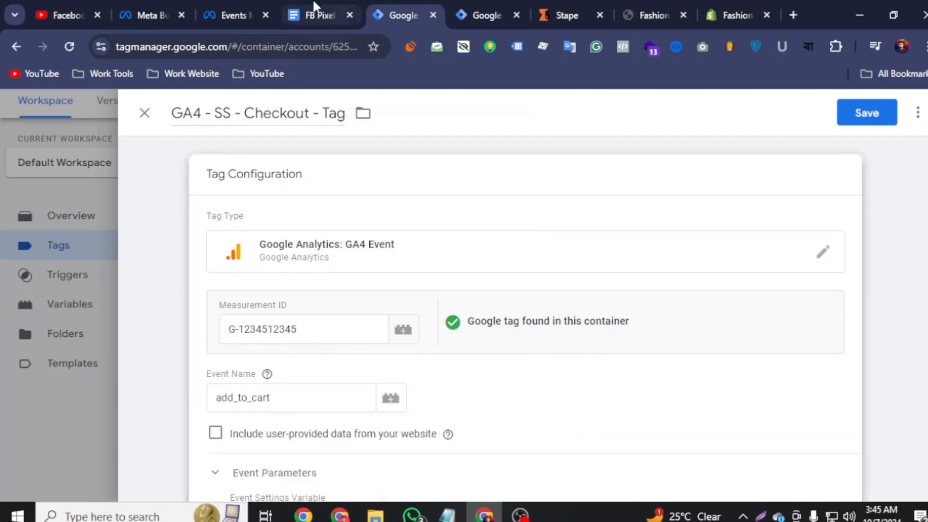
{"action": "left_click", "coordinate": [319, 15]}
{"action": "triple_click", "coordinate": [553, 296]}
{"action": "double_click", "coordinate": [552, 296]}
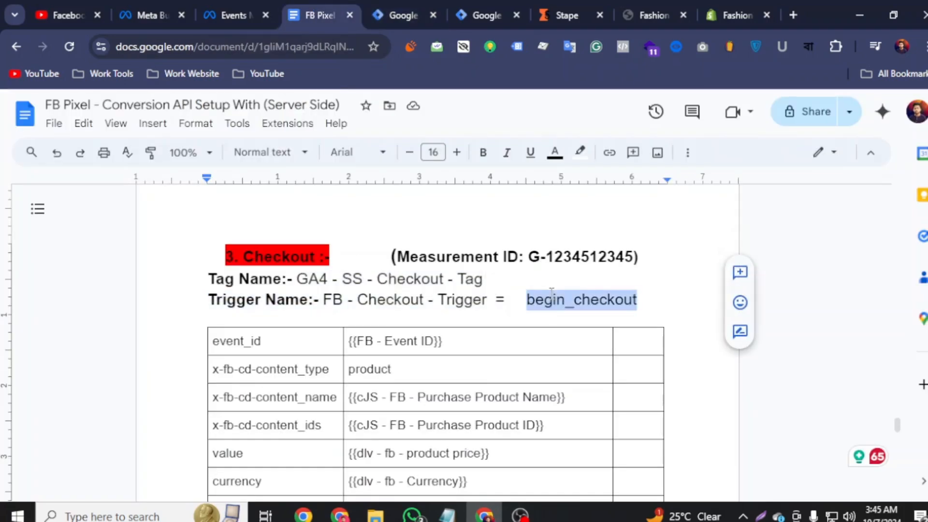
{"action": "right_click", "coordinate": [565, 300]}
{"action": "left_click", "coordinate": [597, 189]}
{"action": "left_click", "coordinate": [381, 13]}
{"action": "left_click_drag", "start_coordinate": [290, 401], "coordinate": [225, 395]}
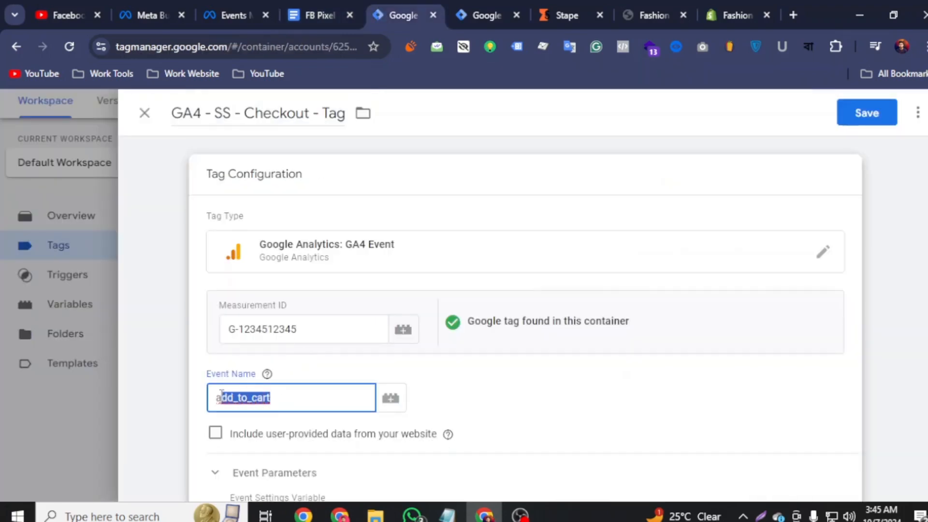
{"action": "right_click", "coordinate": [222, 393]}
{"action": "left_click", "coordinate": [267, 239]}
- Replace the Checkout tag's Add to Cart firing trigger with FB - Begin Checkout - Trigger and save the tag
{"action": "scroll", "coordinate": [297, 270], "scroll_direction": "down", "scroll_amount": 5}
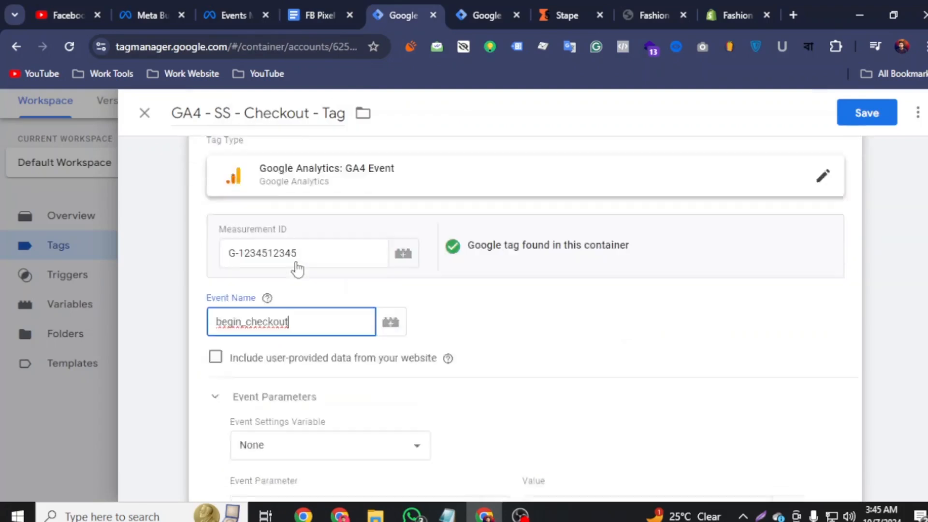
{"action": "scroll", "coordinate": [355, 317], "scroll_direction": "down", "scroll_amount": 10}
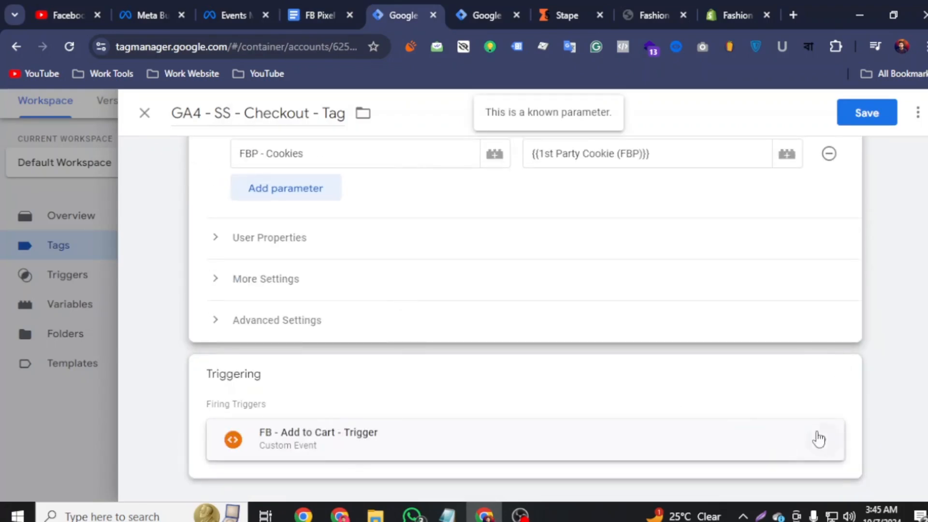
{"action": "left_click", "coordinate": [818, 439]}
{"action": "left_click", "coordinate": [82, 368]}
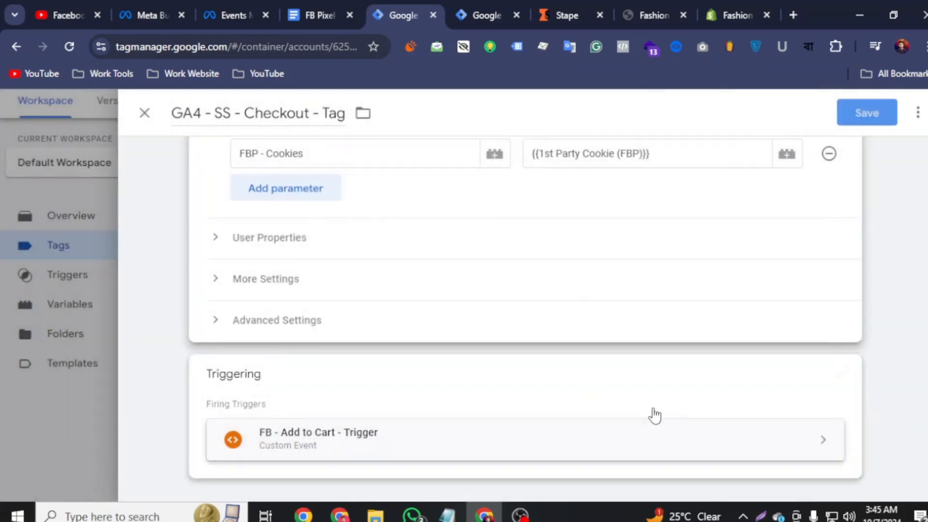
{"action": "left_click", "coordinate": [843, 372]}
{"action": "left_click", "coordinate": [821, 407]}
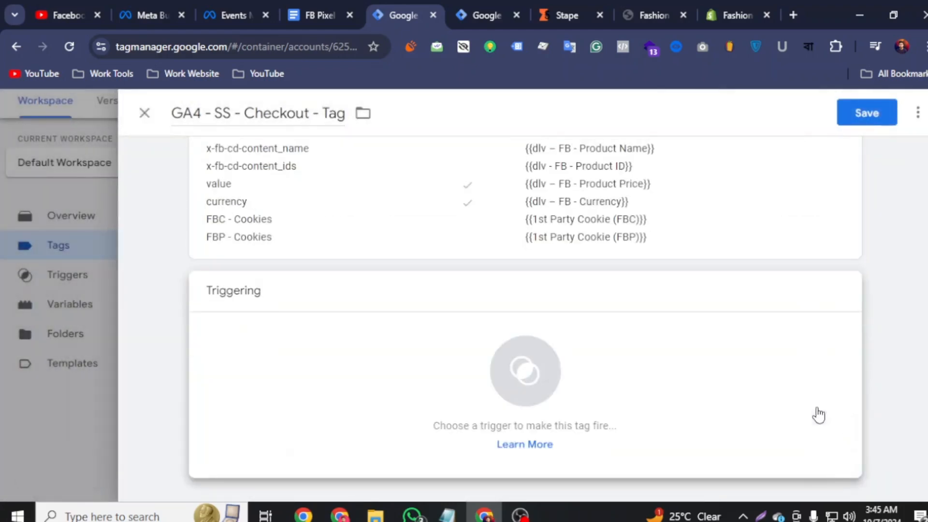
{"action": "left_click", "coordinate": [539, 381]}
{"action": "left_click", "coordinate": [243, 273]}
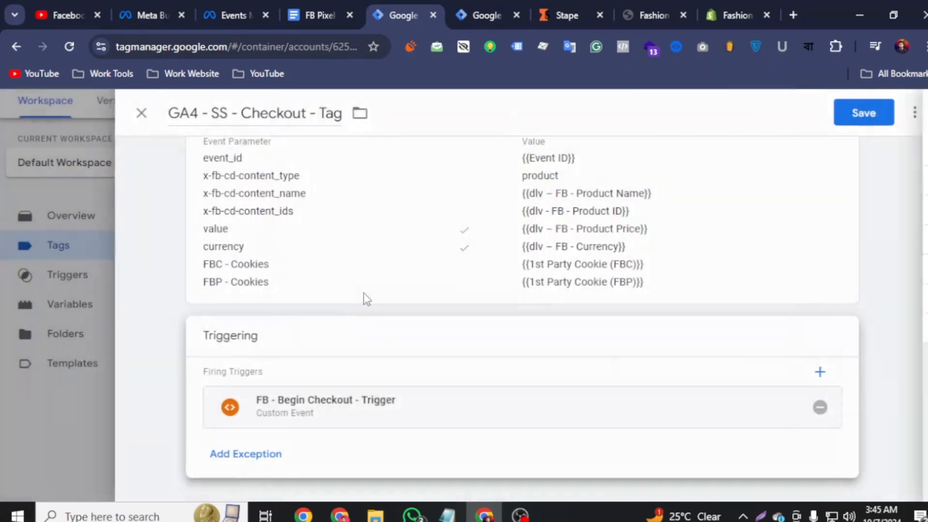
{"action": "left_click", "coordinate": [846, 116]}
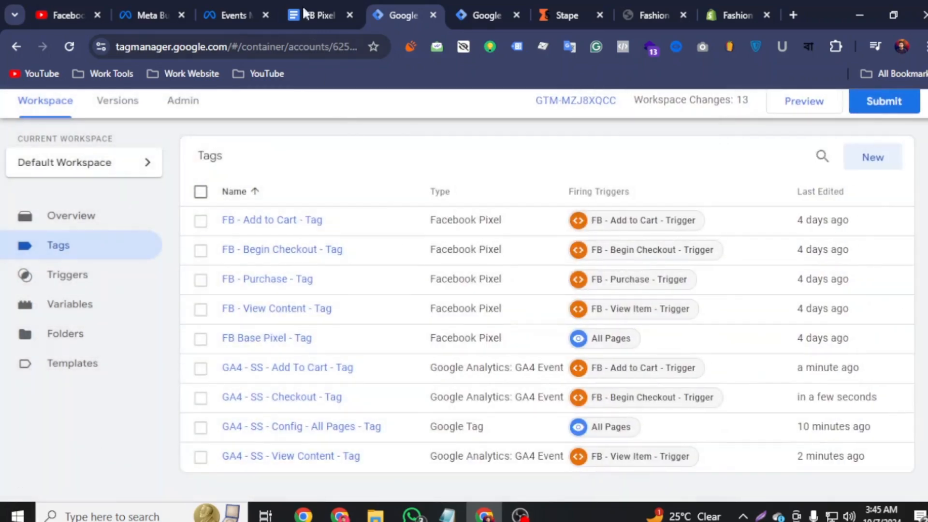
- Review the Purchase section of the setup document and duplicate the GA4 - SS - Checkout - Tag in Tag Manager
{"action": "left_click", "coordinate": [310, 8]}
{"action": "scroll", "coordinate": [323, 359], "scroll_direction": "down", "scroll_amount": 10}
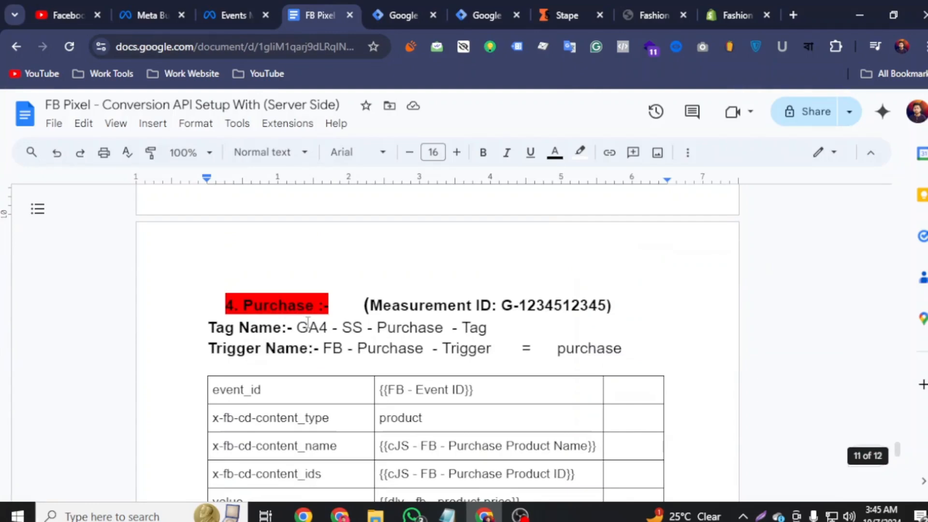
{"action": "scroll", "coordinate": [308, 323], "scroll_direction": "down", "scroll_amount": 9}
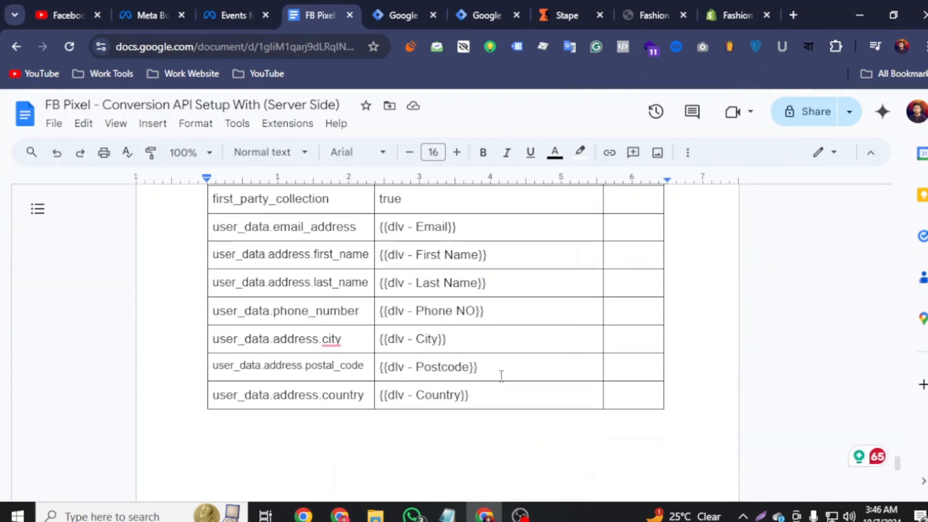
{"action": "scroll", "coordinate": [502, 373], "scroll_direction": "up", "scroll_amount": 10}
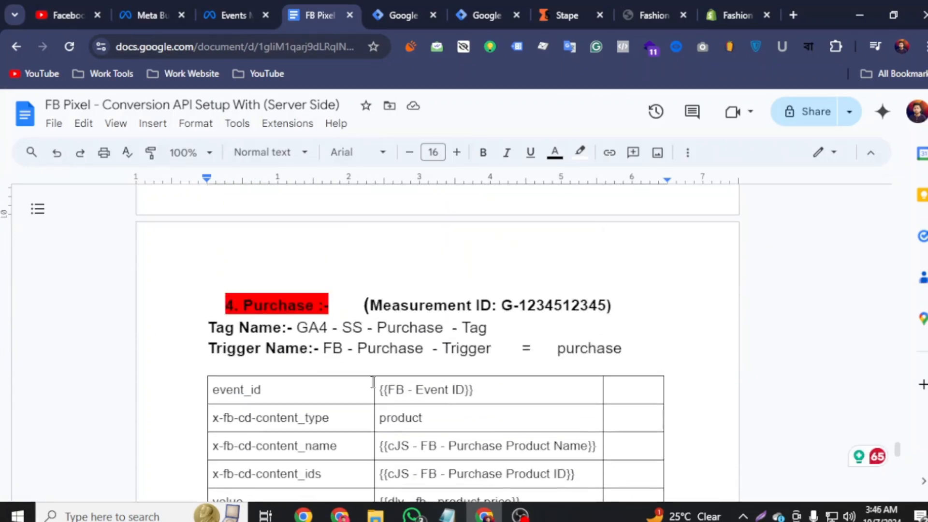
{"action": "scroll", "coordinate": [372, 383], "scroll_direction": "down", "scroll_amount": 1}
{"action": "scroll", "coordinate": [373, 382], "scroll_direction": "down", "scroll_amount": 1}
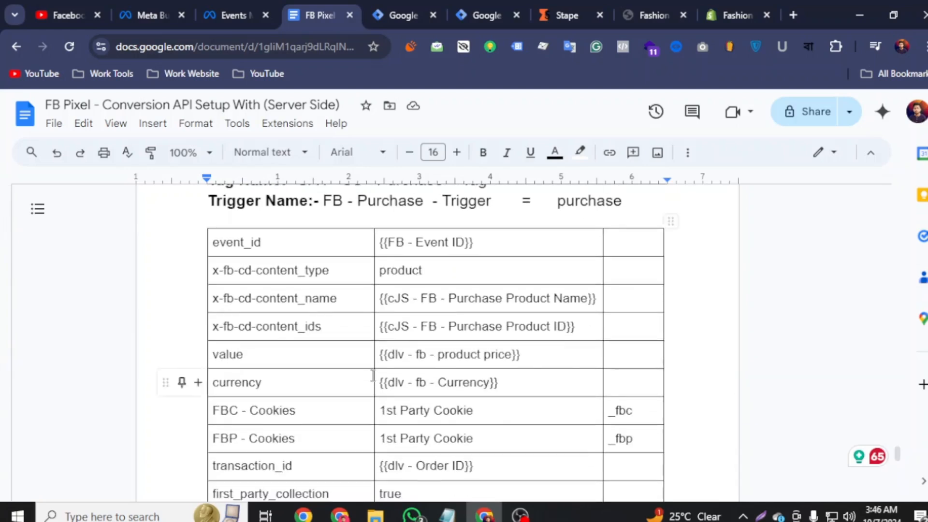
{"action": "scroll", "coordinate": [374, 367], "scroll_direction": "up", "scroll_amount": 2}
{"action": "left_click", "coordinate": [397, 16]}
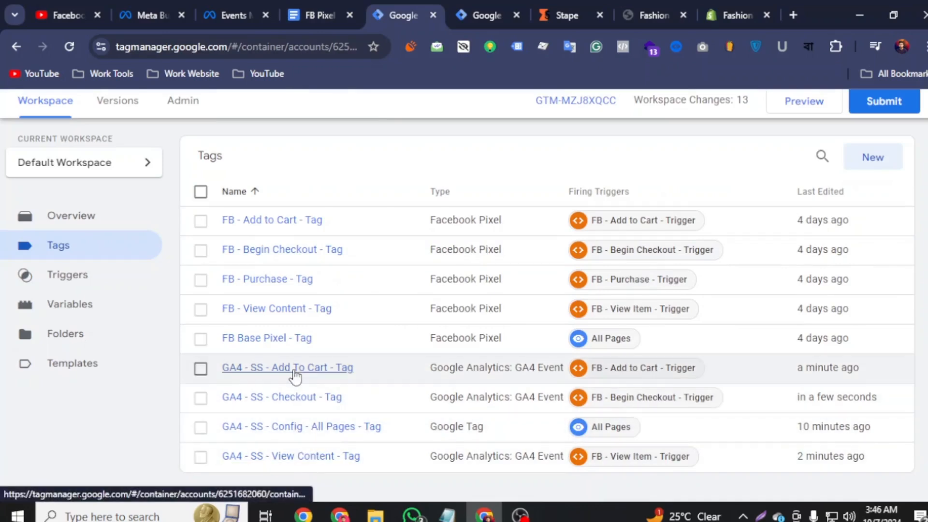
{"action": "left_click", "coordinate": [301, 398]}
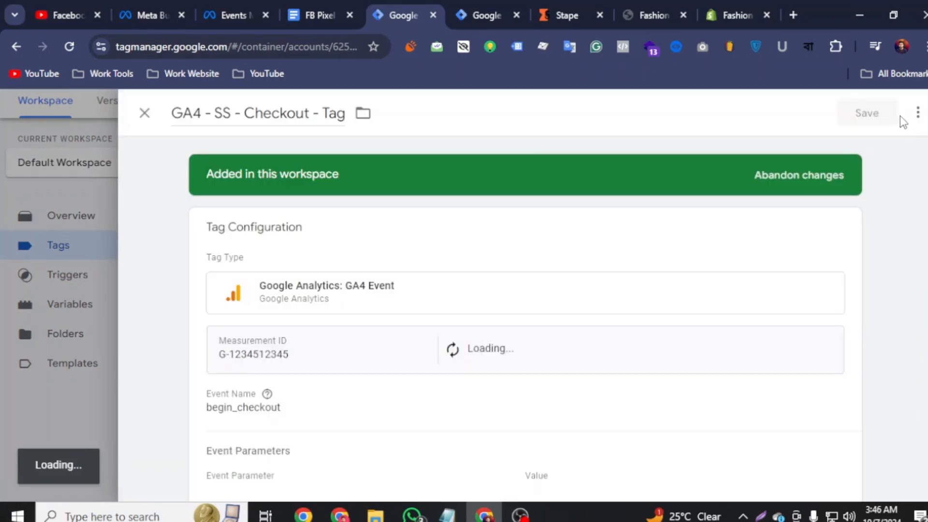
{"action": "left_click", "coordinate": [918, 113]}
{"action": "left_click", "coordinate": [868, 147]}
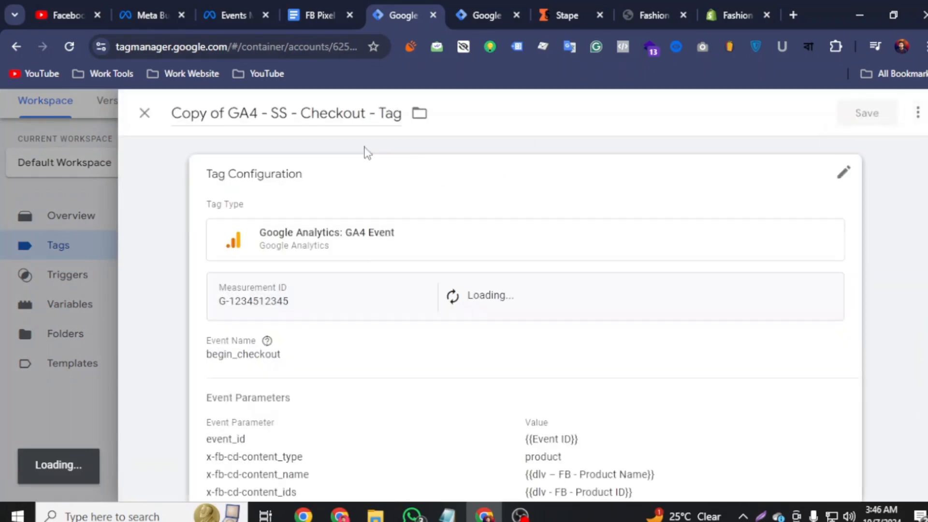
- Copy the Purchase tag name from the setup document and rename the duplicated tag as GA4 - SS - Purchase - Tag
{"action": "left_click", "coordinate": [315, 15]}
{"action": "left_click_drag", "start_coordinate": [490, 255], "coordinate": [287, 253]}
{"action": "right_click", "coordinate": [311, 255]}
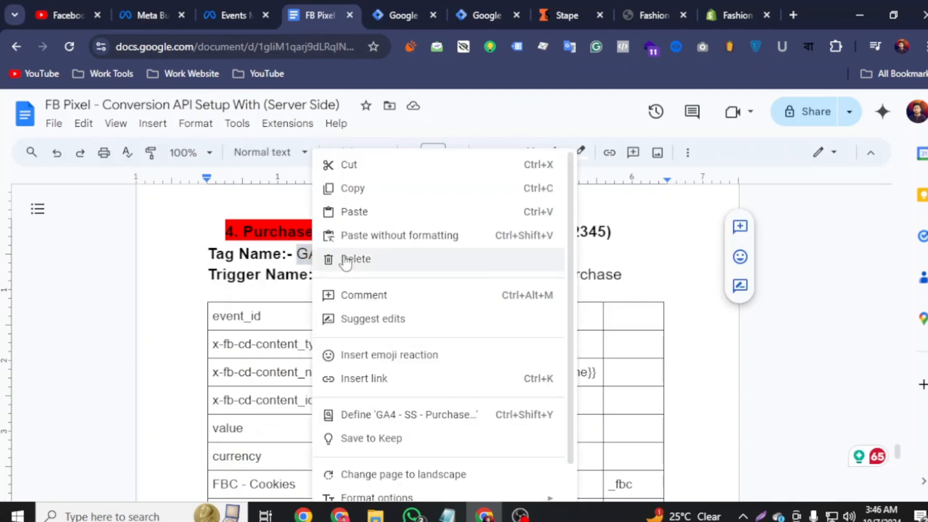
{"action": "left_click", "coordinate": [363, 190]}
{"action": "left_click", "coordinate": [393, 21]}
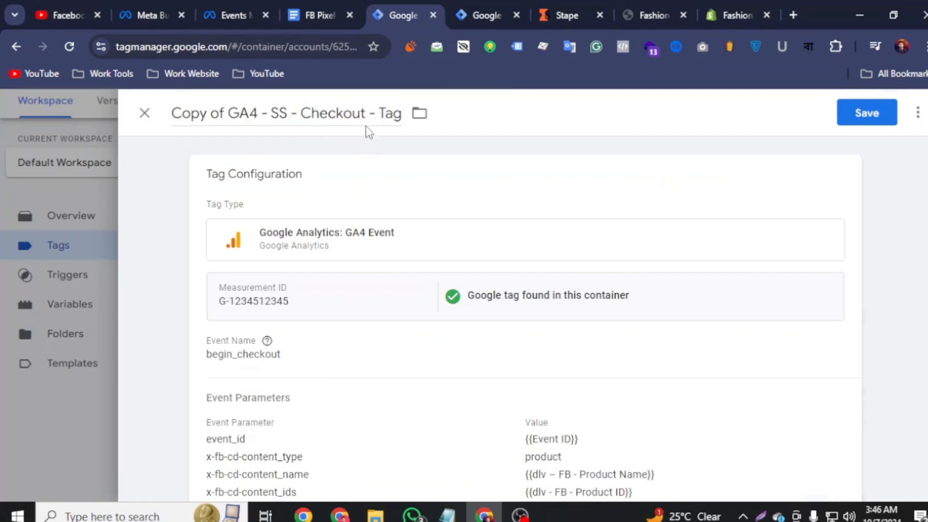
{"action": "left_click_drag", "start_coordinate": [400, 113], "coordinate": [199, 124]}
{"action": "right_click", "coordinate": [207, 124]}
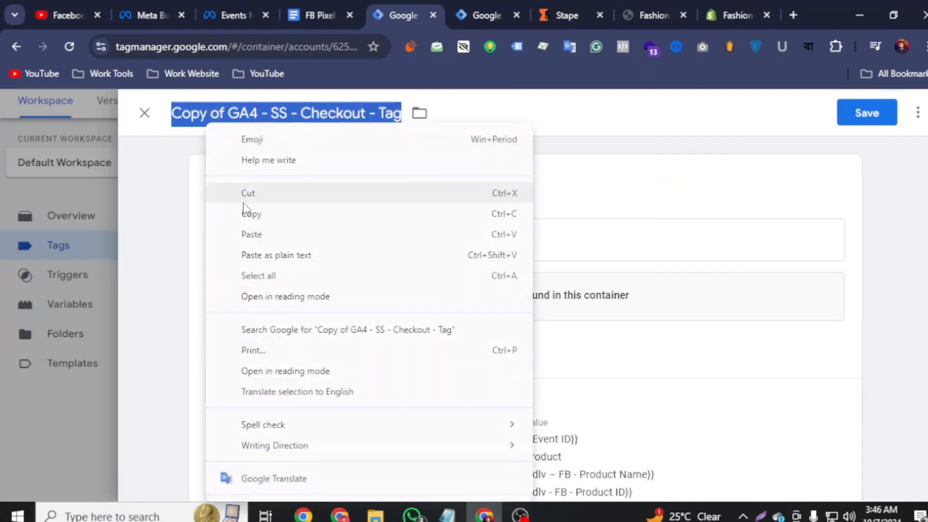
{"action": "left_click", "coordinate": [253, 235]}
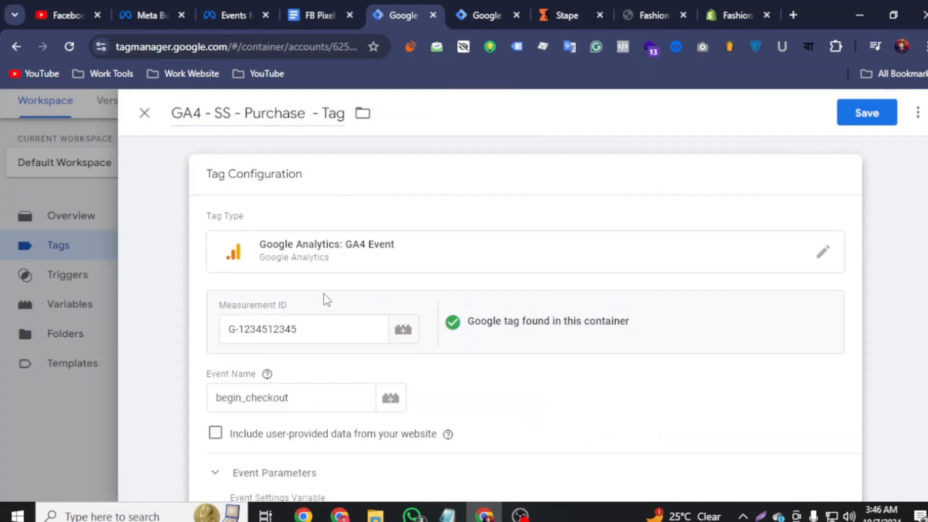
- Copy purchase from the setup document's Purchase section and set it as the Purchase tag's event name
{"action": "scroll", "coordinate": [325, 300], "scroll_direction": "down", "scroll_amount": 3}
{"action": "double_click", "coordinate": [281, 247]}
{"action": "left_click", "coordinate": [326, 16]}
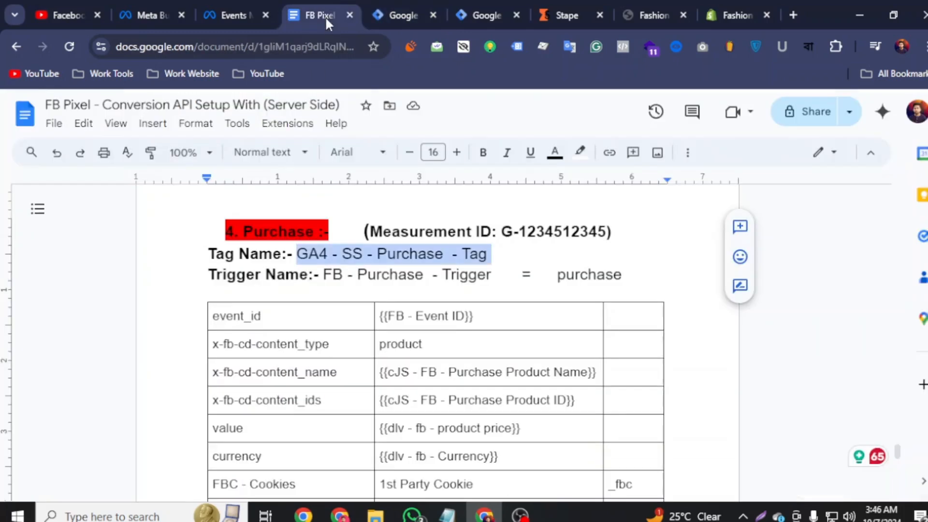
{"action": "left_click", "coordinate": [581, 272]}
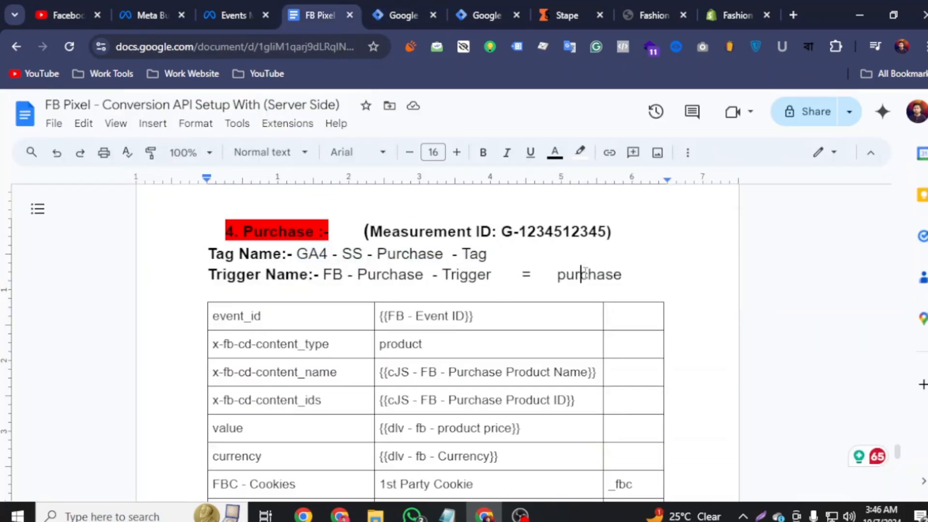
{"action": "double_click", "coordinate": [584, 271]}
{"action": "right_click", "coordinate": [588, 274]}
{"action": "left_click", "coordinate": [621, 187]}
{"action": "left_click", "coordinate": [382, 7]}
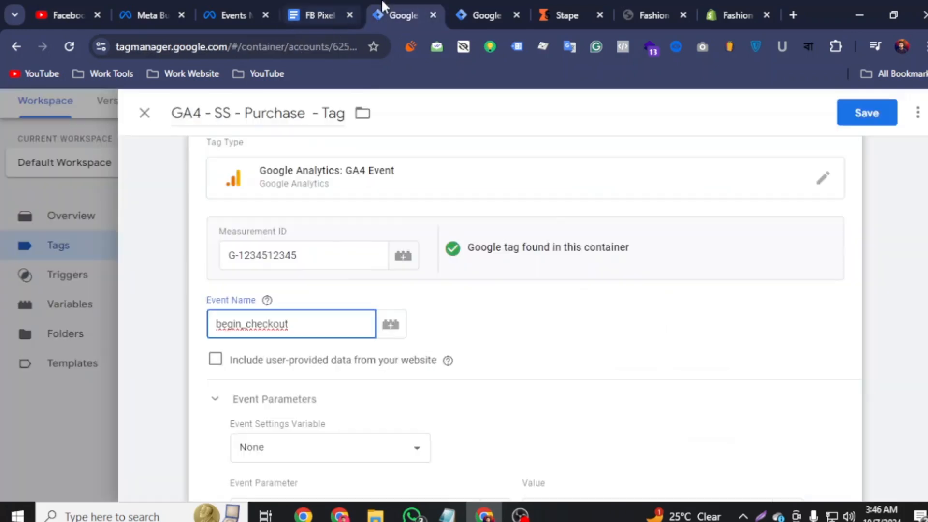
{"action": "right_click", "coordinate": [237, 330]}
{"action": "left_click", "coordinate": [251, 168]}
- Add eight empty event parameter rows below FBP - Cookies in the Purchase tag
{"action": "scroll", "coordinate": [396, 353], "scroll_direction": "down", "scroll_amount": 6}
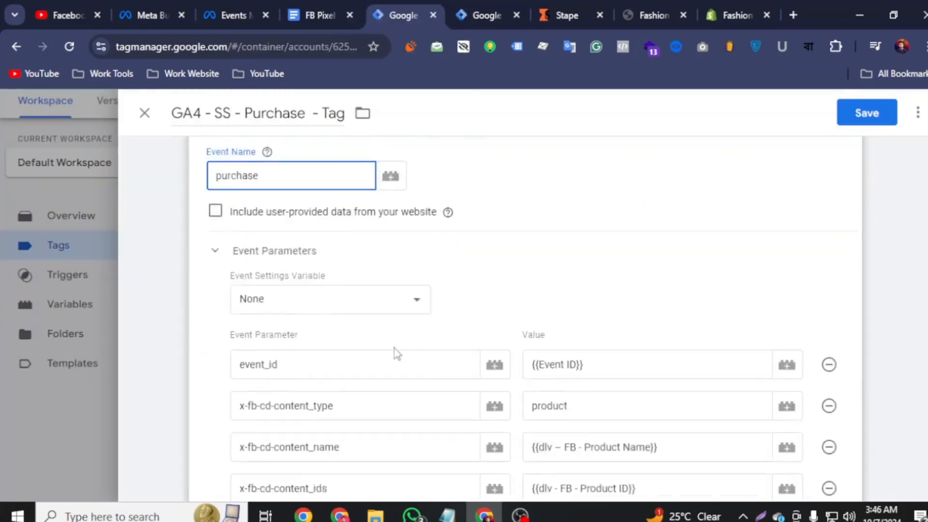
{"action": "scroll", "coordinate": [398, 344], "scroll_direction": "down", "scroll_amount": 5}
{"action": "left_click", "coordinate": [294, 323]}
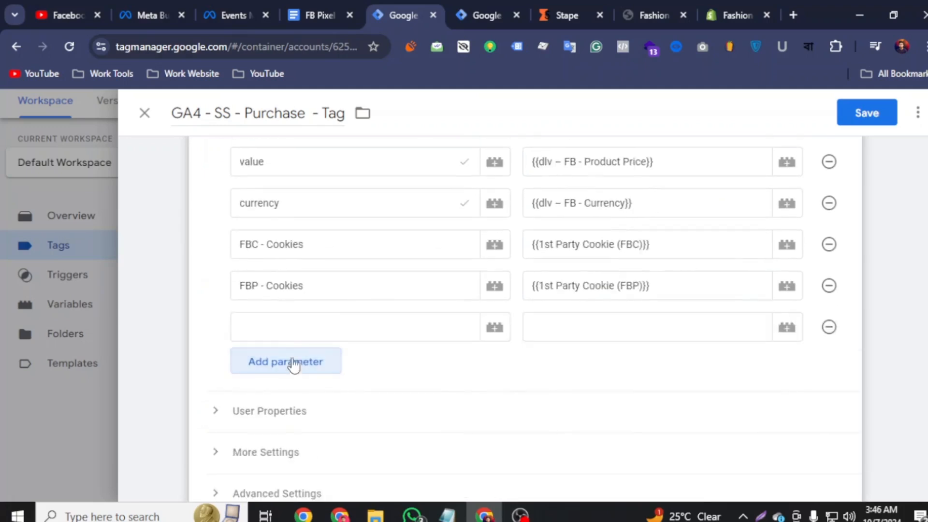
{"action": "left_click", "coordinate": [293, 368]}
{"action": "left_click", "coordinate": [291, 407]}
{"action": "left_click", "coordinate": [285, 440]}
{"action": "left_click", "coordinate": [289, 481]}
{"action": "scroll", "coordinate": [290, 435], "scroll_direction": "down", "scroll_amount": 3}
{"action": "left_click", "coordinate": [293, 380]}
{"action": "left_click", "coordinate": [294, 423]}
{"action": "left_click", "coordinate": [296, 461]}
{"action": "scroll", "coordinate": [295, 444], "scroll_direction": "up", "scroll_amount": 3}
- Examine the setup document's Purchase parameter table, comparing the rows down to FBP - Cookies with those from transaction_id onward
{"action": "left_click", "coordinate": [319, 6]}
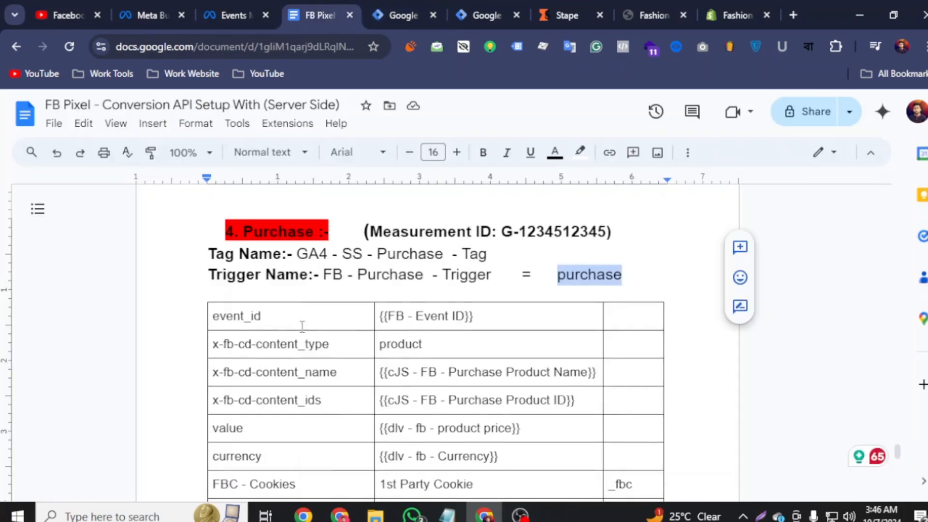
{"action": "scroll", "coordinate": [329, 323], "scroll_direction": "down", "scroll_amount": 3}
{"action": "scroll", "coordinate": [435, 387], "scroll_direction": "down", "scroll_amount": 2}
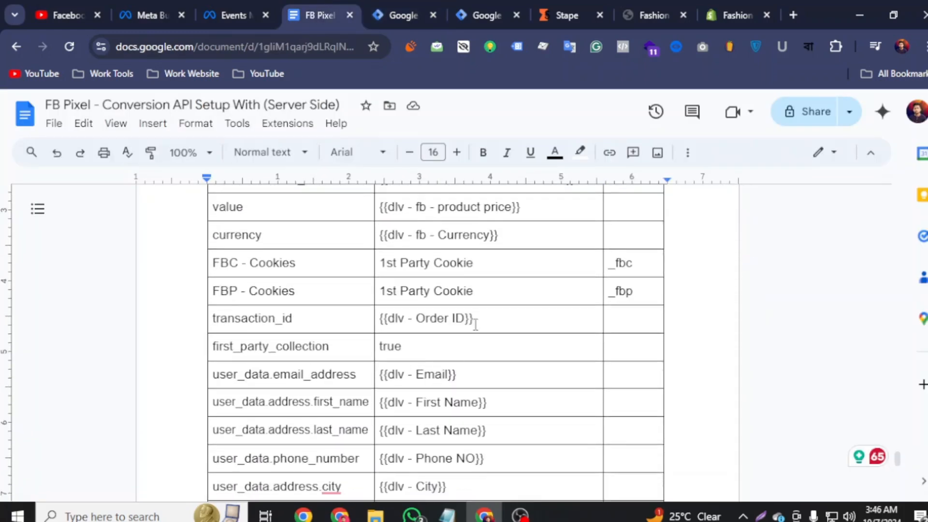
{"action": "double_click", "coordinate": [253, 320]}
{"action": "right_click", "coordinate": [253, 321]}
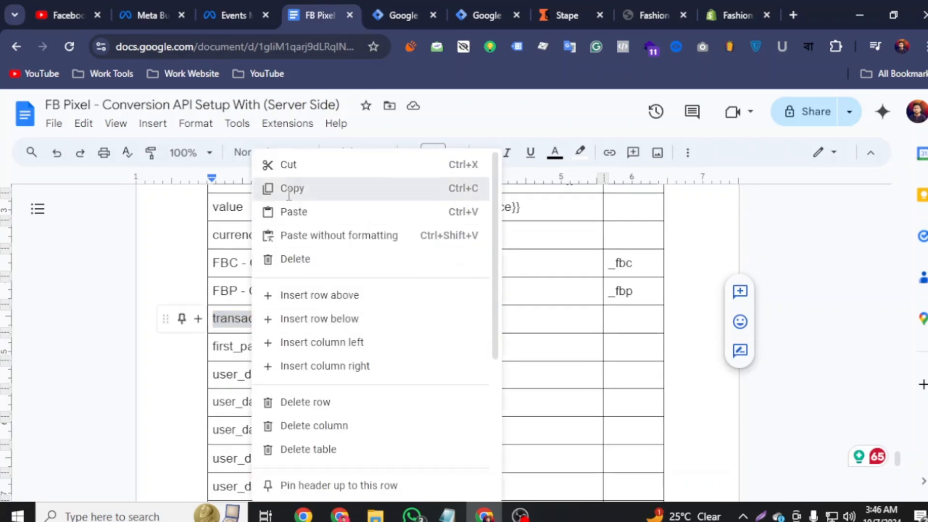
{"action": "left_click", "coordinate": [290, 183]}
{"action": "left_click_drag", "start_coordinate": [259, 318], "coordinate": [259, 333]}
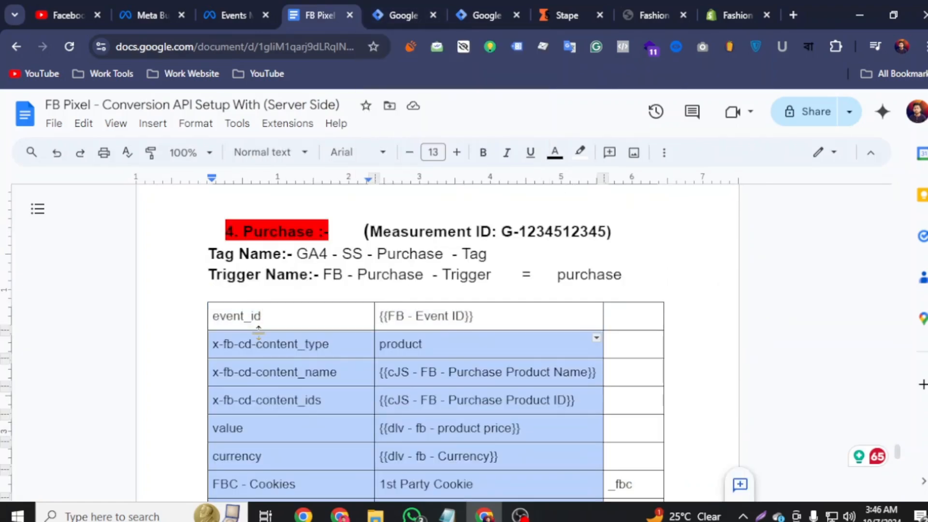
{"action": "scroll", "coordinate": [272, 333], "scroll_direction": "down", "scroll_amount": 5}
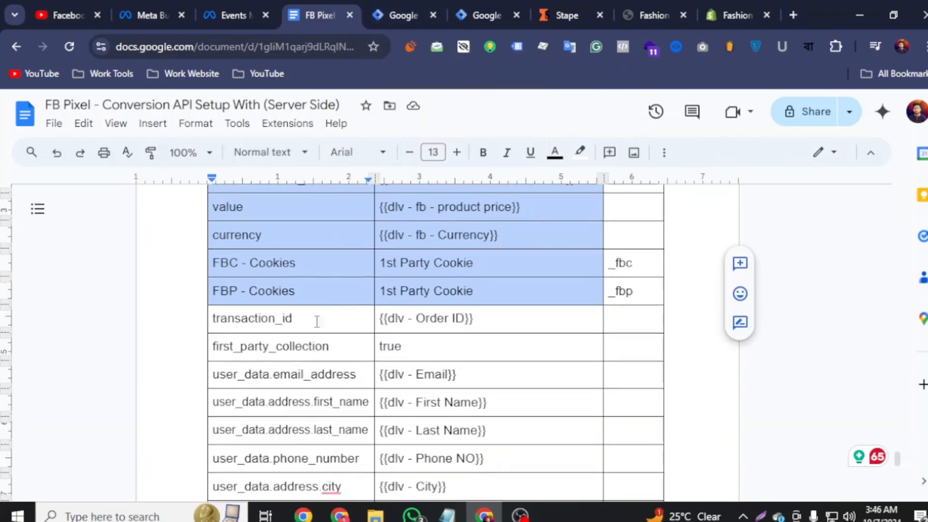
{"action": "left_click", "coordinate": [276, 320]}
{"action": "left_click_drag", "start_coordinate": [220, 318], "coordinate": [358, 343]}
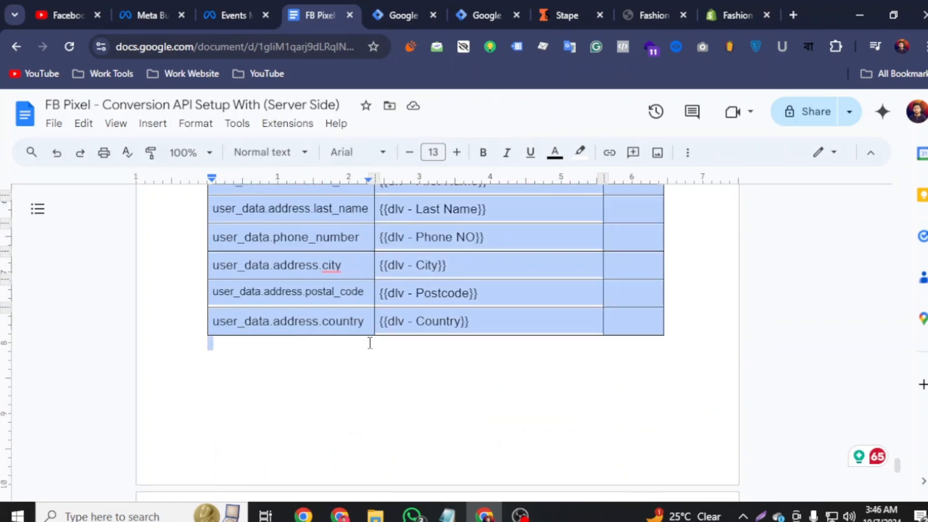
{"action": "scroll", "coordinate": [398, 338], "scroll_direction": "up", "scroll_amount": 8}
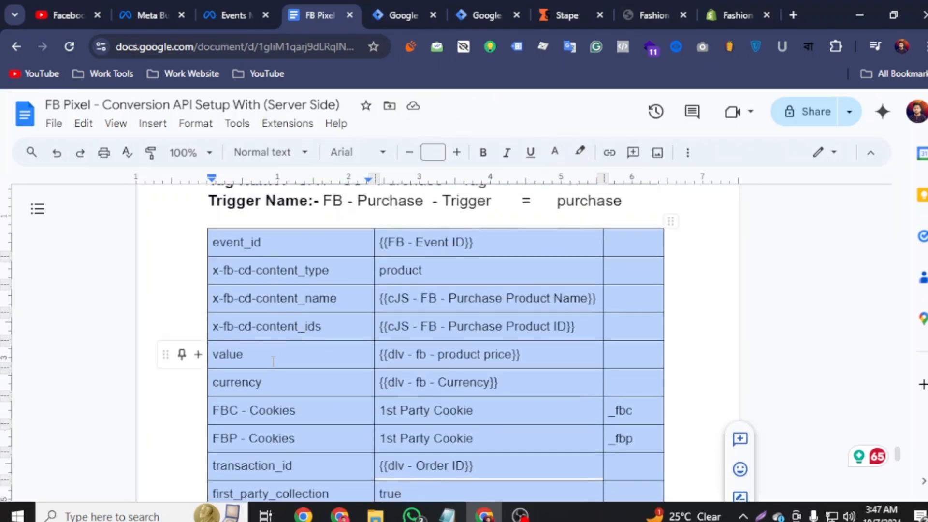
{"action": "left_click", "coordinate": [271, 356]}
{"action": "scroll", "coordinate": [284, 341], "scroll_direction": "down", "scroll_amount": 3}
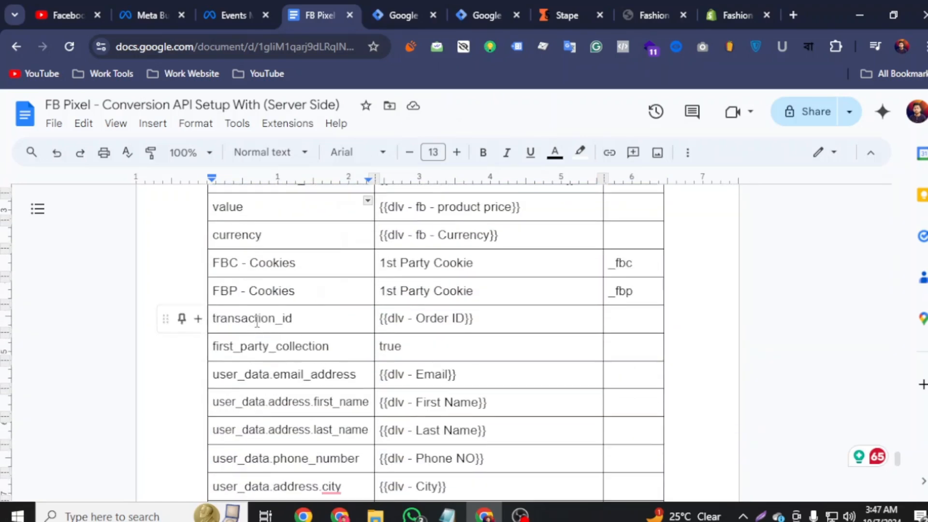
- Copy transaction_id from the setup document and enter it as the parameter name in the Purchase tag's first empty row
{"action": "double_click", "coordinate": [256, 319]}
{"action": "right_click", "coordinate": [256, 319]}
{"action": "left_click", "coordinate": [302, 189]}
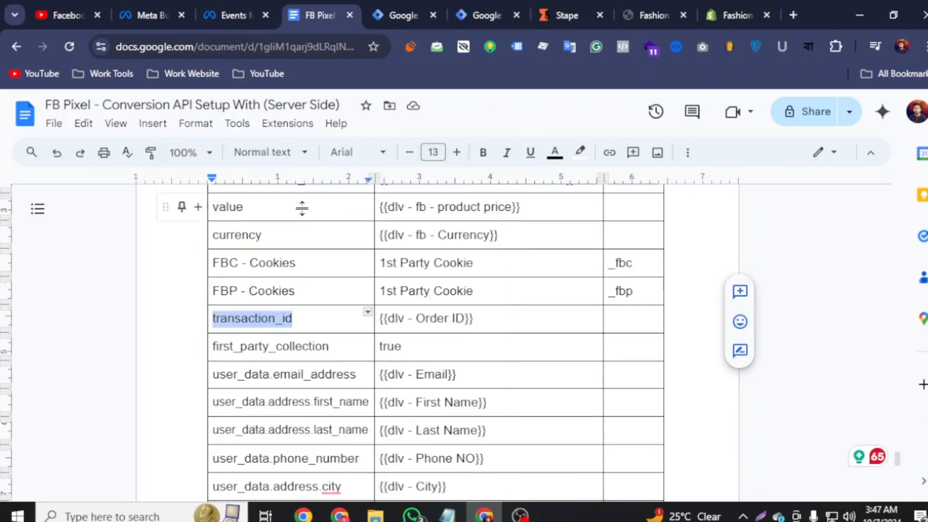
{"action": "left_click", "coordinate": [397, 15]}
{"action": "left_click", "coordinate": [275, 325]}
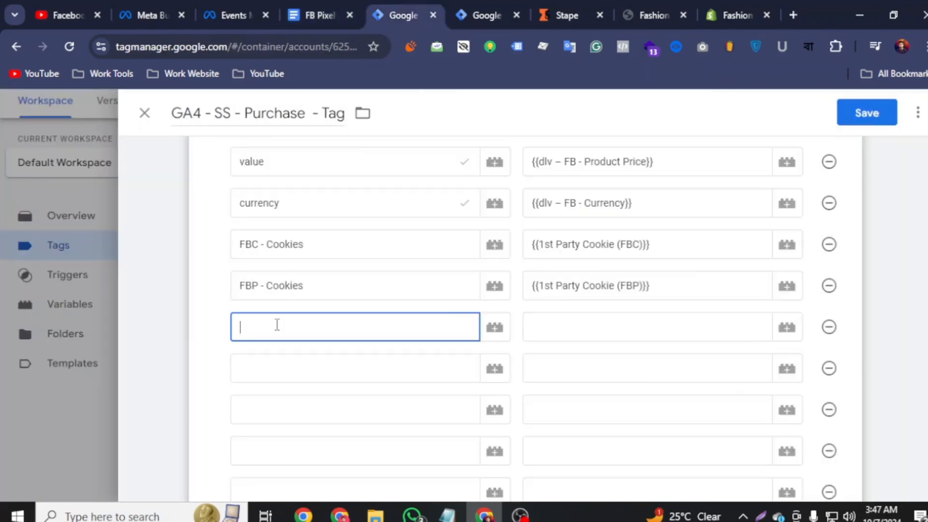
{"action": "right_click", "coordinate": [276, 326]}
{"action": "left_click", "coordinate": [321, 160]}
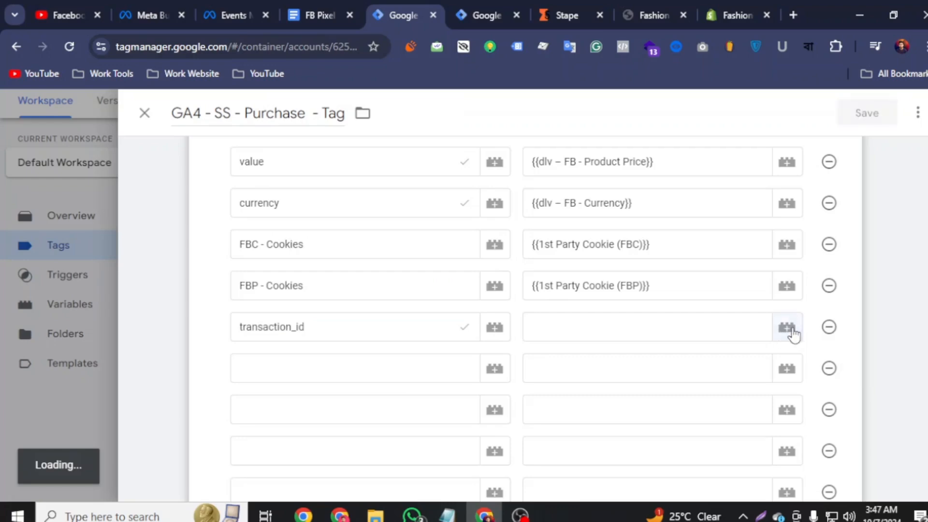
- Set the transaction_id parameter's value to the dlv - Order ID variable
{"action": "left_click", "coordinate": [788, 328]}
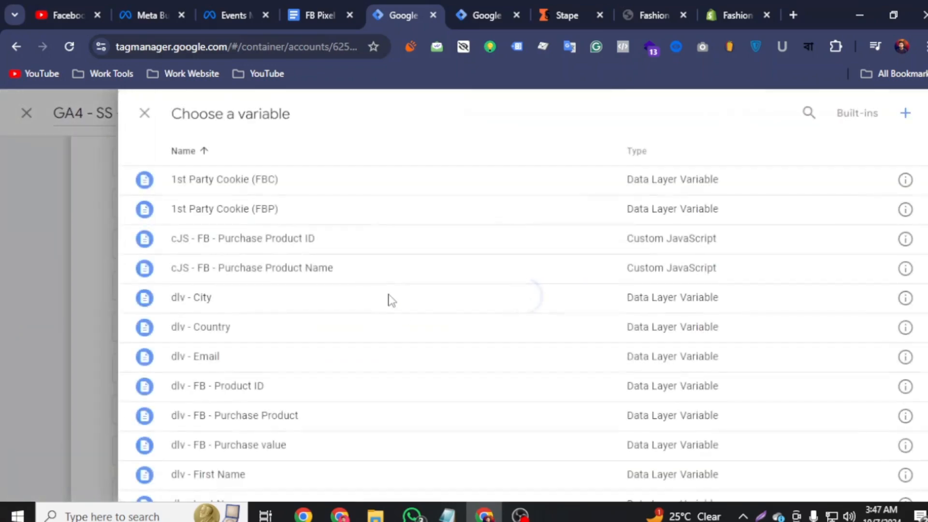
{"action": "scroll", "coordinate": [249, 350], "scroll_direction": "down", "scroll_amount": 5}
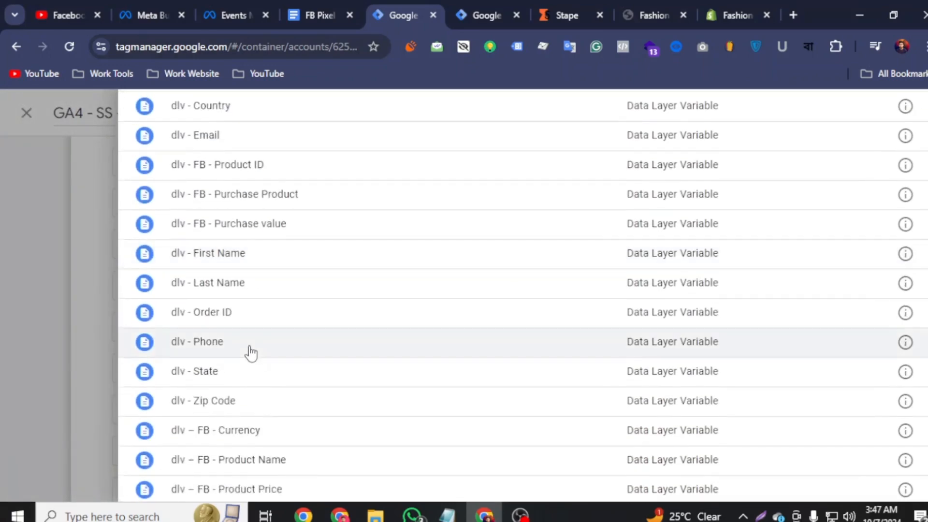
{"action": "scroll", "coordinate": [248, 352], "scroll_direction": "down", "scroll_amount": 1}
{"action": "left_click", "coordinate": [220, 242]}
- Copy first_party_collection from the setup document and enter it as the parameter name in the row below transaction_id
{"action": "scroll", "coordinate": [367, 333], "scroll_direction": "down", "scroll_amount": 1}
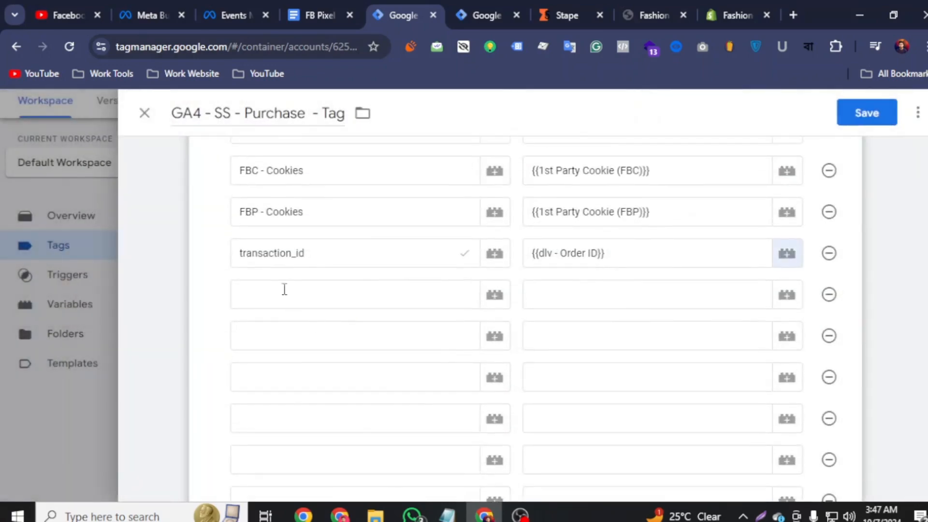
{"action": "left_click", "coordinate": [286, 292]}
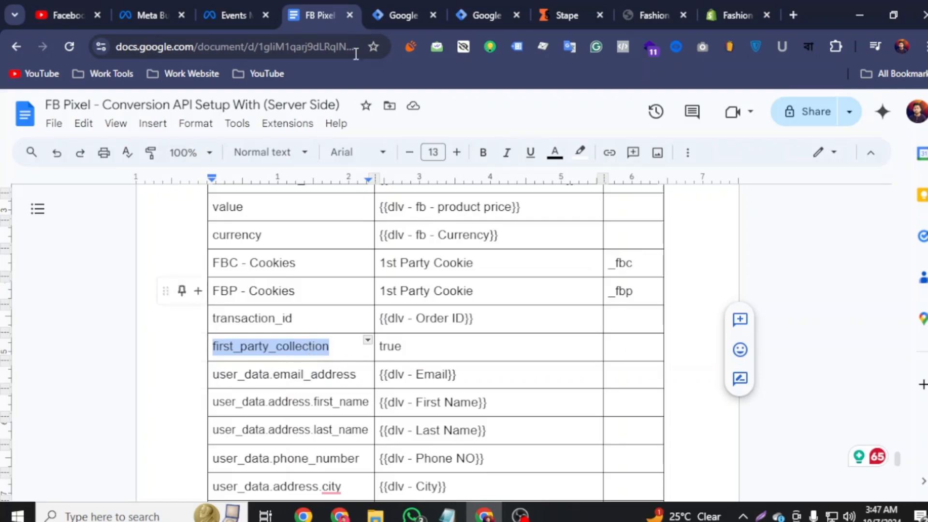
{"action": "left_click", "coordinate": [399, 11]}
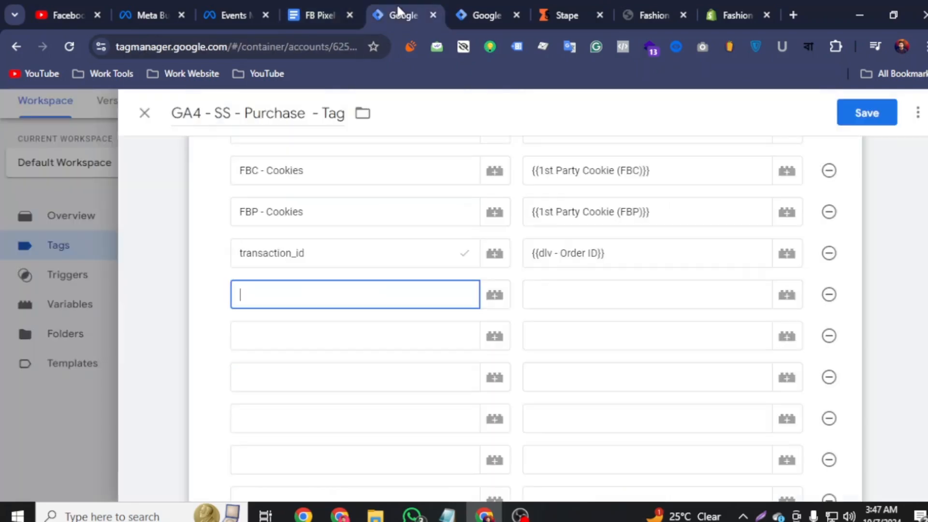
{"action": "right_click", "coordinate": [248, 305]}
{"action": "left_click", "coordinate": [295, 162]}
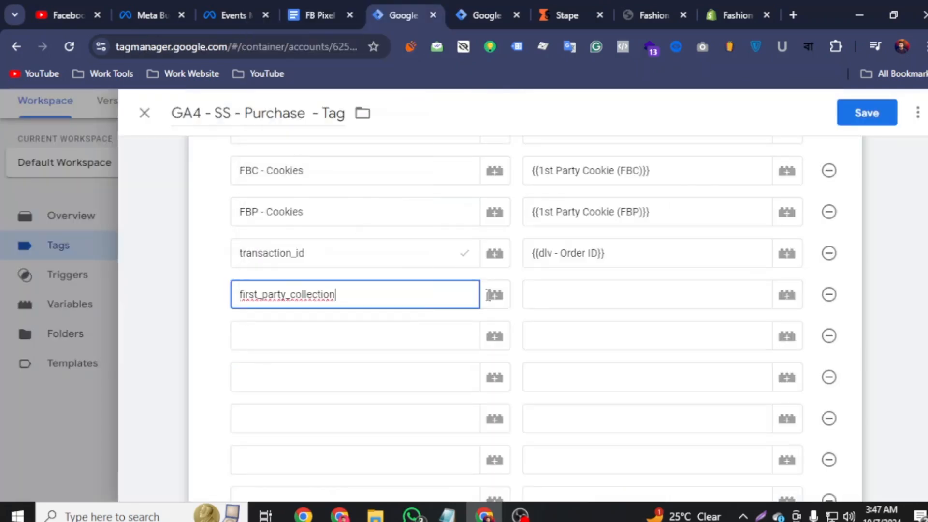
- Copy true from the setup document and enter it as the first_party_collection parameter's value in the Purchase tag
{"action": "left_click", "coordinate": [588, 298]}
{"action": "left_click", "coordinate": [319, 15]}
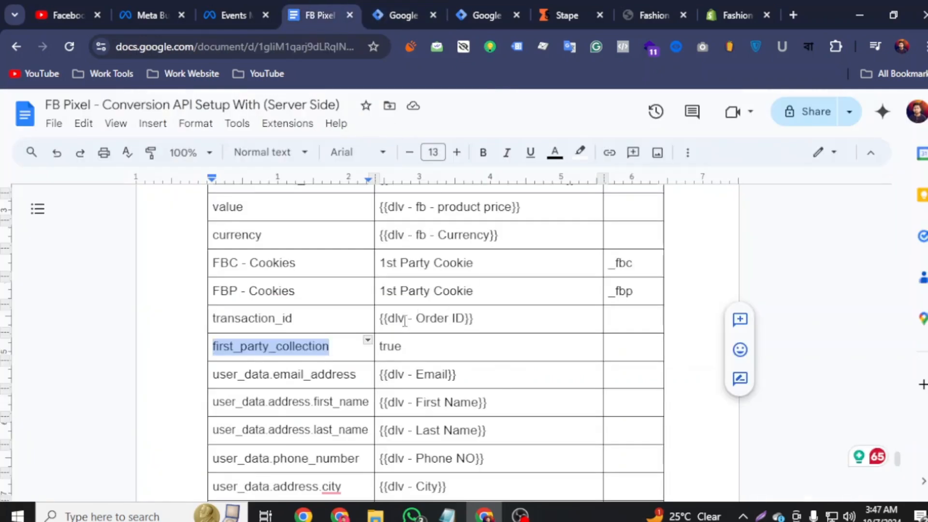
{"action": "left_click_drag", "start_coordinate": [402, 347], "coordinate": [372, 346]}
{"action": "triple_click", "coordinate": [394, 347]}
{"action": "right_click", "coordinate": [393, 347]}
{"action": "left_click", "coordinate": [449, 188]}
{"action": "left_click", "coordinate": [400, 15]}
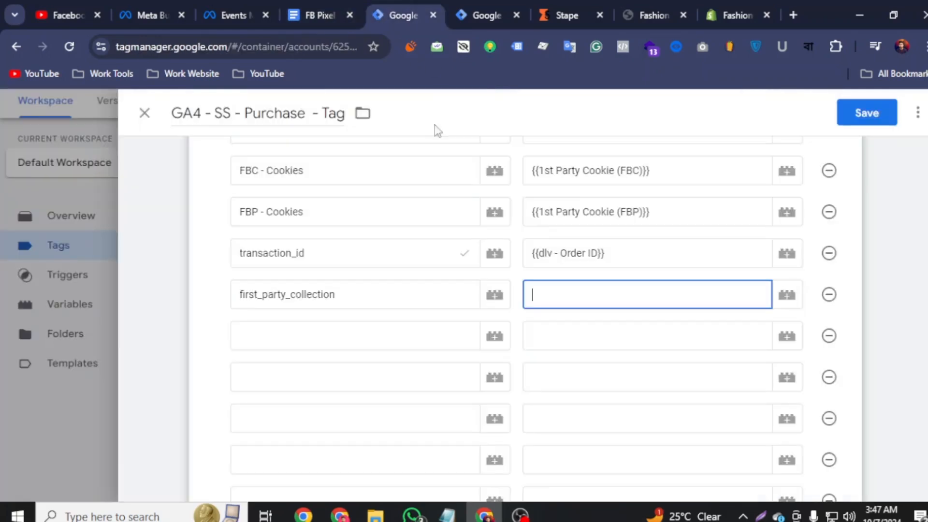
{"action": "right_click", "coordinate": [538, 295]}
{"action": "left_click", "coordinate": [564, 149]}
- Copy user_data.email_address from the setup document and enter it as the parameter name in the row below first_party_collection
{"action": "left_click", "coordinate": [366, 347]}
{"action": "left_click", "coordinate": [327, 7]}
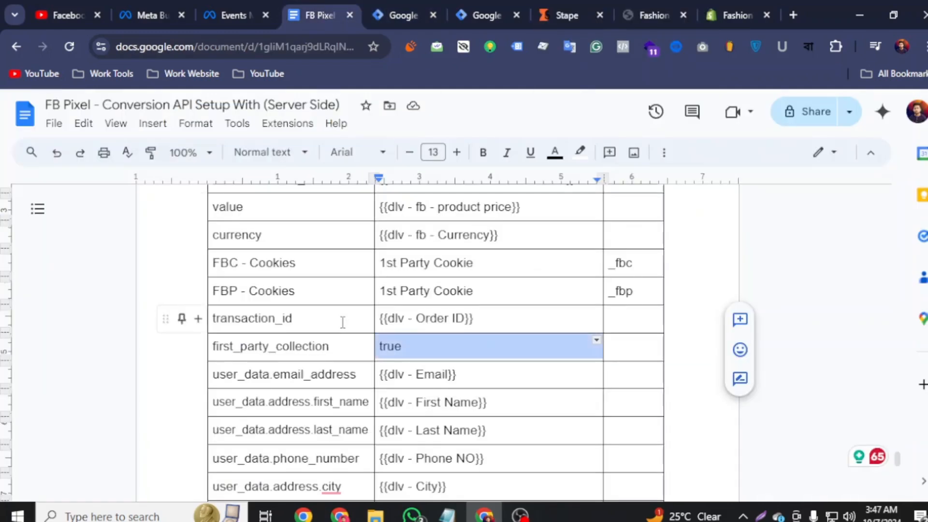
{"action": "scroll", "coordinate": [342, 324], "scroll_direction": "down", "scroll_amount": 3}
{"action": "left_click_drag", "start_coordinate": [357, 303], "coordinate": [182, 299]}
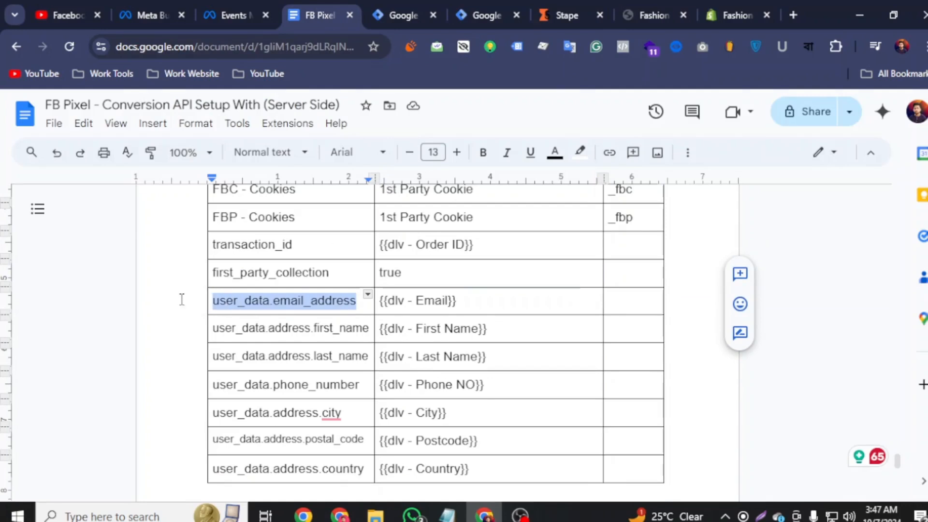
{"action": "right_click", "coordinate": [235, 302]}
{"action": "left_click", "coordinate": [280, 193]}
{"action": "left_click", "coordinate": [404, 15]}
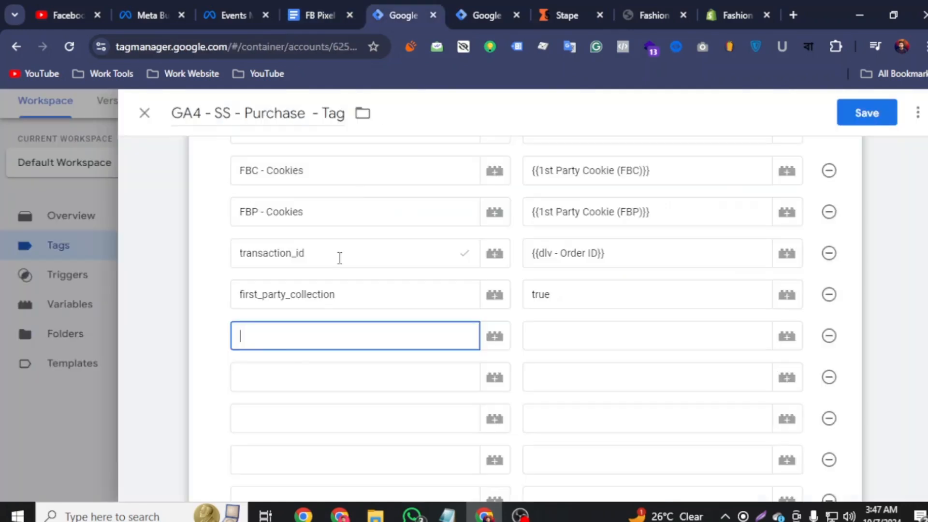
{"action": "right_click", "coordinate": [267, 335]}
{"action": "left_click", "coordinate": [304, 188]}
- Set the user_data.email_address parameter's value to the dlv - Email variable
{"action": "left_click", "coordinate": [641, 346]}
{"action": "left_click", "coordinate": [776, 343]}
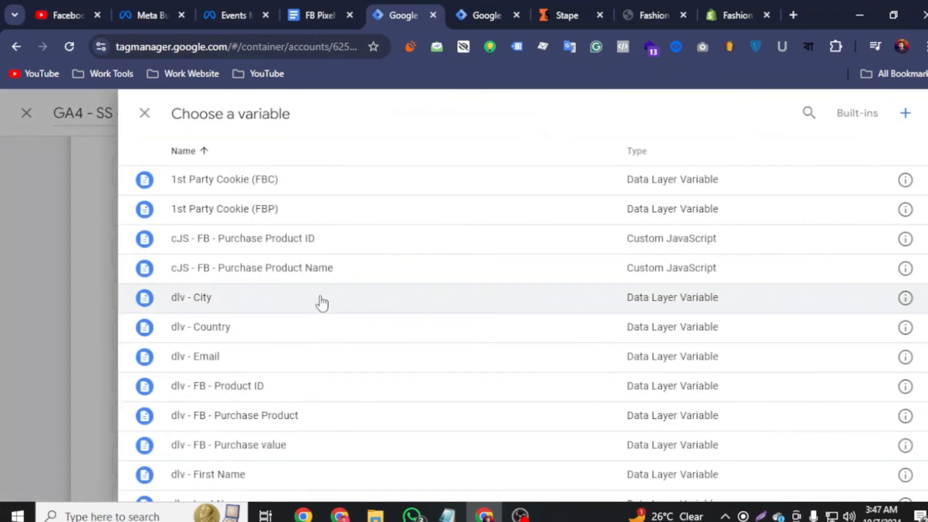
{"action": "left_click", "coordinate": [339, 358]}
- Copy user_data.address.first_name from the setup document and enter it as the parameter name in the row below user_data.email_address
{"action": "left_click", "coordinate": [344, 313]}
{"action": "left_click", "coordinate": [323, 4]}
{"action": "scroll", "coordinate": [401, 281], "scroll_direction": "down", "scroll_amount": 2}
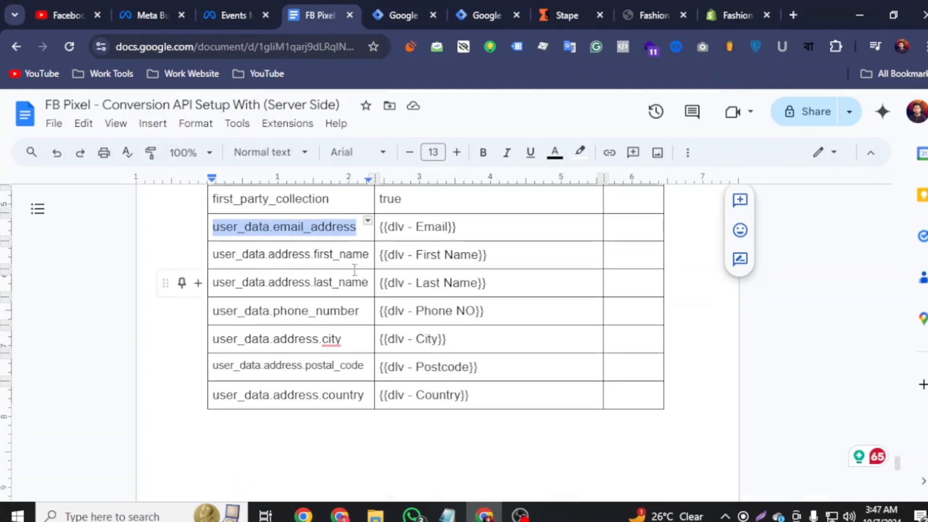
{"action": "left_click_drag", "start_coordinate": [215, 252], "coordinate": [359, 250]}
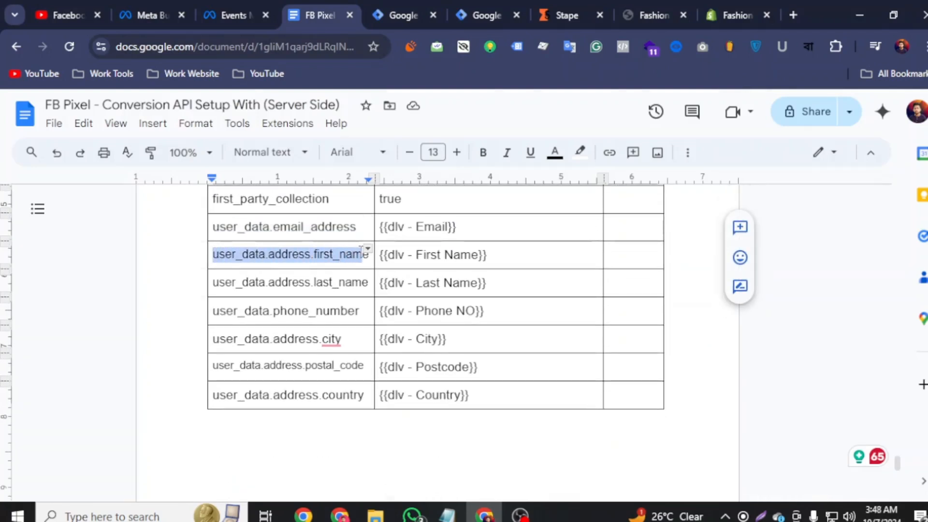
{"action": "right_click", "coordinate": [370, 257]}
{"action": "left_click", "coordinate": [387, 188]}
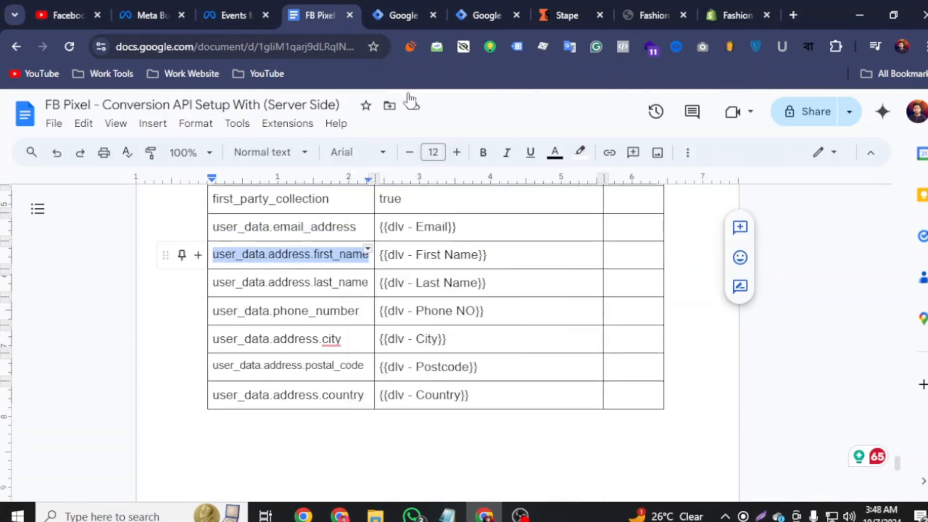
{"action": "left_click", "coordinate": [402, 15]}
{"action": "right_click", "coordinate": [276, 304]}
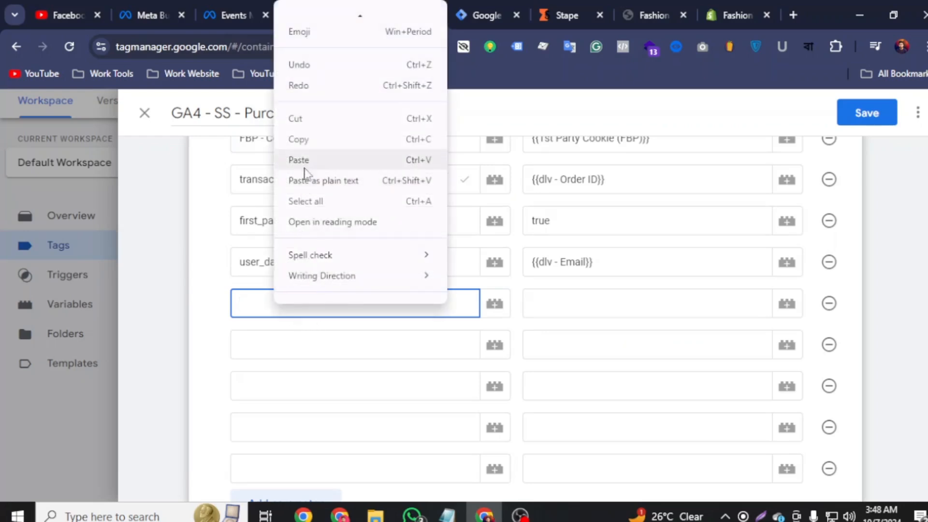
{"action": "left_click", "coordinate": [290, 180]}
- Set the user_data.address.first_name parameter's value to the dlv - First Name variable
{"action": "left_click", "coordinate": [620, 304]}
{"action": "left_click", "coordinate": [785, 303]}
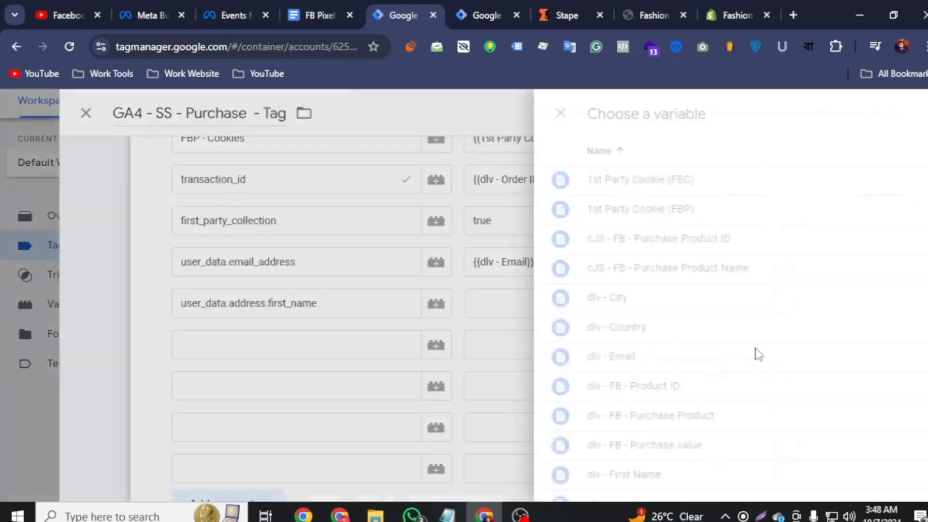
{"action": "scroll", "coordinate": [253, 385], "scroll_direction": "down", "scroll_amount": 6}
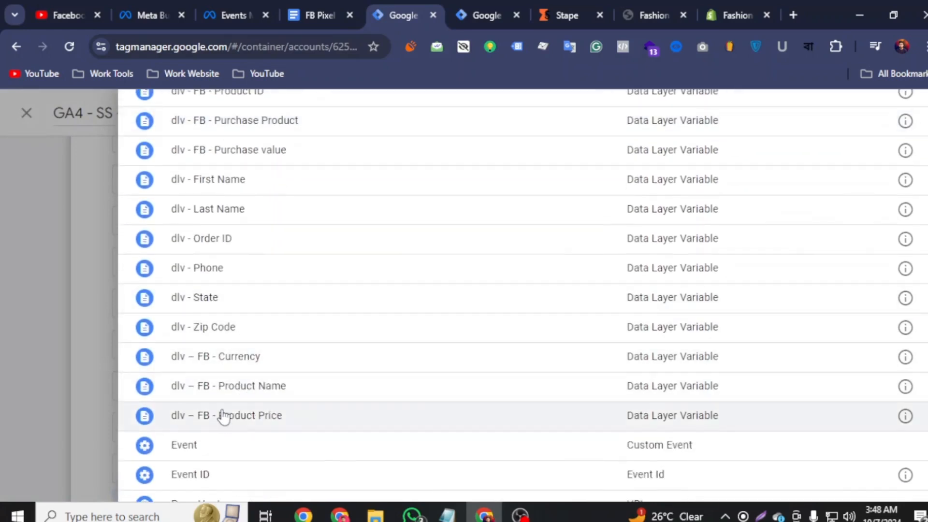
{"action": "scroll", "coordinate": [264, 394], "scroll_direction": "up", "scroll_amount": 3}
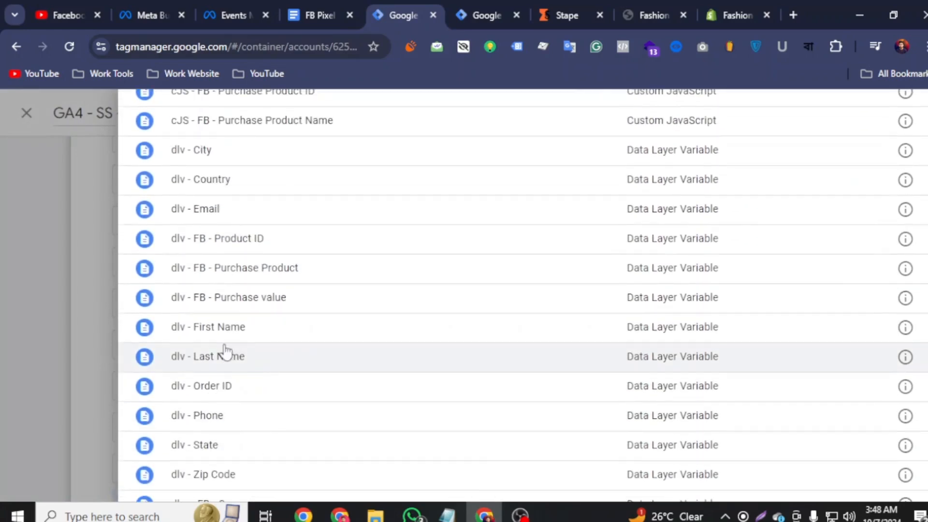
{"action": "left_click", "coordinate": [245, 333]}
- Copy user_data.address.last_name from the setup document and enter it as the parameter name in the row below user_data.address.first_name
{"action": "left_click", "coordinate": [276, 339]}
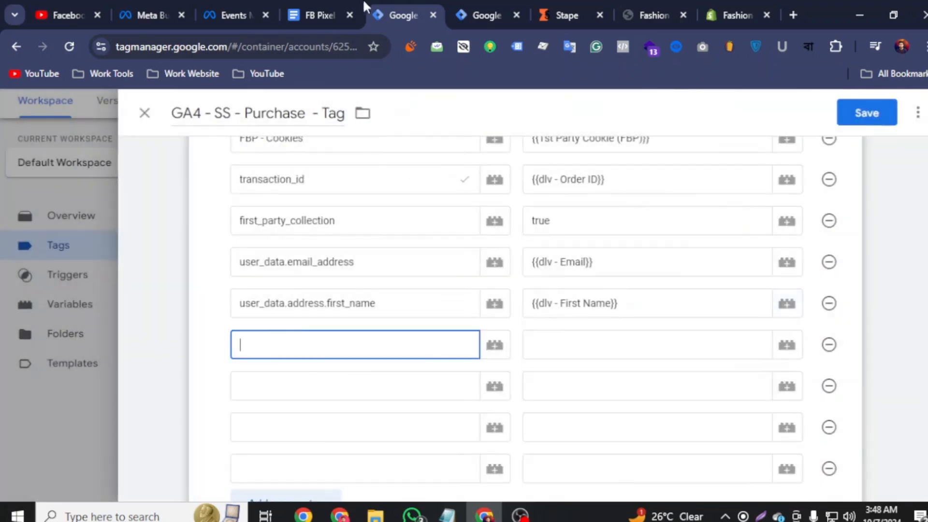
{"action": "left_click", "coordinate": [317, 15]}
{"action": "left_click_drag", "start_coordinate": [369, 282], "coordinate": [203, 283]}
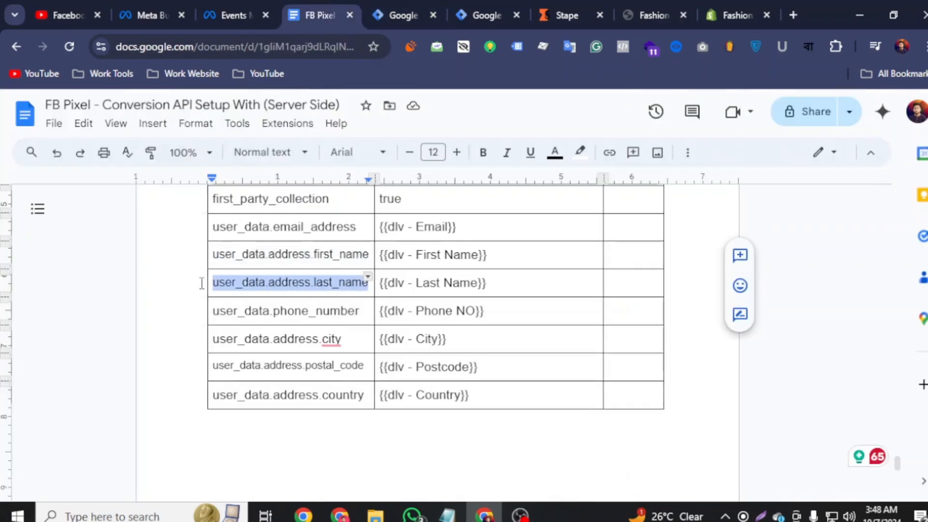
{"action": "right_click", "coordinate": [245, 281]}
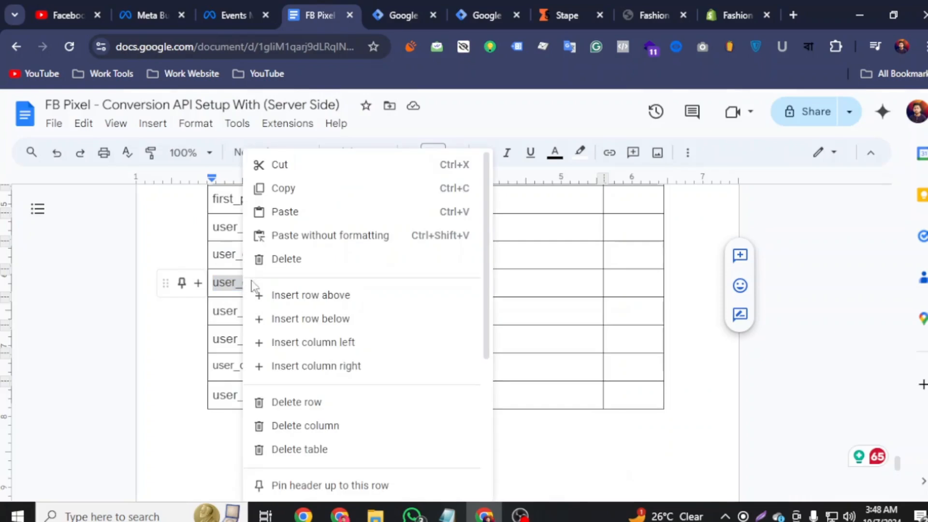
{"action": "left_click", "coordinate": [287, 188]}
{"action": "left_click", "coordinate": [379, 15]}
{"action": "right_click", "coordinate": [271, 343]}
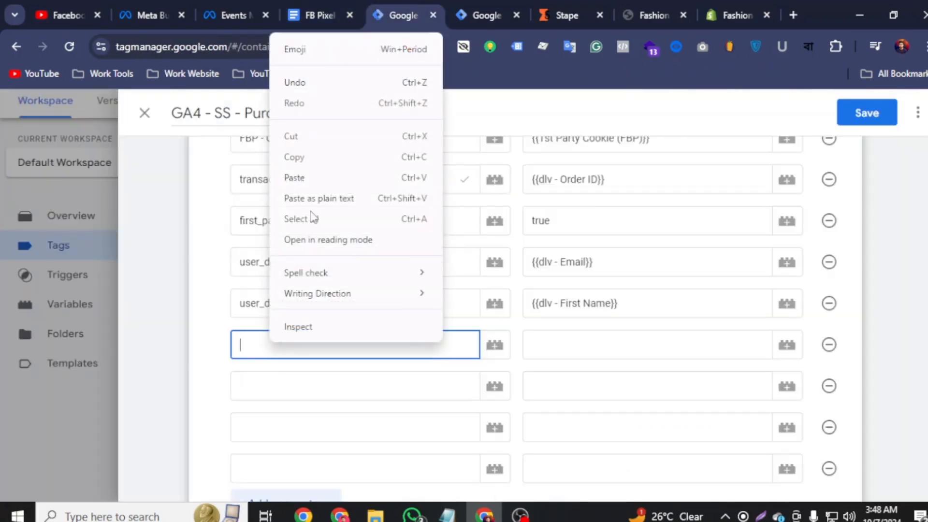
{"action": "left_click", "coordinate": [311, 176]}
- Set the user_data.address.last_name parameter's value to the dlv - Last Name variable
{"action": "left_click", "coordinate": [639, 353]}
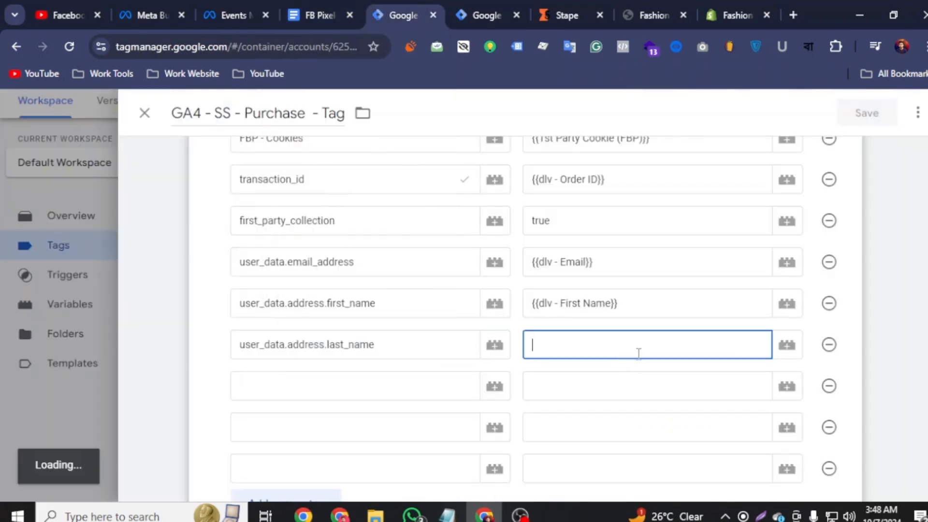
{"action": "left_click", "coordinate": [786, 346]}
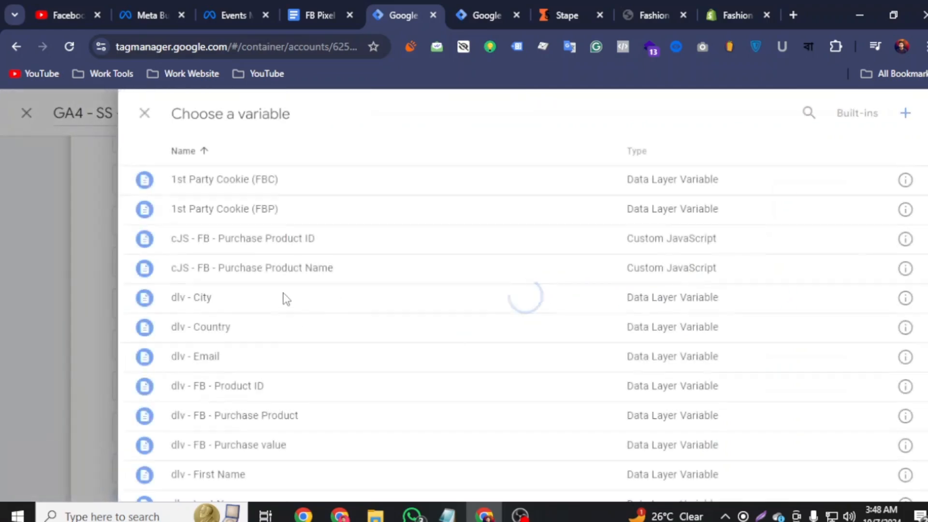
{"action": "scroll", "coordinate": [274, 424], "scroll_direction": "down", "scroll_amount": 3}
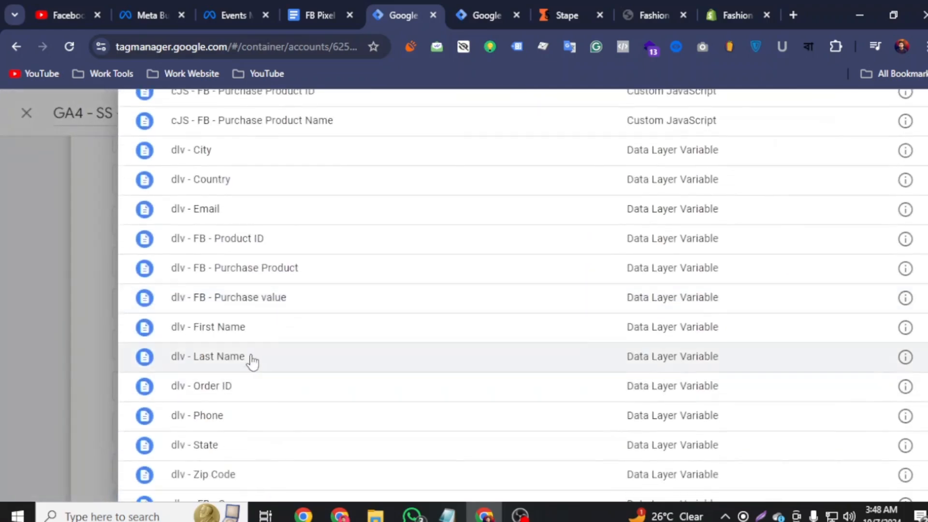
{"action": "left_click", "coordinate": [248, 360]}
- Copy user_data.phone_number from the setup document and enter it as the parameter name in the row below user_data.address.last_name
{"action": "left_click", "coordinate": [296, 380]}
{"action": "left_click", "coordinate": [329, 1]}
{"action": "scroll", "coordinate": [356, 256], "scroll_direction": "down", "scroll_amount": 2}
{"action": "left_click_drag", "start_coordinate": [360, 237], "coordinate": [266, 233]}
{"action": "right_click", "coordinate": [239, 242]}
{"action": "left_click", "coordinate": [286, 187]}
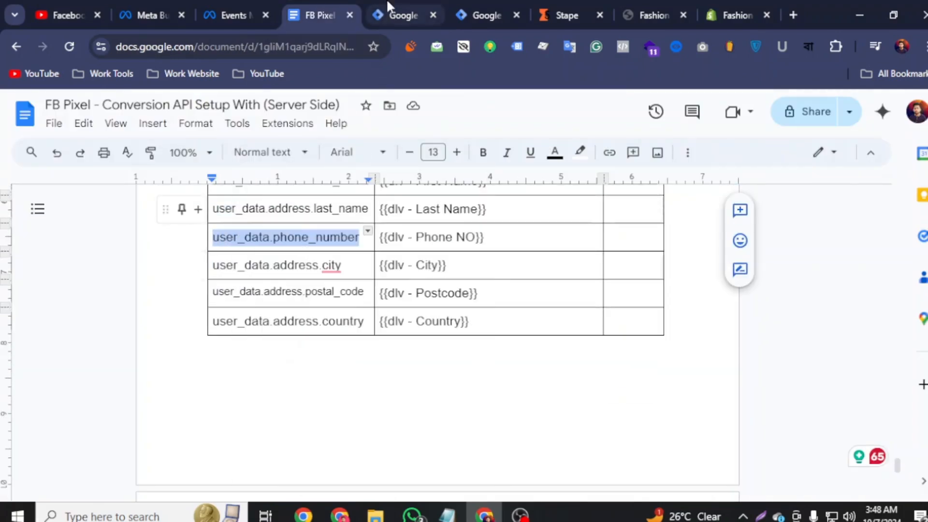
{"action": "left_click", "coordinate": [401, 15]}
{"action": "right_click", "coordinate": [256, 386]}
{"action": "left_click", "coordinate": [316, 231]}
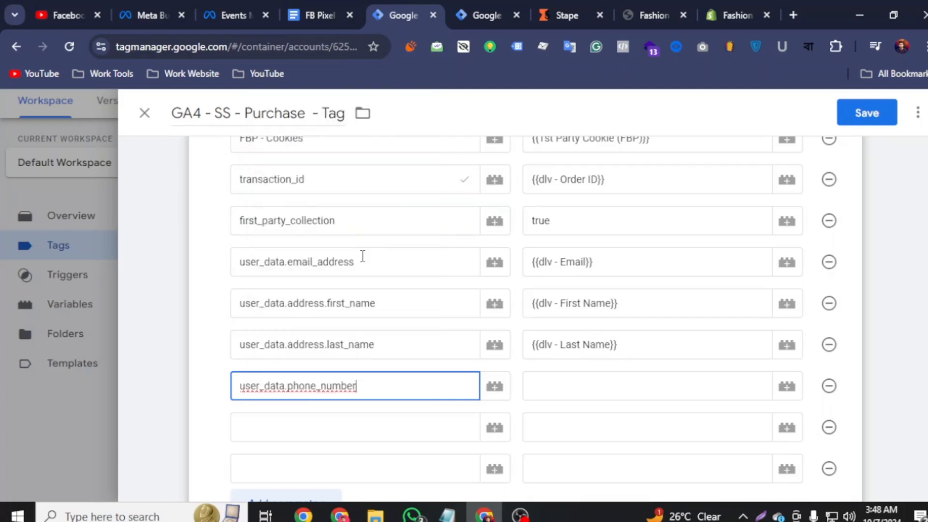
- Set the user_data.phone_number parameter's value to the dlv - Phone variable
{"action": "left_click", "coordinate": [605, 386]}
{"action": "left_click", "coordinate": [787, 386]}
{"action": "scroll", "coordinate": [311, 369], "scroll_direction": "down", "scroll_amount": 2}
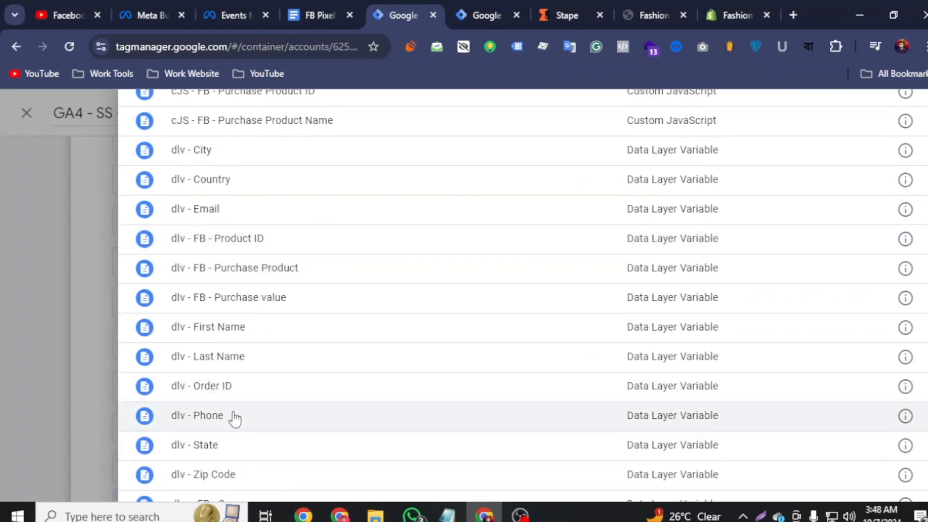
{"action": "left_click", "coordinate": [234, 416]}
- Copy user_data.address.city from the setup document into the row below user_data.phone_number and set its value to the dlv - City variable
{"action": "left_click", "coordinate": [292, 420]}
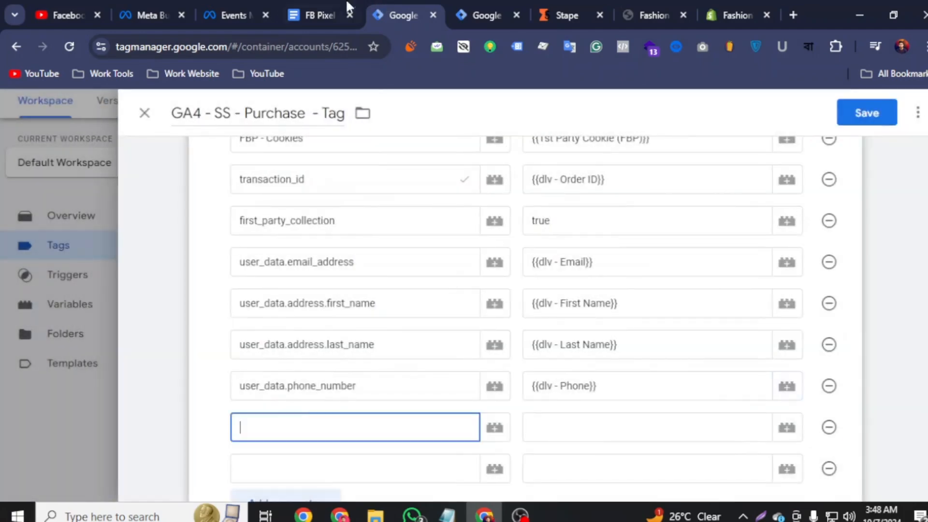
{"action": "left_click", "coordinate": [329, 15]}
{"action": "scroll", "coordinate": [340, 226], "scroll_direction": "down", "scroll_amount": 2}
{"action": "left_click_drag", "start_coordinate": [348, 201], "coordinate": [232, 333]}
{"action": "right_click", "coordinate": [254, 329]}
{"action": "left_click", "coordinate": [313, 188]}
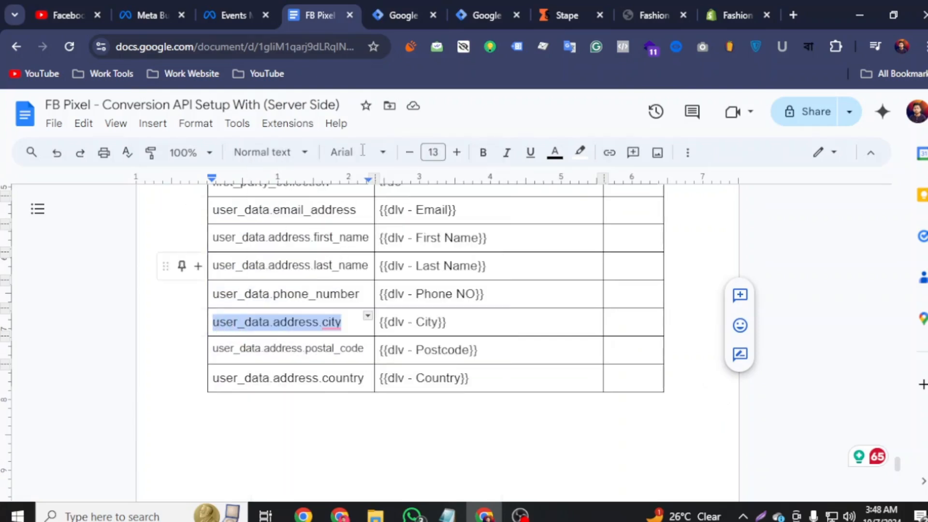
{"action": "left_click", "coordinate": [396, 14]}
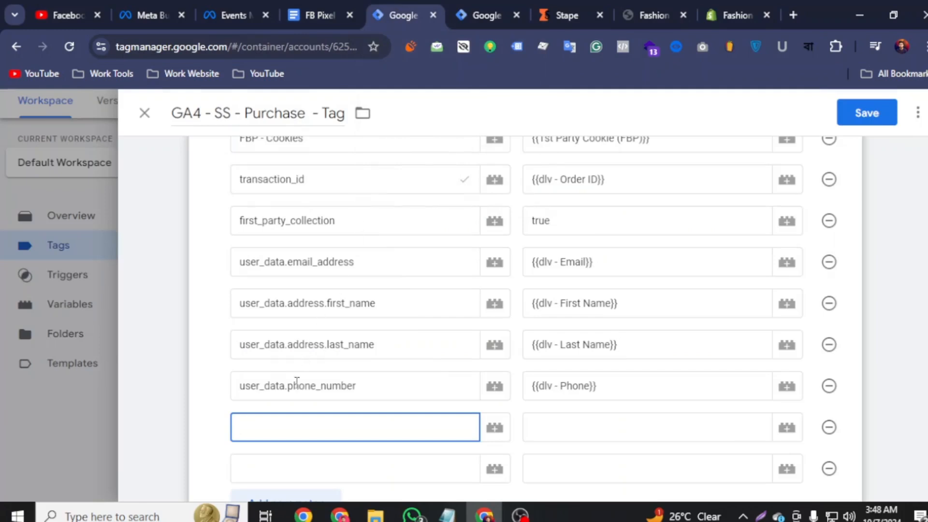
{"action": "right_click", "coordinate": [286, 420]}
{"action": "left_click", "coordinate": [313, 264]}
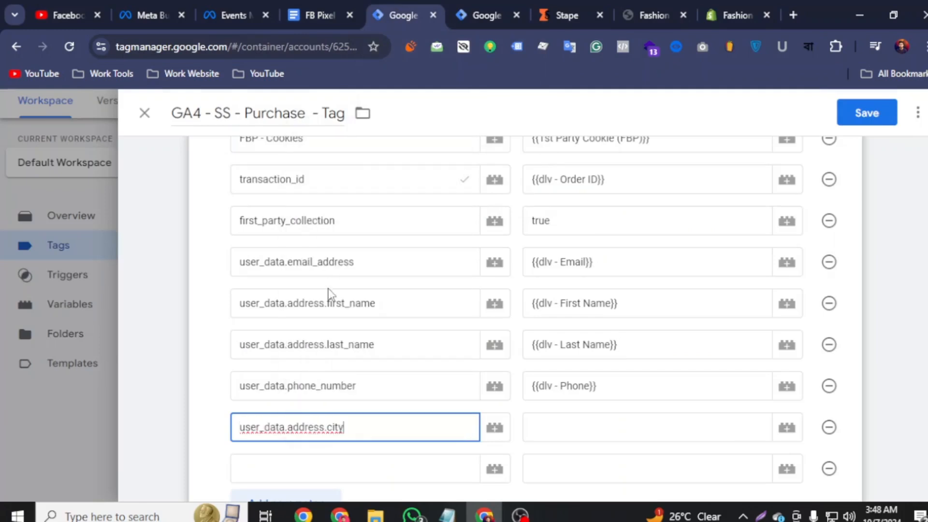
{"action": "left_click", "coordinate": [787, 427]}
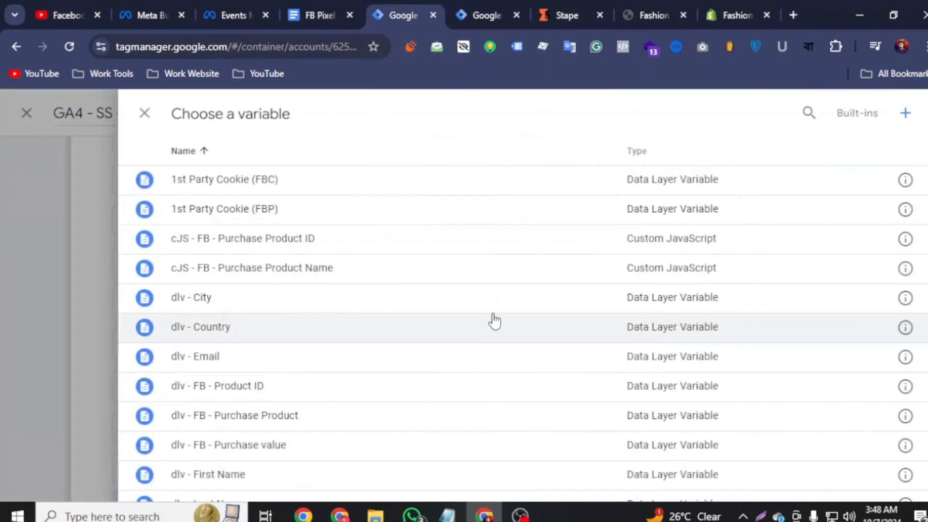
{"action": "left_click", "coordinate": [237, 315]}
- Copy user_data.address.postal_code from the setup document and enter it as the parameter name in the row below user_data.address.city
{"action": "left_click", "coordinate": [285, 460]}
{"action": "scroll", "coordinate": [290, 464], "scroll_direction": "down", "scroll_amount": 2}
{"action": "left_click", "coordinate": [319, 15]}
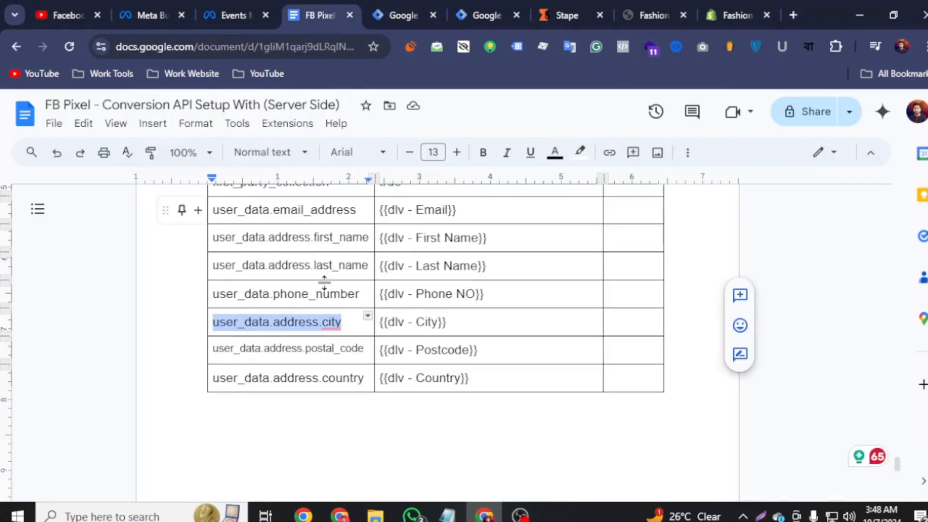
{"action": "left_click_drag", "start_coordinate": [365, 348], "coordinate": [203, 348]}
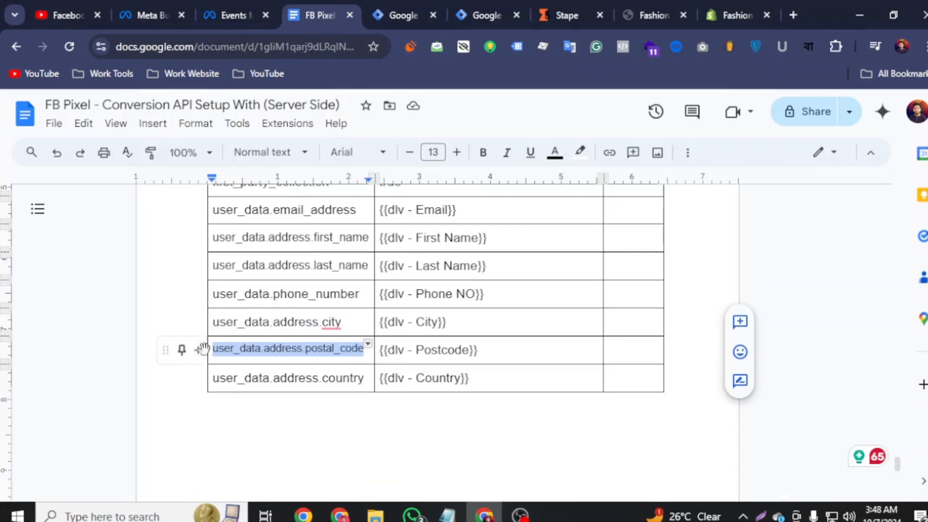
{"action": "right_click", "coordinate": [234, 345]}
{"action": "left_click", "coordinate": [275, 190]}
{"action": "left_click", "coordinate": [393, 15]}
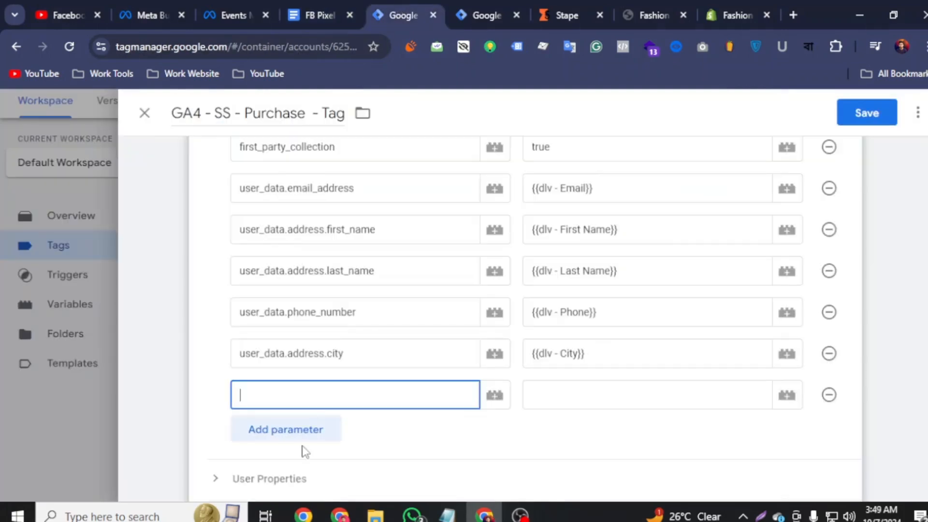
{"action": "right_click", "coordinate": [276, 401]}
{"action": "left_click", "coordinate": [315, 245]}
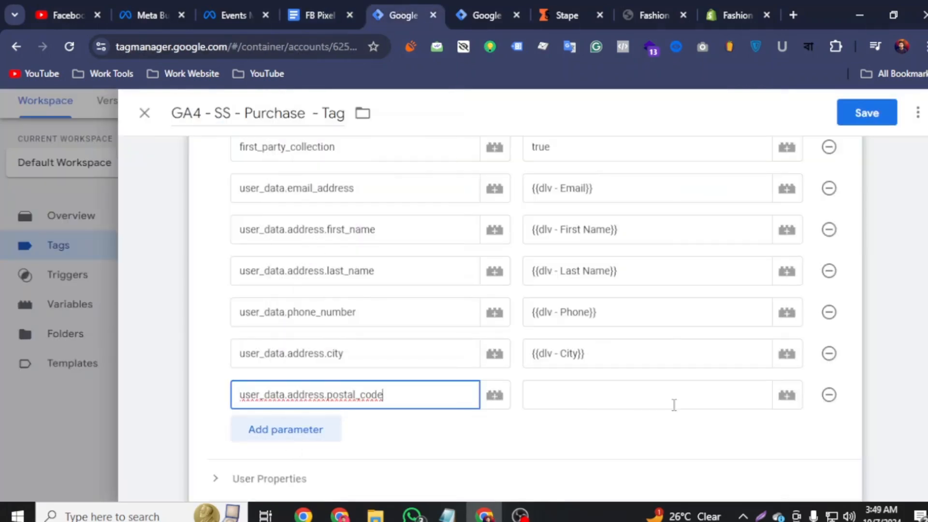
- Set the user_data.address.postal_code parameter's value to the dlv - Zip Code variable
{"action": "left_click", "coordinate": [787, 395]}
{"action": "scroll", "coordinate": [261, 401], "scroll_direction": "down", "scroll_amount": 3}
{"action": "scroll", "coordinate": [262, 410], "scroll_direction": "down", "scroll_amount": 3}
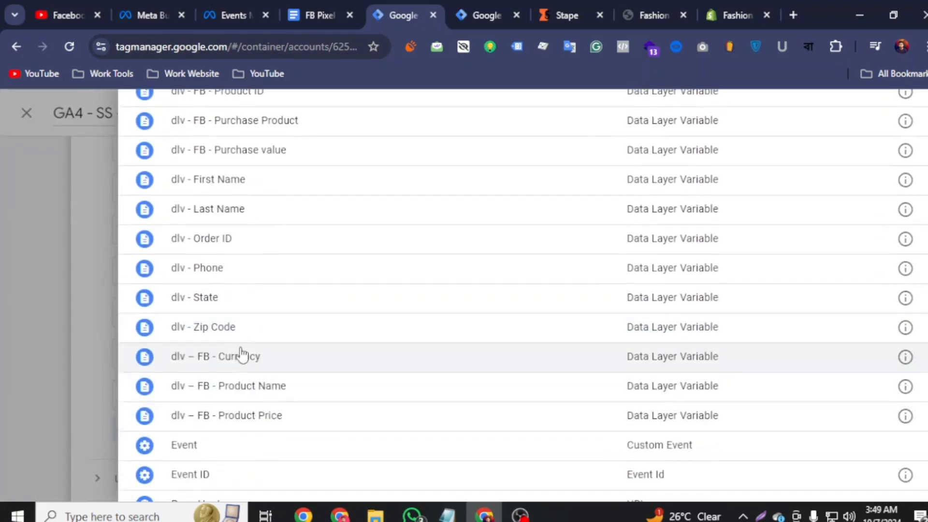
{"action": "left_click", "coordinate": [238, 333]}
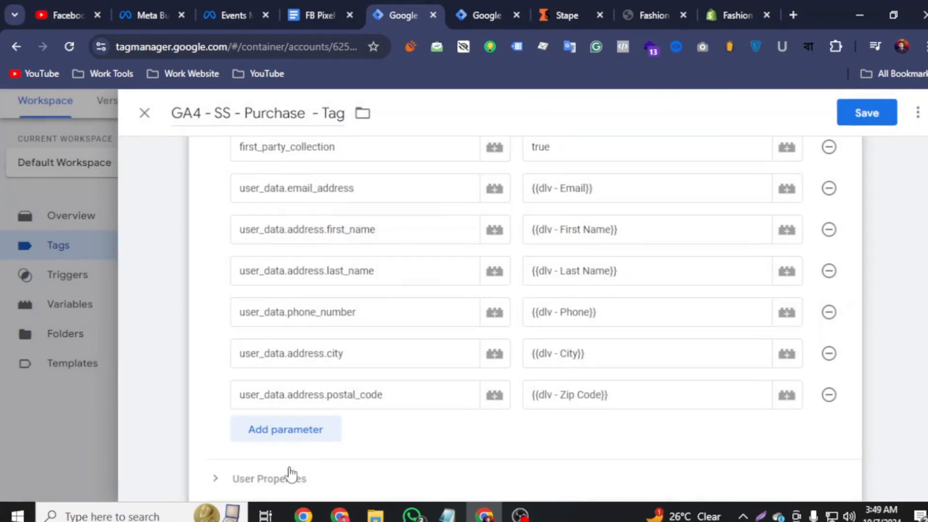
- Add a parameter row below user_data.address.postal_code and name it user_data.address.country, copied from the setup document
{"action": "left_click", "coordinate": [295, 430]}
{"action": "left_click", "coordinate": [315, 7]}
{"action": "scroll", "coordinate": [332, 228], "scroll_direction": "down", "scroll_amount": 3}
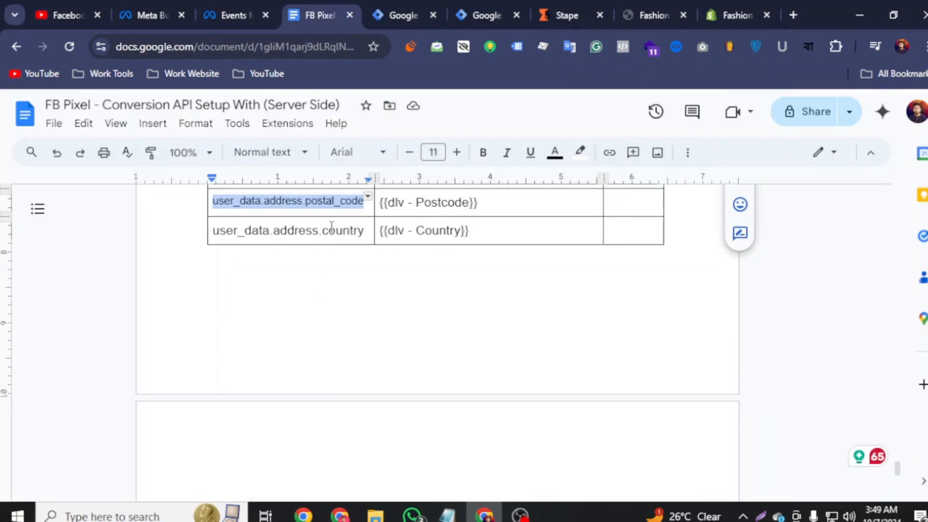
{"action": "left_click_drag", "start_coordinate": [368, 232], "coordinate": [207, 241]}
{"action": "right_click", "coordinate": [262, 232]}
{"action": "left_click", "coordinate": [300, 187]}
{"action": "left_click", "coordinate": [403, 7]}
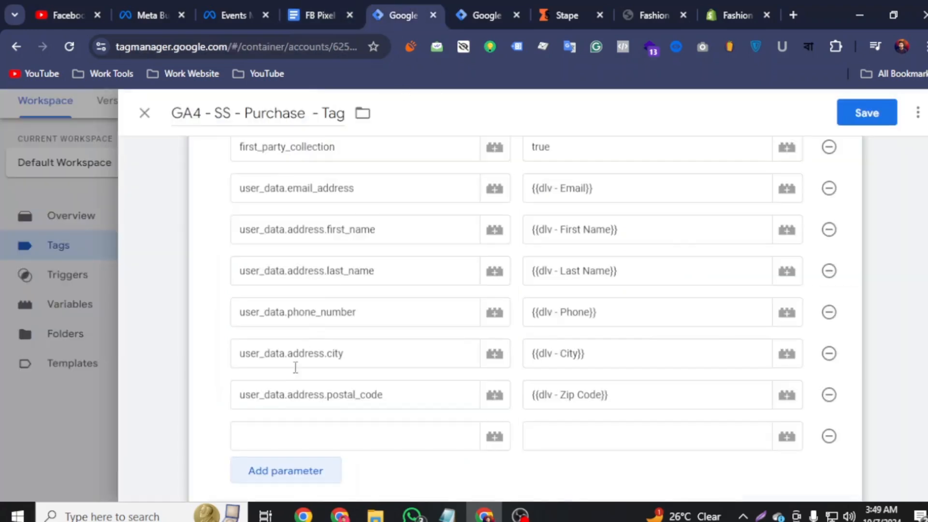
{"action": "right_click", "coordinate": [270, 435]}
{"action": "left_click", "coordinate": [305, 268]}
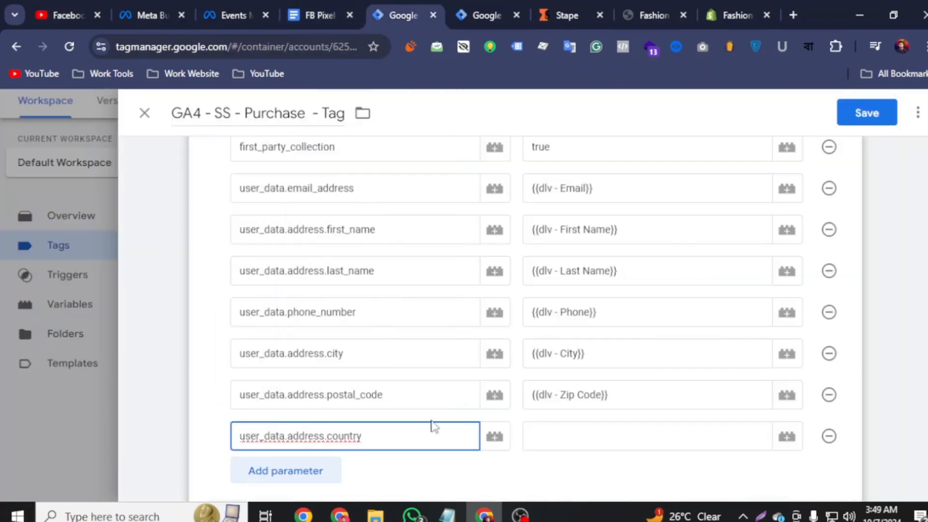
- Clear the last row's parameter name and re-enter user_data.address.country by copying it again from the setup document
{"action": "left_click", "coordinate": [569, 433]}
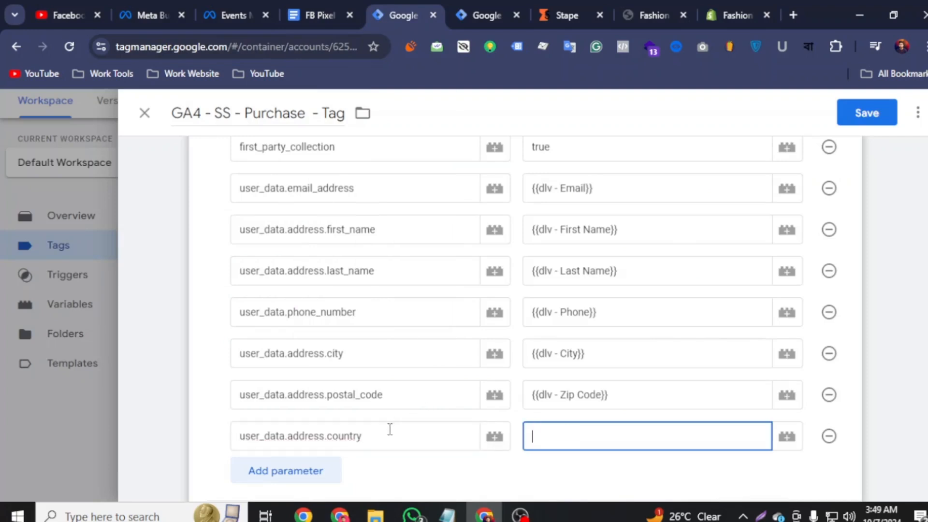
{"action": "left_click_drag", "start_coordinate": [402, 430], "coordinate": [232, 455]}
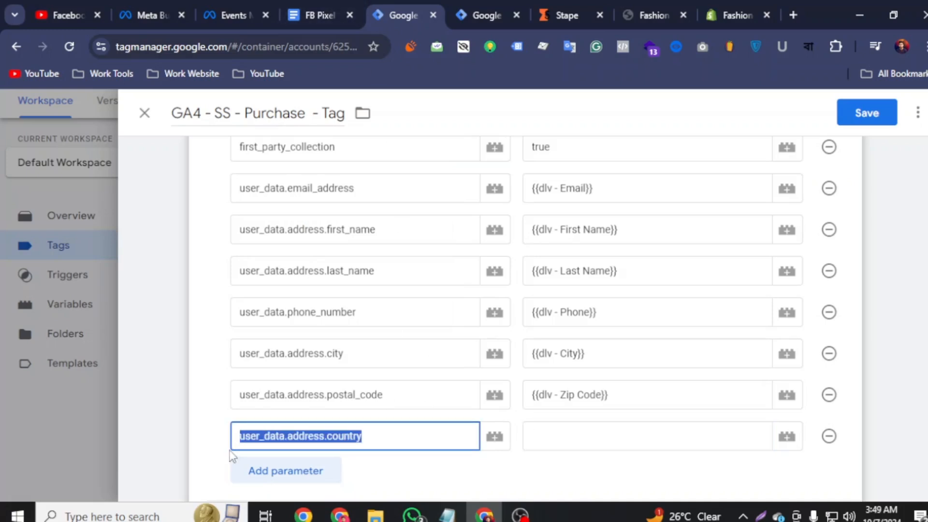
{"action": "key", "text": "BackSpace"}
{"action": "left_click", "coordinate": [317, 15]}
{"action": "left_click", "coordinate": [307, 230]}
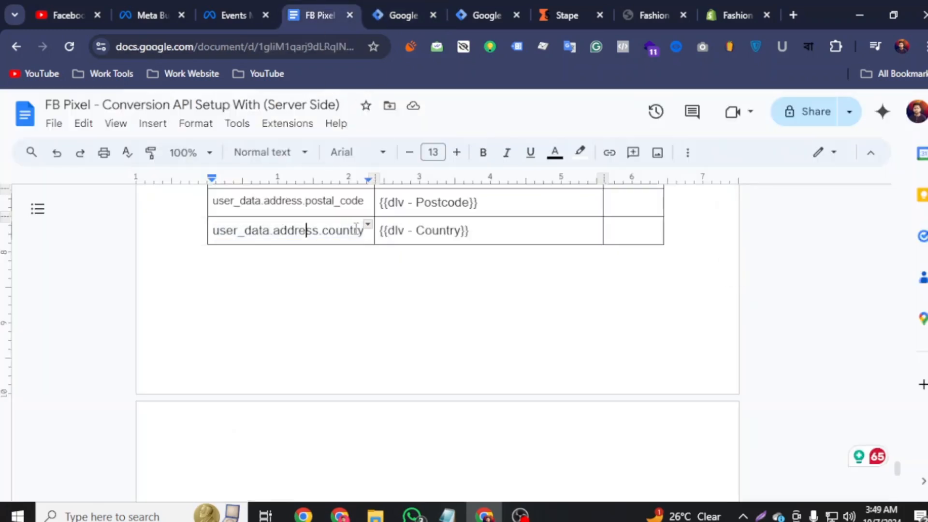
{"action": "left_click_drag", "start_coordinate": [216, 231], "coordinate": [345, 234]}
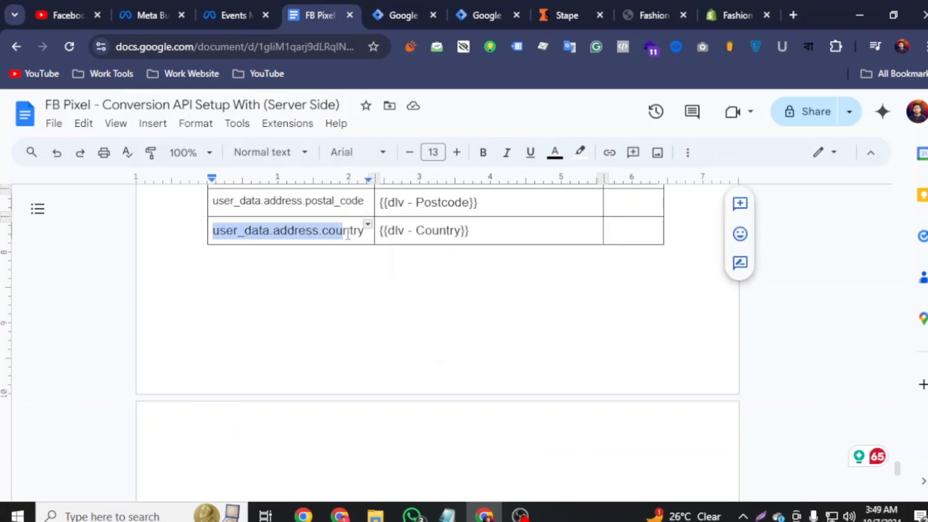
{"action": "right_click", "coordinate": [342, 237]}
{"action": "left_click", "coordinate": [419, 190]}
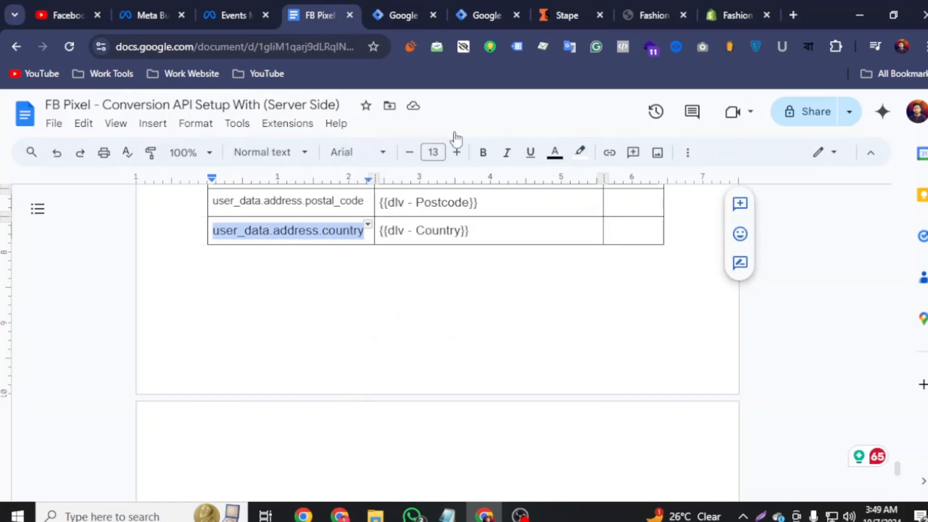
{"action": "left_click", "coordinate": [401, 15]}
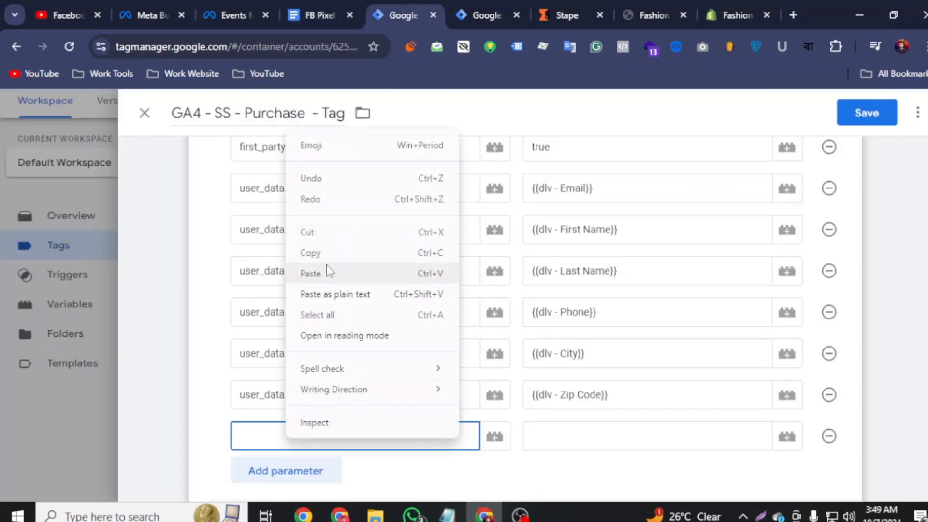
{"action": "left_click", "coordinate": [328, 271]}
- Set the user_data.address.country parameter's value to the dlv - Country variable
{"action": "left_click", "coordinate": [583, 433]}
{"action": "left_click", "coordinate": [787, 436]}
{"action": "left_click", "coordinate": [243, 327]}
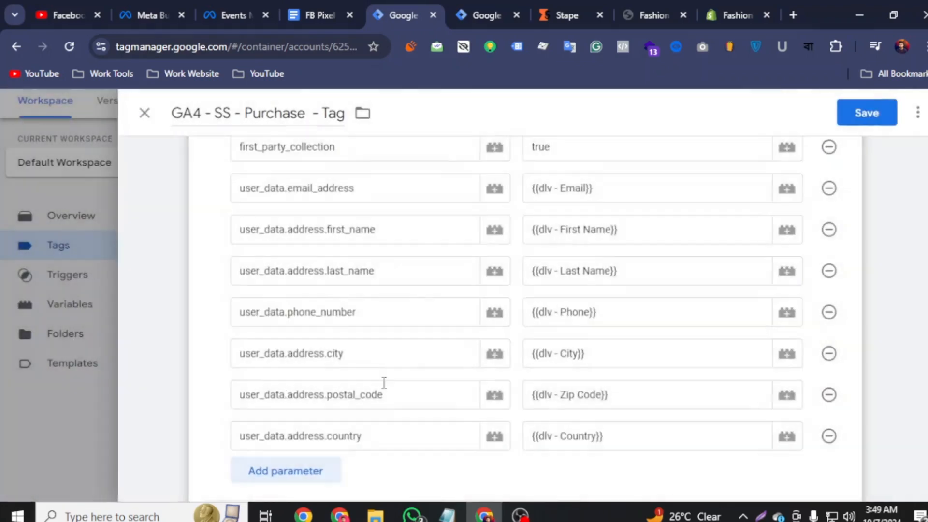
- Replace the Purchase tag's FB - Begin Checkout - Trigger with FB - Purchase - Trigger and save the tag
{"action": "scroll", "coordinate": [381, 379], "scroll_direction": "down", "scroll_amount": 3}
{"action": "scroll", "coordinate": [389, 363], "scroll_direction": "up", "scroll_amount": 6}
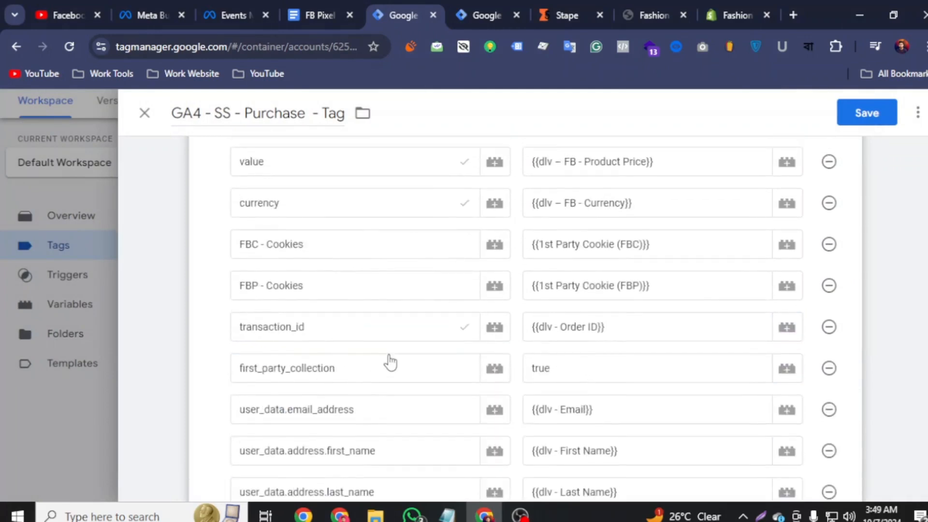
{"action": "scroll", "coordinate": [389, 360], "scroll_direction": "down", "scroll_amount": 5}
{"action": "scroll", "coordinate": [418, 329], "scroll_direction": "down", "scroll_amount": 5}
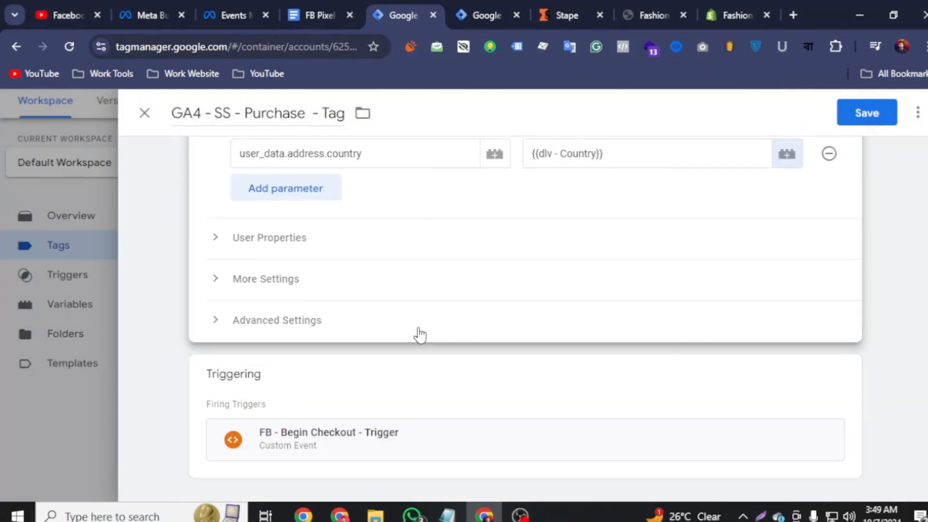
{"action": "left_click", "coordinate": [835, 388]}
{"action": "left_click", "coordinate": [824, 408]}
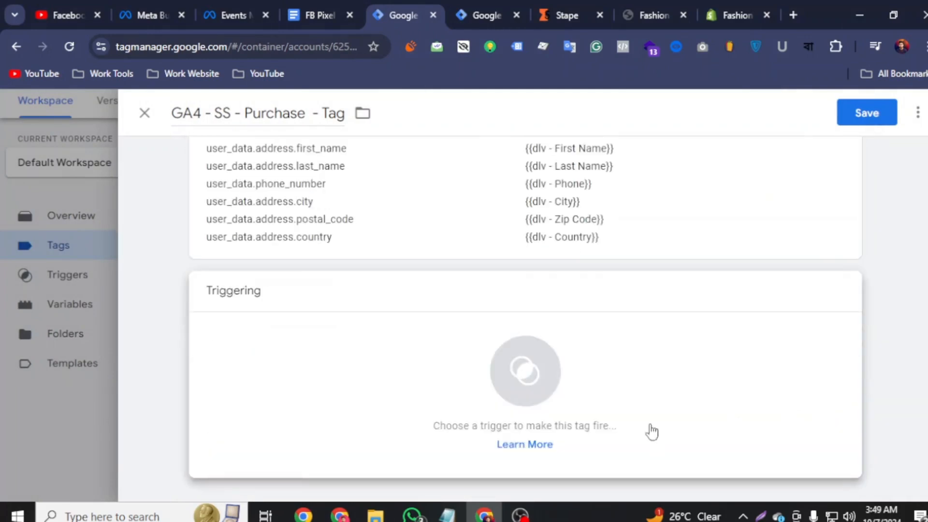
{"action": "left_click", "coordinate": [536, 382]}
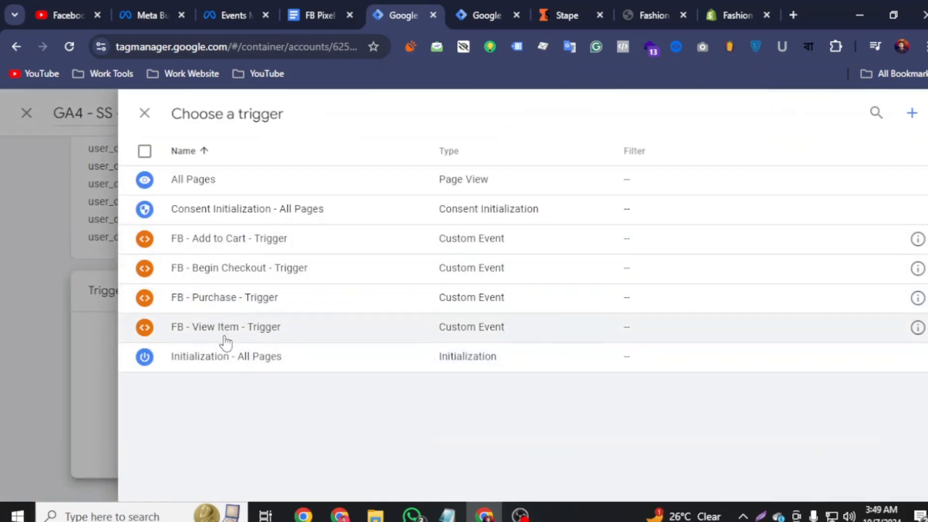
{"action": "left_click", "coordinate": [222, 298]}
{"action": "scroll", "coordinate": [348, 385], "scroll_direction": "up", "scroll_amount": 10}
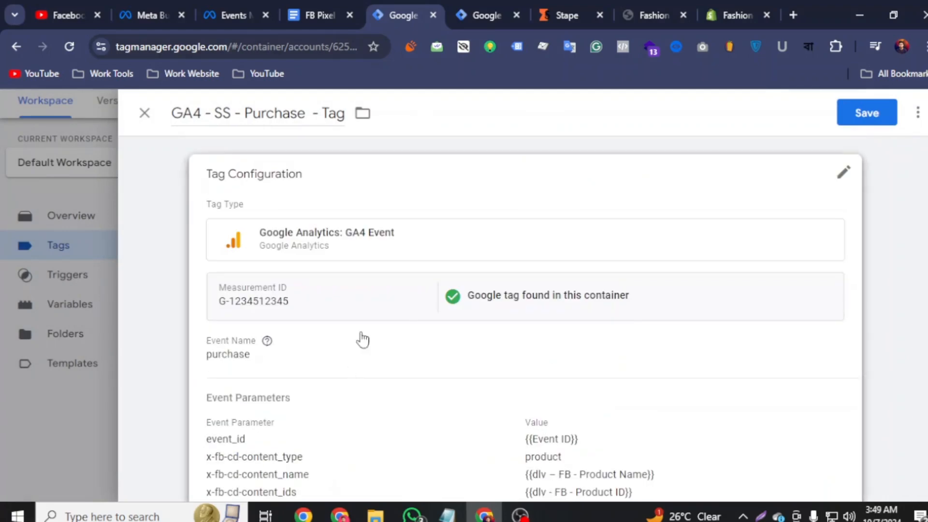
{"action": "left_click", "coordinate": [867, 113]}
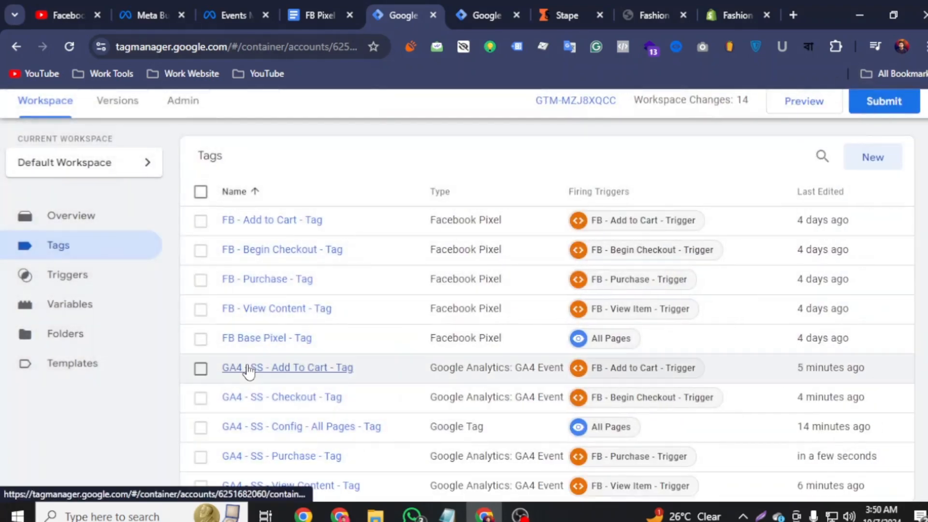
- In the FB - View Content - Tag, set the Event ID to the Event ID variable and save the tag
{"action": "scroll", "coordinate": [141, 424], "scroll_direction": "down", "scroll_amount": 2}
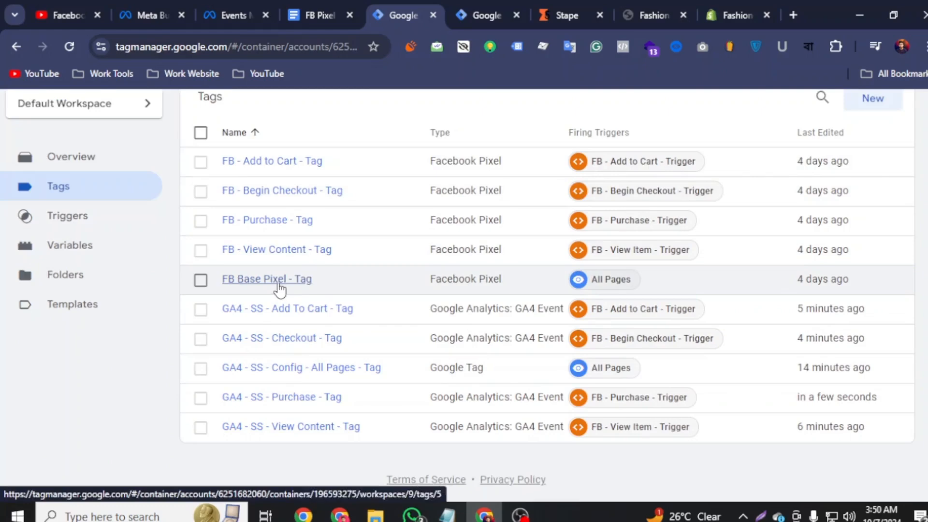
{"action": "left_click", "coordinate": [285, 252]}
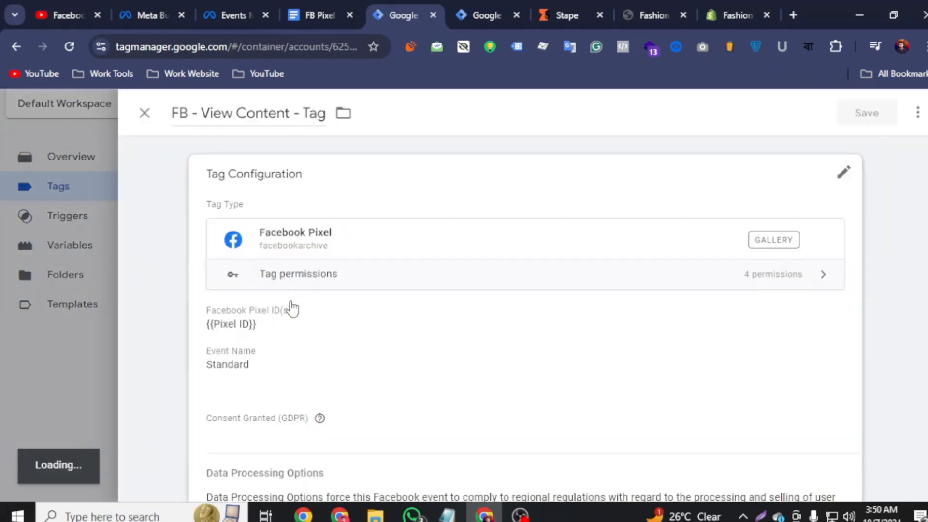
{"action": "scroll", "coordinate": [300, 304], "scroll_direction": "down", "scroll_amount": 2}
{"action": "scroll", "coordinate": [352, 286], "scroll_direction": "down", "scroll_amount": 8}
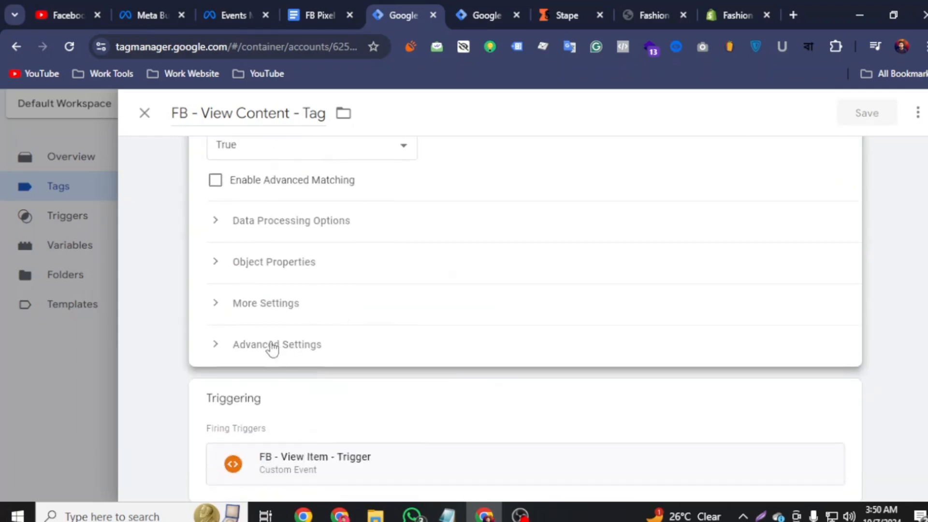
{"action": "left_click", "coordinate": [216, 303]}
{"action": "left_click", "coordinate": [276, 394]}
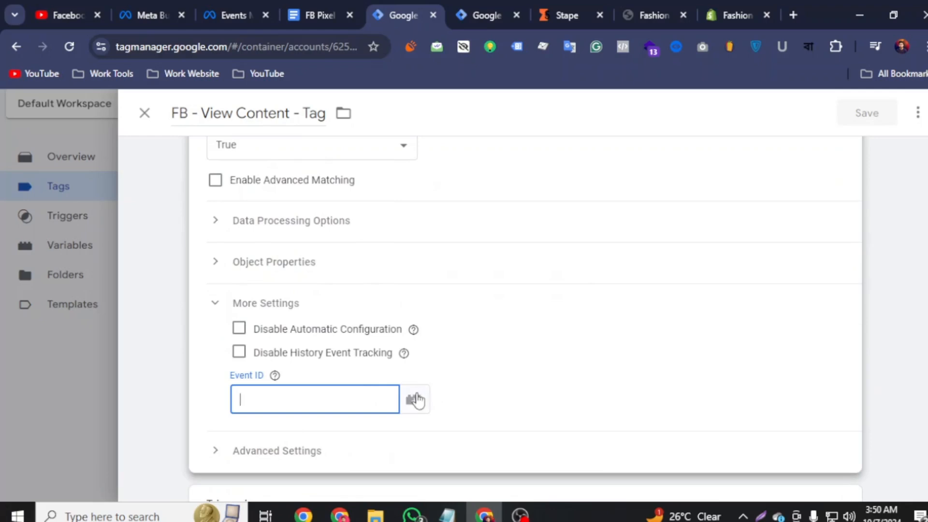
{"action": "left_click", "coordinate": [417, 401]}
{"action": "scroll", "coordinate": [235, 426], "scroll_direction": "down", "scroll_amount": 1}
{"action": "scroll", "coordinate": [235, 425], "scroll_direction": "down", "scroll_amount": 3}
{"action": "scroll", "coordinate": [235, 428], "scroll_direction": "down", "scroll_amount": 3}
{"action": "left_click", "coordinate": [297, 403]}
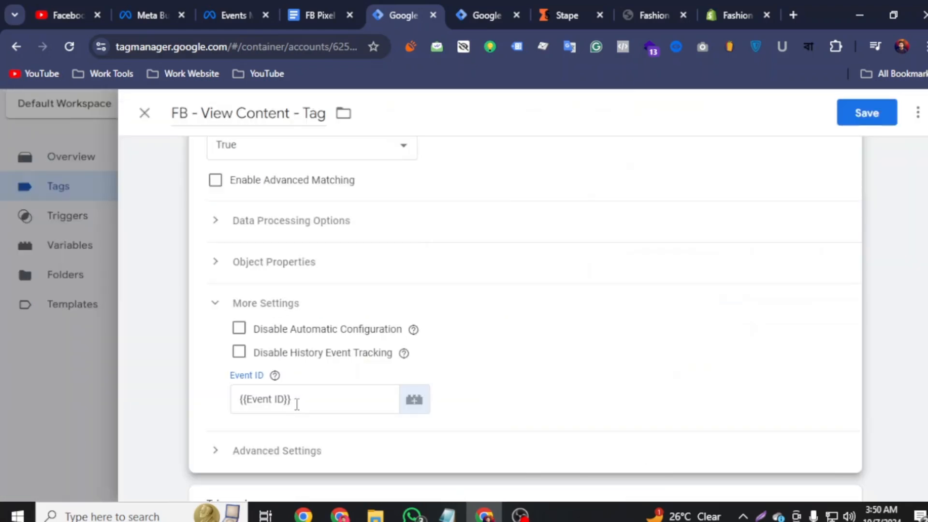
{"action": "scroll", "coordinate": [298, 405], "scroll_direction": "up", "scroll_amount": 5}
{"action": "left_click", "coordinate": [858, 114]}
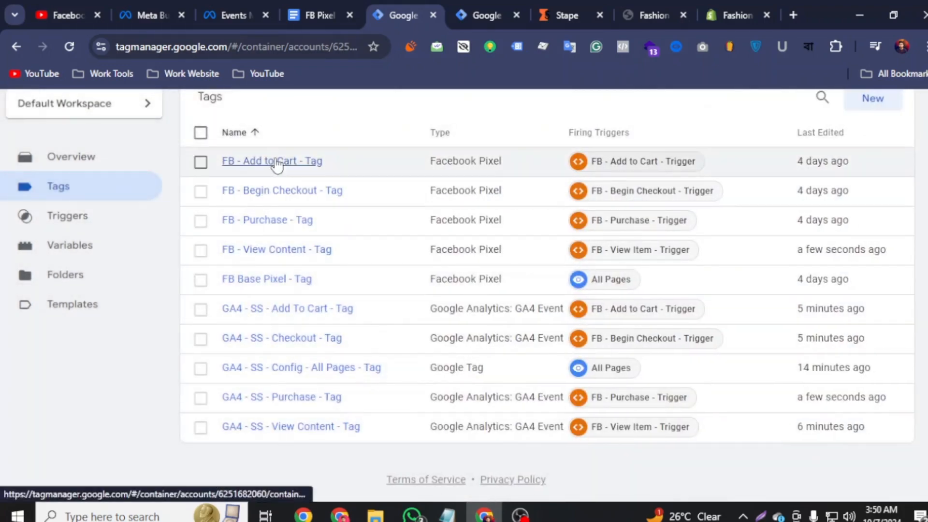
- In the FB - Add to Cart - Tag, set the Event ID to the Event ID variable and save the tag
{"action": "left_click", "coordinate": [277, 162]}
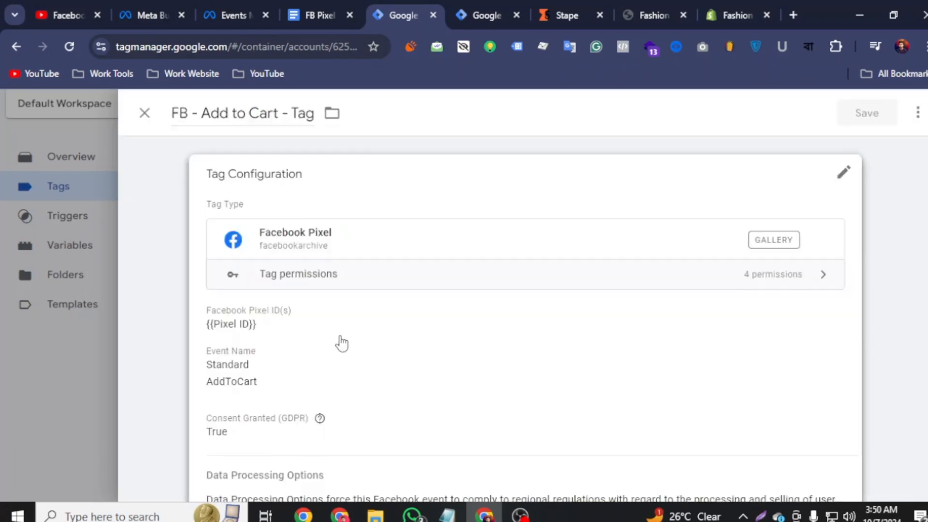
{"action": "scroll", "coordinate": [340, 339], "scroll_direction": "down", "scroll_amount": 6}
{"action": "left_click", "coordinate": [419, 299]}
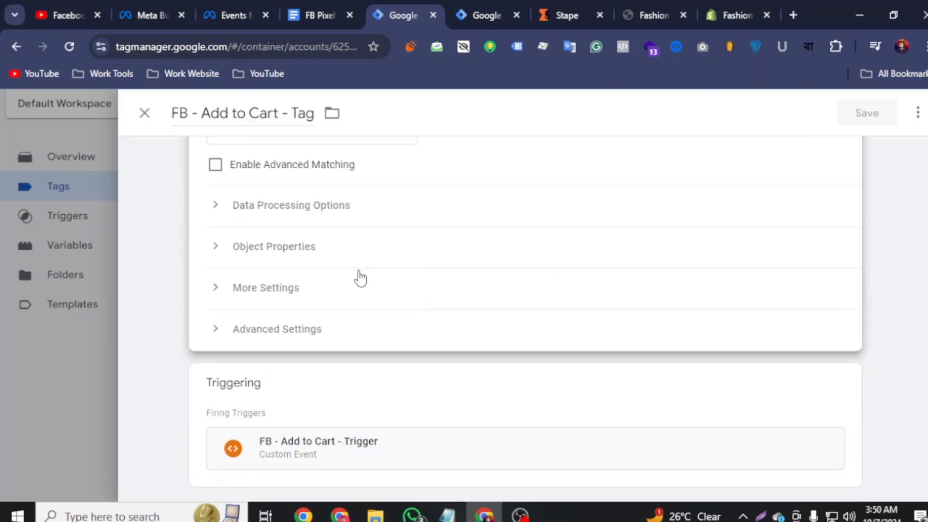
{"action": "left_click", "coordinate": [219, 296]}
{"action": "left_click", "coordinate": [265, 382]}
{"action": "left_click", "coordinate": [420, 387]}
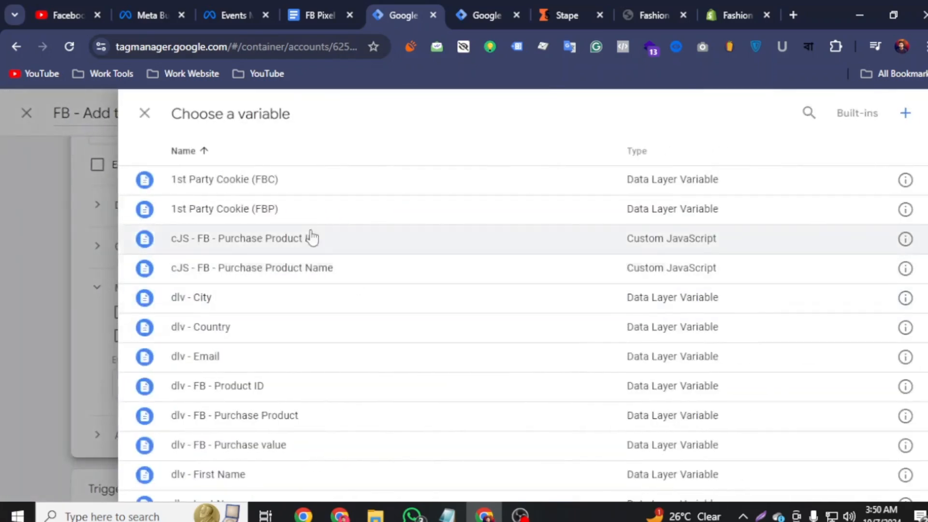
{"action": "scroll", "coordinate": [232, 363], "scroll_direction": "down", "scroll_amount": 5}
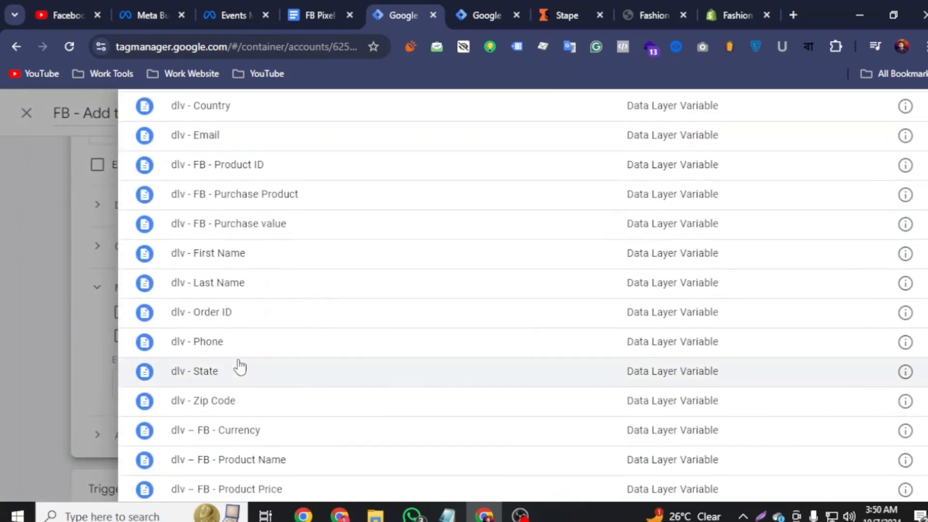
{"action": "scroll", "coordinate": [248, 375], "scroll_direction": "down", "scroll_amount": 3}
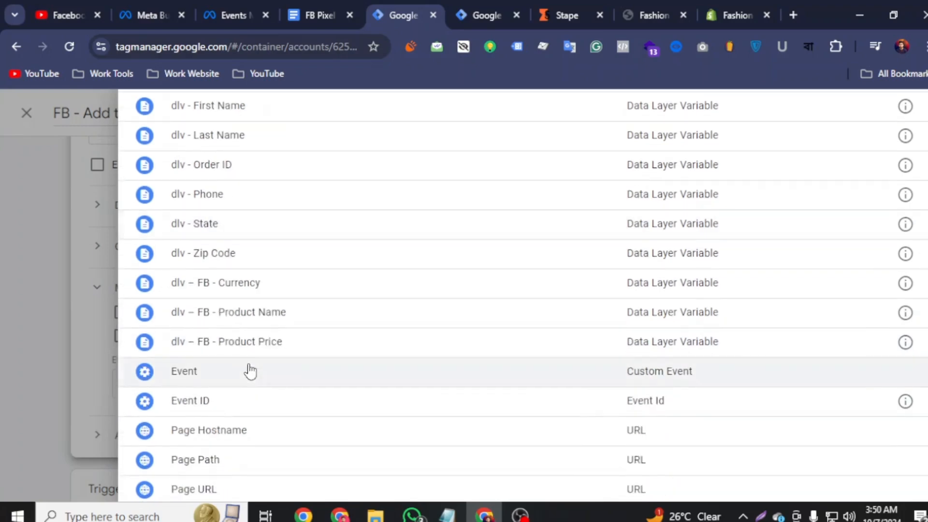
{"action": "left_click", "coordinate": [240, 405]}
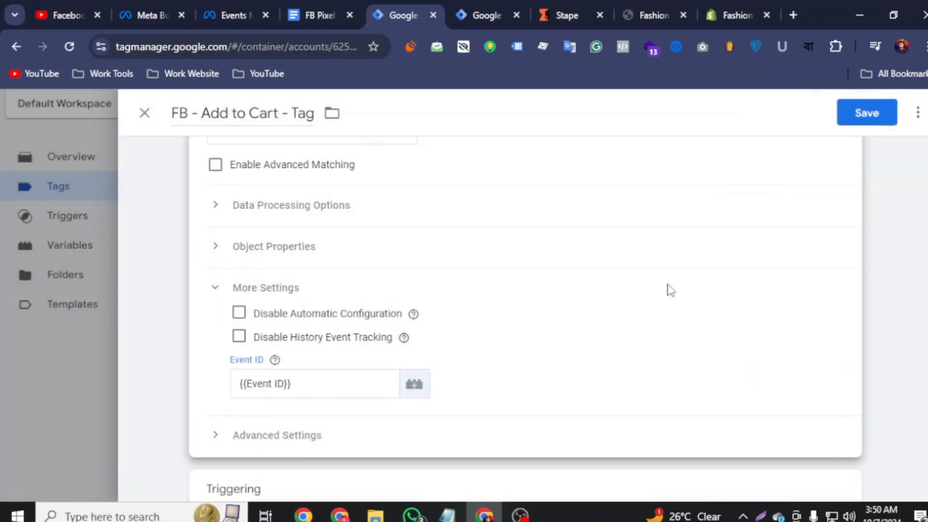
{"action": "left_click", "coordinate": [849, 122]}
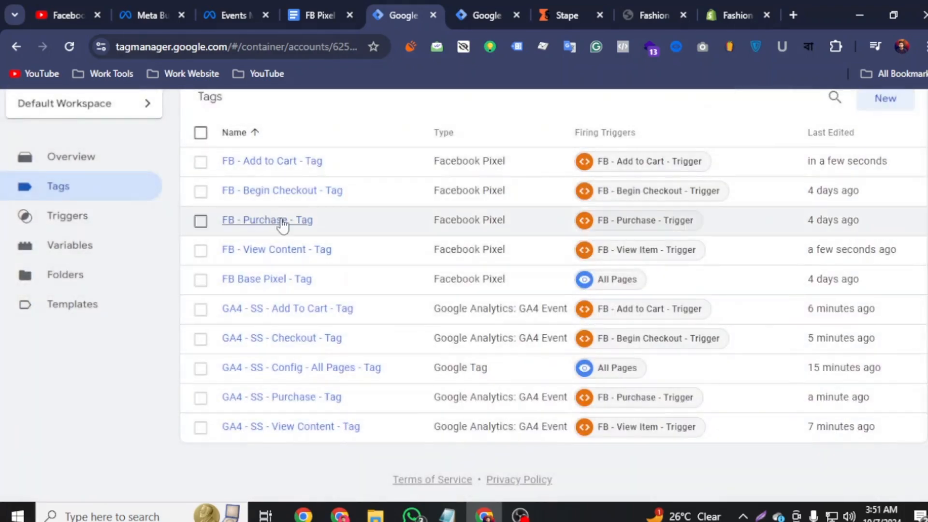
- In the FB - Begin Checkout - Tag, set the Event ID to the Event ID variable and save the tag
{"action": "left_click", "coordinate": [305, 192]}
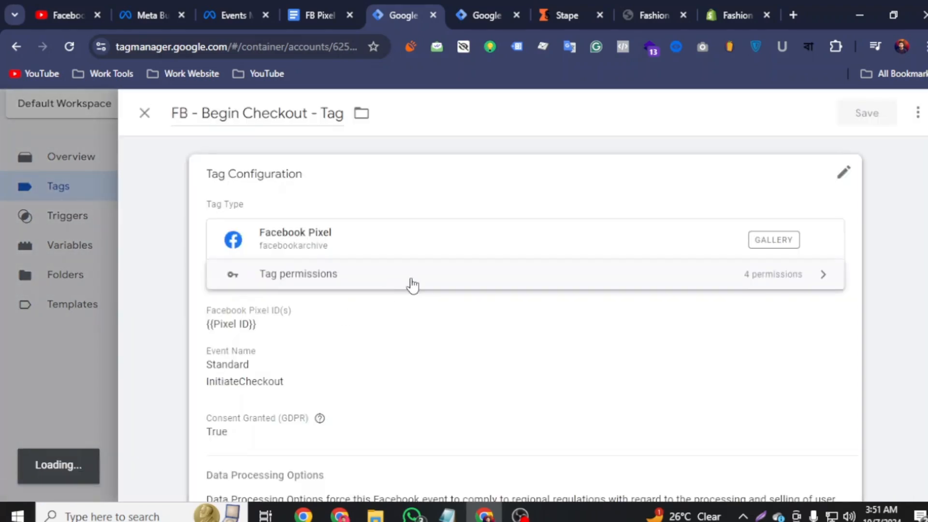
{"action": "left_click", "coordinate": [416, 334]}
{"action": "scroll", "coordinate": [241, 421], "scroll_direction": "down", "scroll_amount": 5}
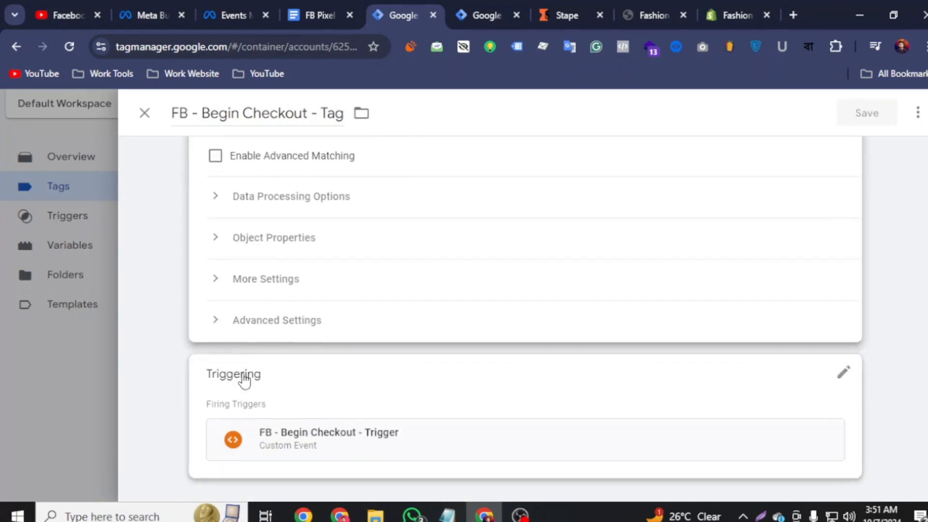
{"action": "left_click", "coordinate": [224, 284]}
{"action": "left_click", "coordinate": [282, 376]}
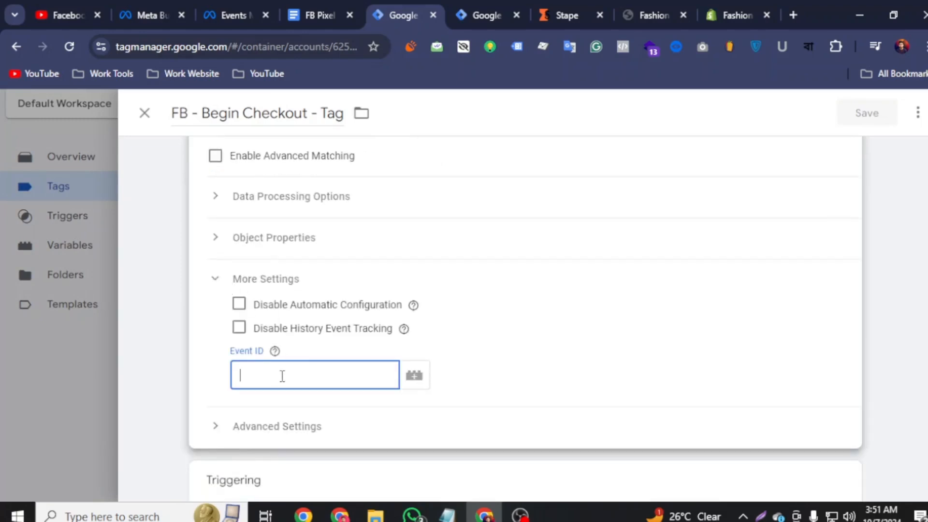
{"action": "left_click", "coordinate": [415, 386]}
{"action": "scroll", "coordinate": [244, 382], "scroll_direction": "down", "scroll_amount": 4}
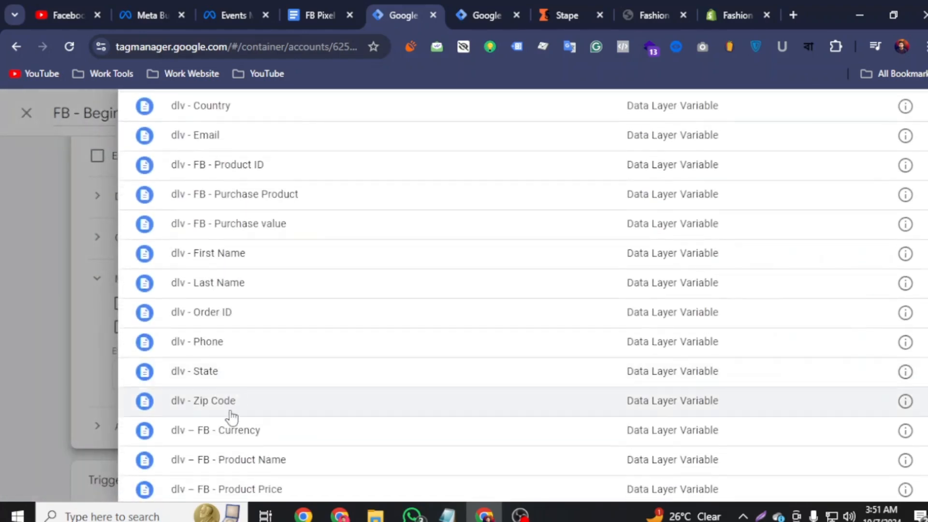
{"action": "scroll", "coordinate": [235, 412], "scroll_direction": "down", "scroll_amount": 3}
{"action": "left_click", "coordinate": [222, 410]}
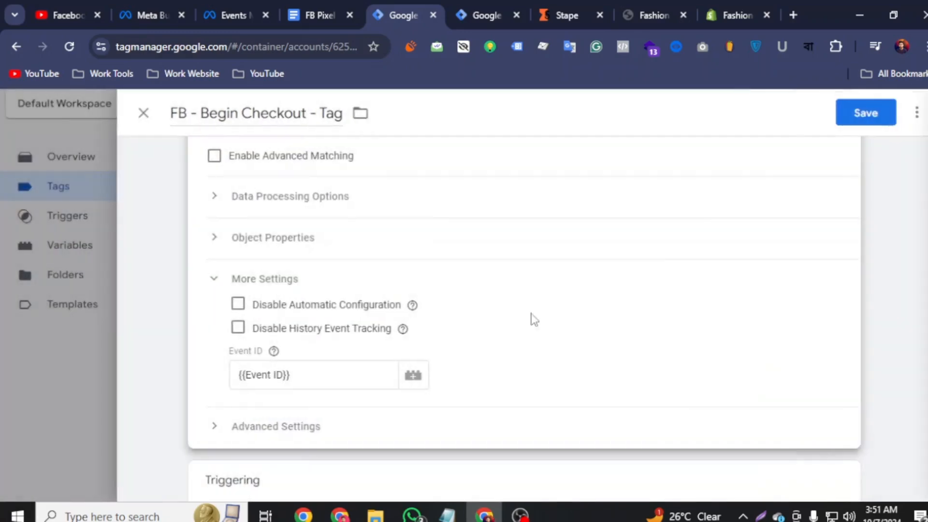
{"action": "left_click", "coordinate": [866, 112]}
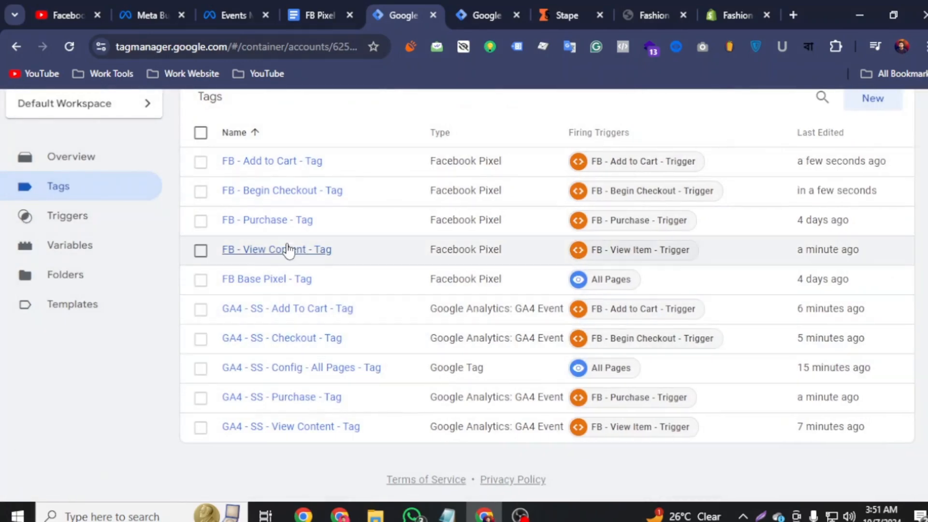
- In the FB - Purchase - Tag, set the Event ID to the Event ID variable and save the tag
{"action": "left_click", "coordinate": [231, 221]}
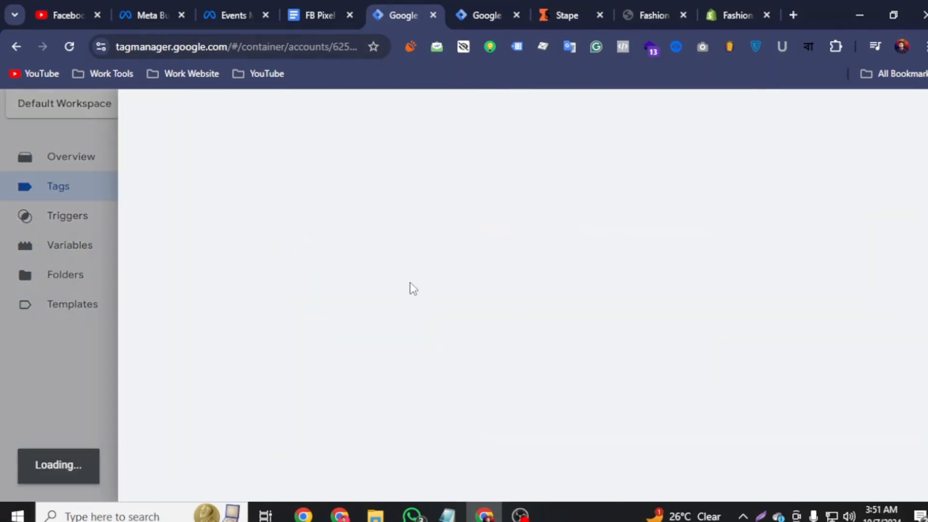
{"action": "scroll", "coordinate": [311, 355], "scroll_direction": "down", "scroll_amount": 10}
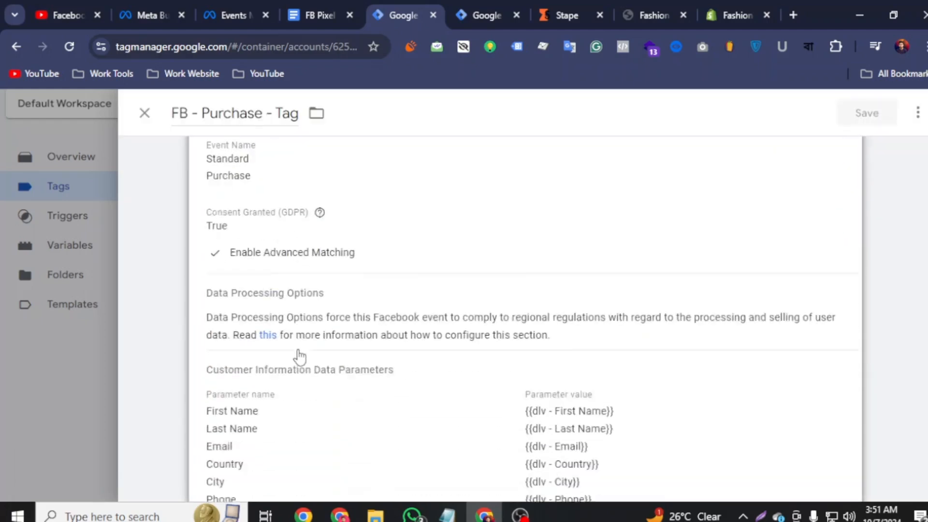
{"action": "left_click", "coordinate": [321, 324]}
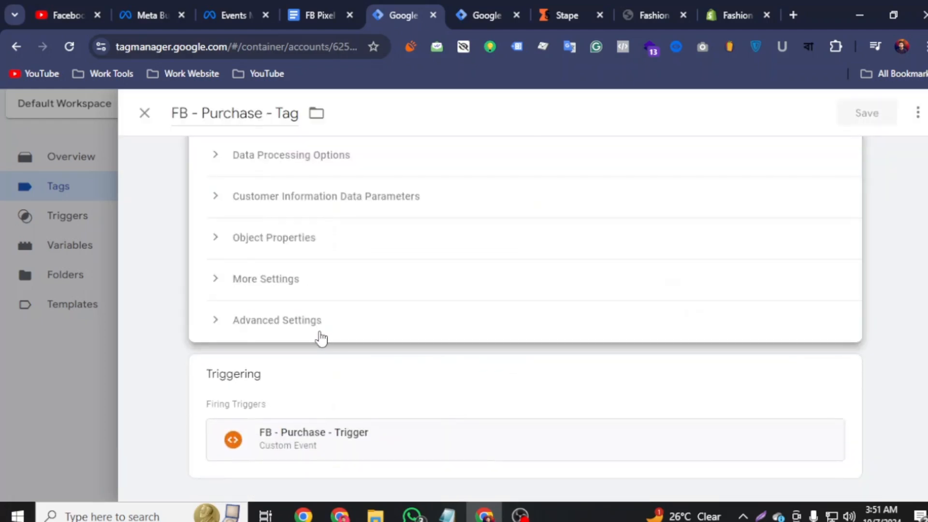
{"action": "left_click", "coordinate": [237, 279]}
{"action": "left_click", "coordinate": [319, 381]}
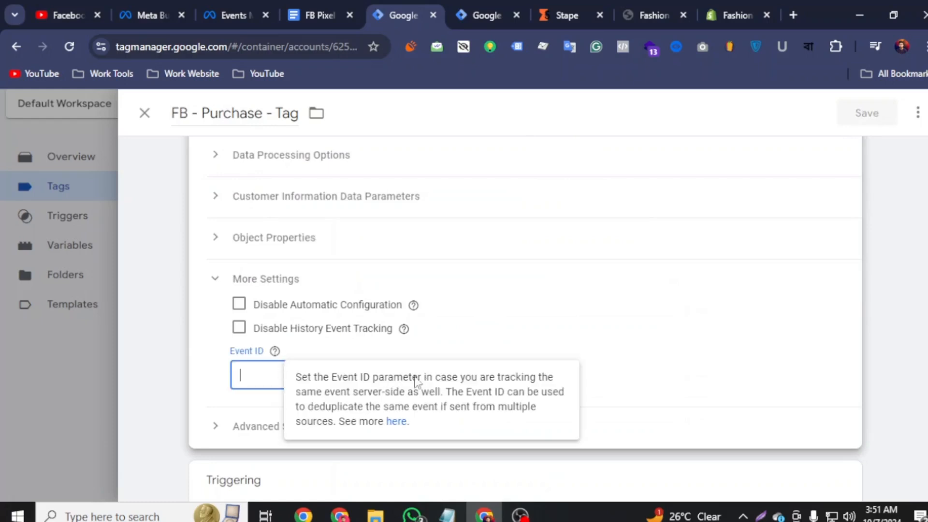
{"action": "left_click", "coordinate": [415, 375]}
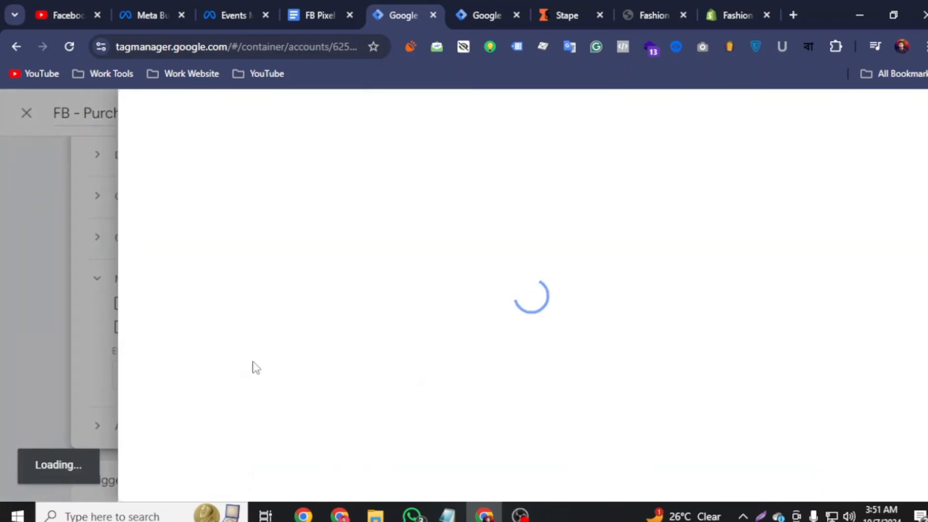
{"action": "scroll", "coordinate": [253, 358], "scroll_direction": "down", "scroll_amount": 6}
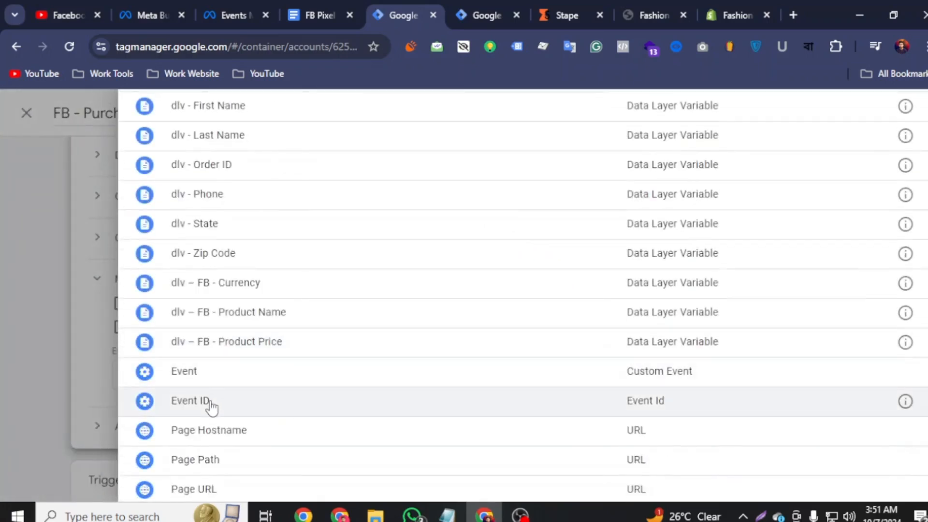
{"action": "left_click", "coordinate": [211, 408]}
{"action": "scroll", "coordinate": [398, 325], "scroll_direction": "up", "scroll_amount": 5}
{"action": "left_click", "coordinate": [867, 113]}
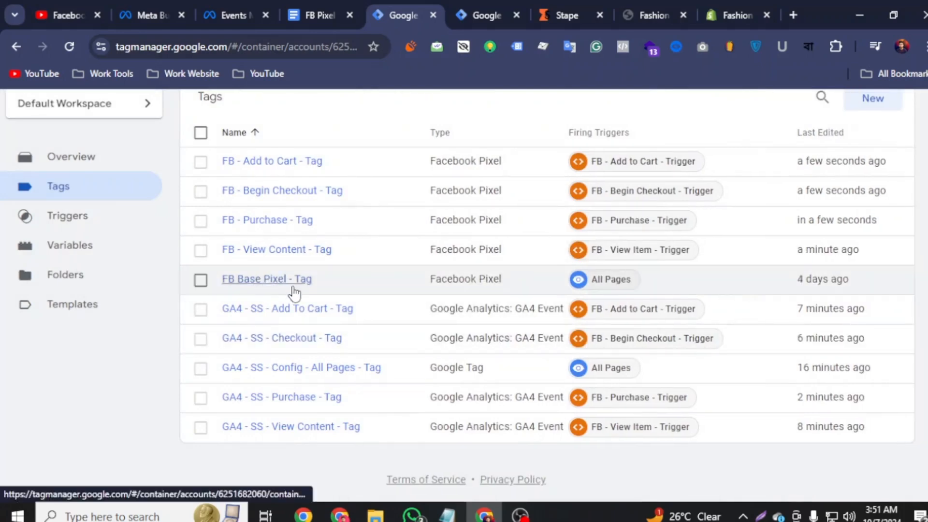
- In the FB Base Pixel - Tag, set the Event ID to the Event ID variable and save the tag
{"action": "left_click", "coordinate": [265, 285]}
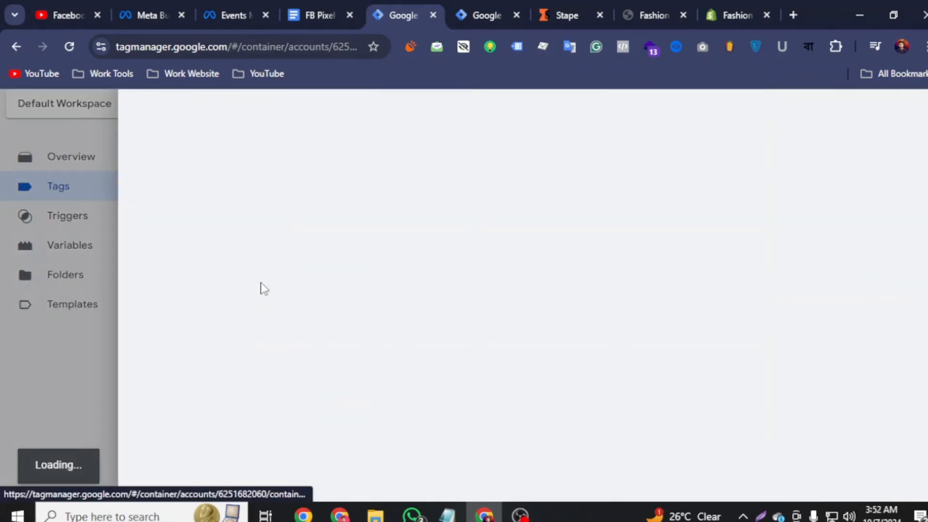
{"action": "scroll", "coordinate": [338, 323], "scroll_direction": "down", "scroll_amount": 5}
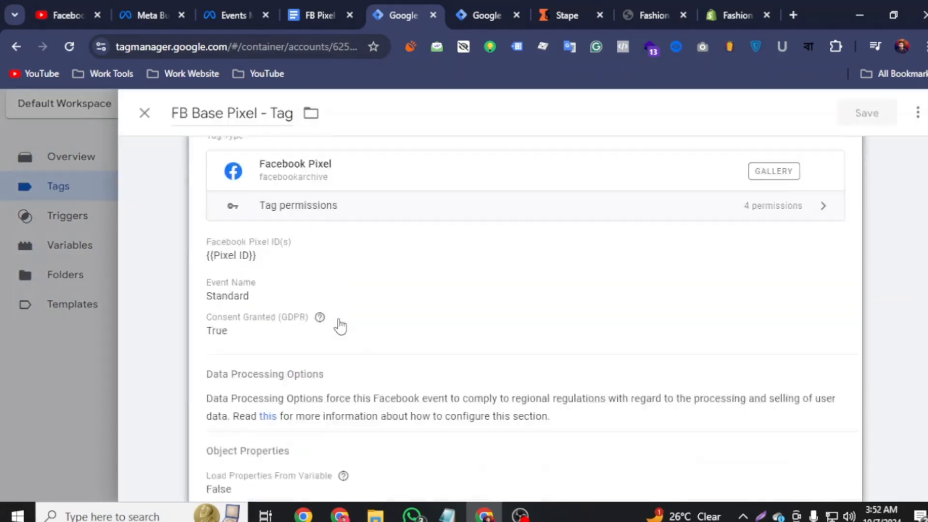
{"action": "left_click", "coordinate": [405, 296]}
{"action": "scroll", "coordinate": [294, 368], "scroll_direction": "down", "scroll_amount": 5}
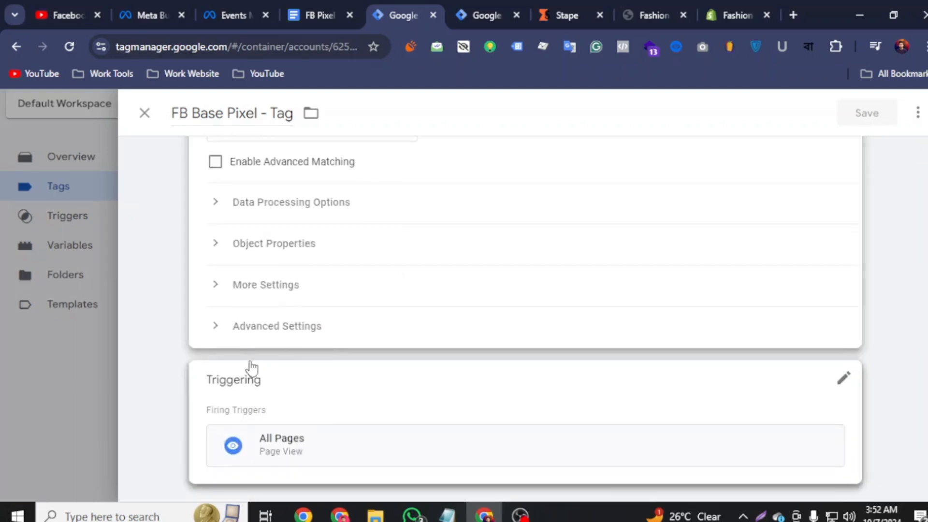
{"action": "left_click", "coordinate": [218, 289]}
{"action": "left_click", "coordinate": [273, 385]}
{"action": "left_click", "coordinate": [417, 387]}
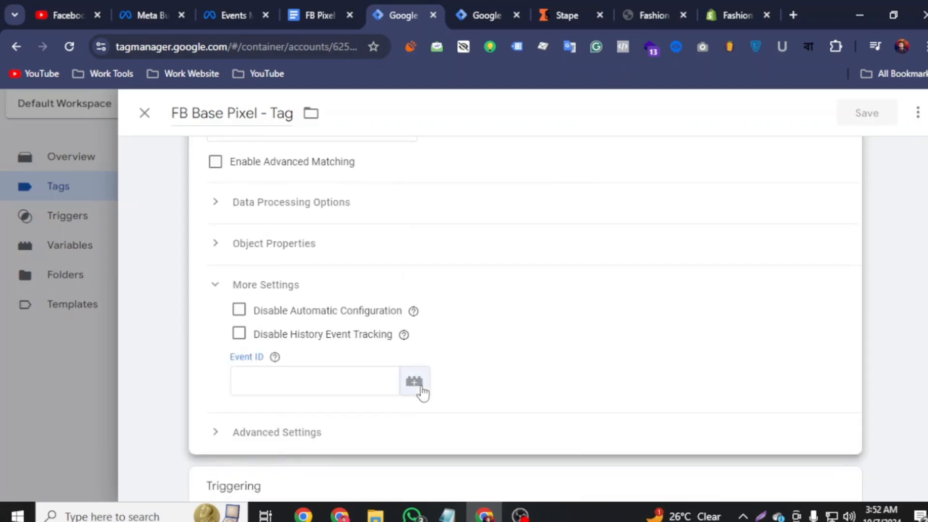
{"action": "scroll", "coordinate": [216, 401], "scroll_direction": "down", "scroll_amount": 5}
{"action": "scroll", "coordinate": [232, 358], "scroll_direction": "down", "scroll_amount": 4}
{"action": "left_click", "coordinate": [222, 338]}
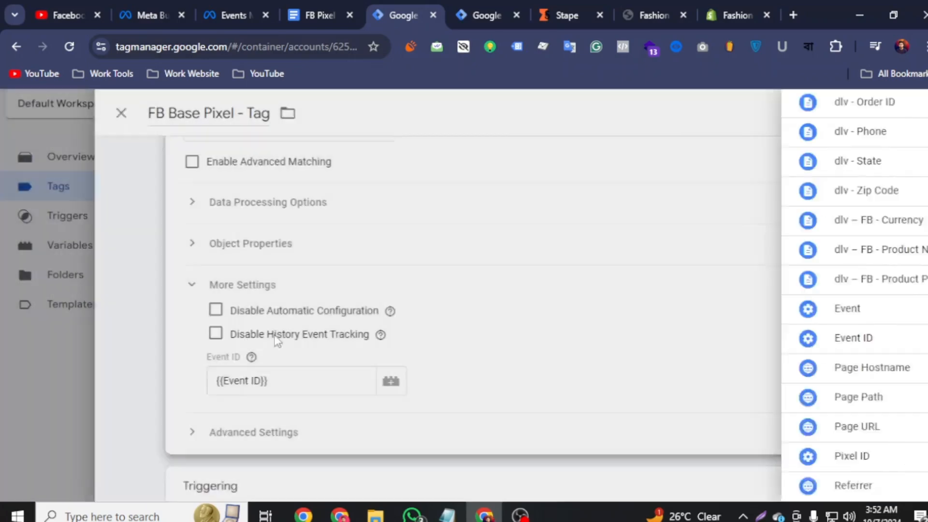
{"action": "scroll", "coordinate": [489, 242], "scroll_direction": "up", "scroll_amount": 5}
{"action": "left_click", "coordinate": [883, 117]}
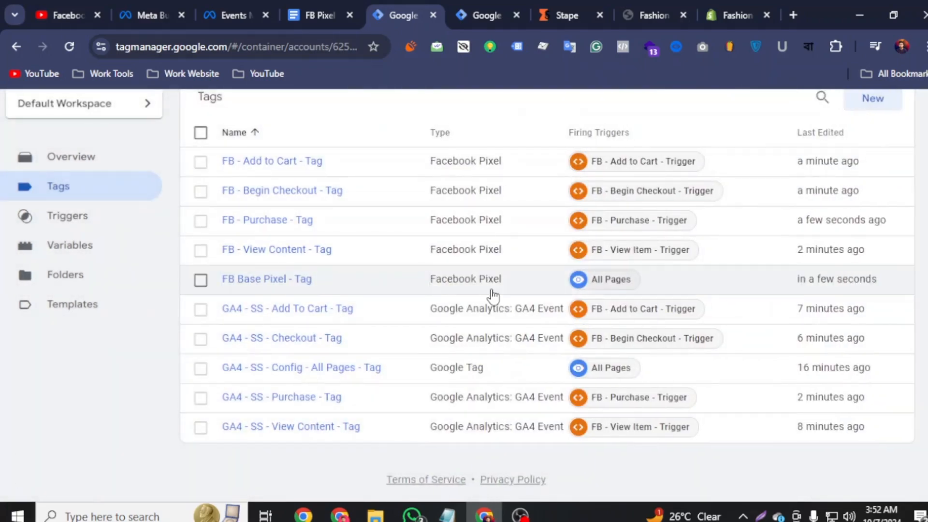
- Publish the FB Browser side-tracking container's changes without a version name or description, and return to its workspace
{"action": "scroll", "coordinate": [493, 295], "scroll_direction": "up", "scroll_amount": 3}
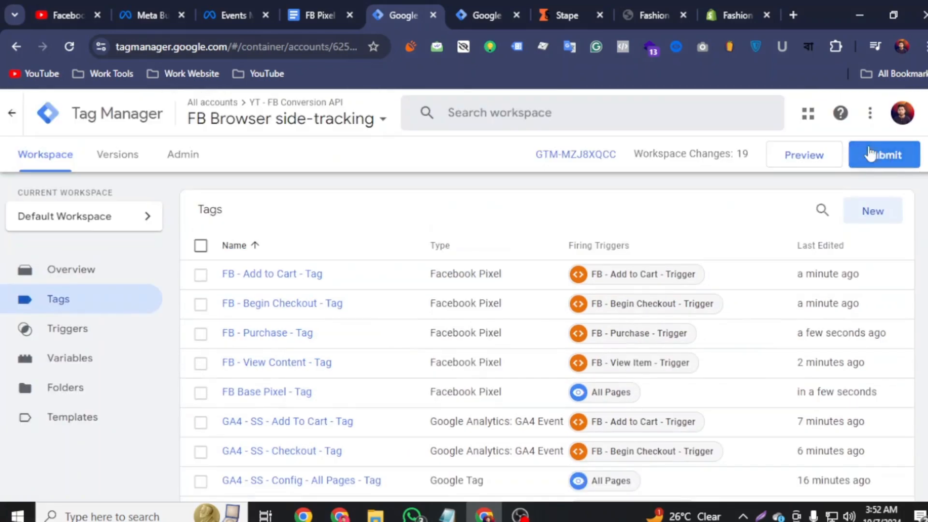
{"action": "left_click", "coordinate": [861, 157]}
{"action": "left_click", "coordinate": [880, 109]}
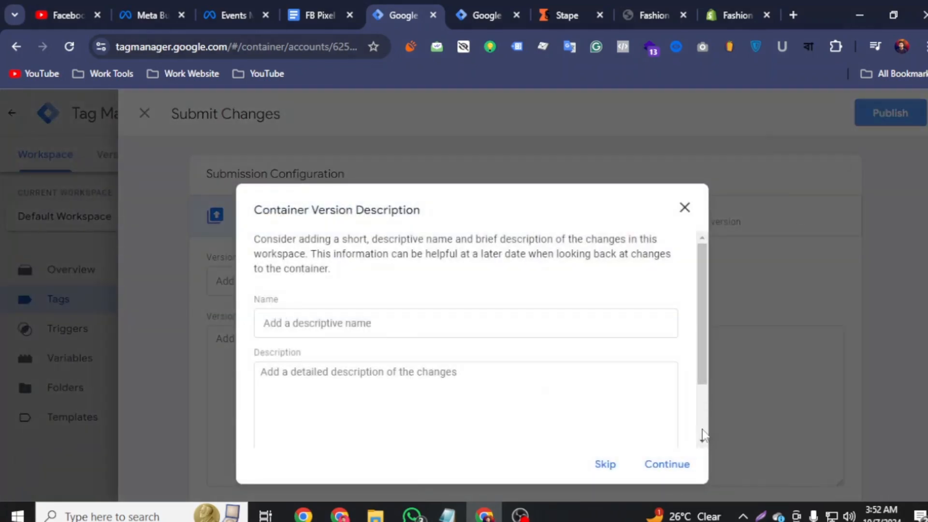
{"action": "left_click", "coordinate": [681, 463]}
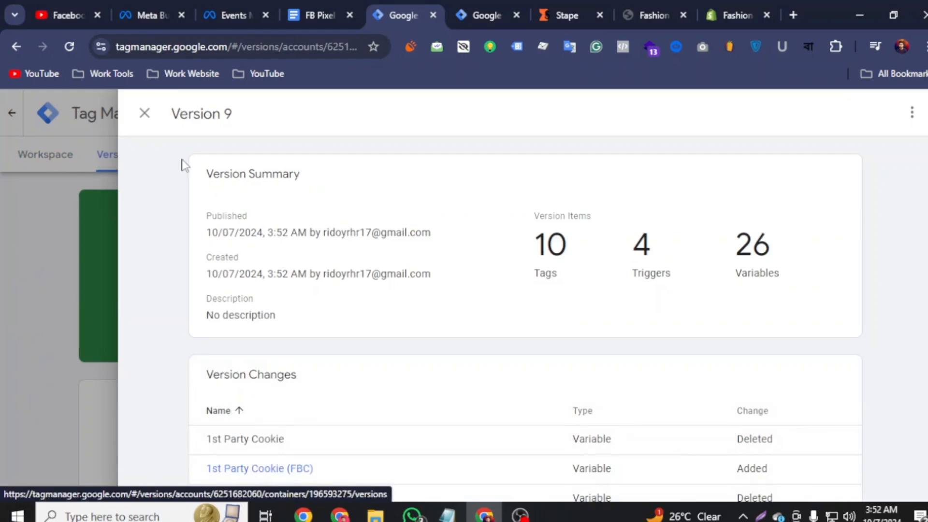
{"action": "left_click", "coordinate": [145, 114]}
{"action": "left_click", "coordinate": [79, 155]}
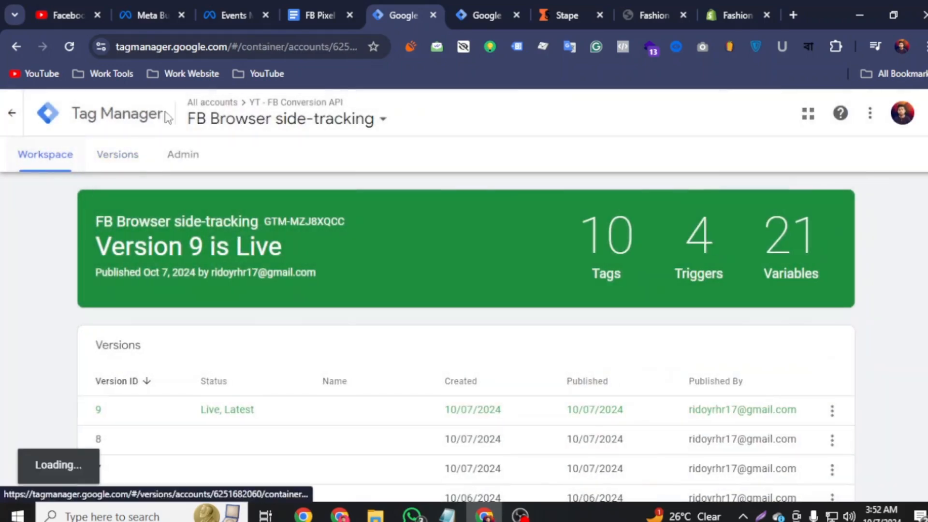
- Publish the FB Server Side Tracking container's changes without a version name or description
{"action": "left_click", "coordinate": [483, 7]}
{"action": "left_click", "coordinate": [879, 159]}
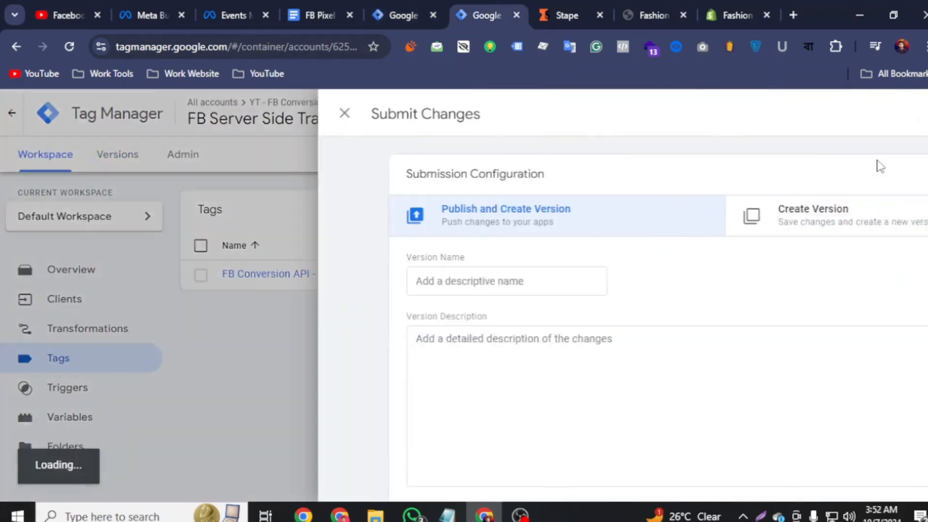
{"action": "left_click", "coordinate": [889, 118]}
{"action": "left_click", "coordinate": [675, 464]}
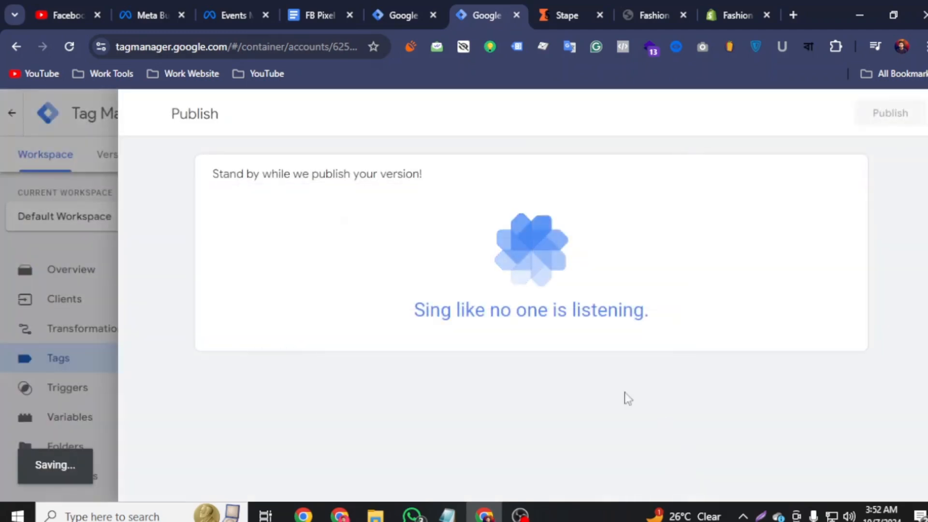
{"action": "left_click", "coordinate": [390, 9]}
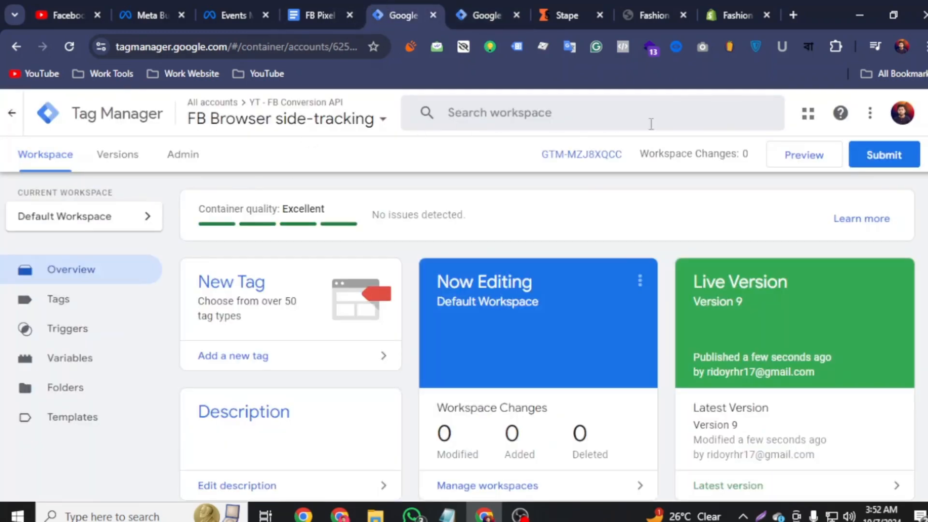
{"action": "left_click", "coordinate": [784, 160]}
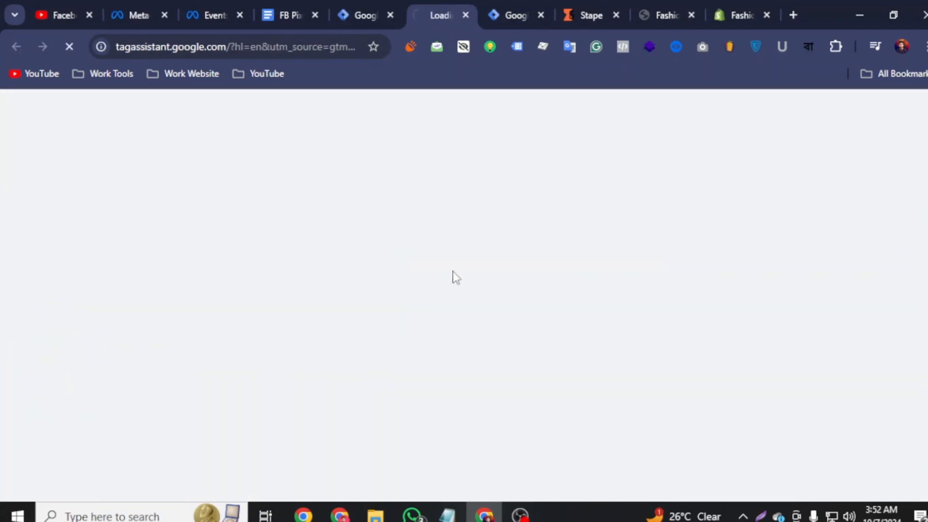
{"action": "left_click", "coordinate": [516, 16]}
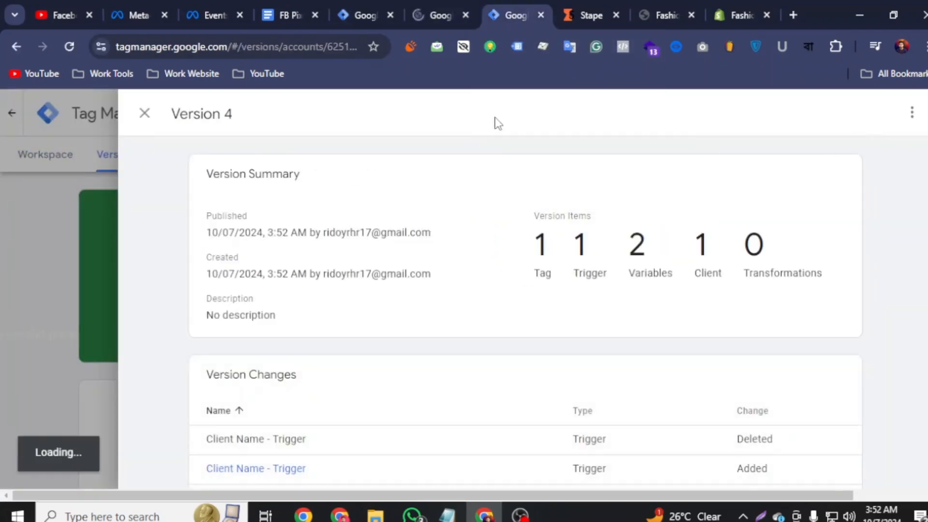
{"action": "left_click", "coordinate": [145, 114]}
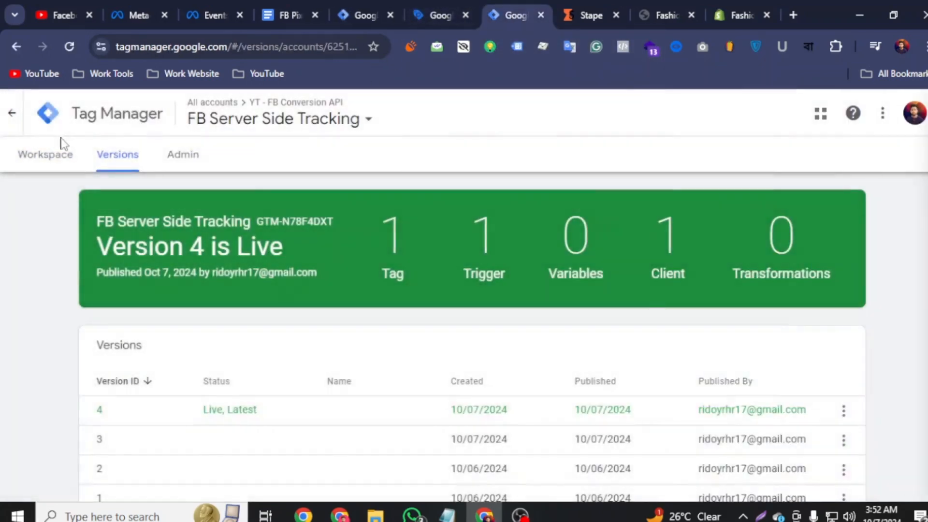
{"action": "left_click", "coordinate": [92, 158]}
{"action": "left_click", "coordinate": [70, 150]}
{"action": "left_click", "coordinate": [430, 15]}
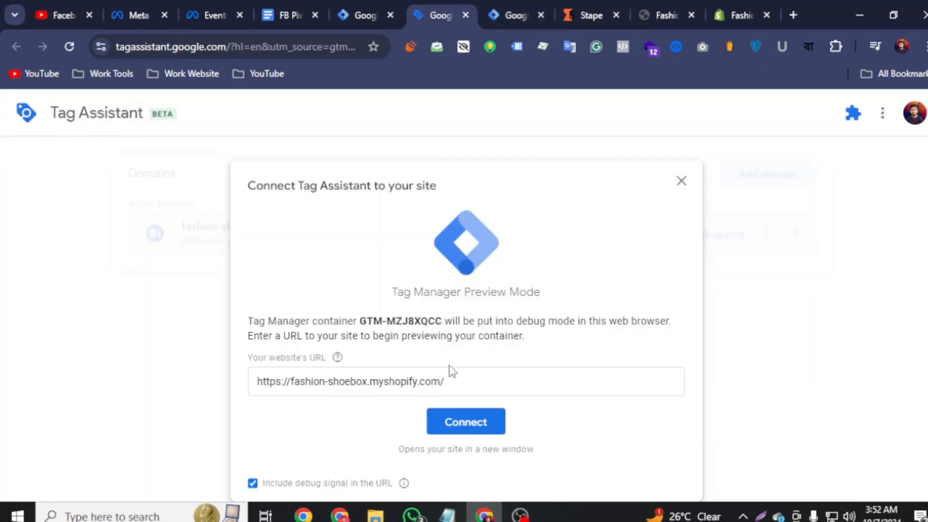
{"action": "left_click", "coordinate": [458, 432]}
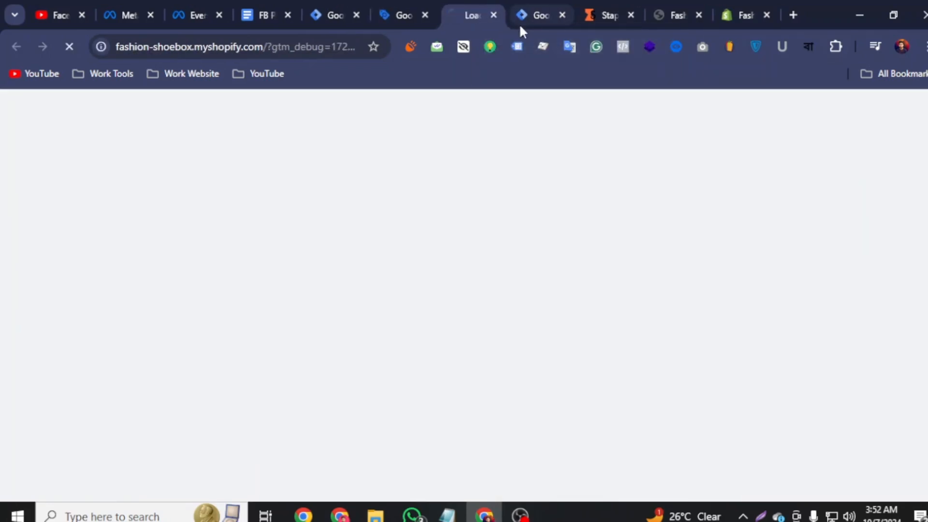
- Start previewing the FB Server Side Tracking container and check which browser tags fired on the store's home page in Tag Assistant
{"action": "left_click", "coordinate": [519, 16]}
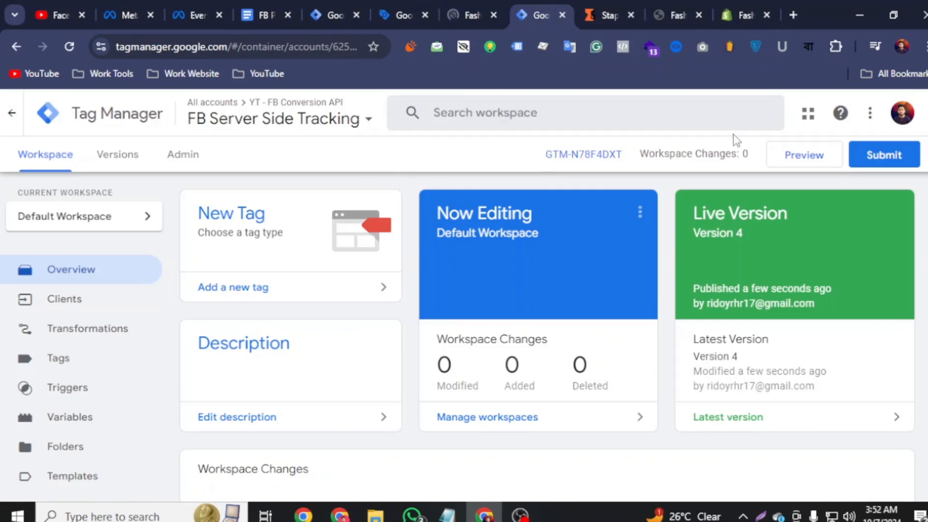
{"action": "left_click", "coordinate": [795, 163]}
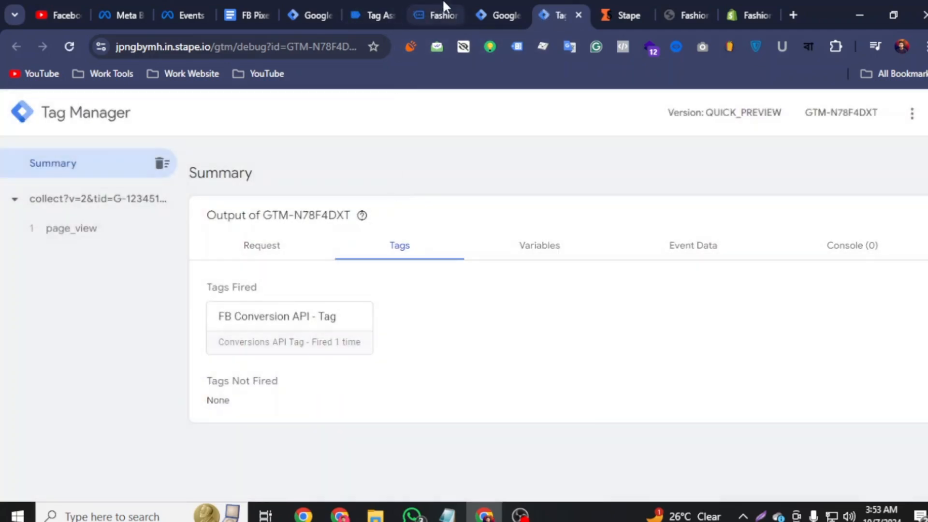
{"action": "left_click", "coordinate": [445, 7]}
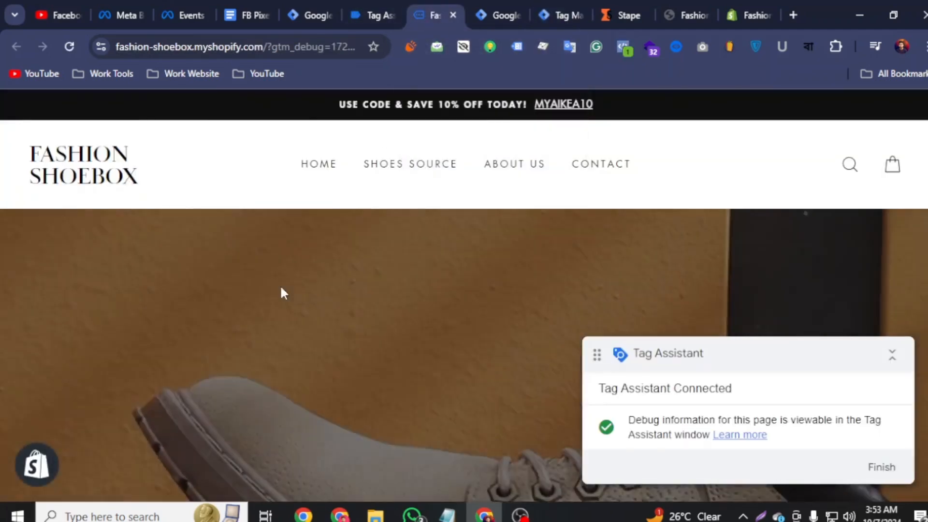
{"action": "left_click", "coordinate": [377, 14]}
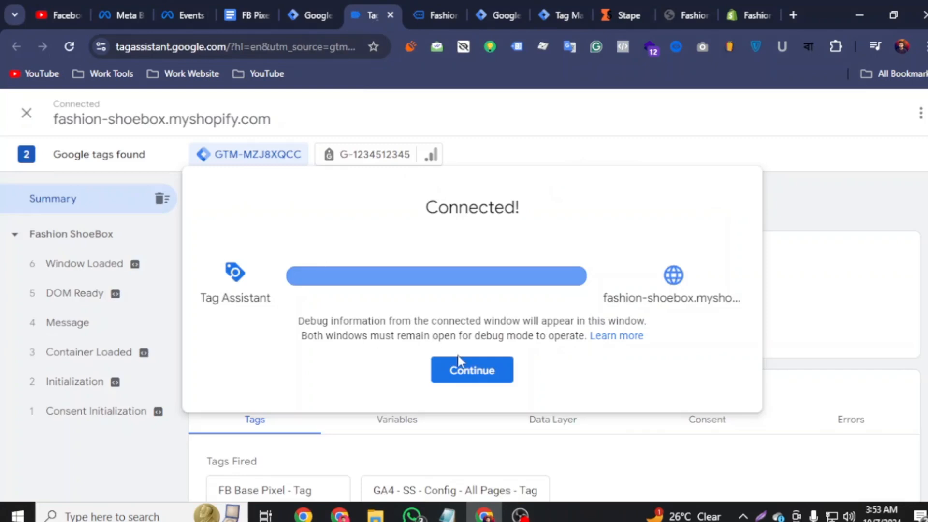
{"action": "left_click", "coordinate": [459, 367]}
{"action": "scroll", "coordinate": [307, 412], "scroll_direction": "down", "scroll_amount": 2}
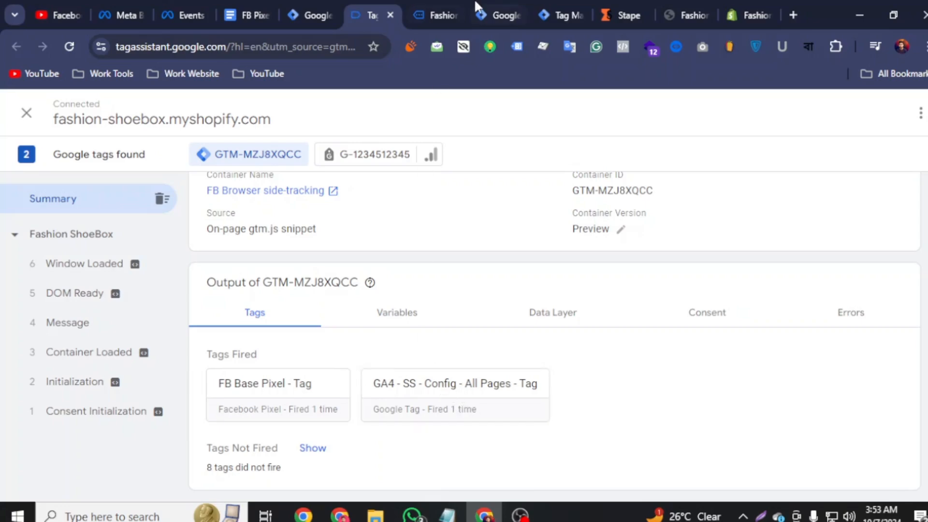
- Open the Arkbird Mens High Top Tooling Martin Boot product page in the connected store, moving the Tag Assistant badge aside
{"action": "left_click", "coordinate": [438, 15]}
{"action": "scroll", "coordinate": [327, 298], "scroll_direction": "down", "scroll_amount": 8}
{"action": "scroll", "coordinate": [327, 299], "scroll_direction": "down", "scroll_amount": 12}
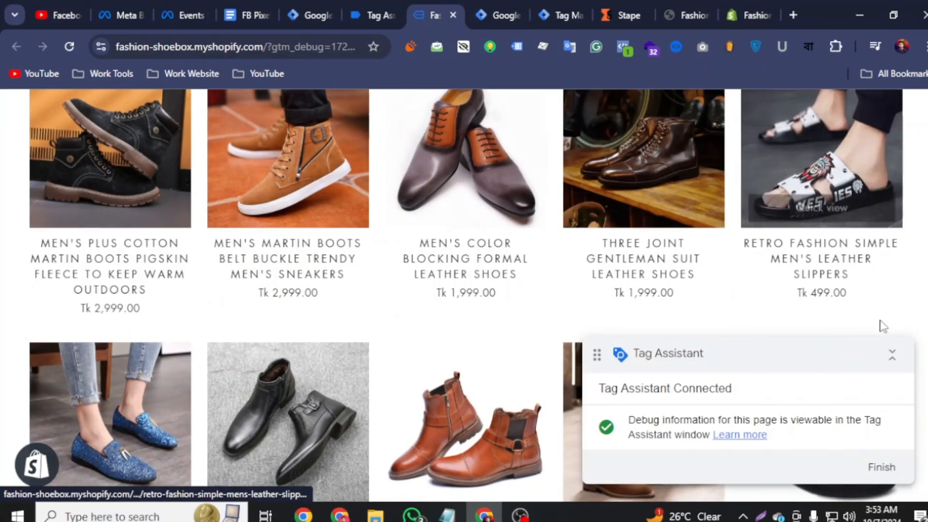
{"action": "left_click_drag", "start_coordinate": [787, 361], "coordinate": [527, 460]}
{"action": "scroll", "coordinate": [727, 358], "scroll_direction": "down", "scroll_amount": 2}
{"action": "scroll", "coordinate": [727, 358], "scroll_direction": "down", "scroll_amount": 4}
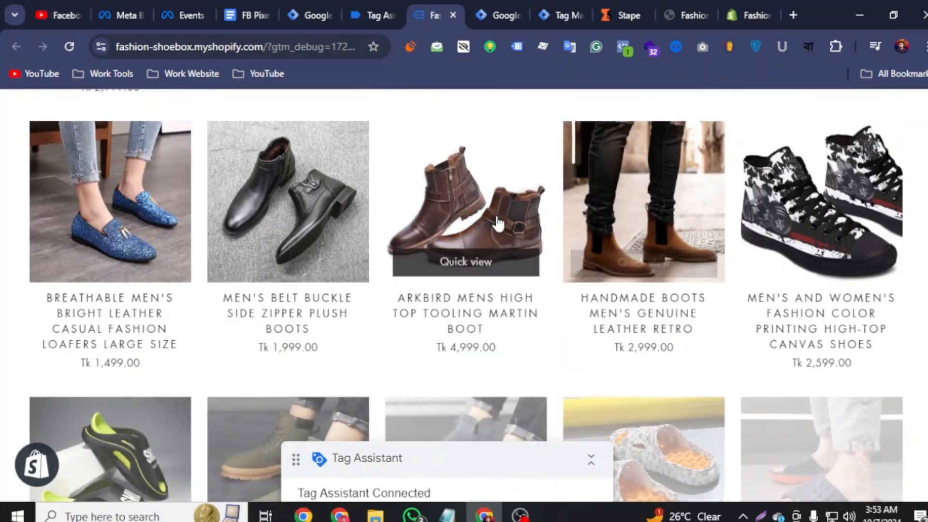
{"action": "left_click", "coordinate": [444, 224]}
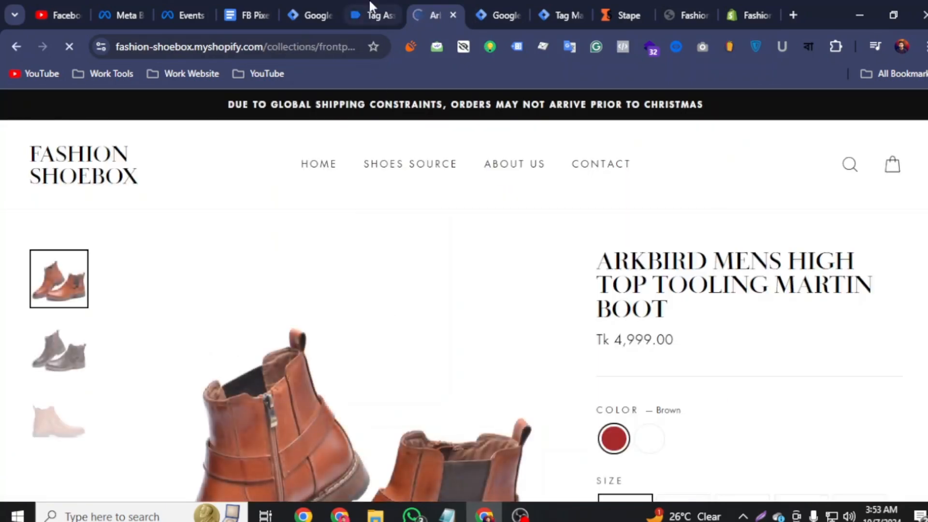
- Check the tags fired for the product view in Tag Assistant and in the server container's preview
{"action": "left_click", "coordinate": [369, 3]}
{"action": "scroll", "coordinate": [128, 353], "scroll_direction": "down", "scroll_amount": 2}
{"action": "scroll", "coordinate": [430, 419], "scroll_direction": "down", "scroll_amount": 1}
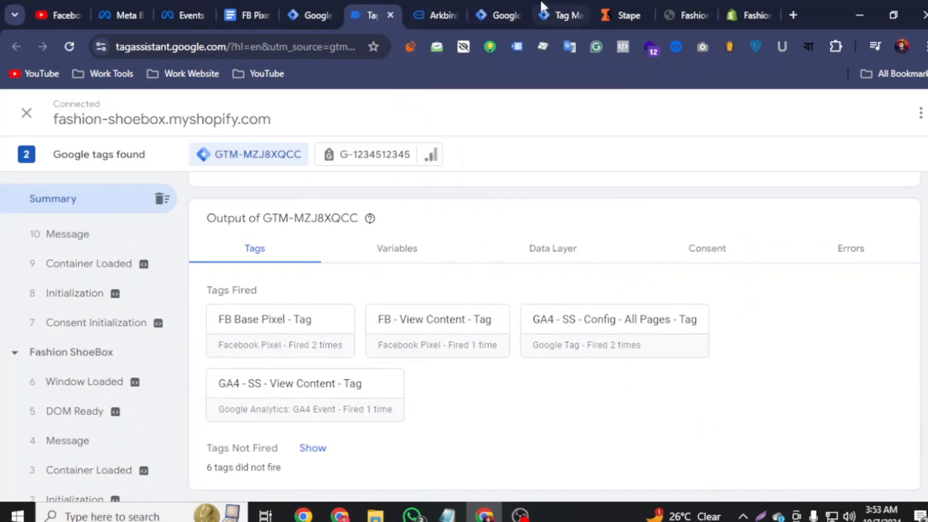
{"action": "left_click", "coordinate": [556, 14]}
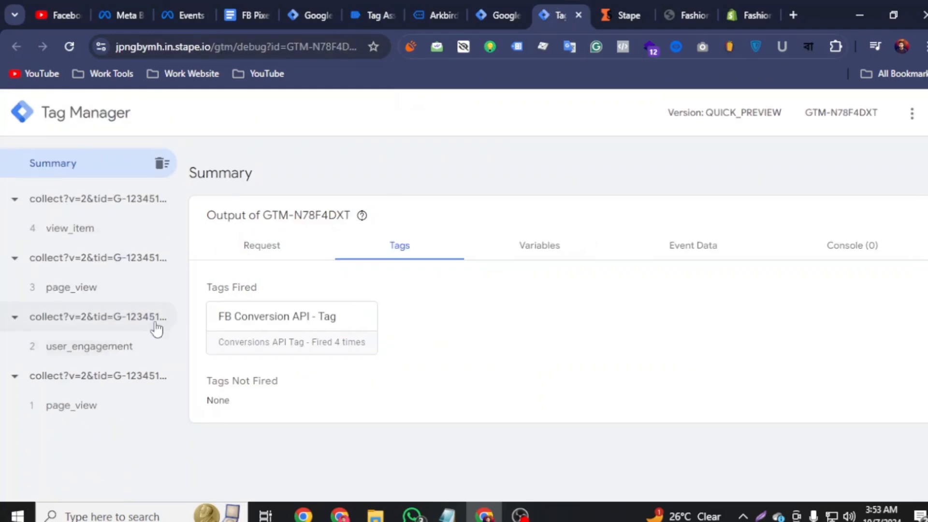
- Inspect the request details of the view_item event in the server container's preview
{"action": "left_click", "coordinate": [243, 254]}
{"action": "left_click", "coordinate": [127, 231]}
{"action": "scroll", "coordinate": [285, 347], "scroll_direction": "down", "scroll_amount": 2}
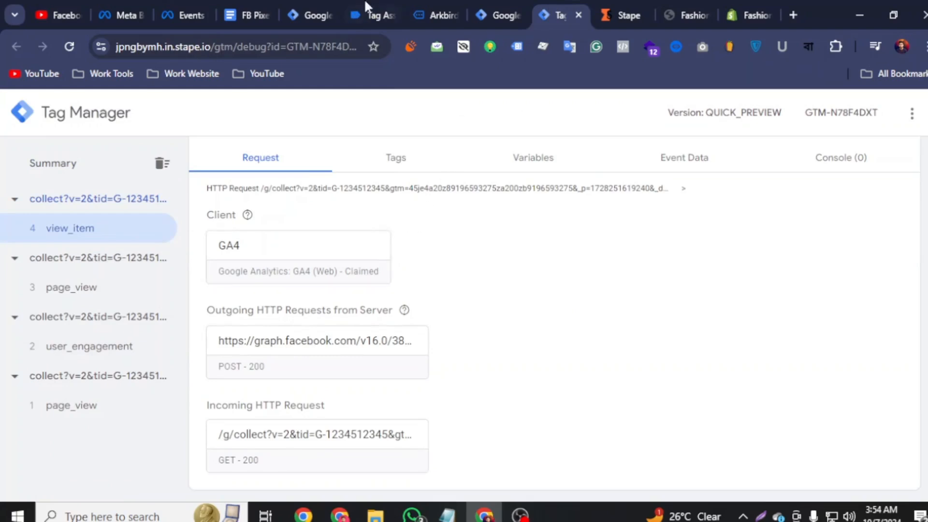
- Review the PageView and View content test events received for YT - Pixel in Meta Events Manager
{"action": "left_click", "coordinate": [196, 2]}
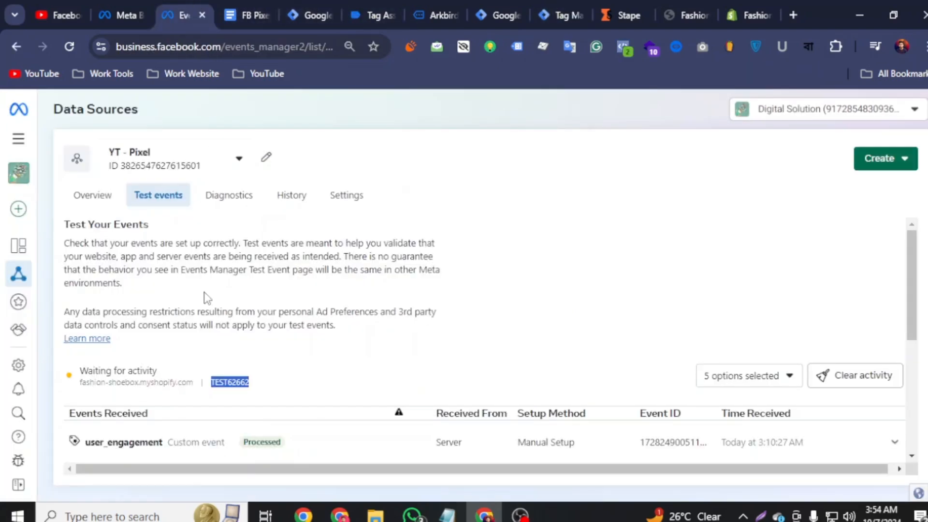
{"action": "scroll", "coordinate": [207, 308], "scroll_direction": "down", "scroll_amount": 10}
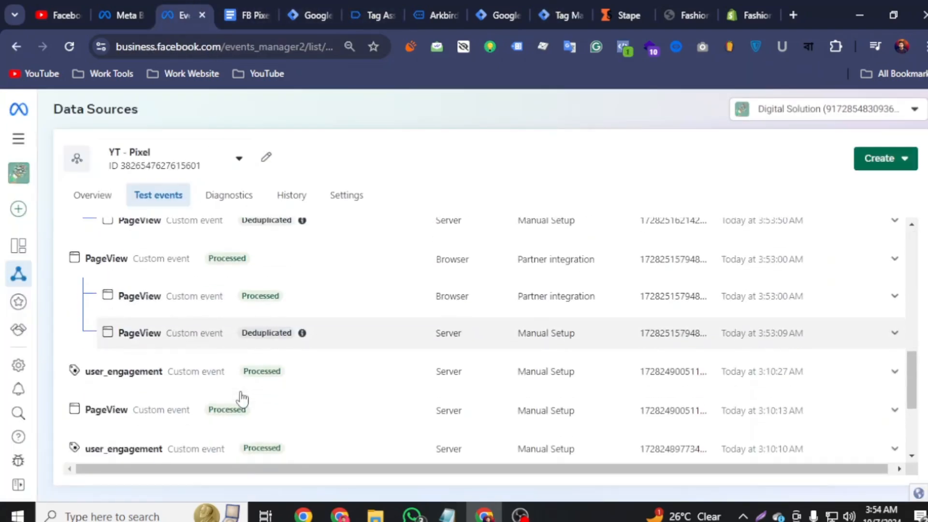
{"action": "scroll", "coordinate": [239, 392], "scroll_direction": "up", "scroll_amount": 2}
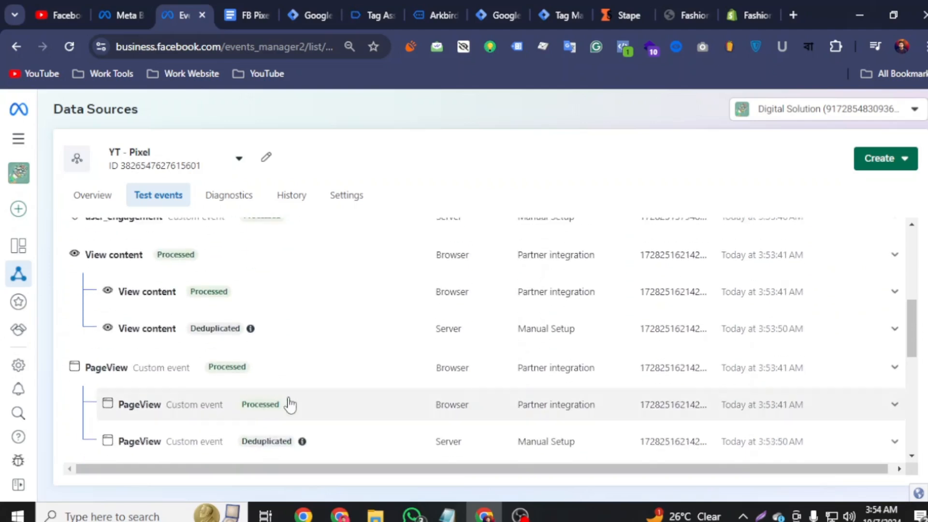
{"action": "scroll", "coordinate": [193, 344], "scroll_direction": "up", "scroll_amount": 2}
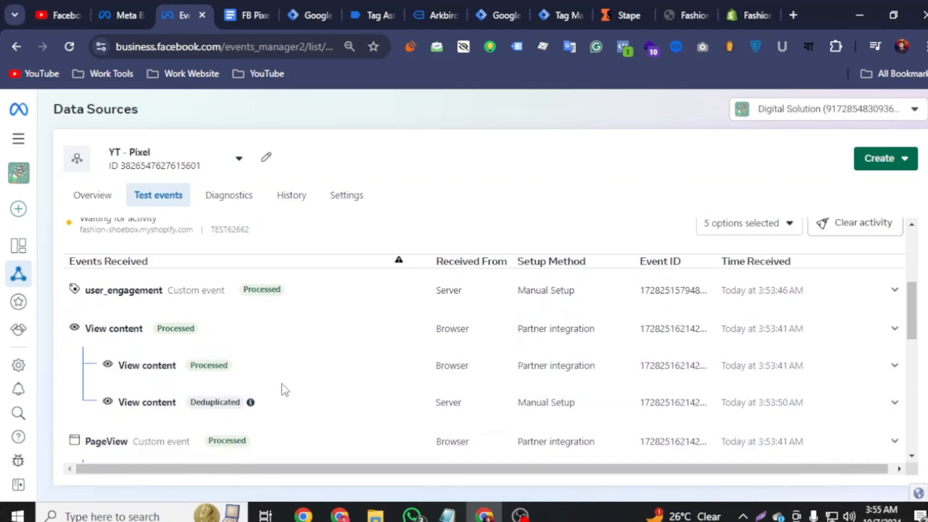
{"action": "scroll", "coordinate": [280, 382], "scroll_direction": "down", "scroll_amount": 2}
{"action": "scroll", "coordinate": [217, 375], "scroll_direction": "down", "scroll_amount": 2}
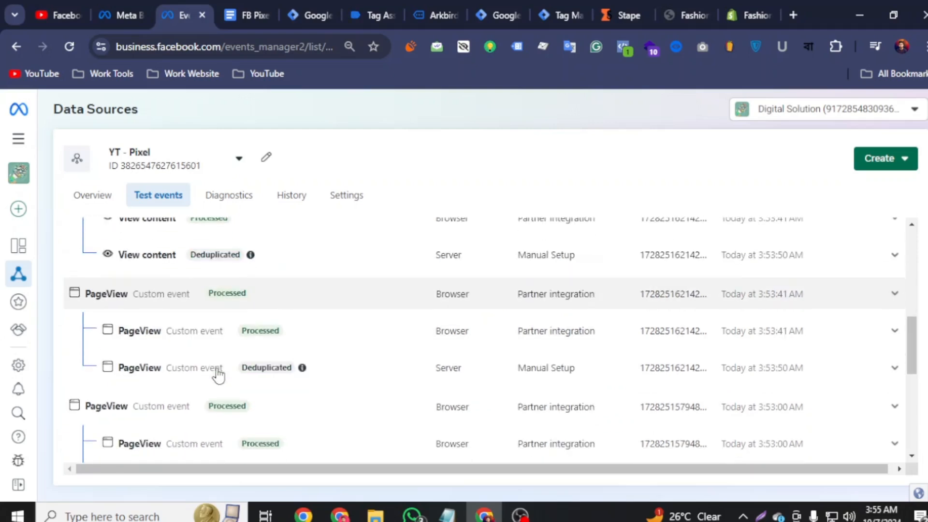
{"action": "scroll", "coordinate": [296, 331], "scroll_direction": "up", "scroll_amount": 2}
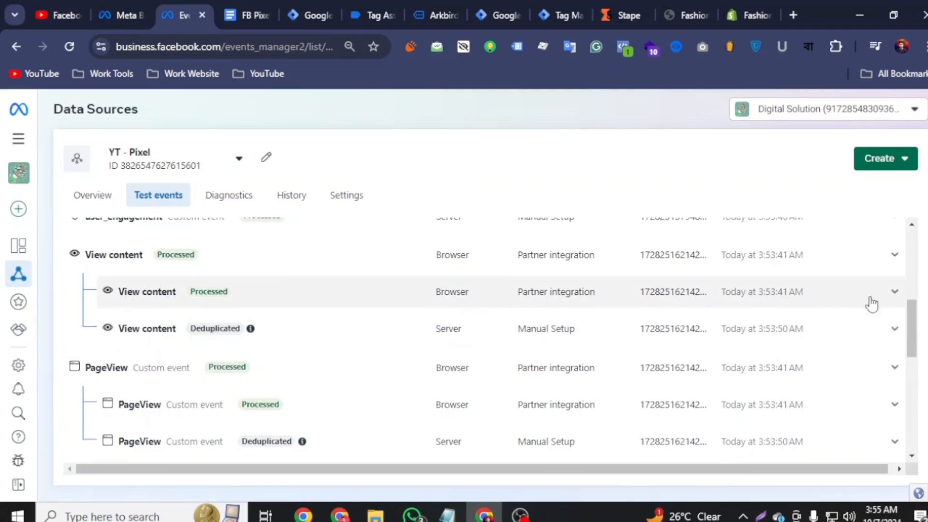
- Compare all parameters and event IDs of the browser and server View content events
{"action": "left_click", "coordinate": [895, 291]}
{"action": "scroll", "coordinate": [266, 370], "scroll_direction": "down", "scroll_amount": 2}
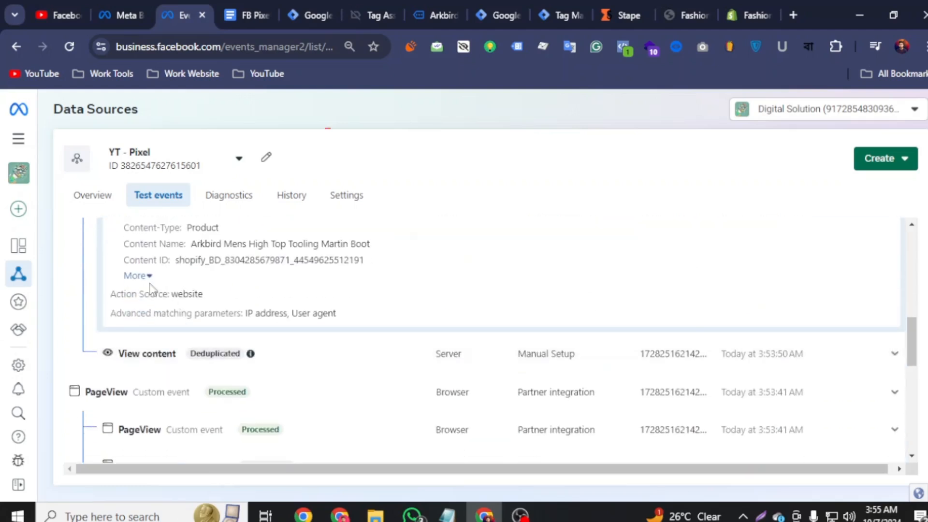
{"action": "left_click", "coordinate": [136, 274]}
{"action": "scroll", "coordinate": [203, 339], "scroll_direction": "up", "scroll_amount": 3}
{"action": "scroll", "coordinate": [194, 362], "scroll_direction": "down", "scroll_amount": 3}
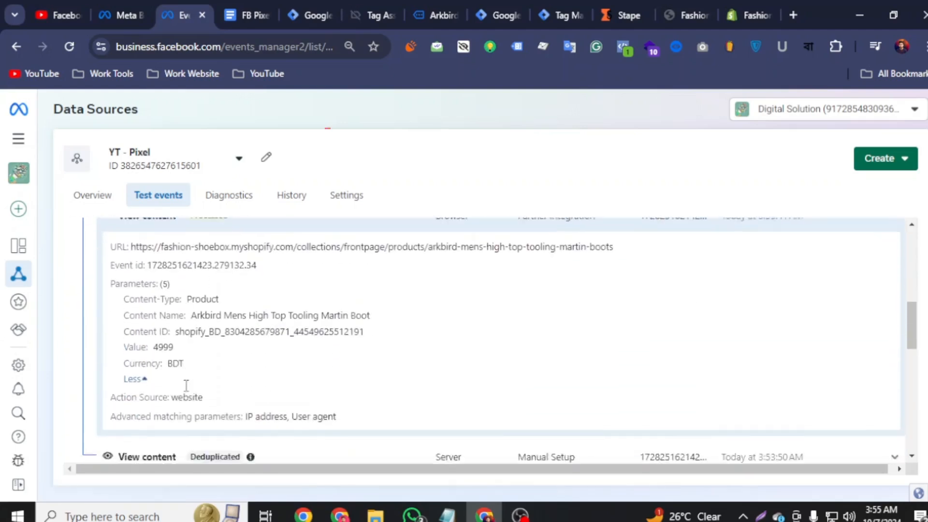
{"action": "left_click", "coordinate": [848, 383]}
{"action": "scroll", "coordinate": [411, 356], "scroll_direction": "down", "scroll_amount": 3}
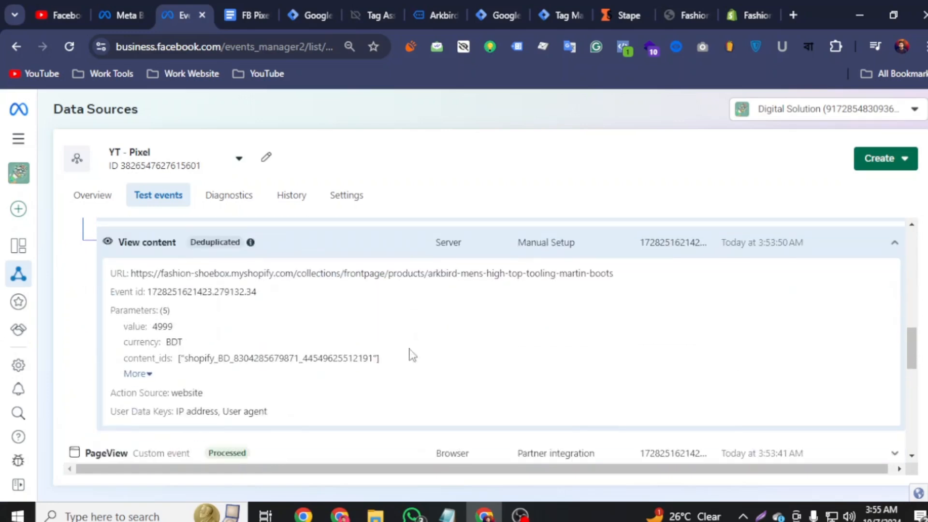
{"action": "left_click", "coordinate": [150, 368]}
{"action": "scroll", "coordinate": [189, 307], "scroll_direction": "down", "scroll_amount": 2}
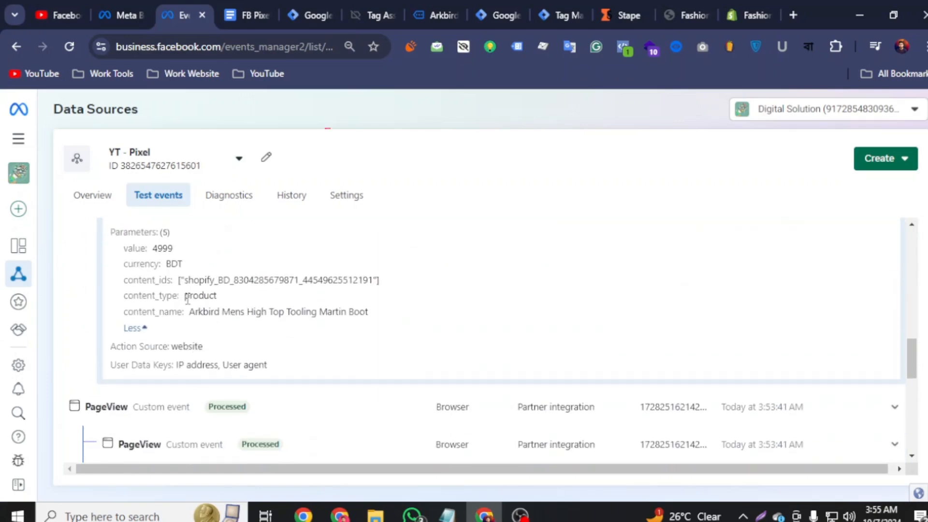
{"action": "scroll", "coordinate": [221, 306], "scroll_direction": "up", "scroll_amount": 10}
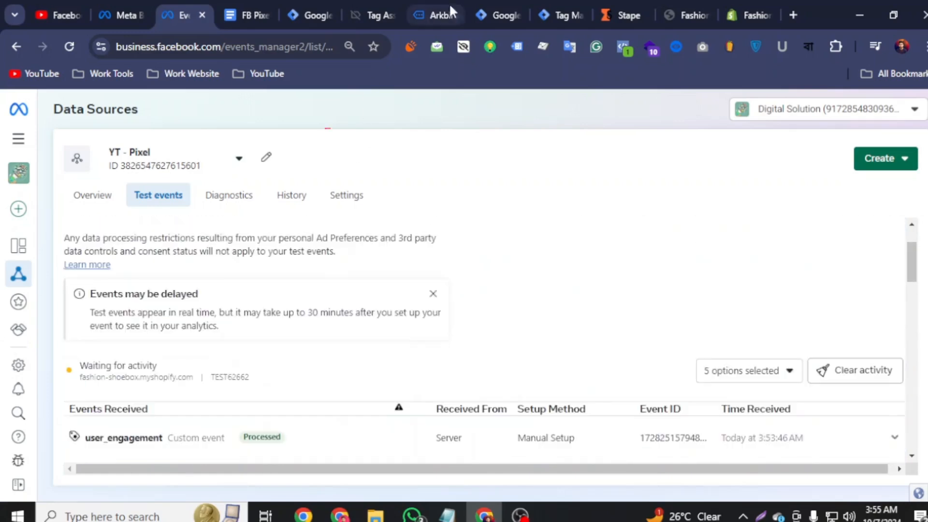
- Add the Arkbird Mens High Top Tooling Martin Boot to the store's cart and move the Tag Assistant badge off the cart
{"action": "left_click", "coordinate": [444, 2]}
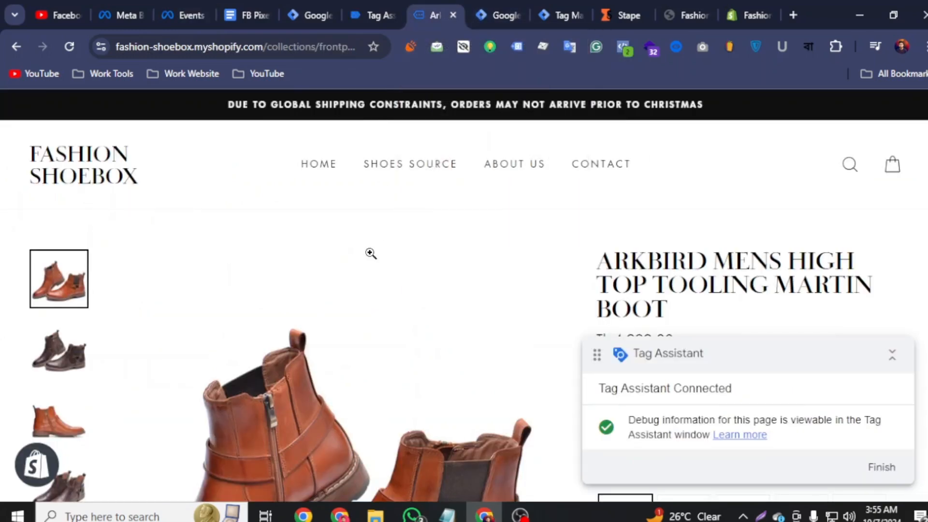
{"action": "scroll", "coordinate": [373, 251], "scroll_direction": "down", "scroll_amount": 9}
{"action": "left_click", "coordinate": [662, 167]}
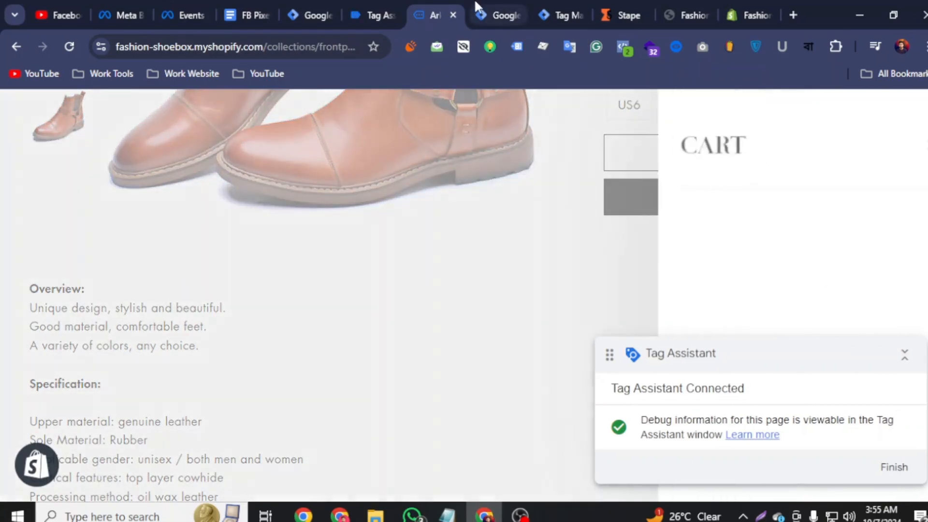
{"action": "left_click_drag", "start_coordinate": [679, 355], "coordinate": [220, 397]}
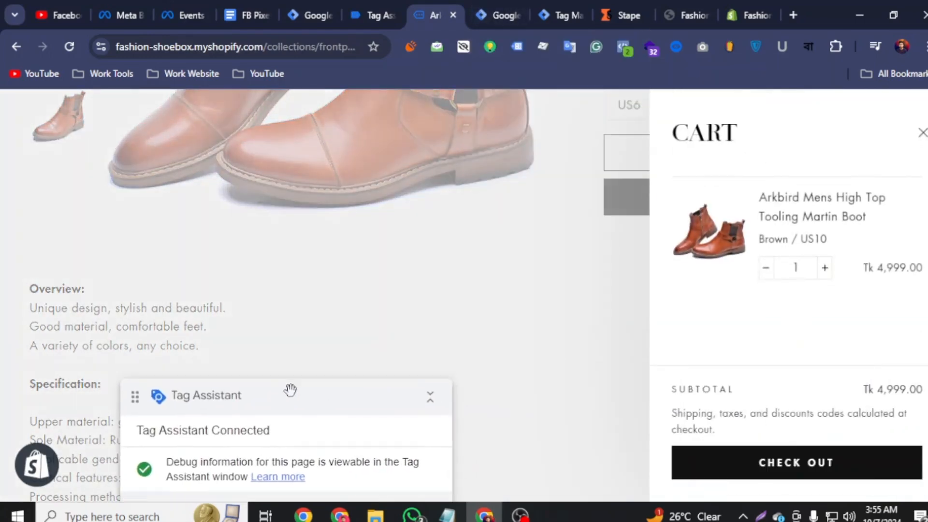
- Check the tags fired for add to cart in Tag Assistant and the add_to_cart event in the server container's preview
{"action": "left_click", "coordinate": [372, 15]}
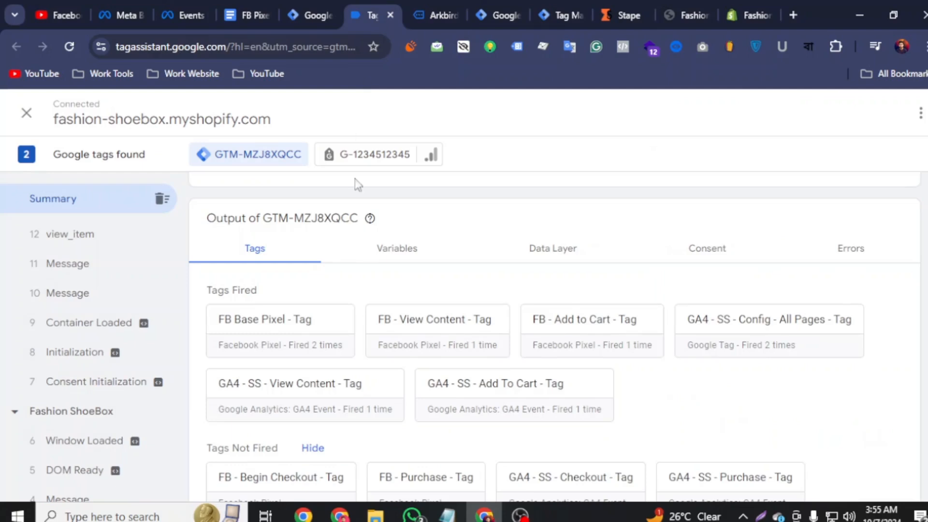
{"action": "scroll", "coordinate": [381, 285], "scroll_direction": "down", "scroll_amount": 1}
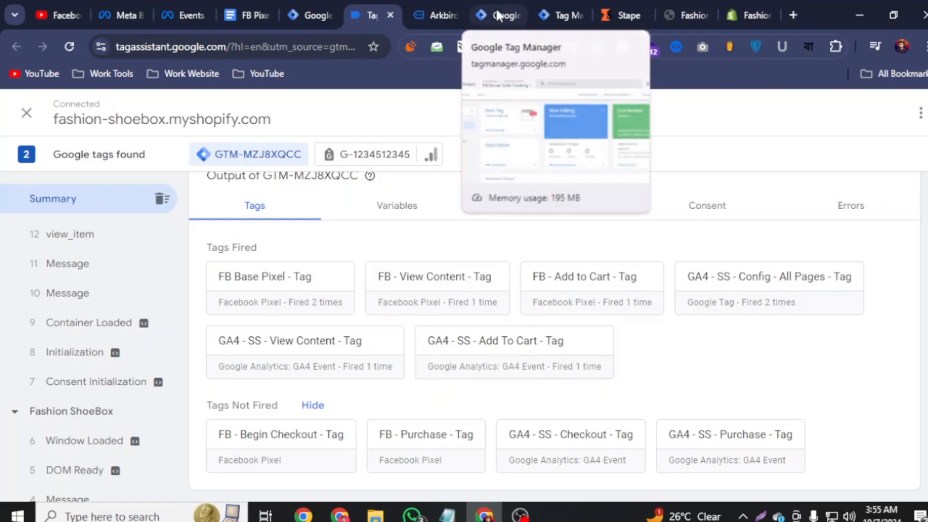
{"action": "left_click", "coordinate": [546, 15]}
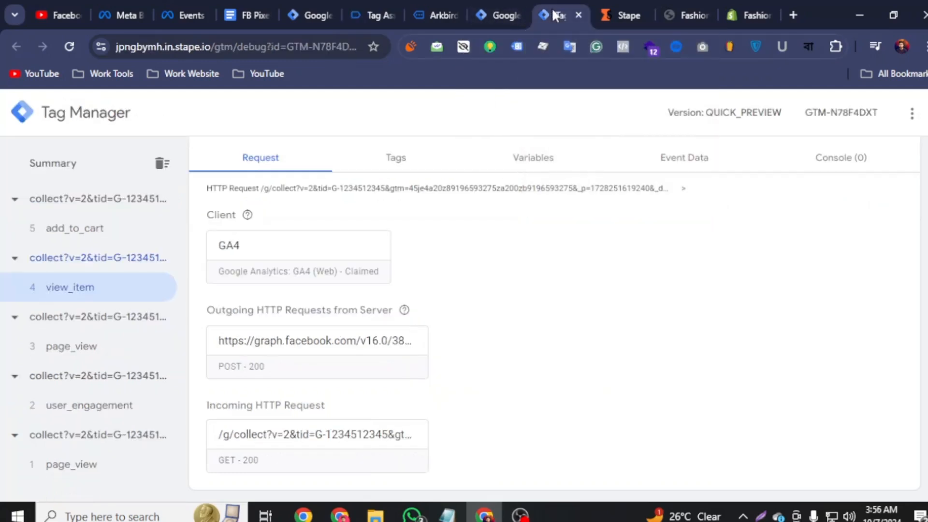
{"action": "left_click", "coordinate": [92, 229]}
{"action": "scroll", "coordinate": [263, 322], "scroll_direction": "up", "scroll_amount": 2}
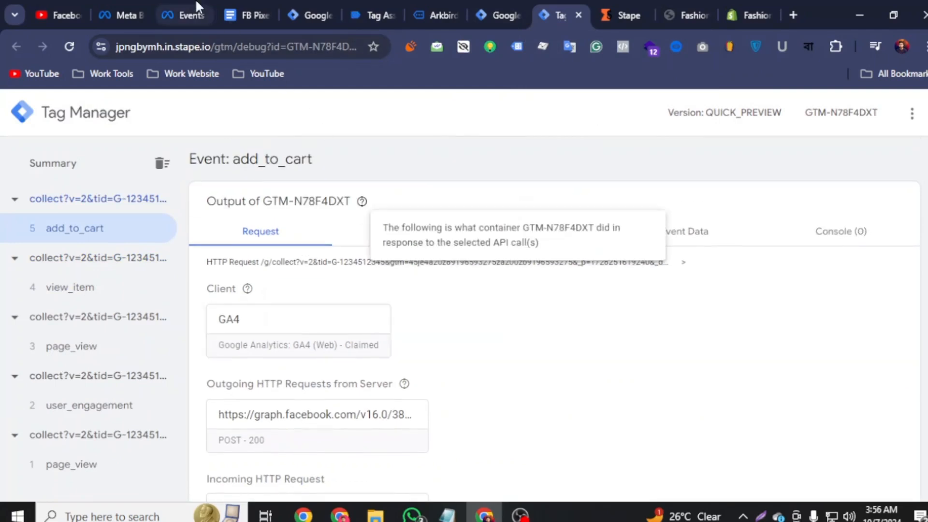
- Check the browser and server Add to cart events in Meta Events Manager's test events
{"action": "left_click", "coordinate": [200, 12]}
{"action": "scroll", "coordinate": [349, 375], "scroll_direction": "down", "scroll_amount": 3}
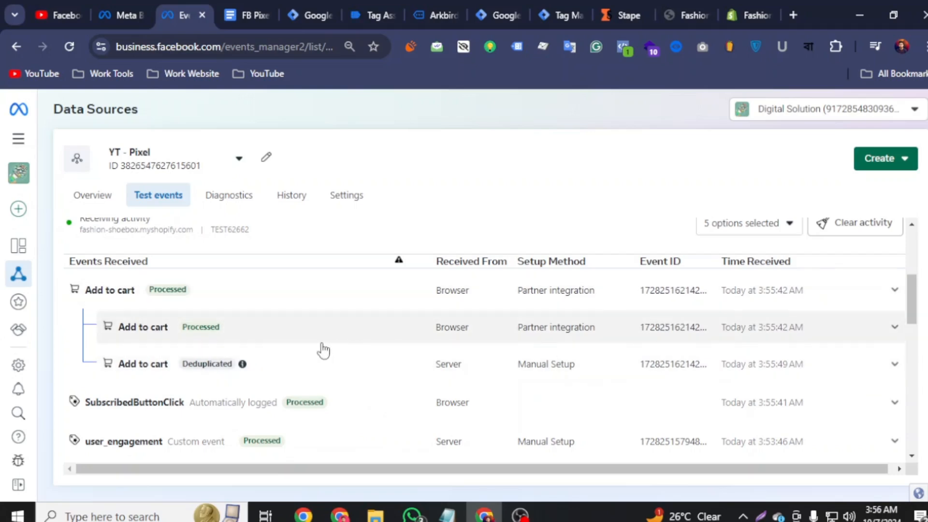
{"action": "scroll", "coordinate": [321, 348], "scroll_direction": "up", "scroll_amount": 5}
- Proceed to checkout from the store's cart and switch to Tag Assistant
{"action": "left_click", "coordinate": [448, 9]}
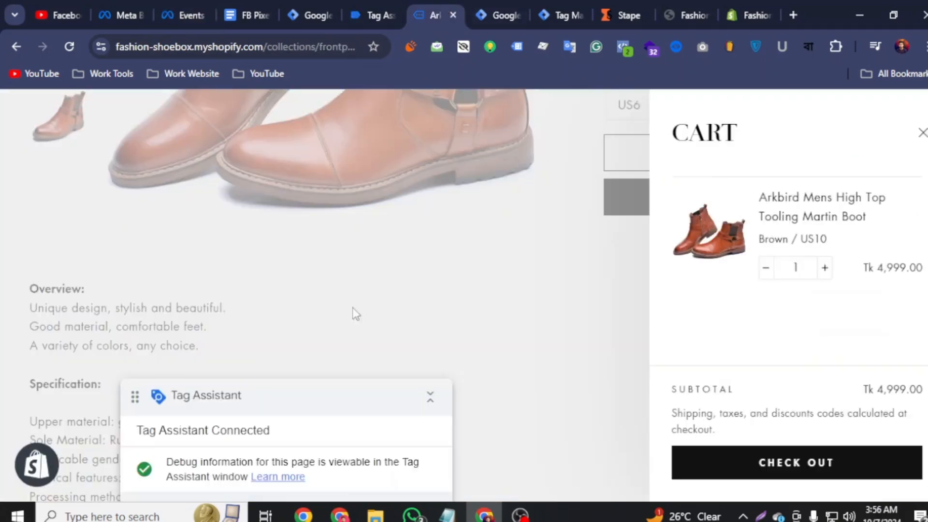
{"action": "left_click", "coordinate": [798, 463]}
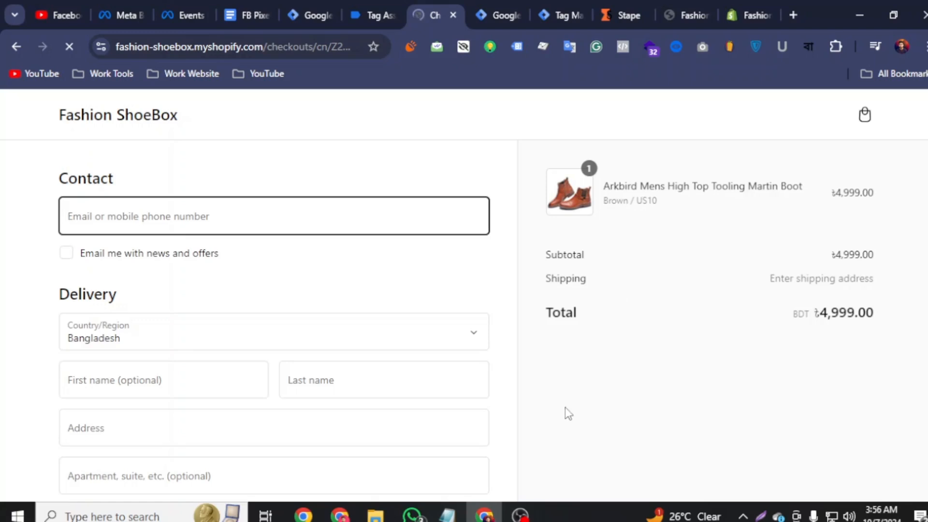
{"action": "left_click", "coordinate": [378, 11]}
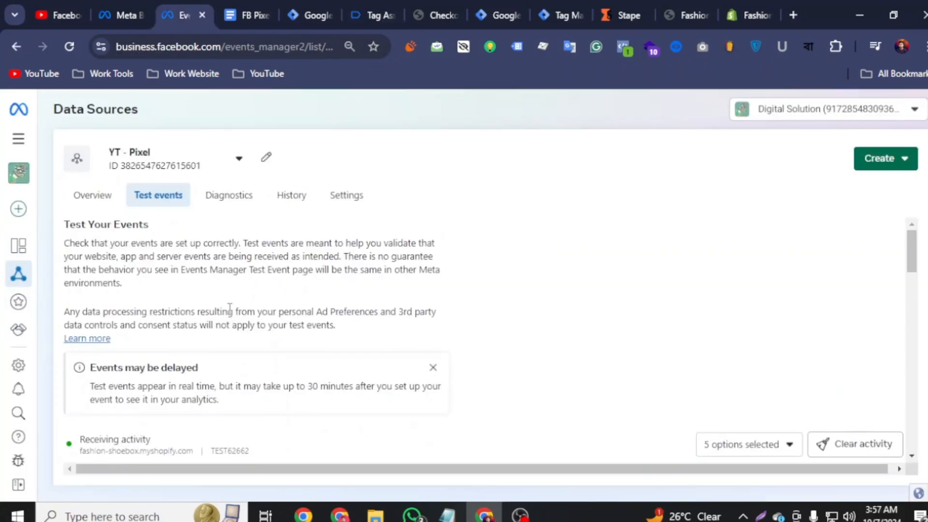
- Inspect the details of the browser and server Initiate checkout events in Meta Events Manager
{"action": "scroll", "coordinate": [251, 332], "scroll_direction": "down", "scroll_amount": 5}
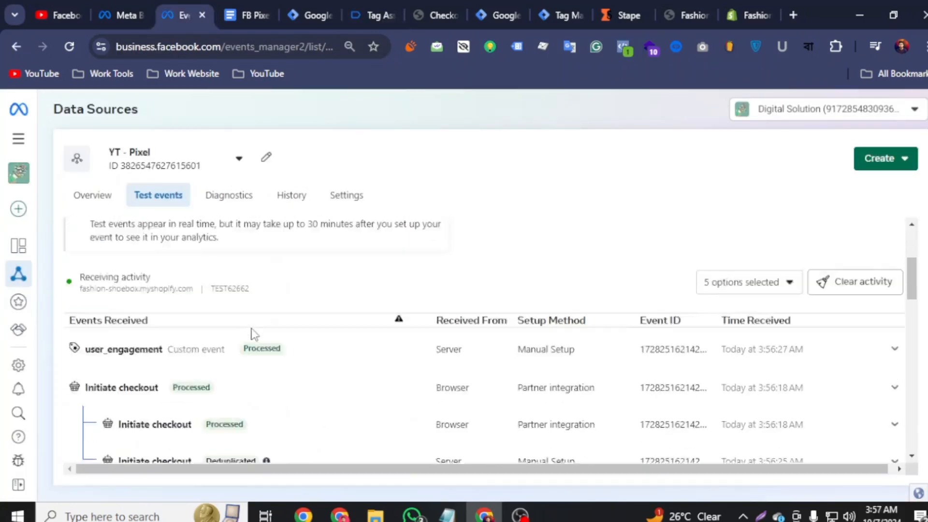
{"action": "left_click", "coordinate": [894, 300]}
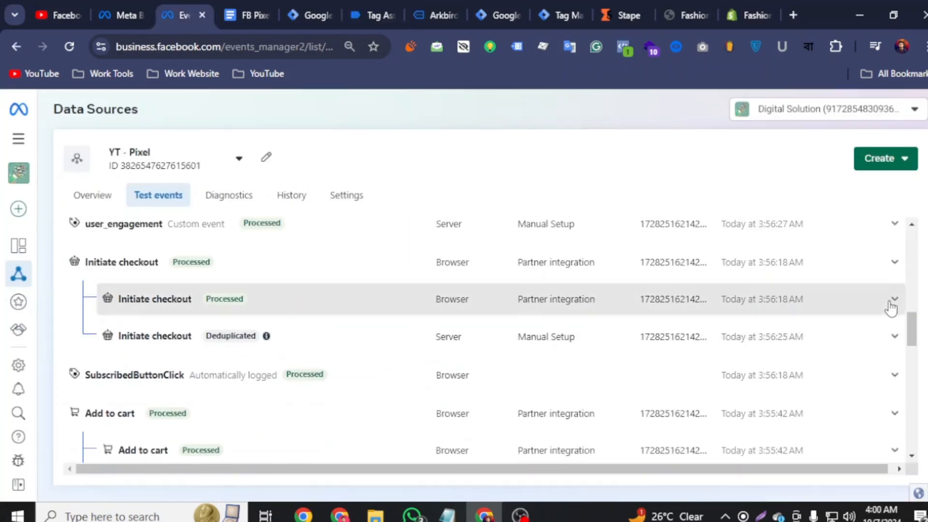
{"action": "scroll", "coordinate": [347, 373], "scroll_direction": "down", "scroll_amount": 3}
{"action": "left_click", "coordinate": [892, 354]}
{"action": "scroll", "coordinate": [484, 367], "scroll_direction": "down", "scroll_amount": 3}
{"action": "scroll", "coordinate": [324, 377], "scroll_direction": "down", "scroll_amount": 3}
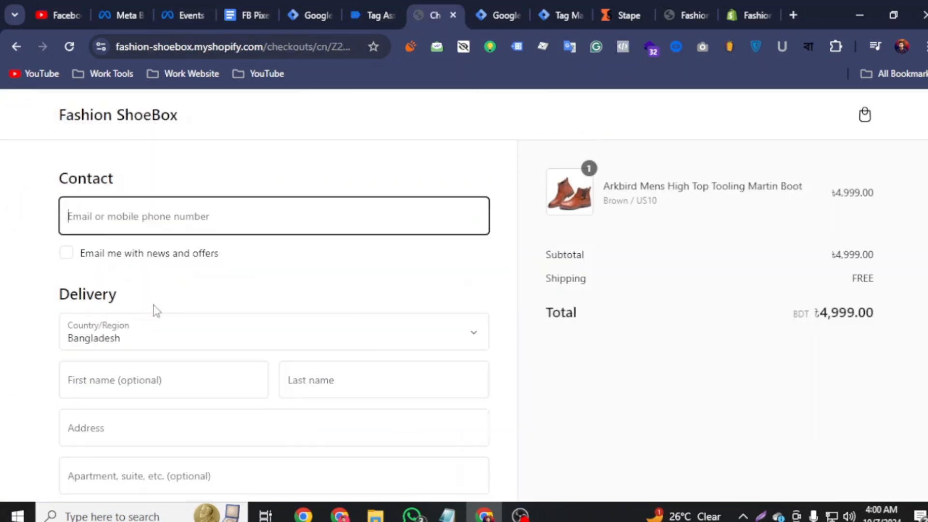
- Fill in the checkout's contact and delivery details from the saved customer autofill entry
{"action": "left_click", "coordinate": [100, 216]}
{"action": "left_click", "coordinate": [183, 283]}
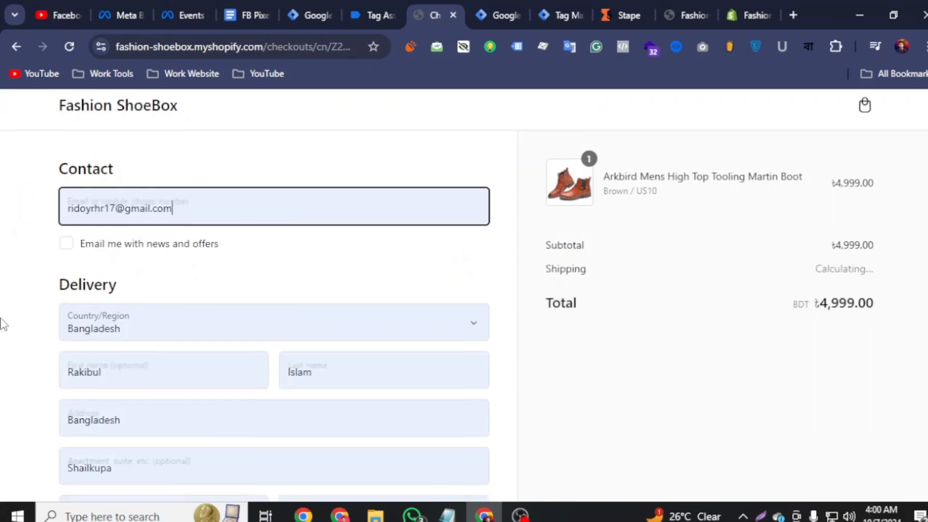
{"action": "scroll", "coordinate": [4, 321], "scroll_direction": "down", "scroll_amount": 5}
{"action": "scroll", "coordinate": [3, 321], "scroll_direction": "down", "scroll_amount": 3}
{"action": "scroll", "coordinate": [95, 385], "scroll_direction": "down", "scroll_amount": 3}
- Enter the credit card's number, security code and expiration date in the checkout's payment section
{"action": "left_click", "coordinate": [116, 288]}
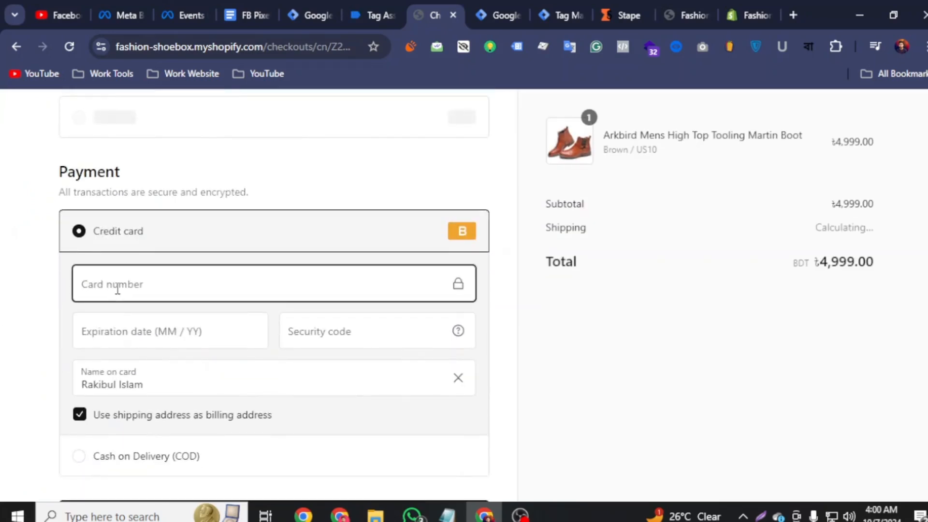
{"action": "type", "text": "1"}
{"action": "left_click", "coordinate": [289, 336]}
{"action": "type", "text": "11"}
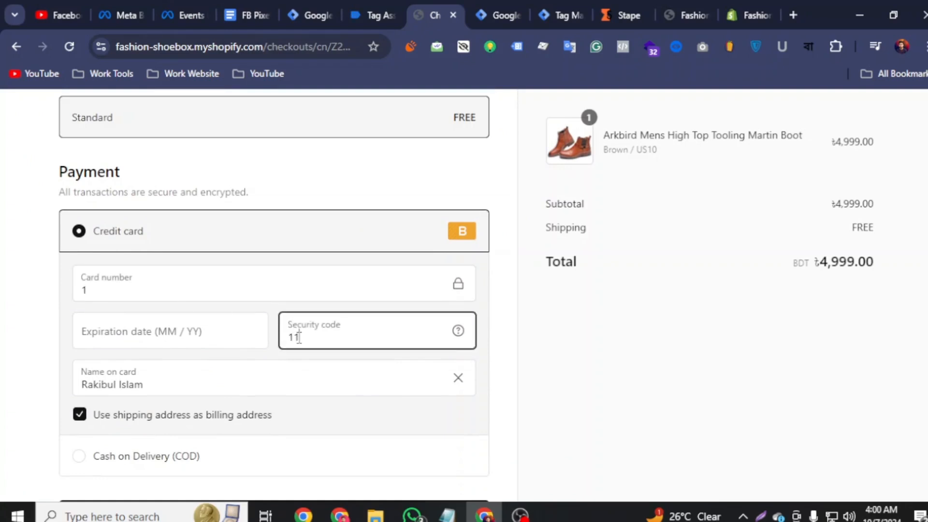
{"action": "left_click", "coordinate": [225, 338]}
{"action": "type", "text": "02 / 2025"}
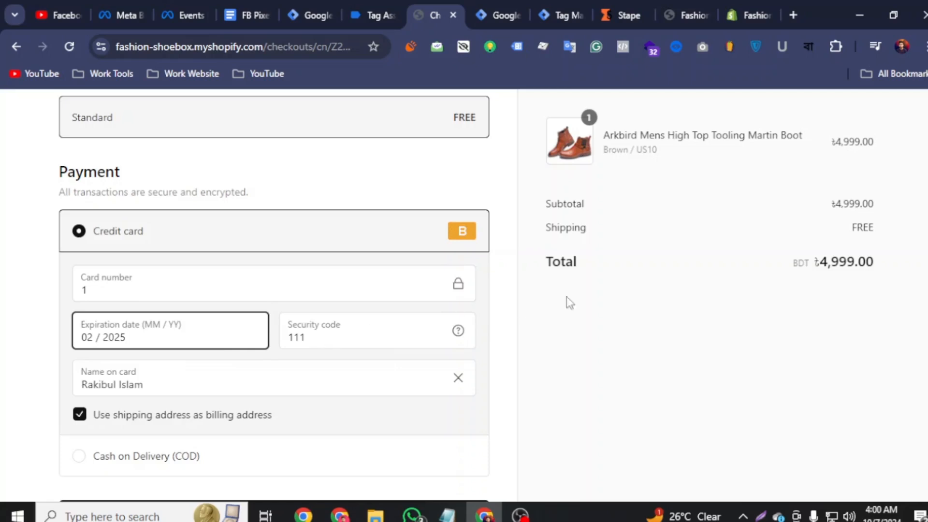
- Review the completed checkout form and submit the payment to place the order
{"action": "scroll", "coordinate": [556, 300], "scroll_direction": "up", "scroll_amount": 5}
{"action": "scroll", "coordinate": [586, 290], "scroll_direction": "down", "scroll_amount": 7}
{"action": "left_click", "coordinate": [244, 387]}
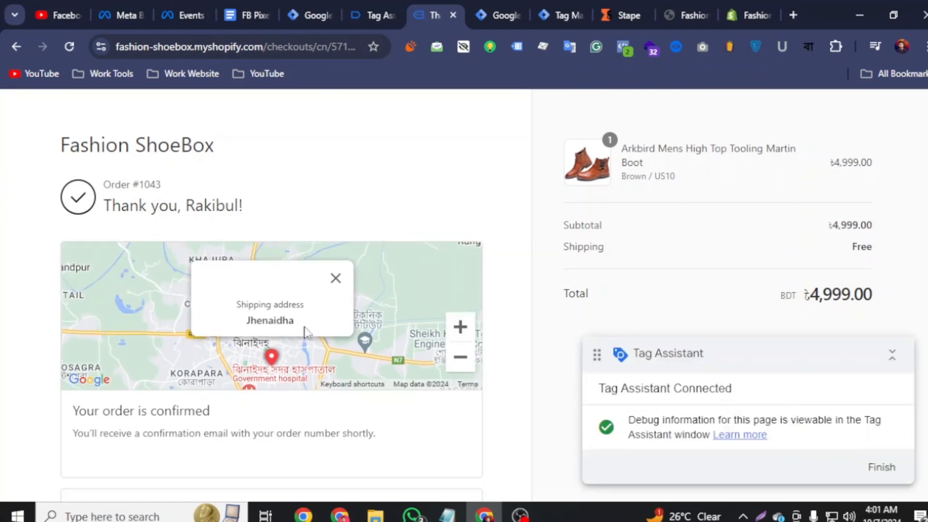
- Check which browser tags fired after the purchase in Tag Assistant's summary
{"action": "left_click", "coordinate": [367, 14]}
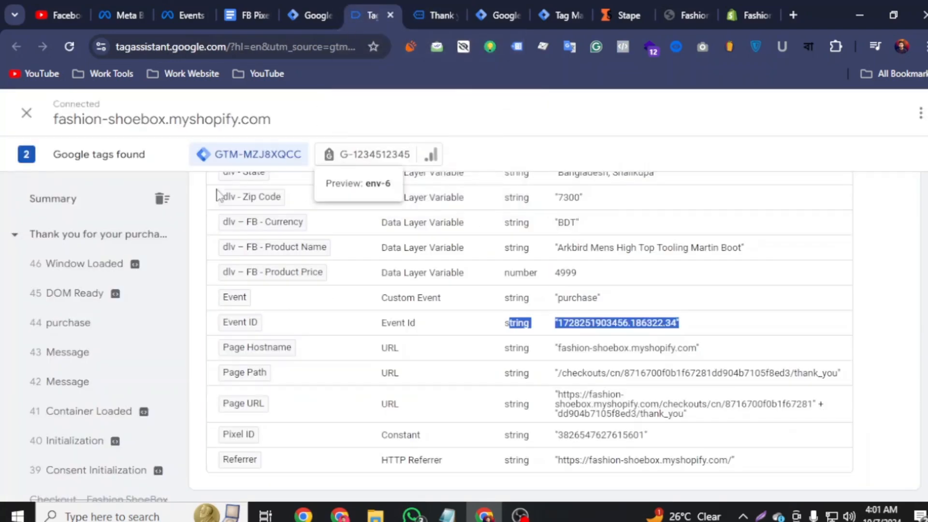
{"action": "left_click", "coordinate": [83, 205]}
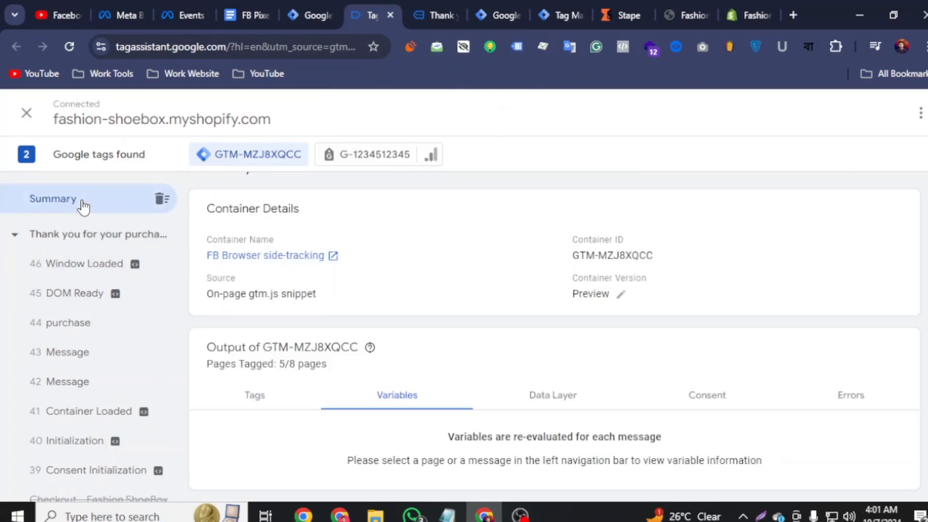
{"action": "left_click", "coordinate": [292, 400]}
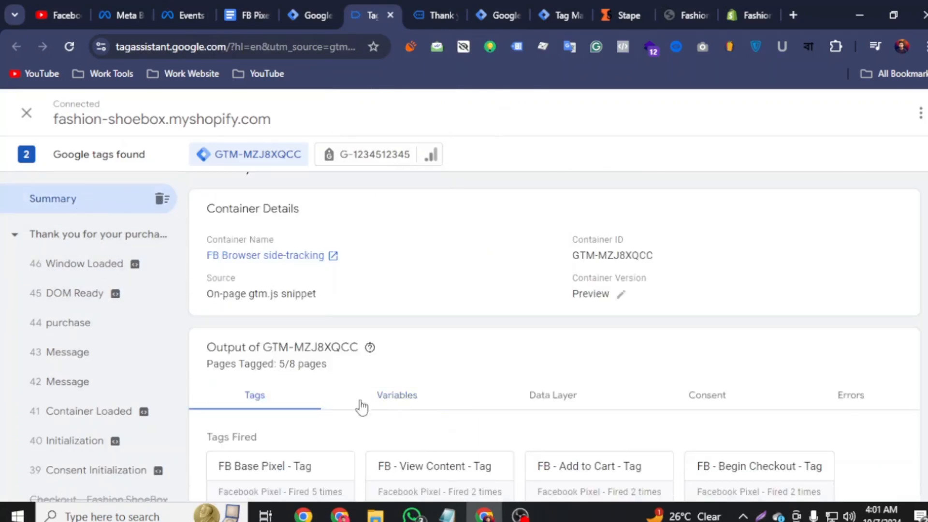
{"action": "scroll", "coordinate": [324, 415], "scroll_direction": "down", "scroll_amount": 4}
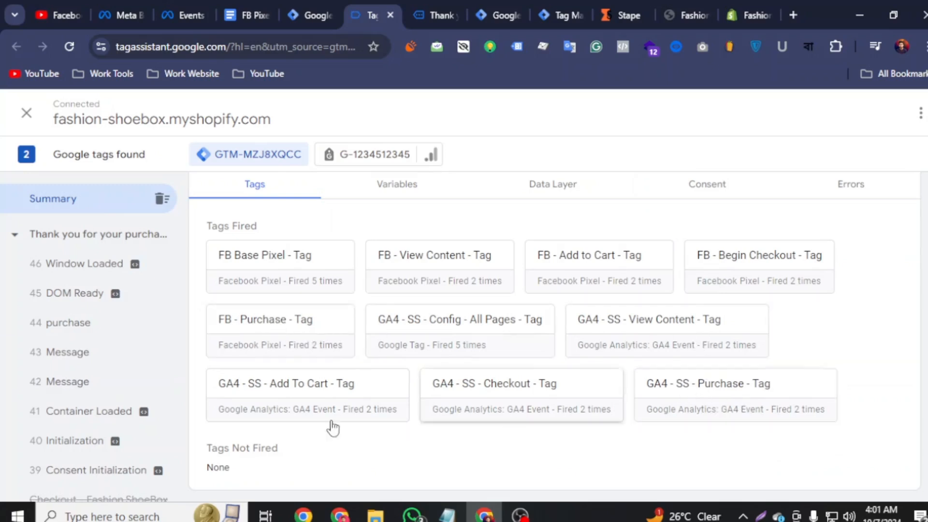
- Inspect the purchase event's variables in Tag Assistant, checking the email, product ID, purchased product and purchase value
{"action": "left_click", "coordinate": [116, 328]}
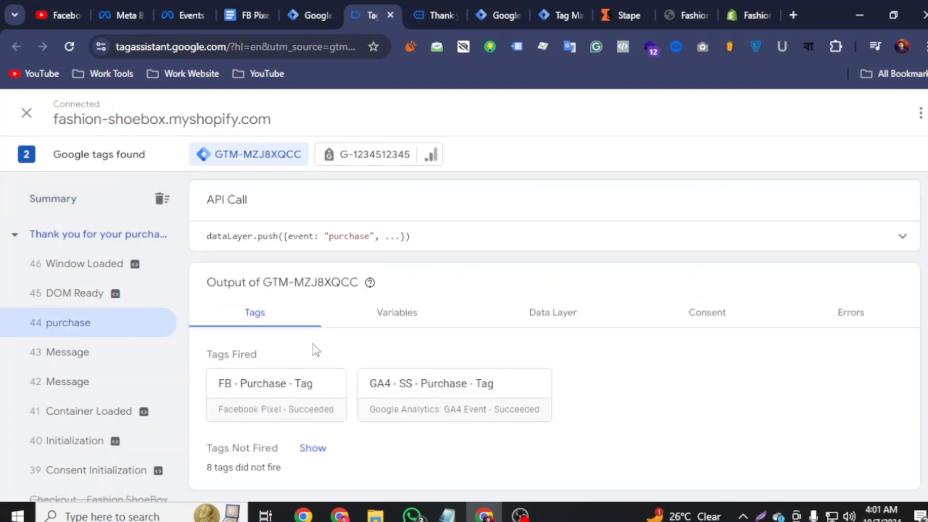
{"action": "left_click", "coordinate": [397, 313]}
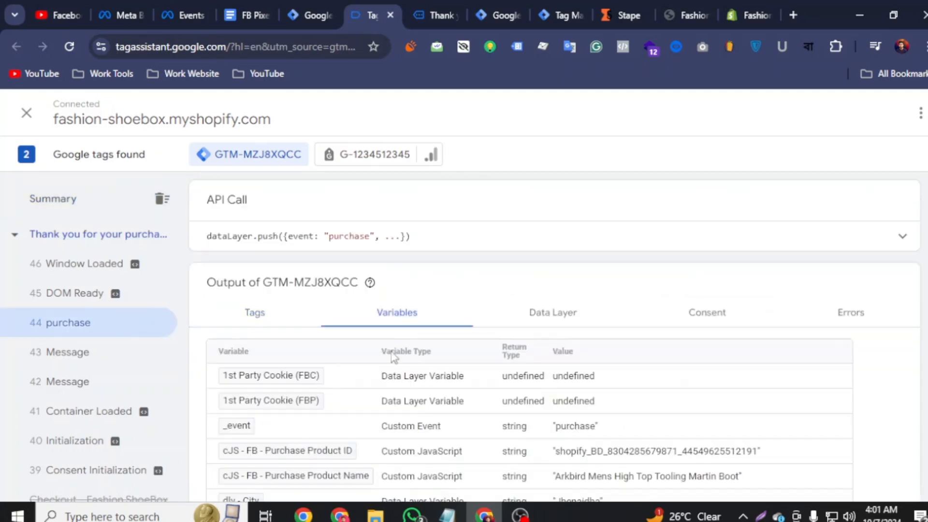
{"action": "scroll", "coordinate": [394, 343], "scroll_direction": "down", "scroll_amount": 6}
{"action": "scroll", "coordinate": [550, 294], "scroll_direction": "down", "scroll_amount": 1}
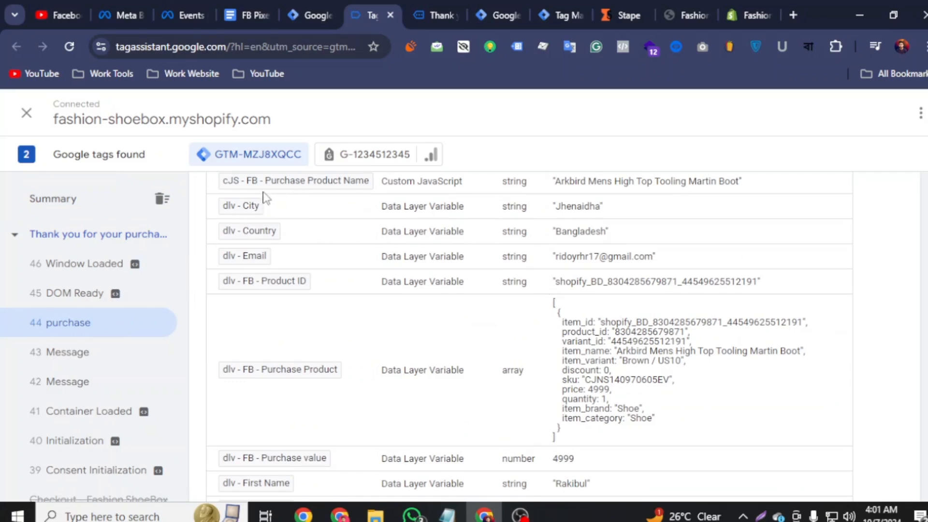
{"action": "left_click_drag", "start_coordinate": [540, 253], "coordinate": [380, 263]}
{"action": "left_click_drag", "start_coordinate": [666, 248], "coordinate": [594, 260]}
{"action": "left_click_drag", "start_coordinate": [741, 283], "coordinate": [595, 278]}
{"action": "scroll", "coordinate": [463, 354], "scroll_direction": "down", "scroll_amount": 1}
{"action": "scroll", "coordinate": [509, 337], "scroll_direction": "down", "scroll_amount": 2}
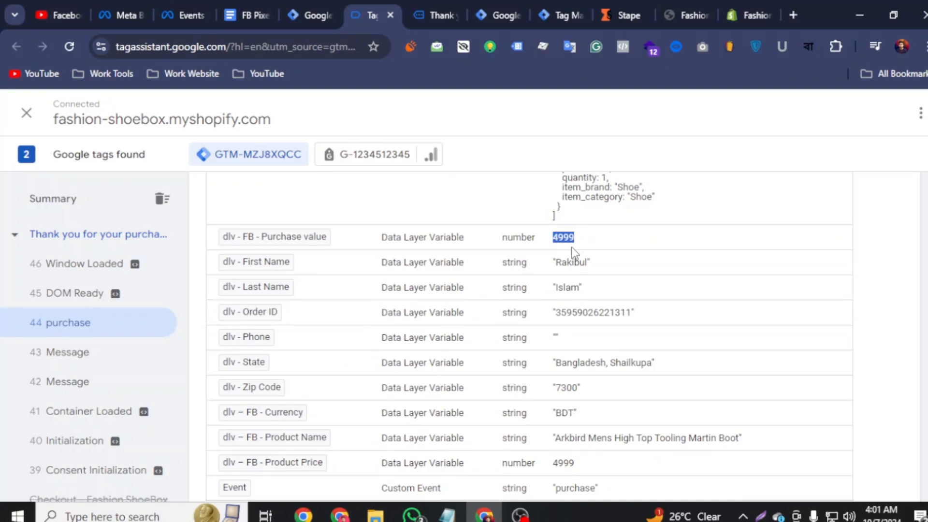
- Check the purchase event's first name, last name, order ID and phone variables
{"action": "left_click_drag", "start_coordinate": [608, 262], "coordinate": [552, 263]}
{"action": "left_click", "coordinate": [571, 290]}
{"action": "triple_click", "coordinate": [572, 288]}
{"action": "left_click_drag", "start_coordinate": [662, 314], "coordinate": [600, 313]}
{"action": "scroll", "coordinate": [414, 356], "scroll_direction": "down", "scroll_amount": 2}
{"action": "left_click", "coordinate": [543, 267]}
- Compare the customer details with the store's order confirmation page and return to Tag Assistant
{"action": "key", "text": "ctrl+Tab"}
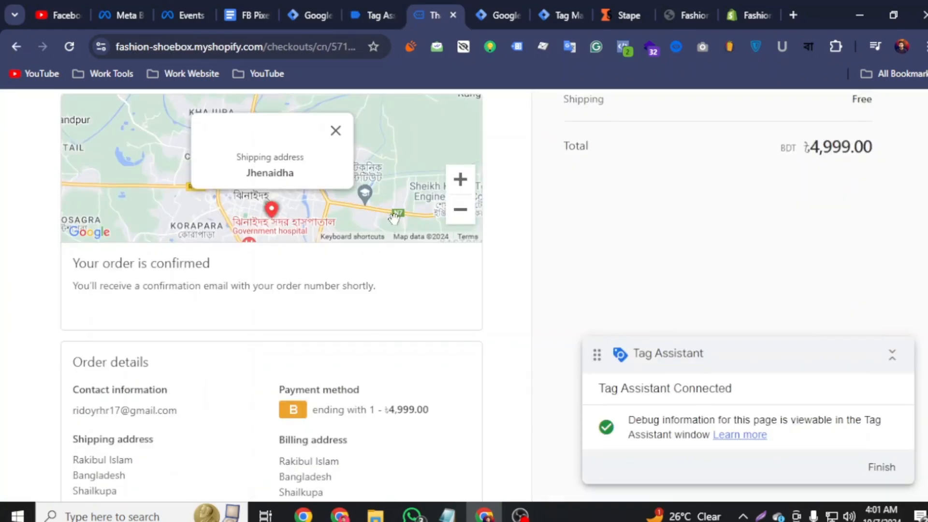
{"action": "scroll", "coordinate": [369, 251], "scroll_direction": "down", "scroll_amount": 3}
{"action": "scroll", "coordinate": [369, 247], "scroll_direction": "up", "scroll_amount": 2}
{"action": "left_click", "coordinate": [377, 4]}
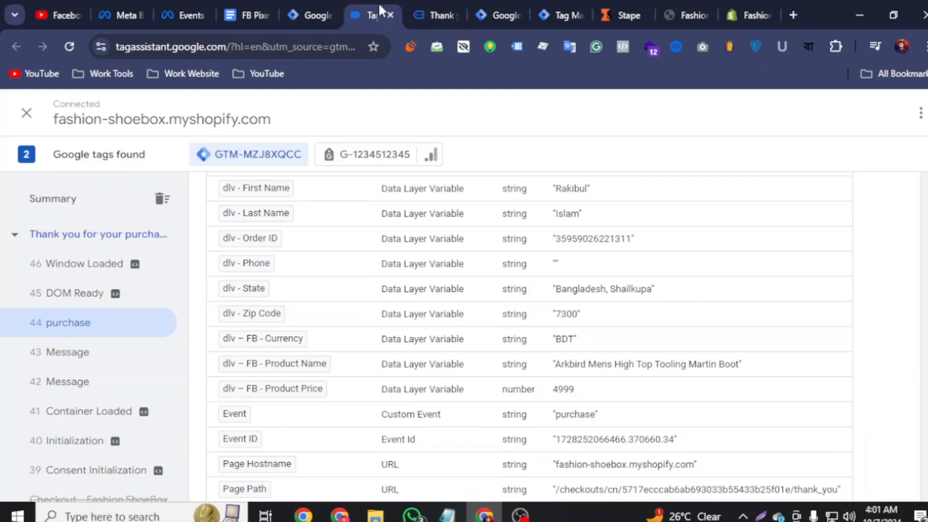
- Check the purchase event's currency, product name, product price, event name and event ID variables
{"action": "scroll", "coordinate": [320, 303], "scroll_direction": "down", "scroll_amount": 2}
{"action": "left_click_drag", "start_coordinate": [580, 265], "coordinate": [417, 269]}
{"action": "left_click", "coordinate": [271, 287]}
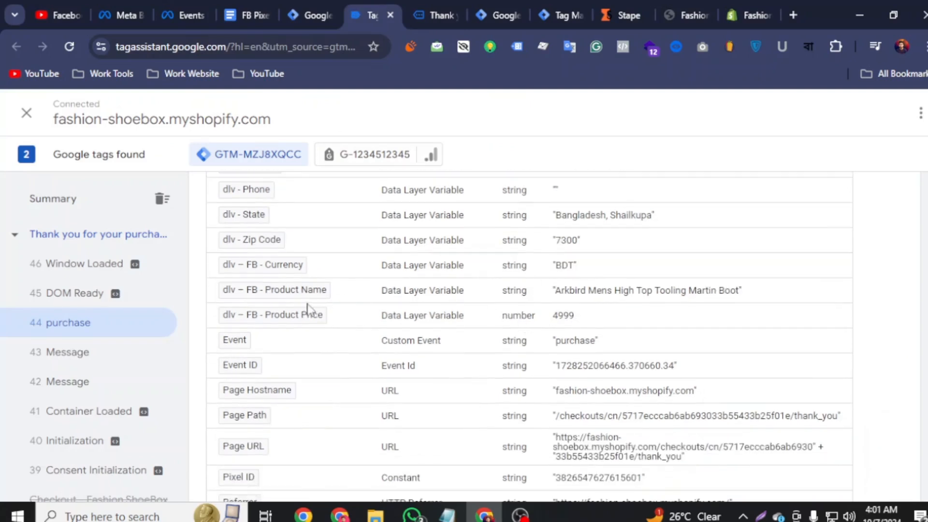
{"action": "left_click_drag", "start_coordinate": [576, 320], "coordinate": [528, 320]}
{"action": "scroll", "coordinate": [448, 366], "scroll_direction": "down", "scroll_amount": 1}
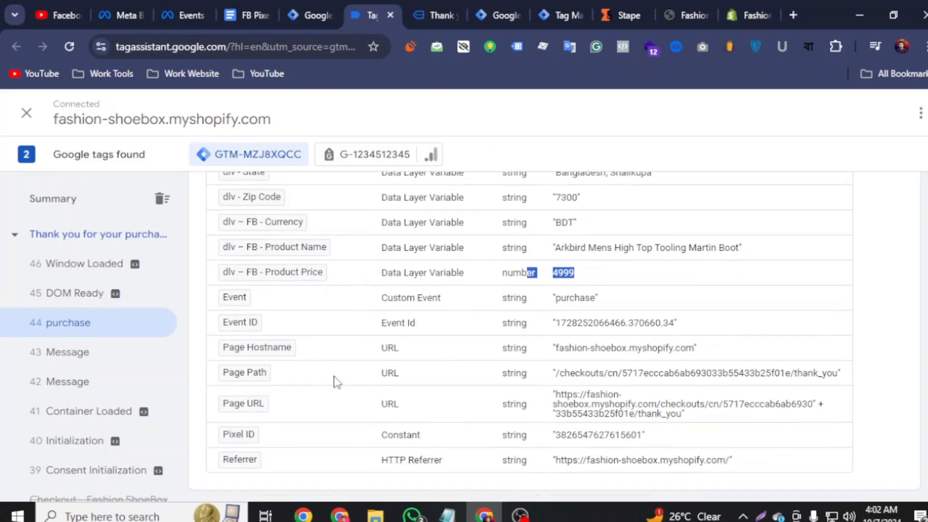
{"action": "left_click_drag", "start_coordinate": [609, 303], "coordinate": [528, 313]}
{"action": "left_click_drag", "start_coordinate": [704, 319], "coordinate": [555, 339]}
{"action": "scroll", "coordinate": [395, 271], "scroll_direction": "up", "scroll_amount": 2}
{"action": "scroll", "coordinate": [380, 324], "scroll_direction": "down", "scroll_amount": 2}
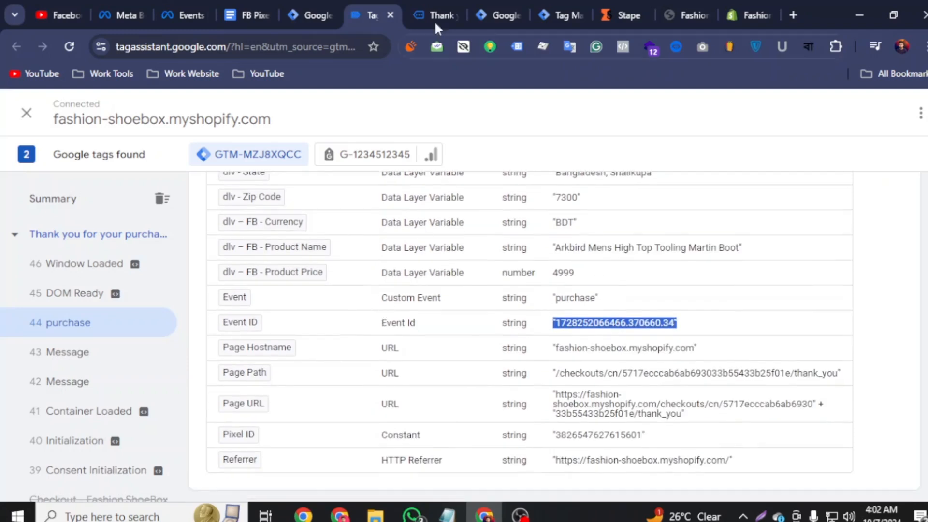
- Open the latest purchase event in the server container's preview and check its outgoing Facebook request
{"action": "left_click", "coordinate": [445, 6]}
{"action": "left_click", "coordinate": [501, 6]}
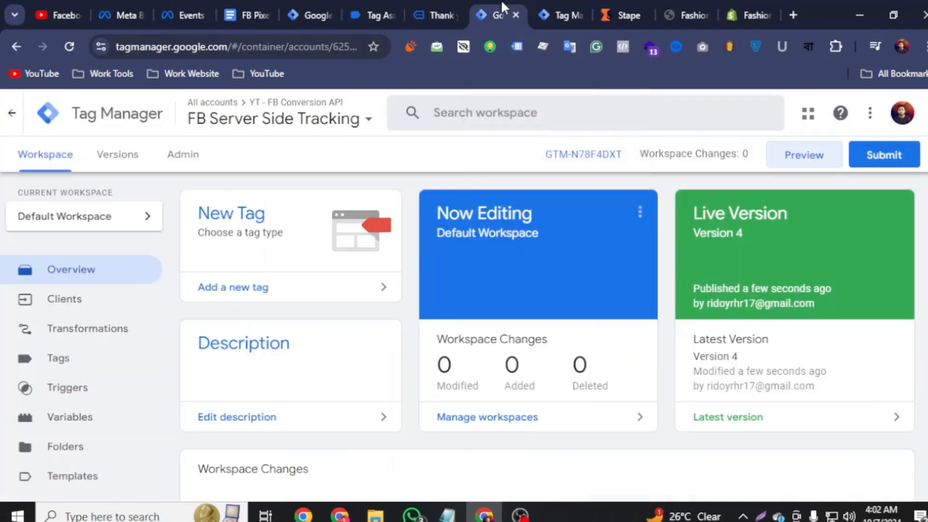
{"action": "left_click", "coordinate": [560, 6]}
{"action": "scroll", "coordinate": [112, 300], "scroll_direction": "up", "scroll_amount": 3}
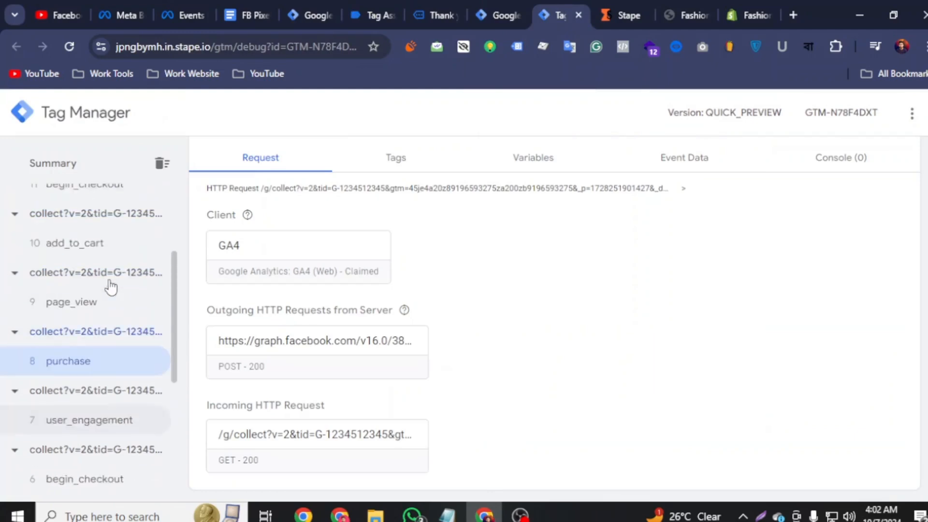
{"action": "left_click", "coordinate": [92, 307]}
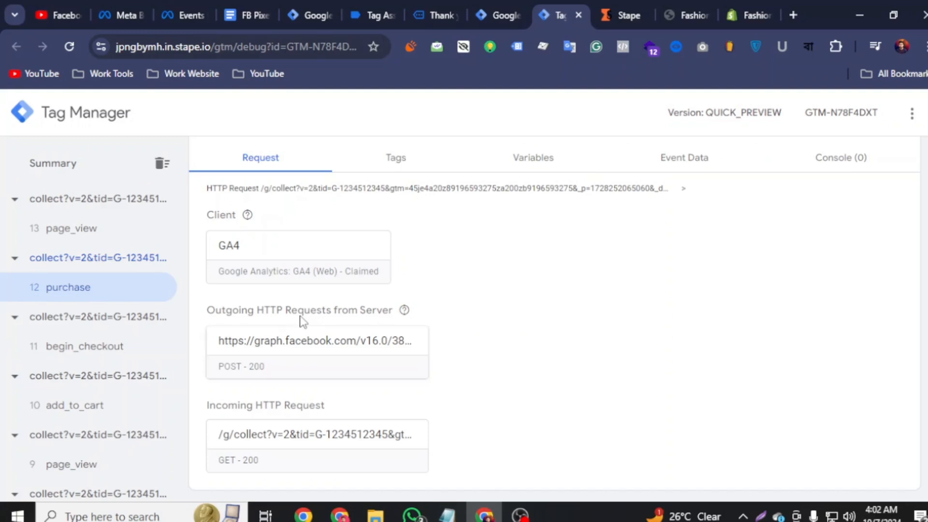
- Find the browser Purchase event in Meta Events Manager's test events and examine its full parameter list
{"action": "left_click", "coordinate": [192, 9]}
{"action": "scroll", "coordinate": [213, 241], "scroll_direction": "up", "scroll_amount": 10}
{"action": "scroll", "coordinate": [227, 285], "scroll_direction": "down", "scroll_amount": 4}
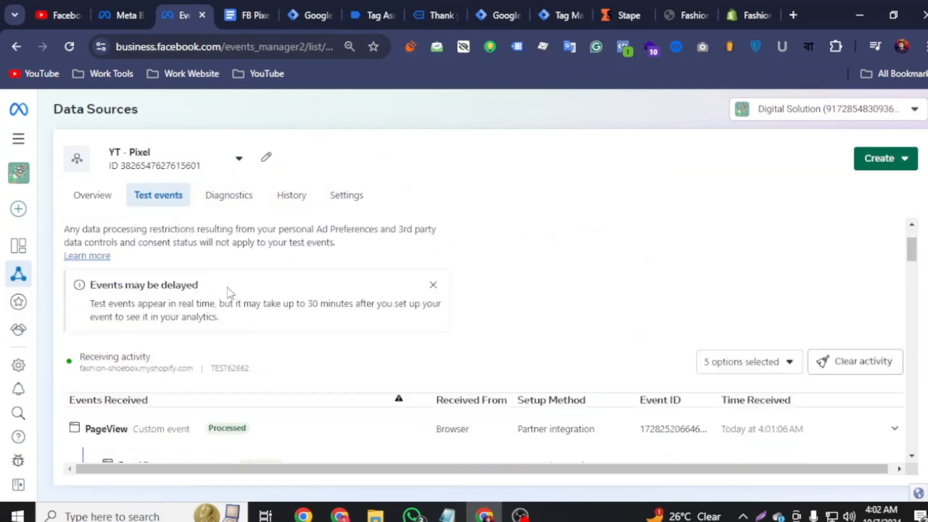
{"action": "scroll", "coordinate": [228, 296], "scroll_direction": "down", "scroll_amount": 3}
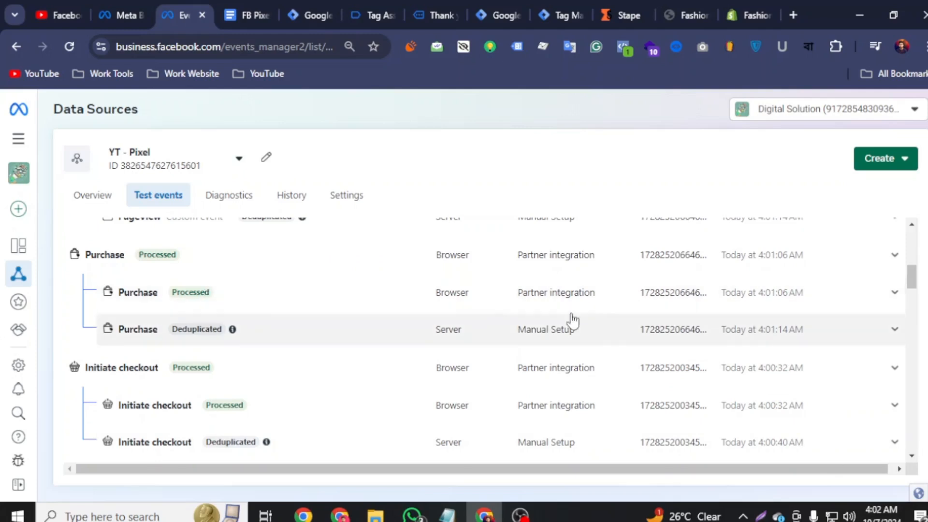
{"action": "left_click", "coordinate": [894, 294]}
{"action": "scroll", "coordinate": [241, 380], "scroll_direction": "down", "scroll_amount": 1}
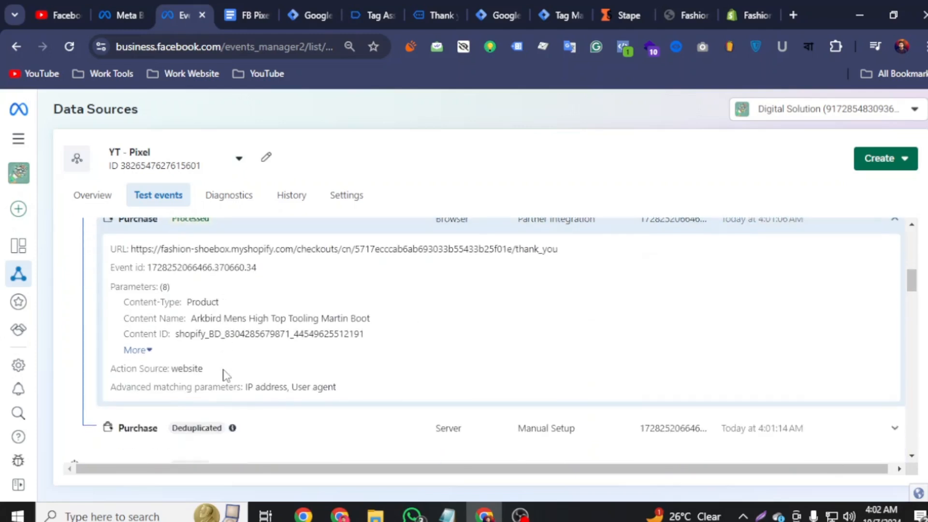
{"action": "left_click", "coordinate": [145, 355]}
{"action": "scroll", "coordinate": [243, 337], "scroll_direction": "down", "scroll_amount": 1}
{"action": "scroll", "coordinate": [243, 336], "scroll_direction": "down", "scroll_amount": 2}
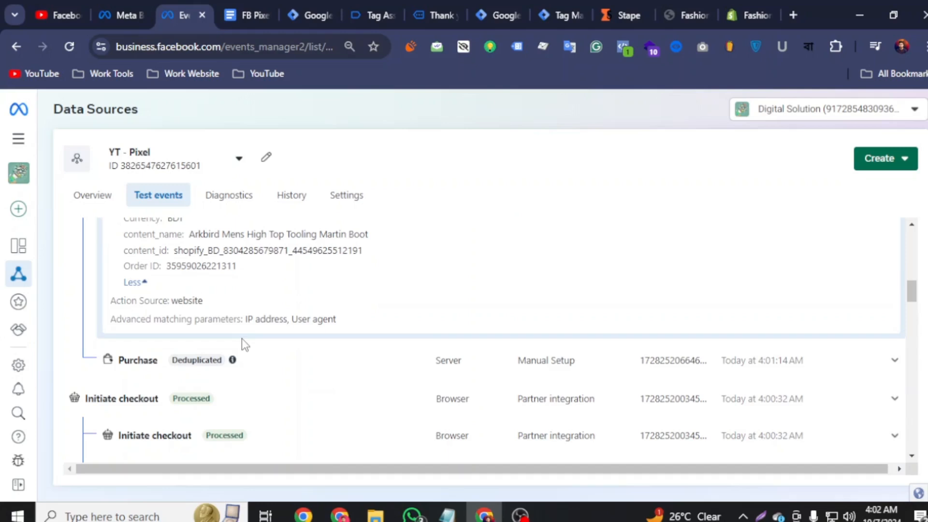
- Expand the server Purchase event and examine its full parameters and user data keys
{"action": "left_click", "coordinate": [895, 360]}
{"action": "scroll", "coordinate": [209, 398], "scroll_direction": "down", "scroll_amount": 1}
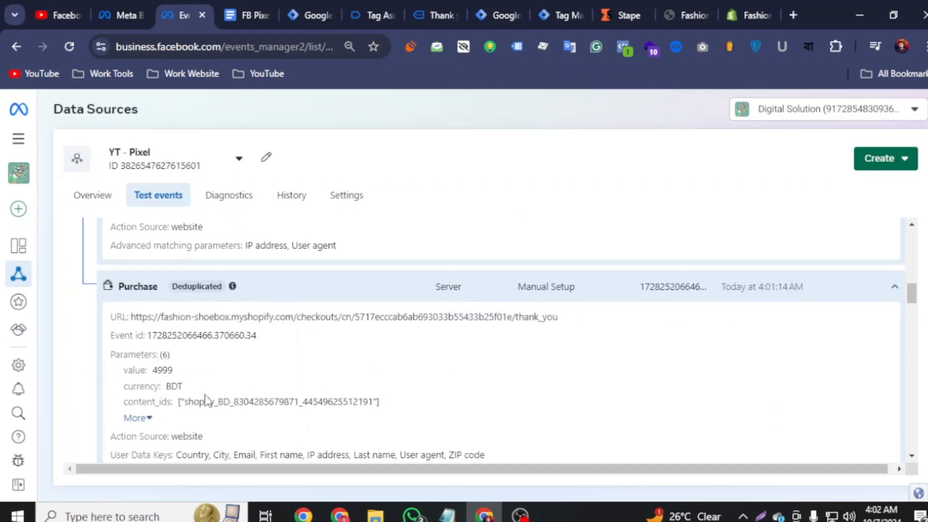
{"action": "left_click", "coordinate": [132, 421]}
{"action": "scroll", "coordinate": [230, 386], "scroll_direction": "down", "scroll_amount": 3}
{"action": "scroll", "coordinate": [230, 387], "scroll_direction": "up", "scroll_amount": 5}
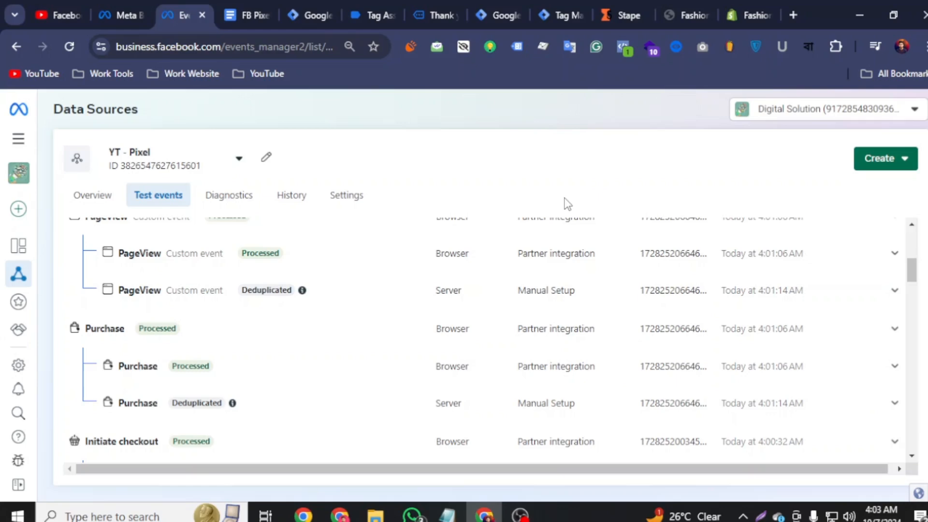
- Look over the Conversion API setup document back to its title page and return to Meta Events Manager
{"action": "left_click", "coordinate": [246, 15]}
{"action": "scroll", "coordinate": [237, 256], "scroll_direction": "up", "scroll_amount": 5}
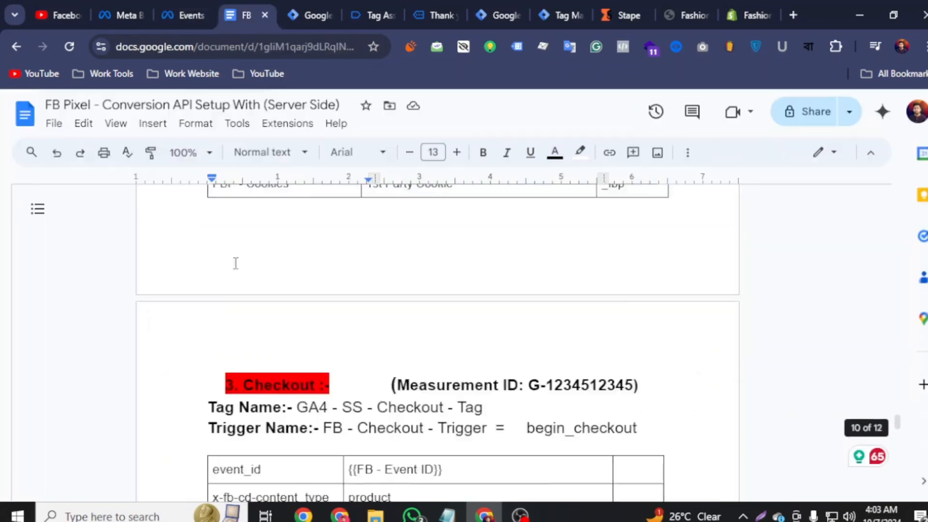
{"action": "left_click_drag", "start_coordinate": [896, 411], "coordinate": [896, 196]}
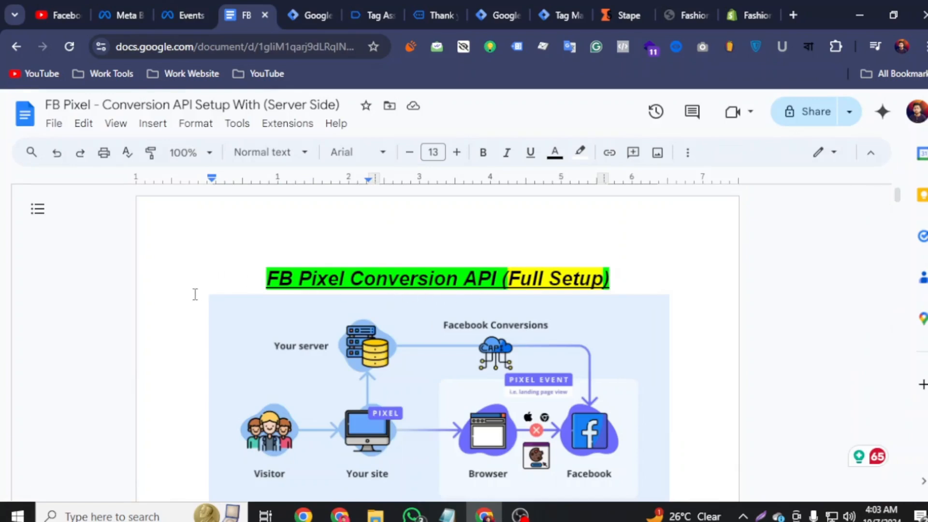
{"action": "key", "text": "ctrl+shift+Tab"}
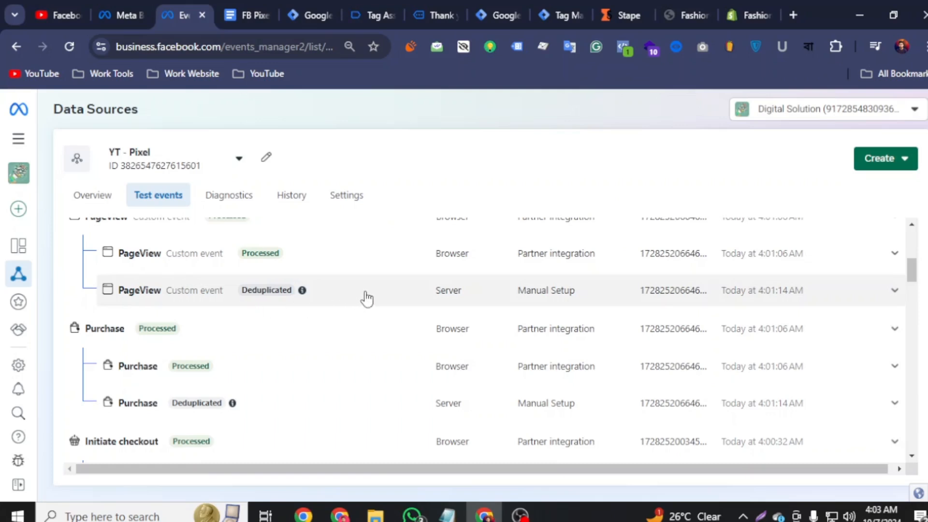